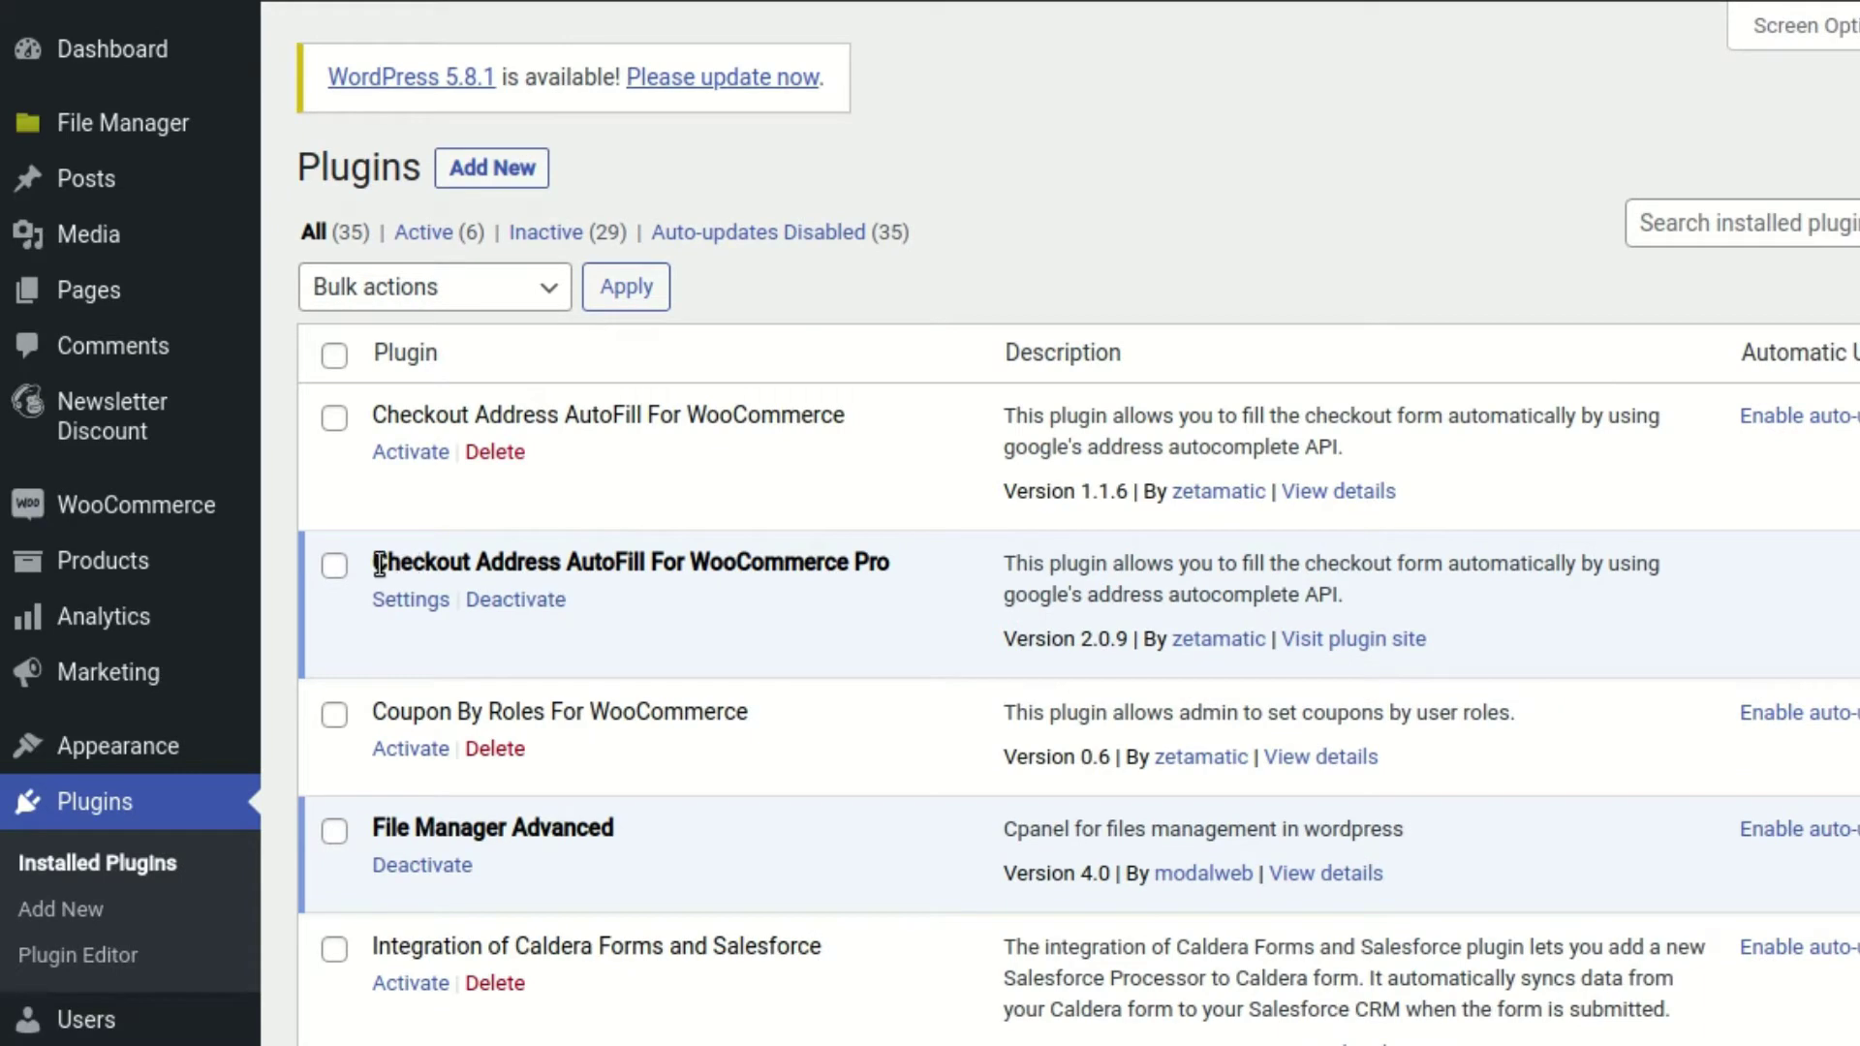
# Subscribe to the ZetaMatic channel and set its notification bell to All
pyautogui.moveTo(374, 562); pyautogui.dragTo(901, 556)
pyautogui.click(839, 562)
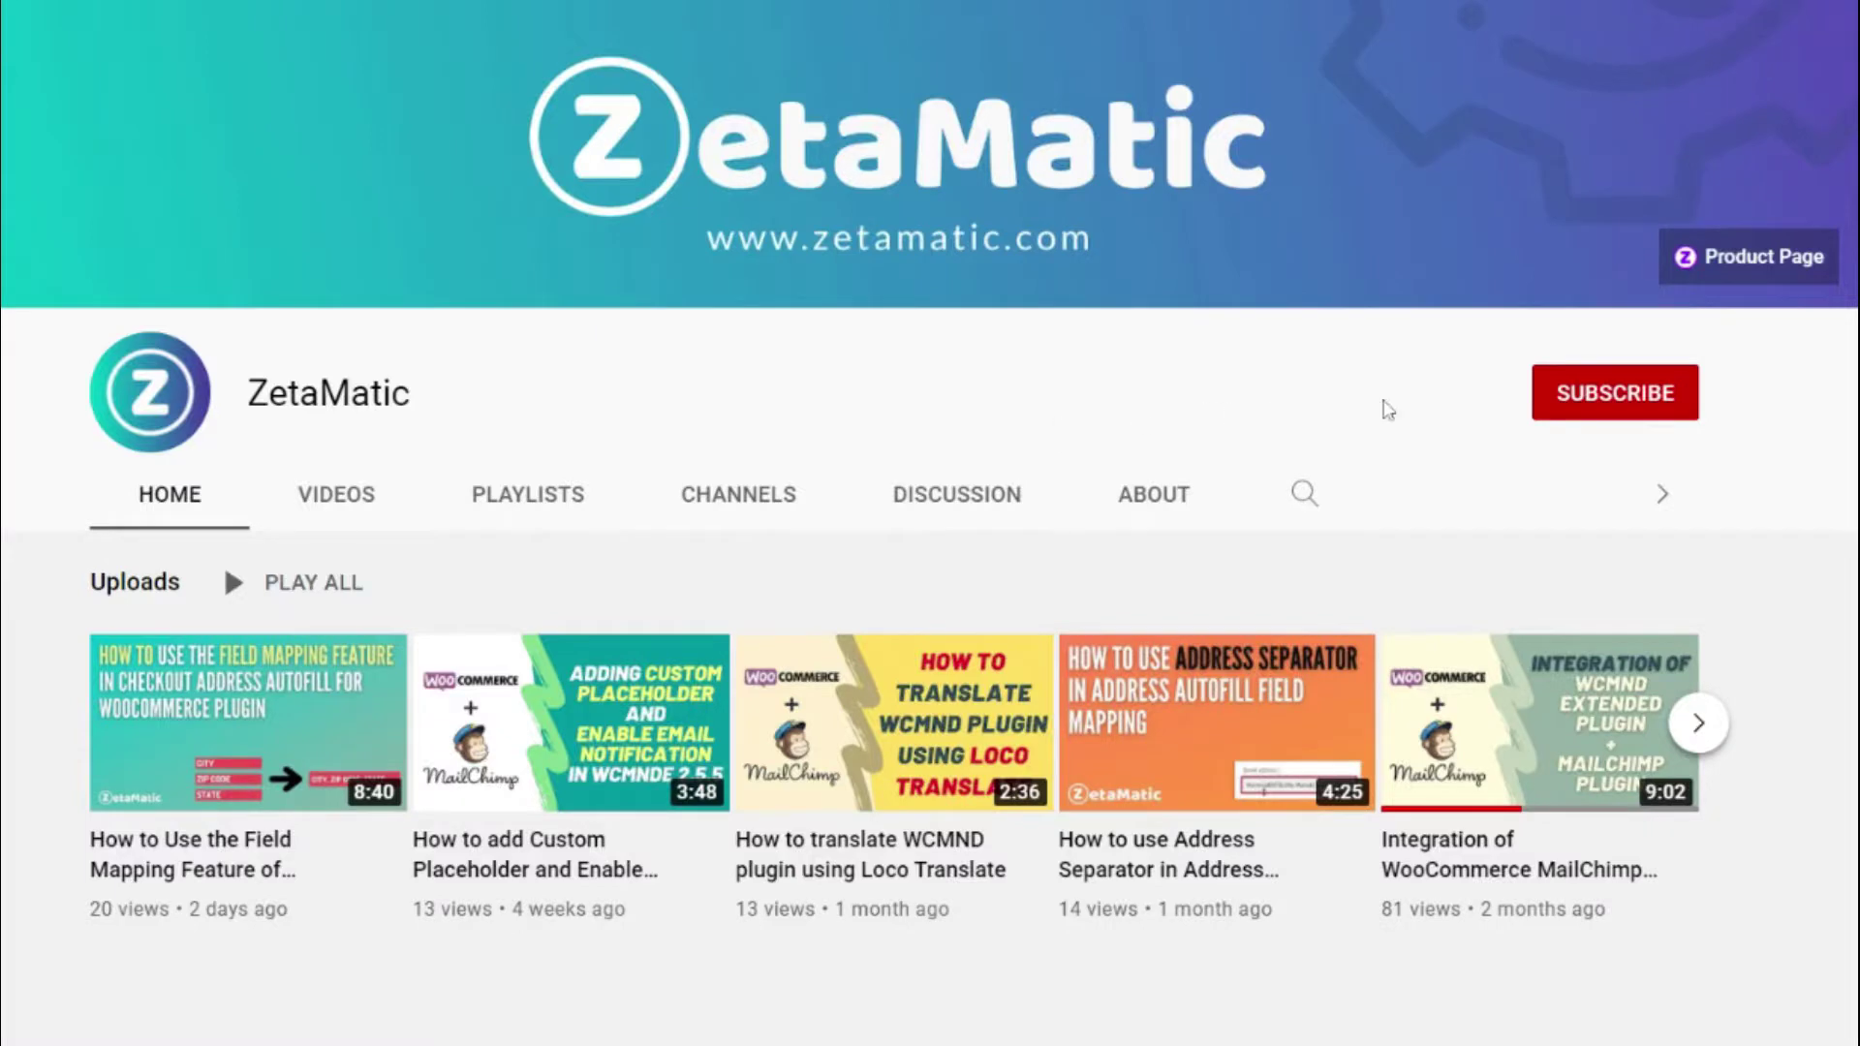
pyautogui.click(1603, 405)
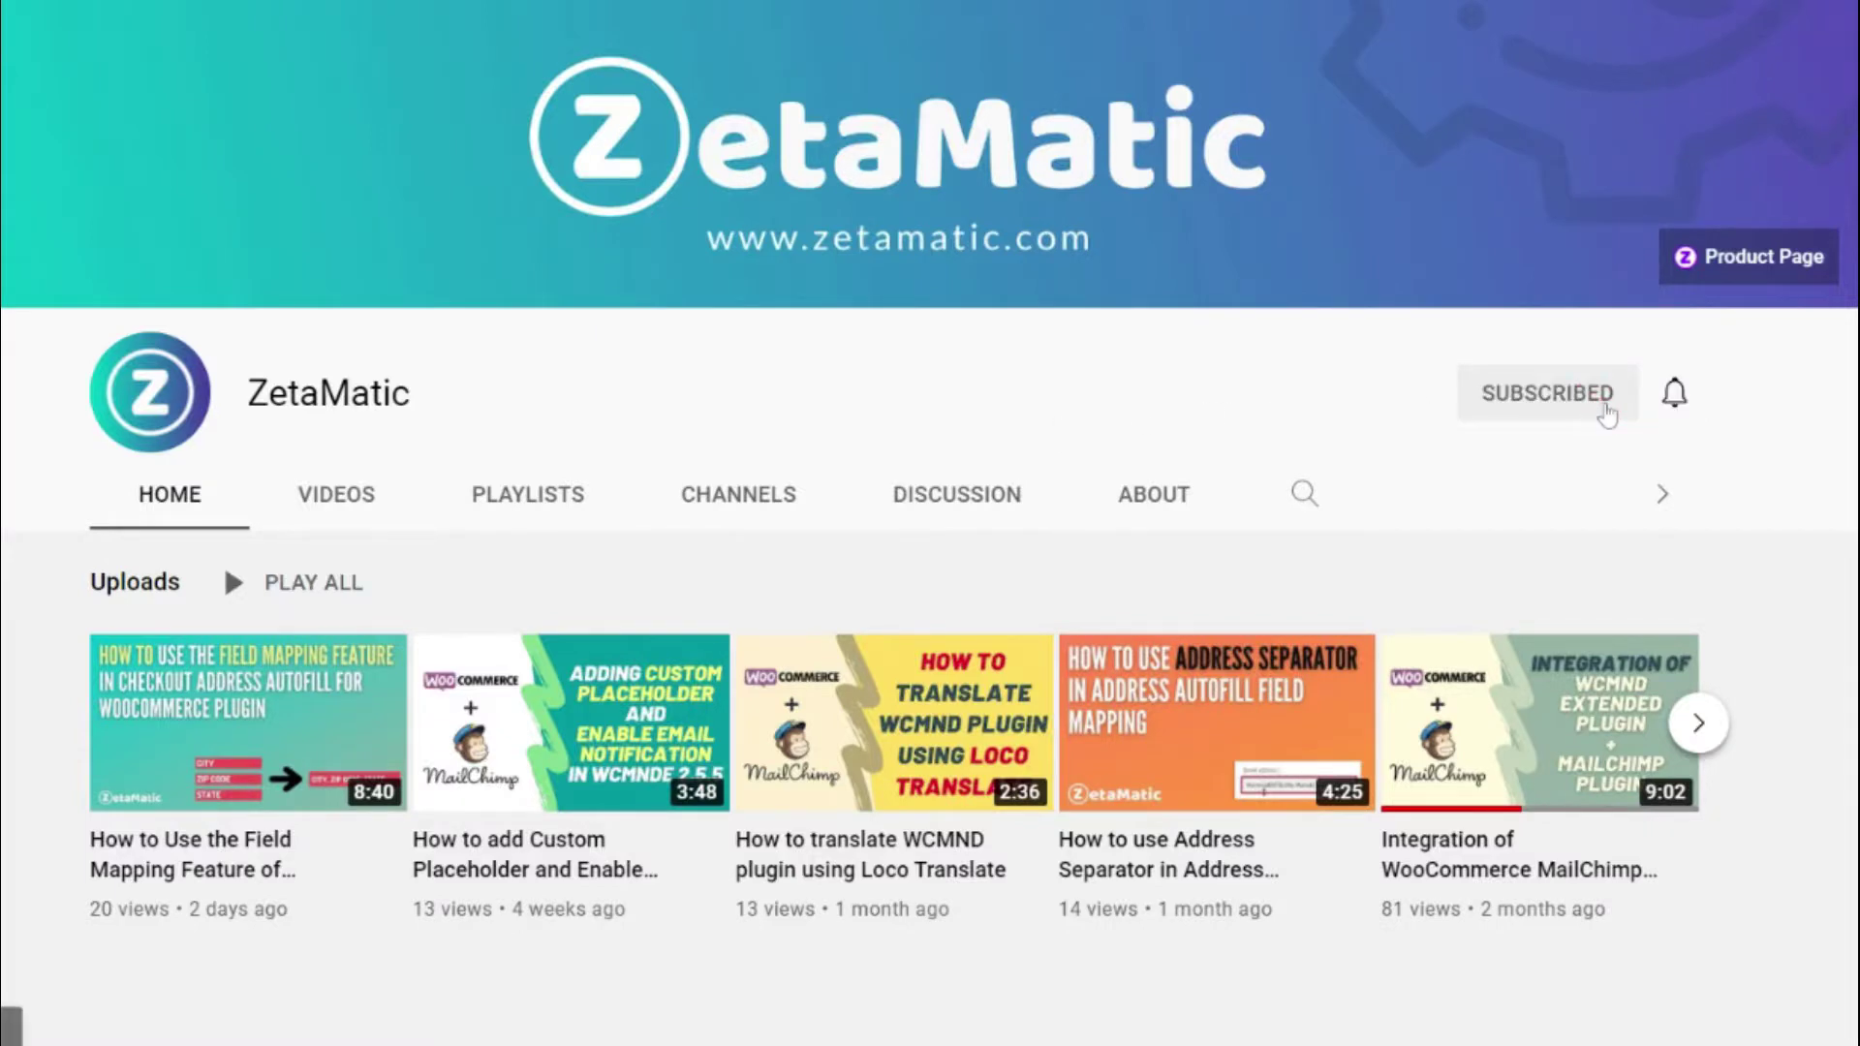
pyautogui.click(1675, 397)
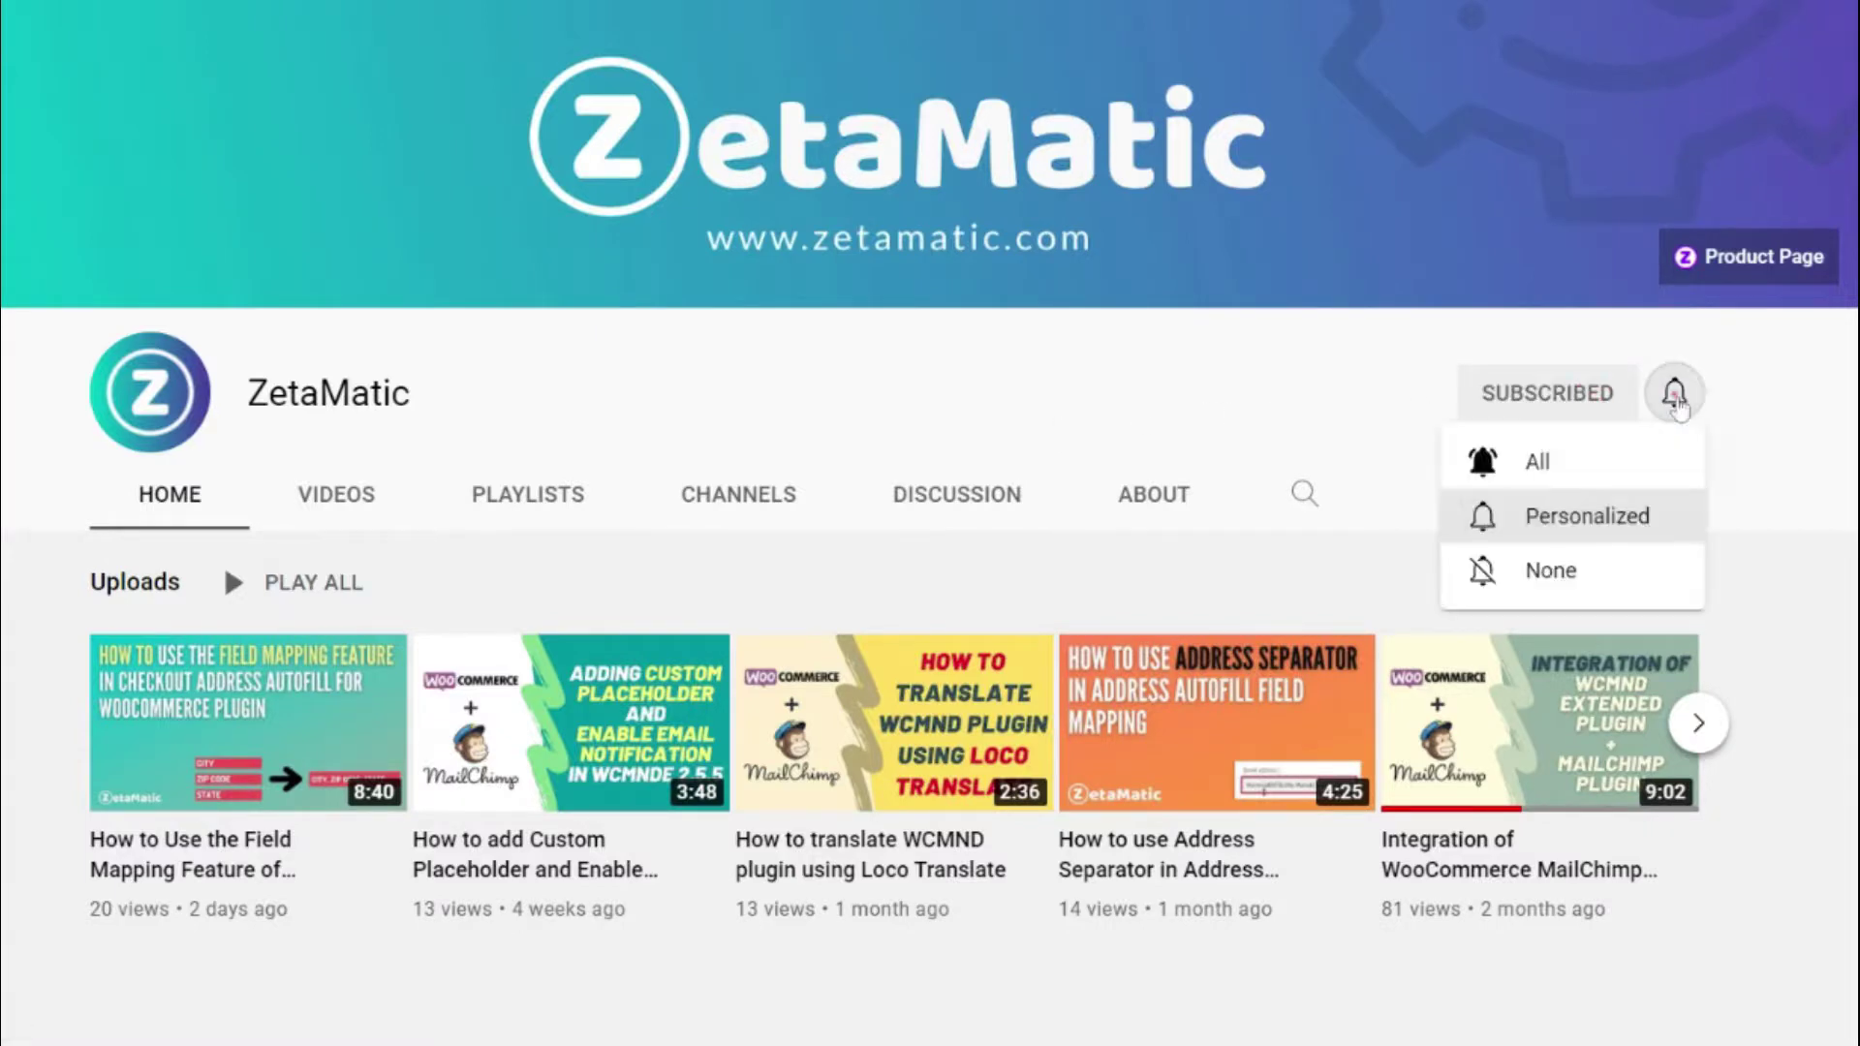
pyautogui.click(1613, 455)
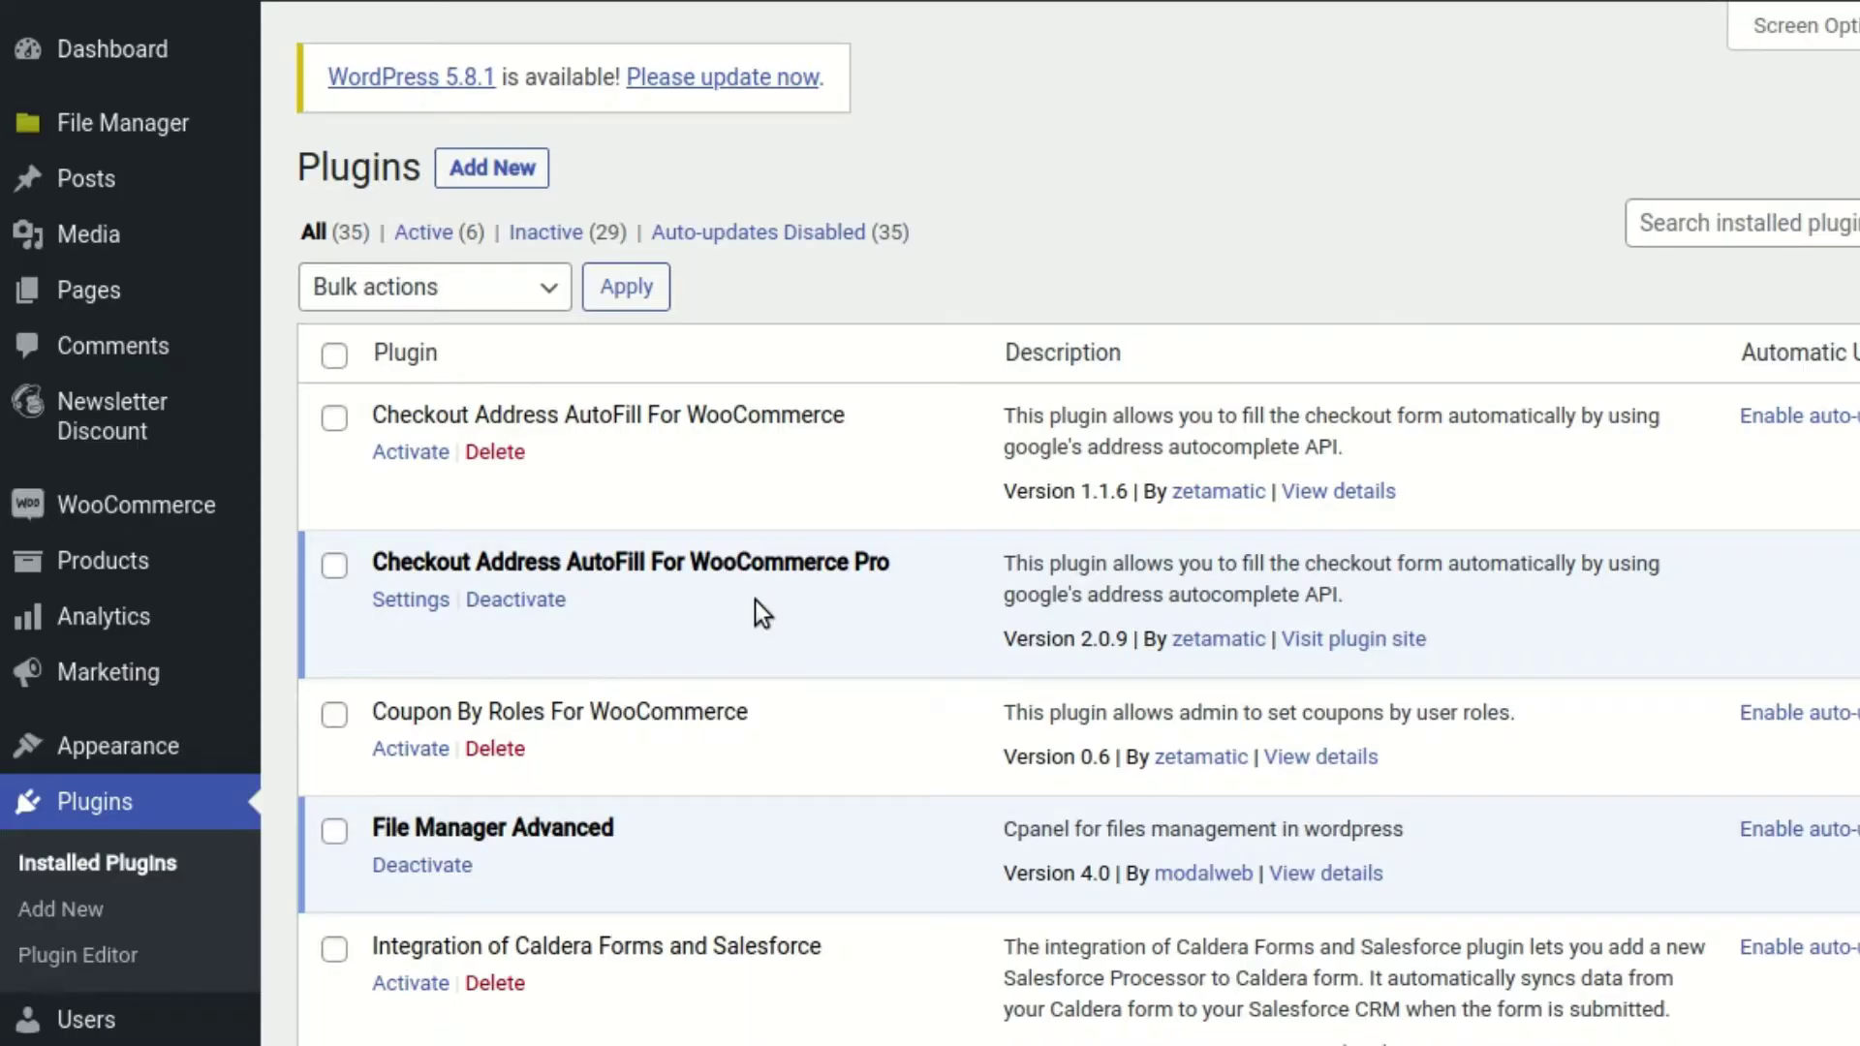
# On the Pro plugin's Billing Field tab, enable Integration with existing billing fields
pyautogui.click(400, 600)
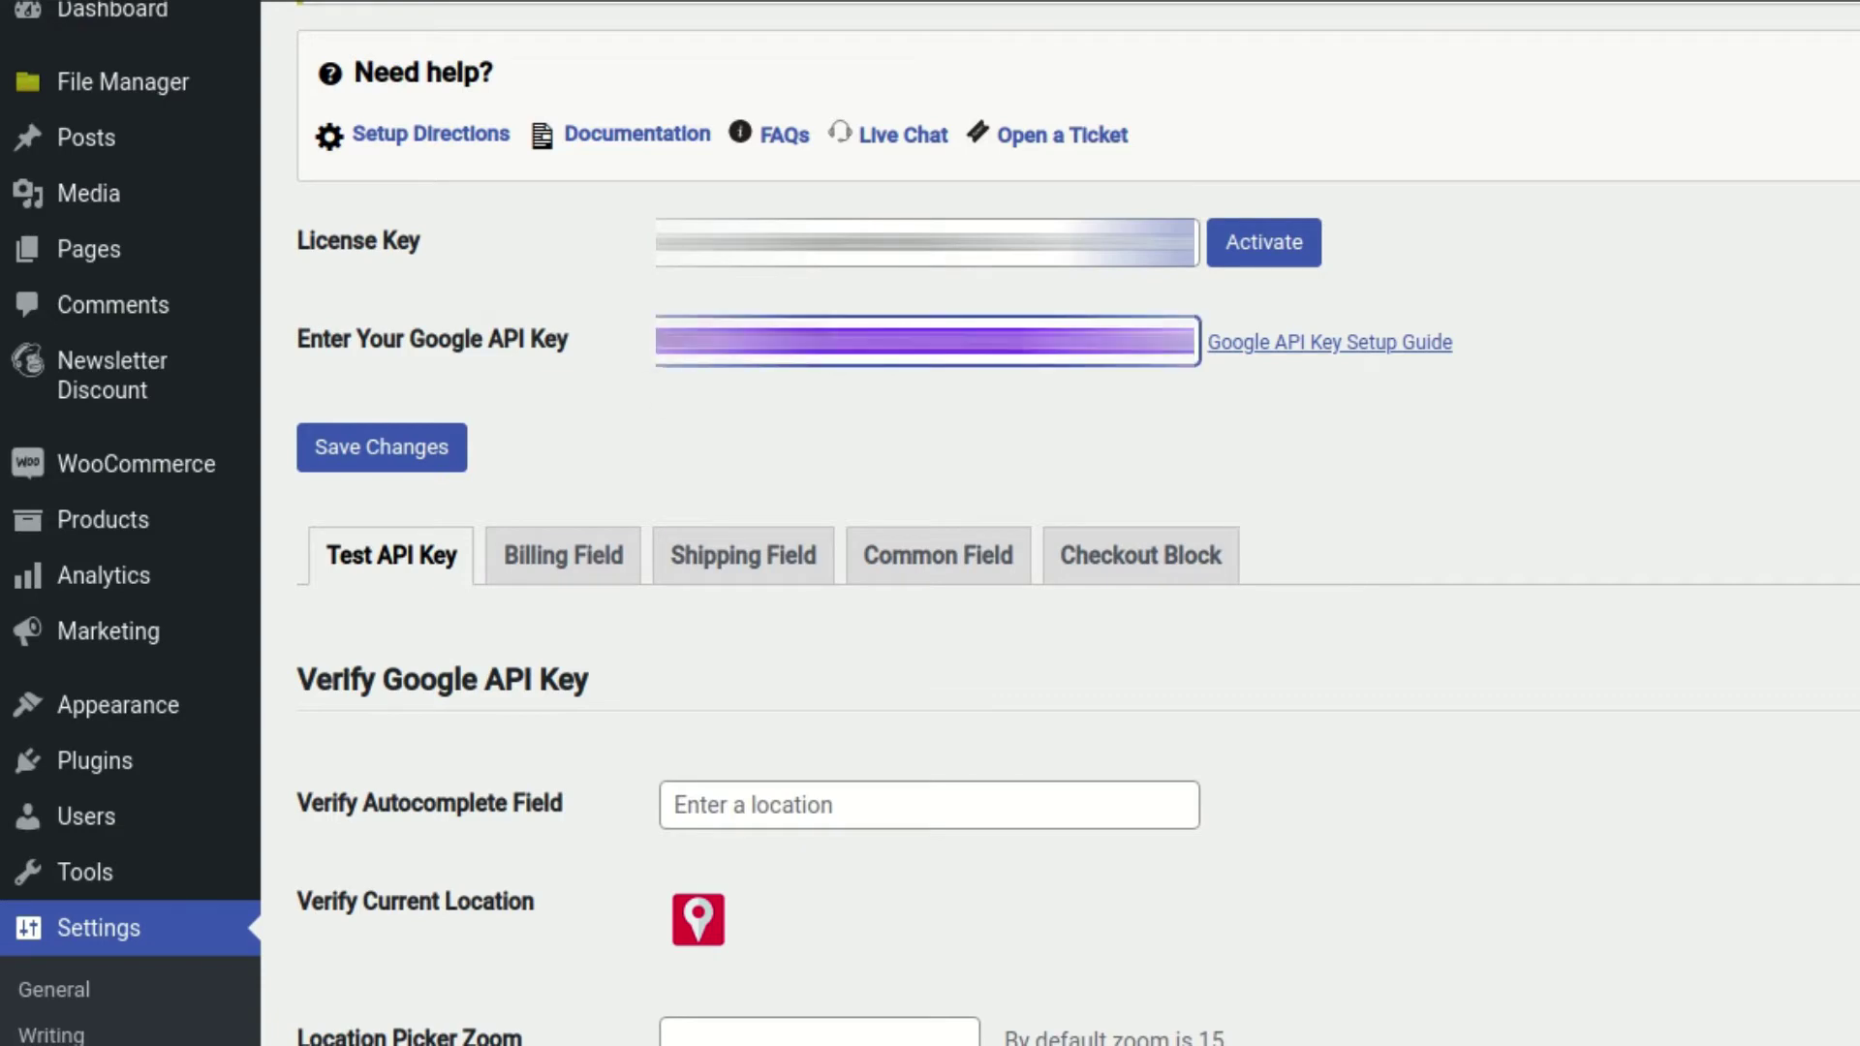
pyautogui.scroll(-2, 802, 397)
pyautogui.click(544, 382)
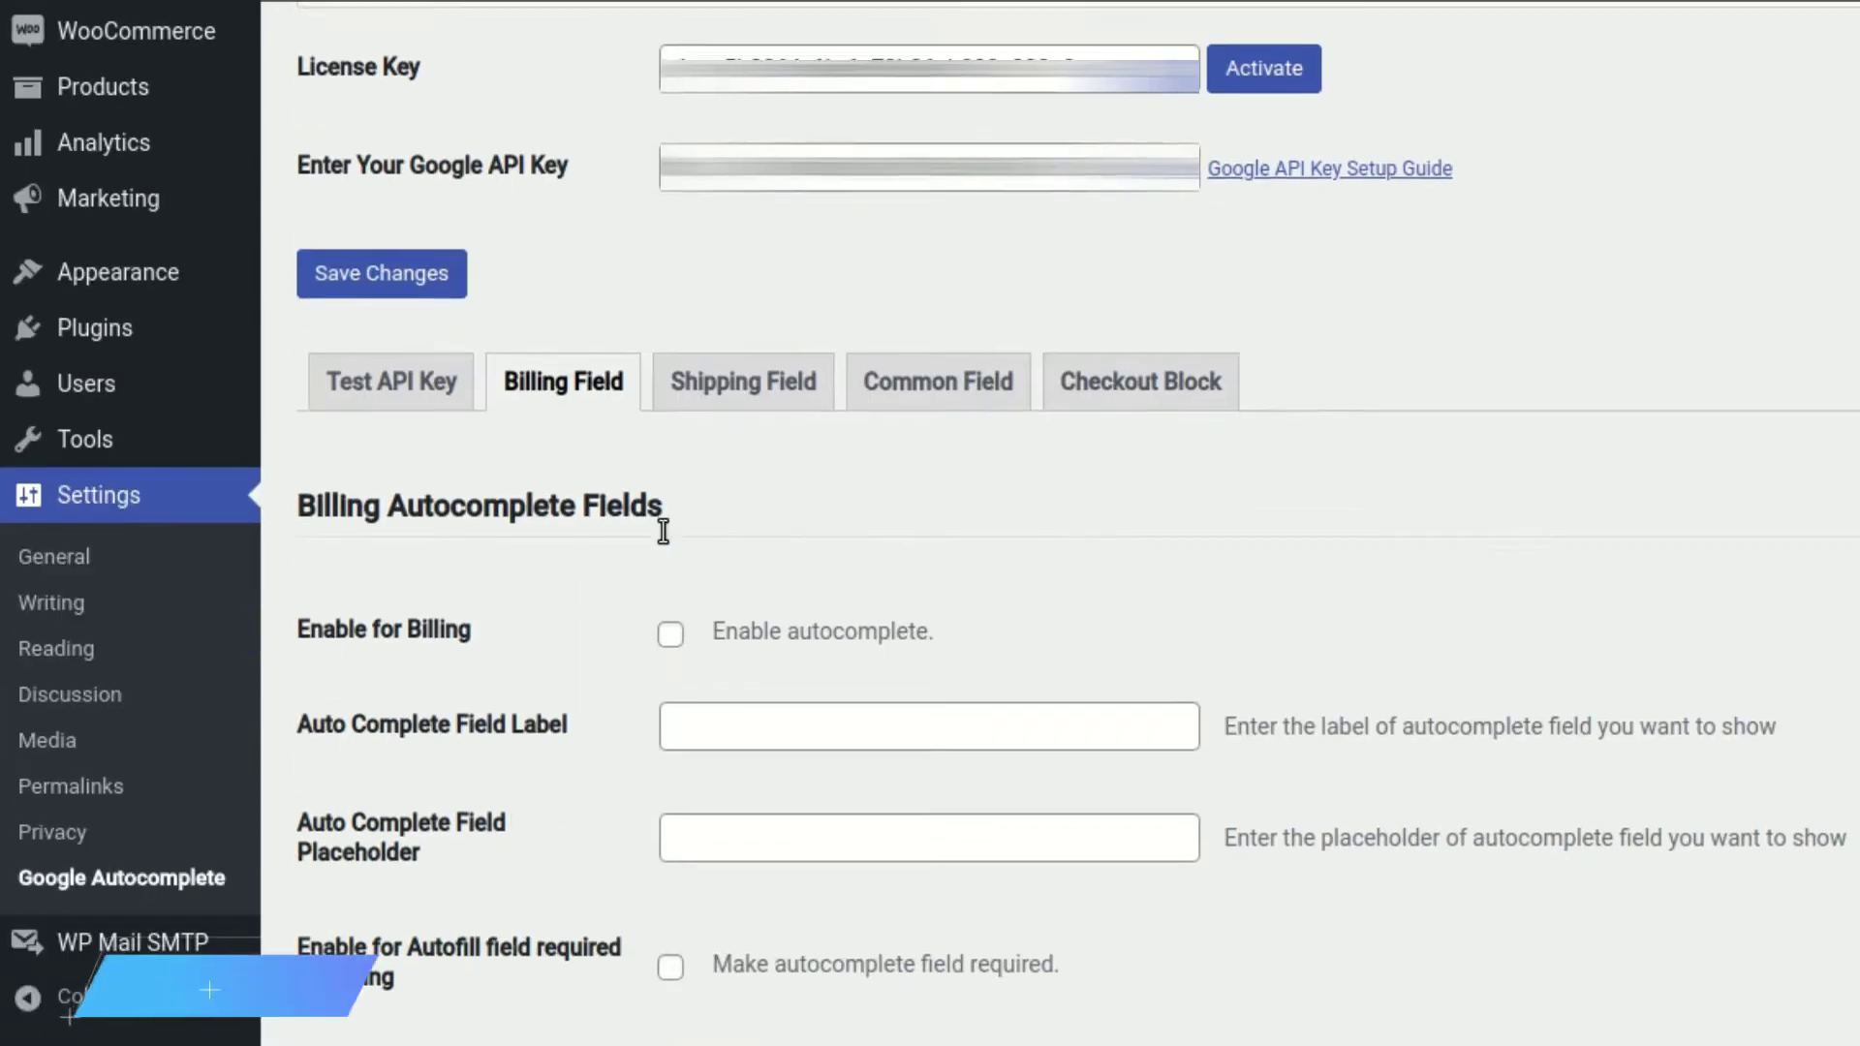
pyautogui.scroll(-3, 663, 529)
pyautogui.scroll(-6, 663, 531)
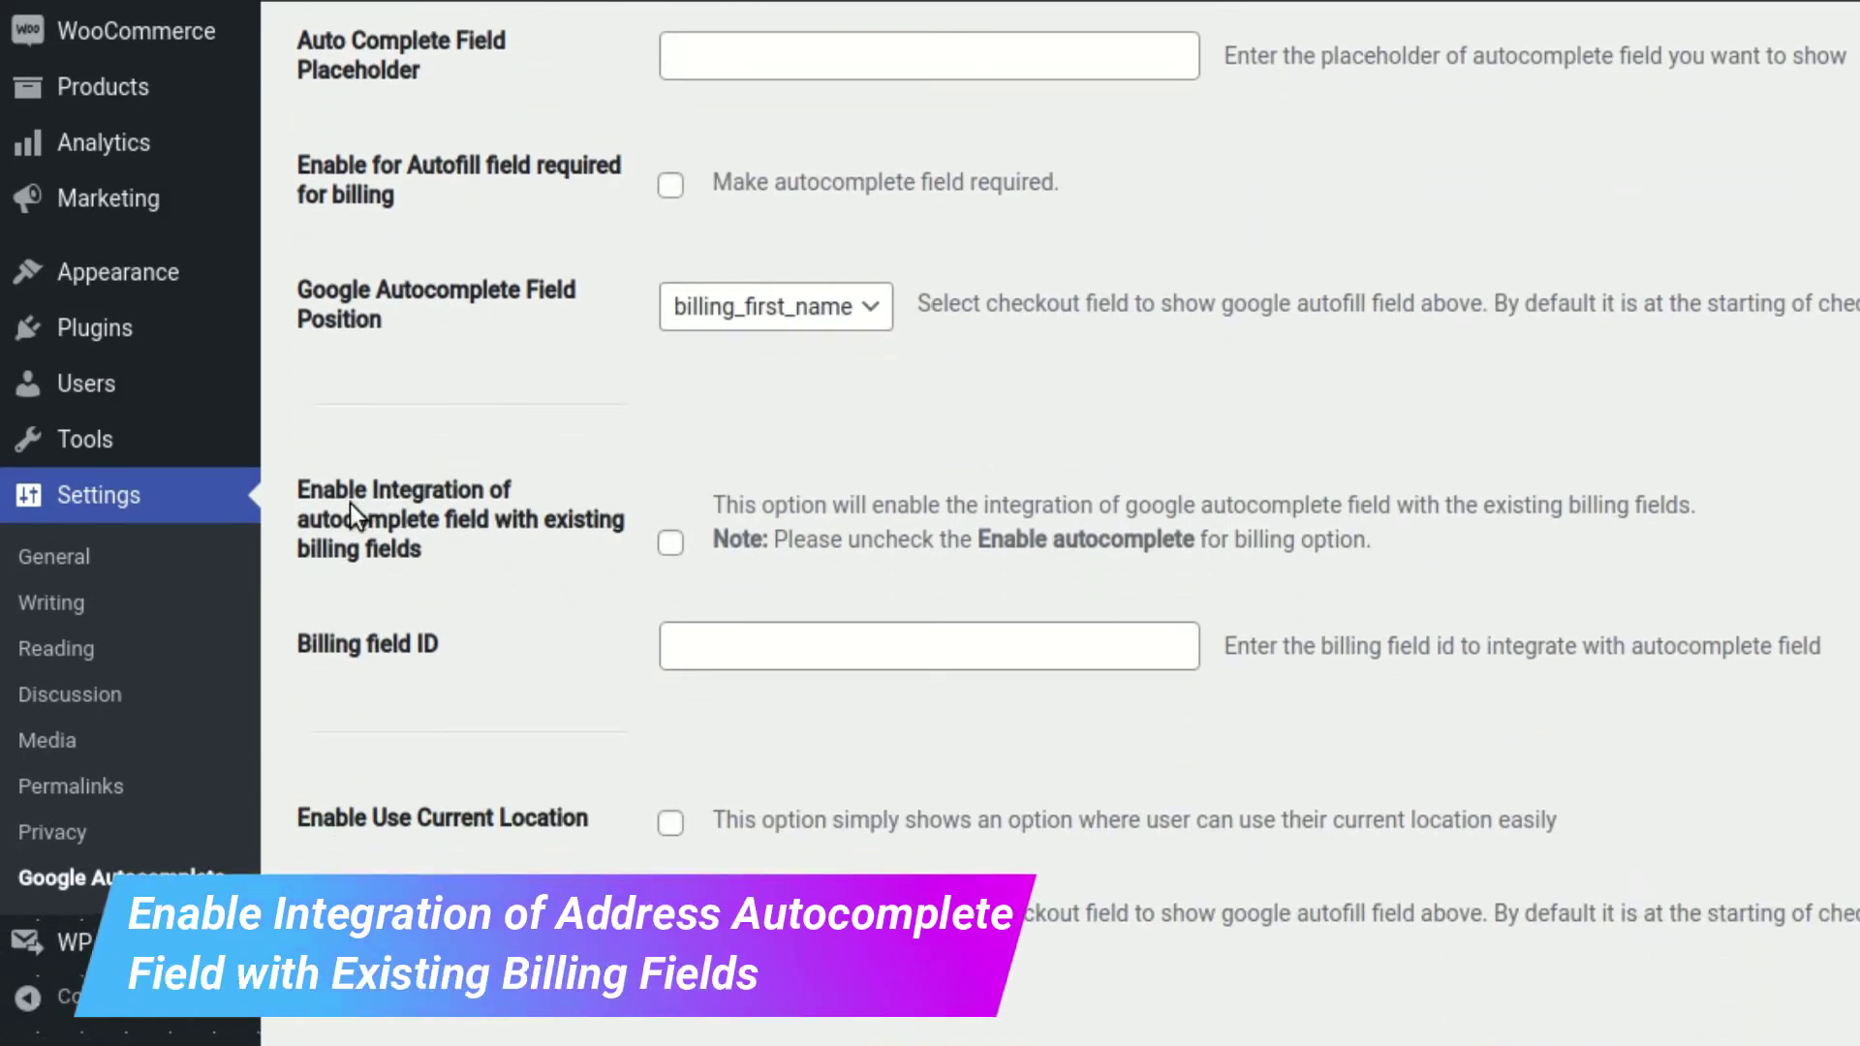
pyautogui.moveTo(298, 489); pyautogui.dragTo(473, 546)
pyautogui.click(432, 608)
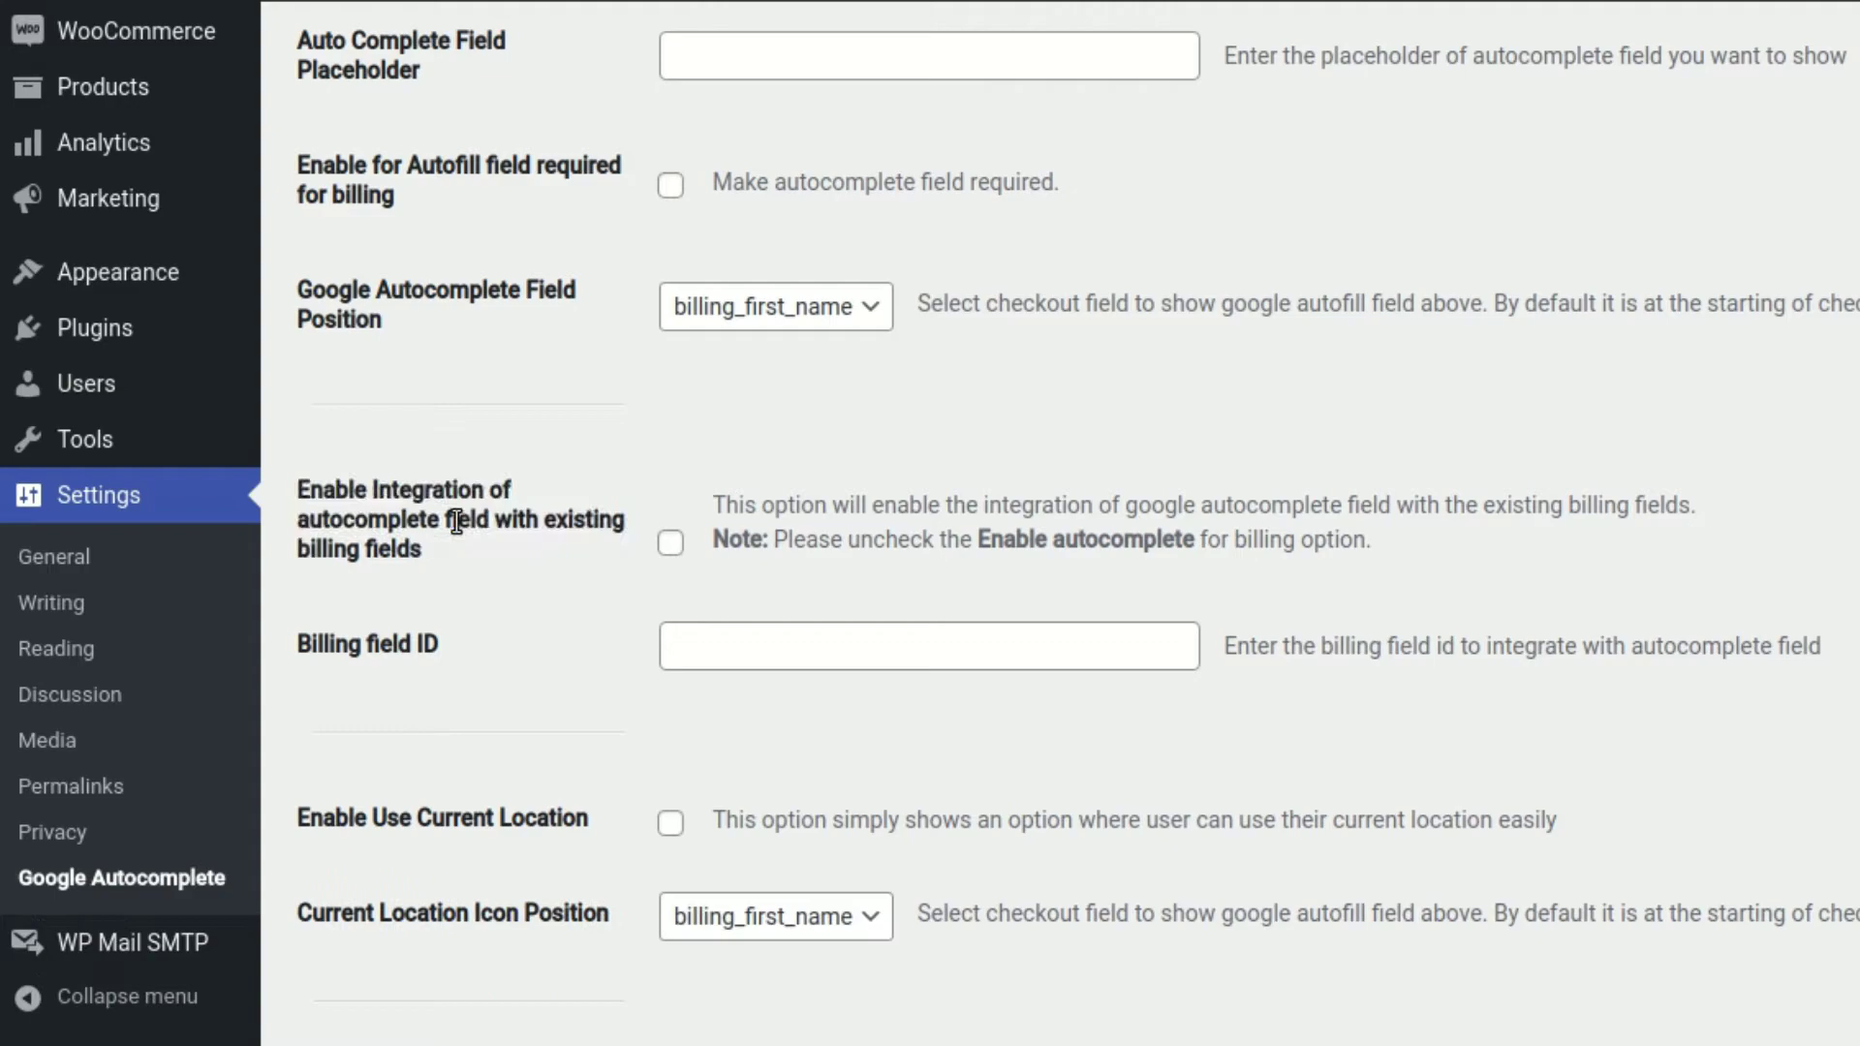
pyautogui.click(671, 540)
pyautogui.click(768, 648)
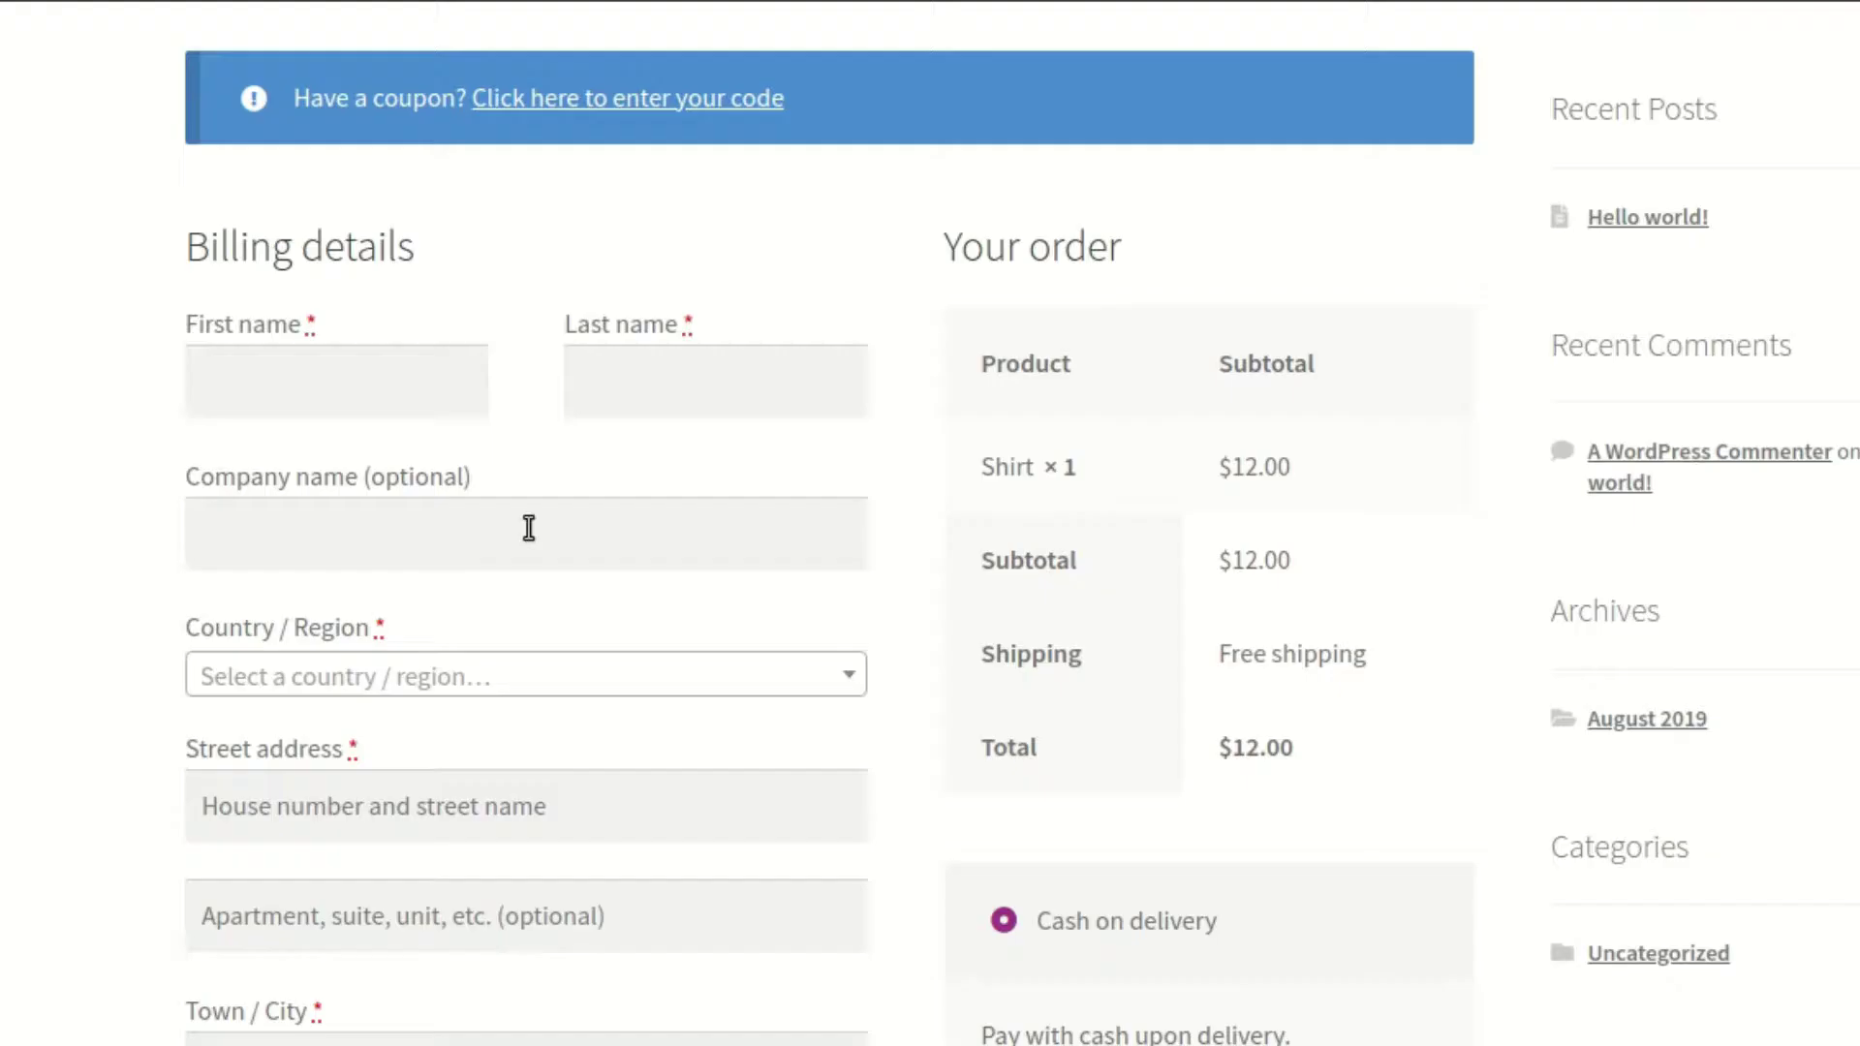
# Inspect the checkout's Street address field and copy its id, billing_address_1
pyautogui.scroll(-2, 527, 527)
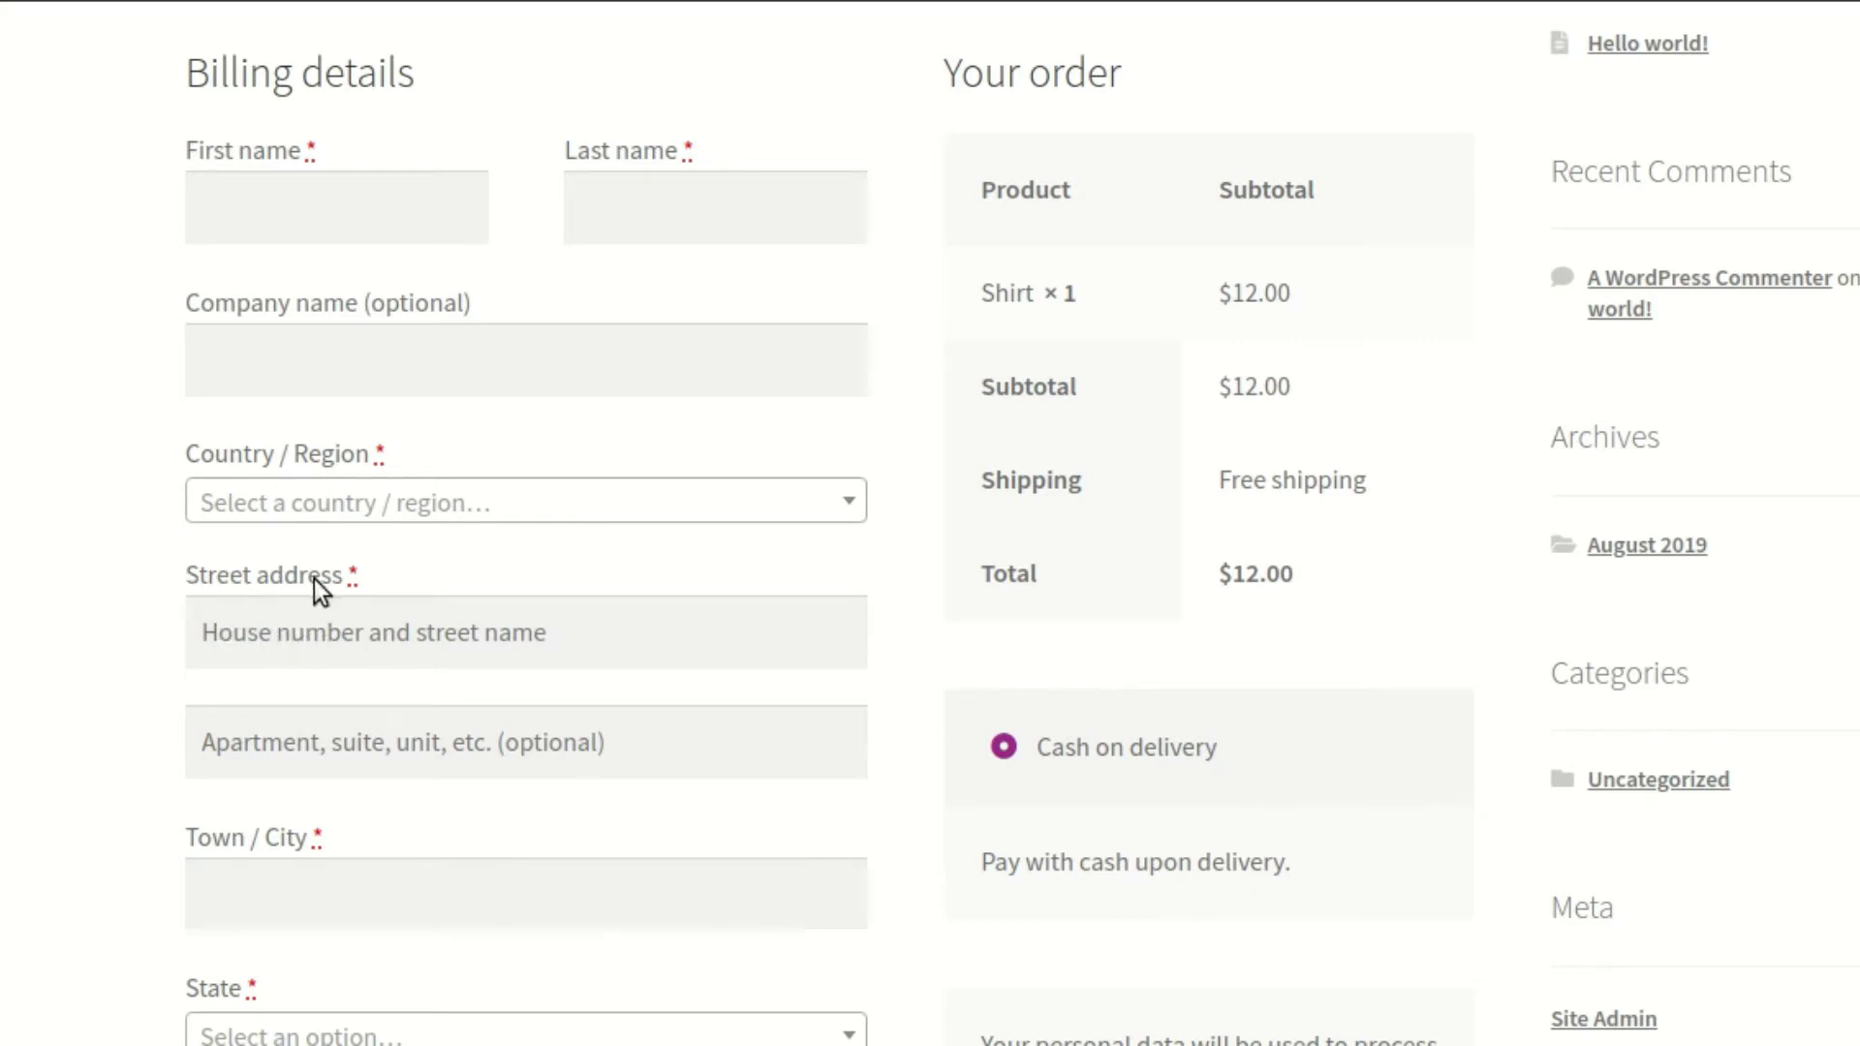
pyautogui.click(381, 654)
pyautogui.rightClick(398, 640)
pyautogui.click(519, 637)
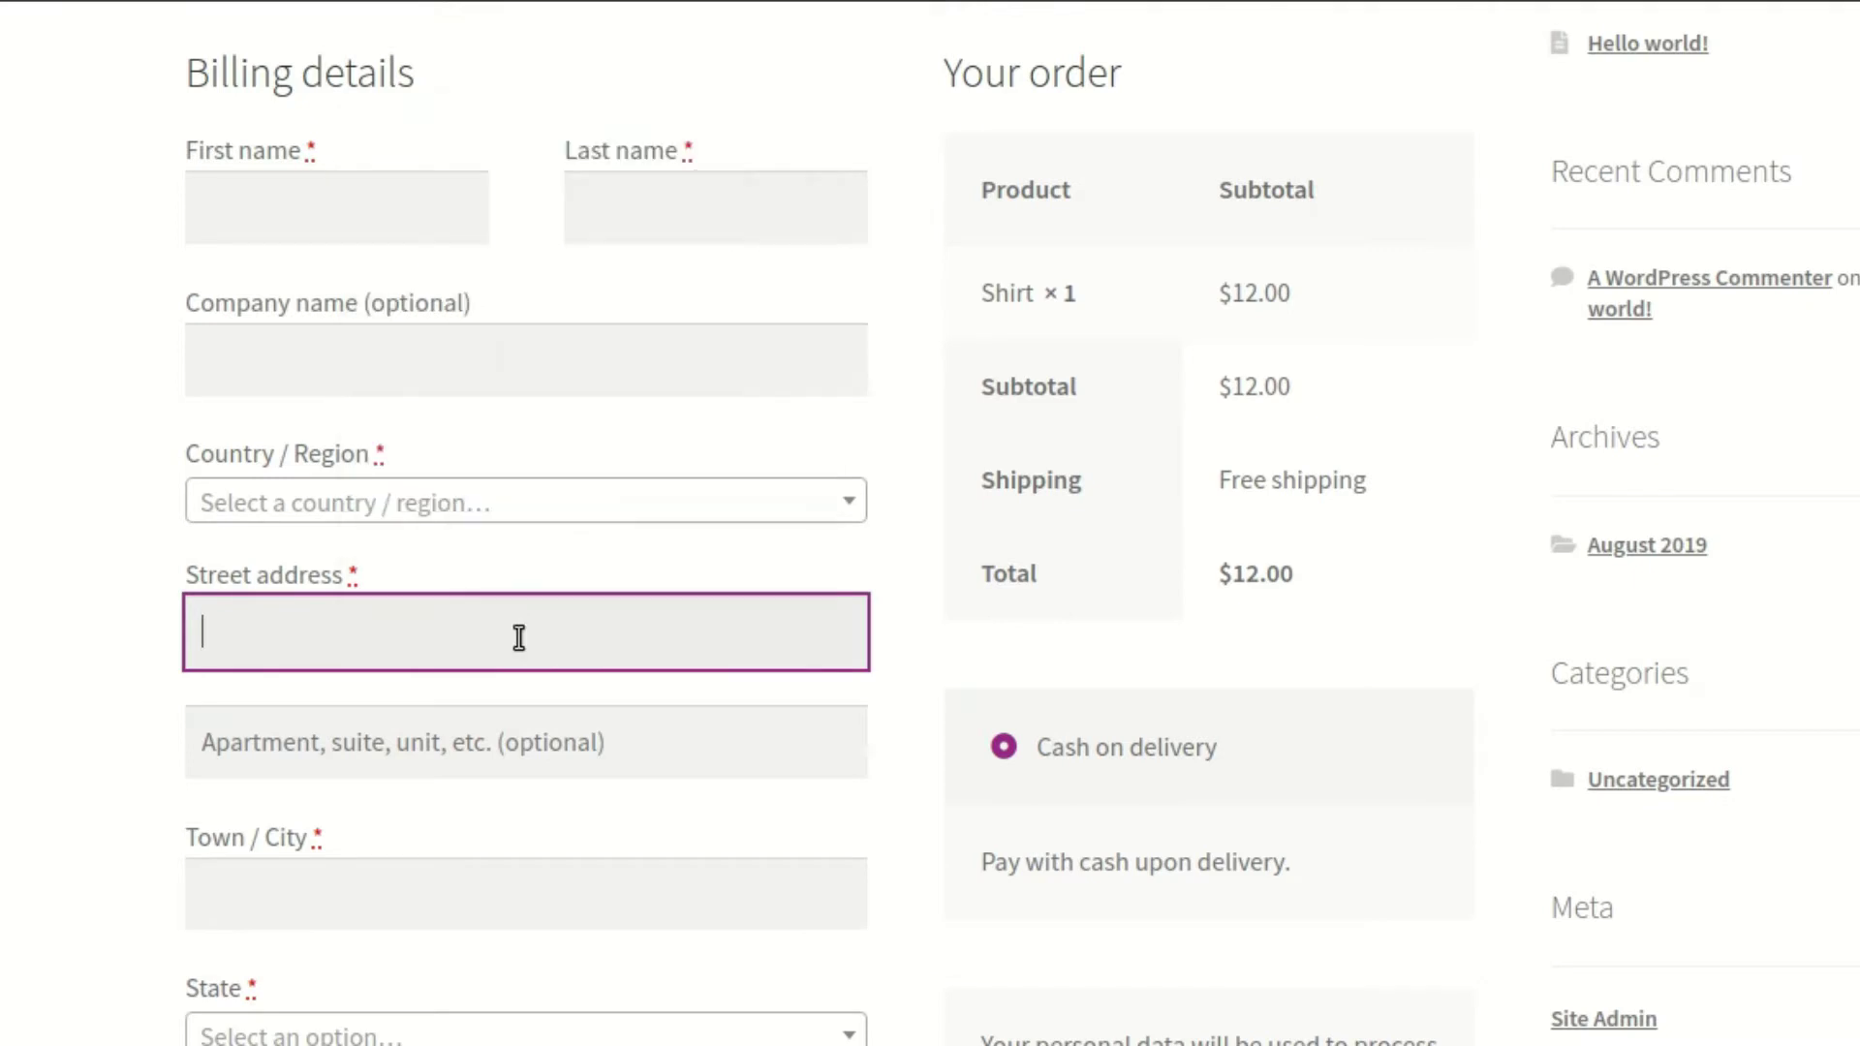
pyautogui.doubleClick(1148, 742)
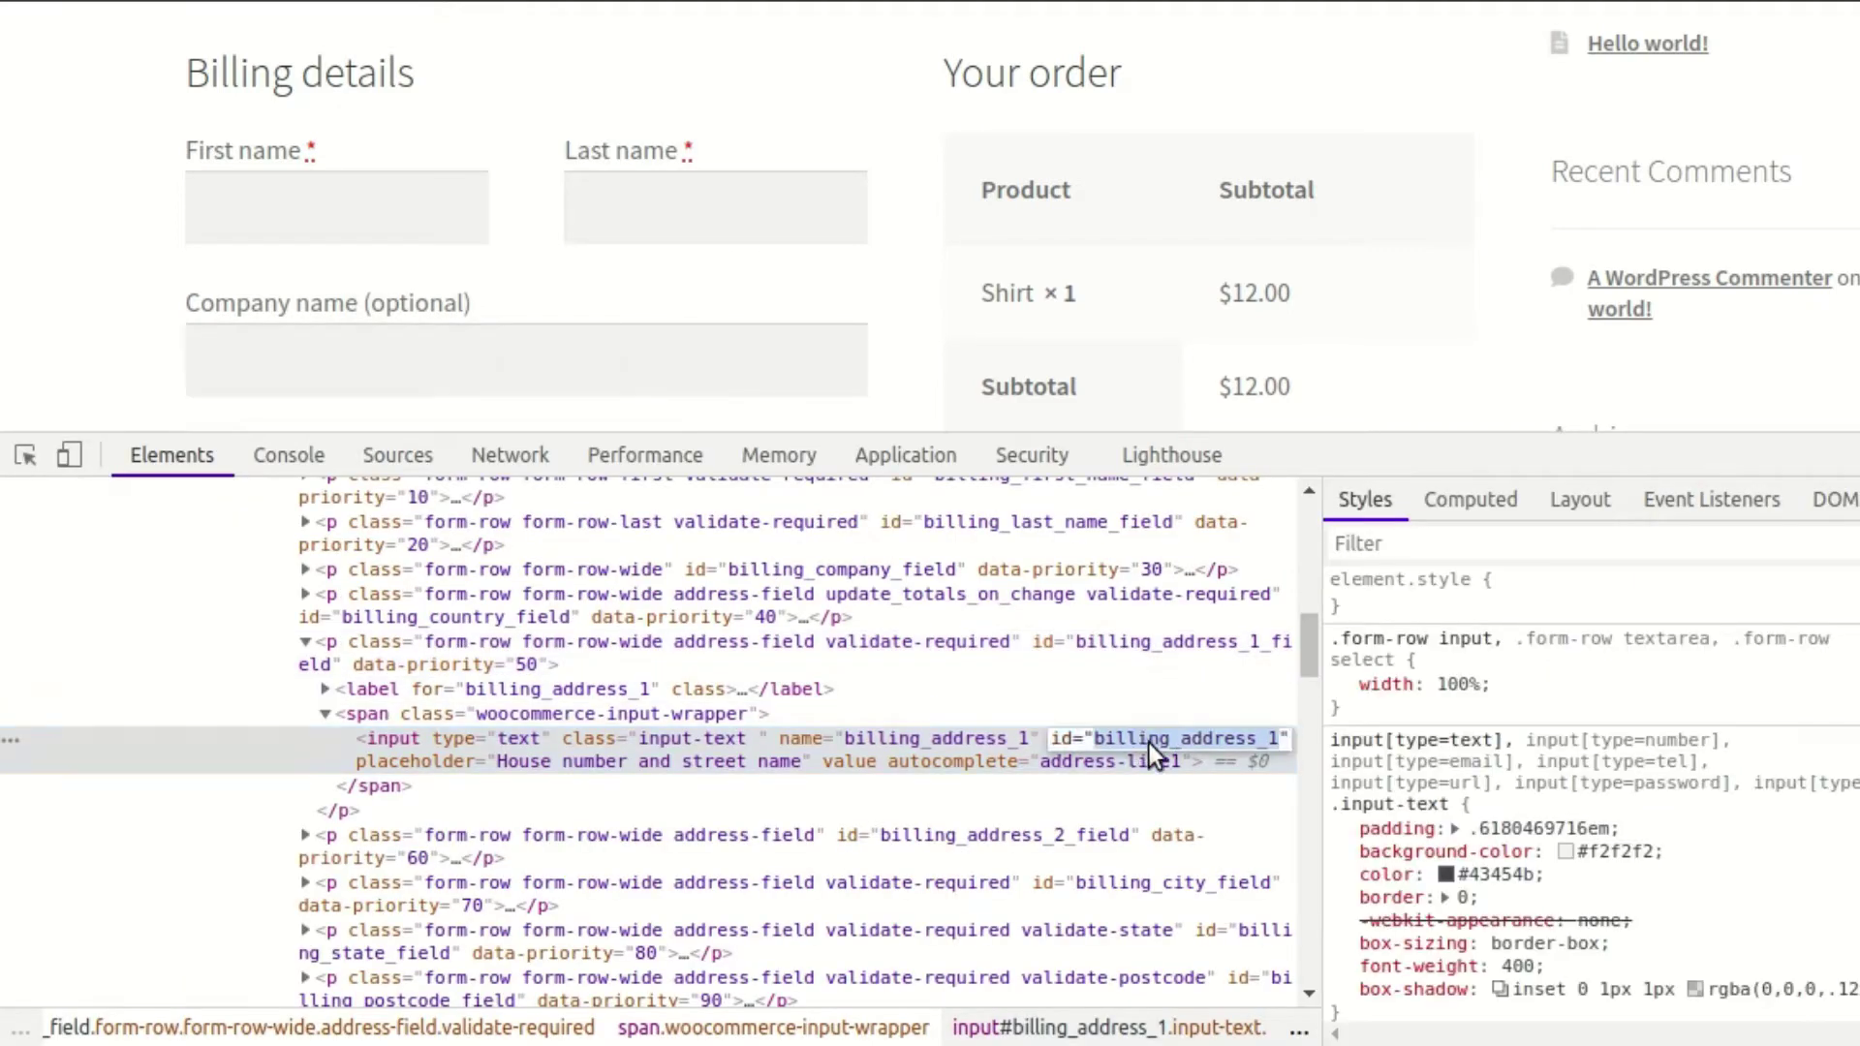
pyautogui.rightClick(1131, 736)
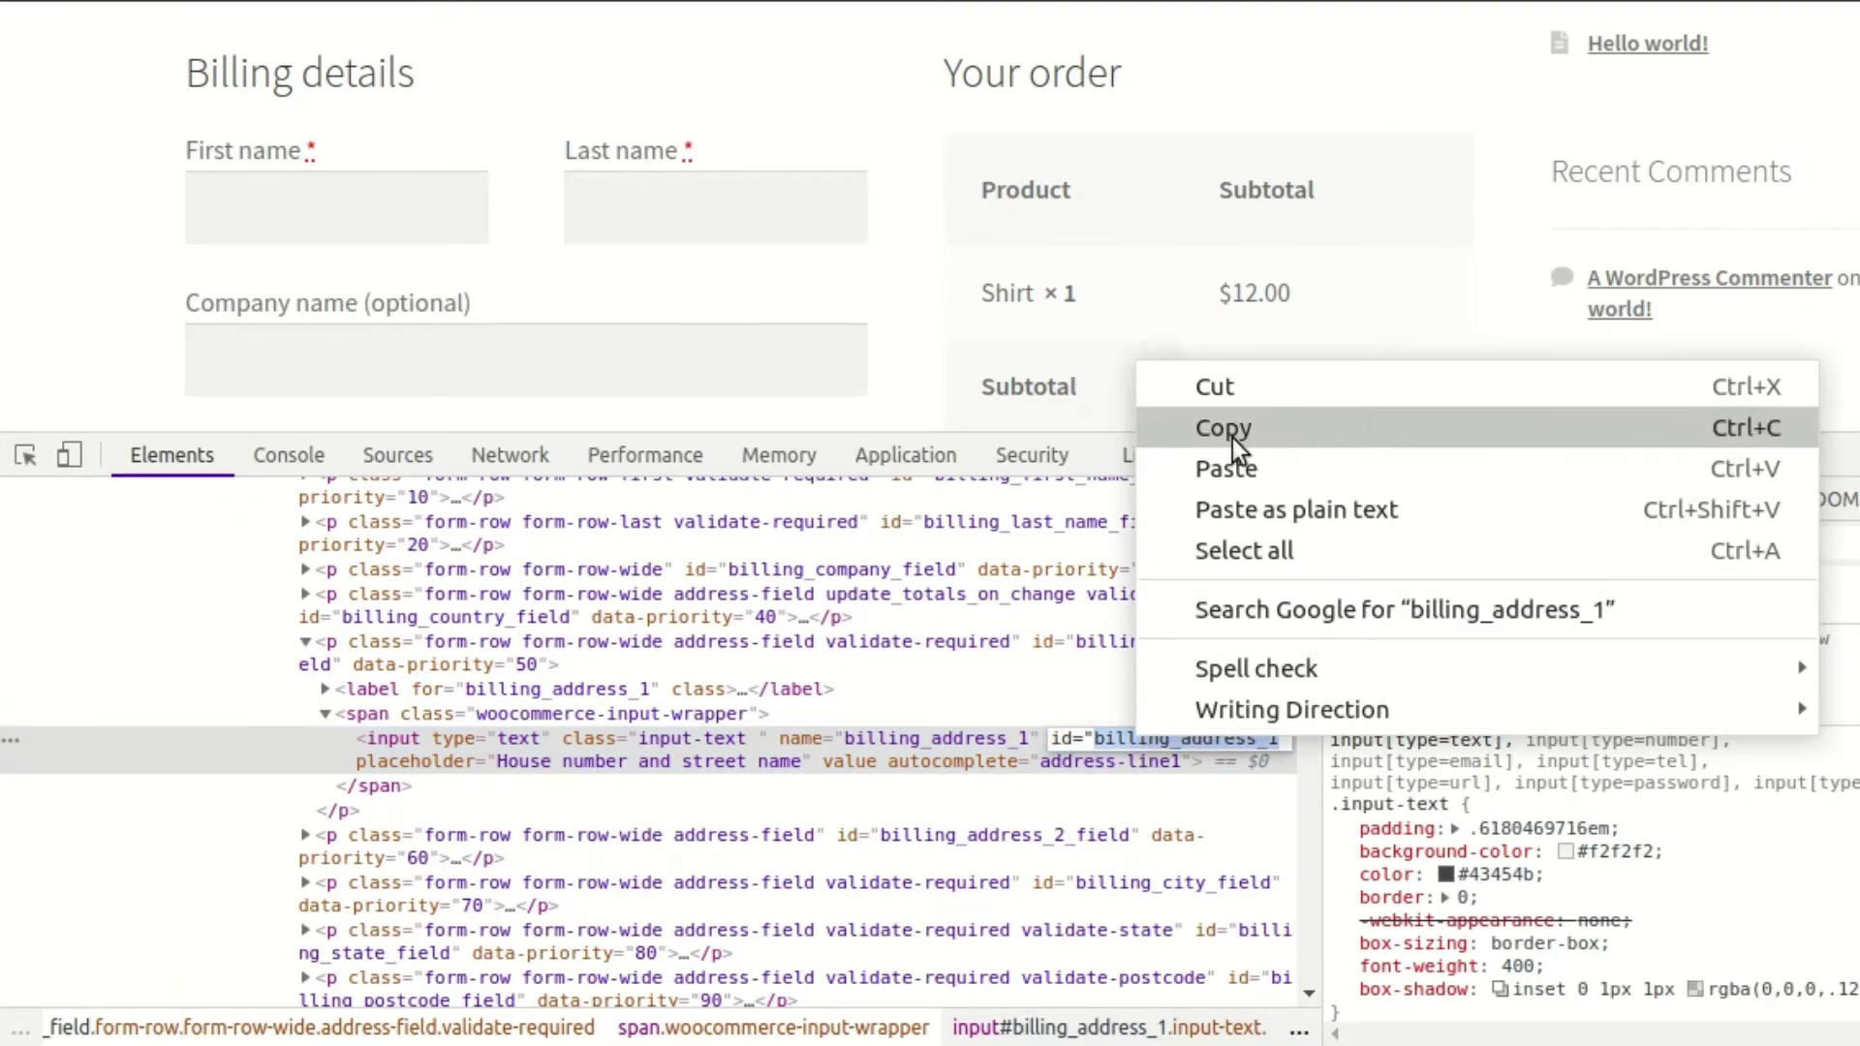
pyautogui.click(1232, 436)
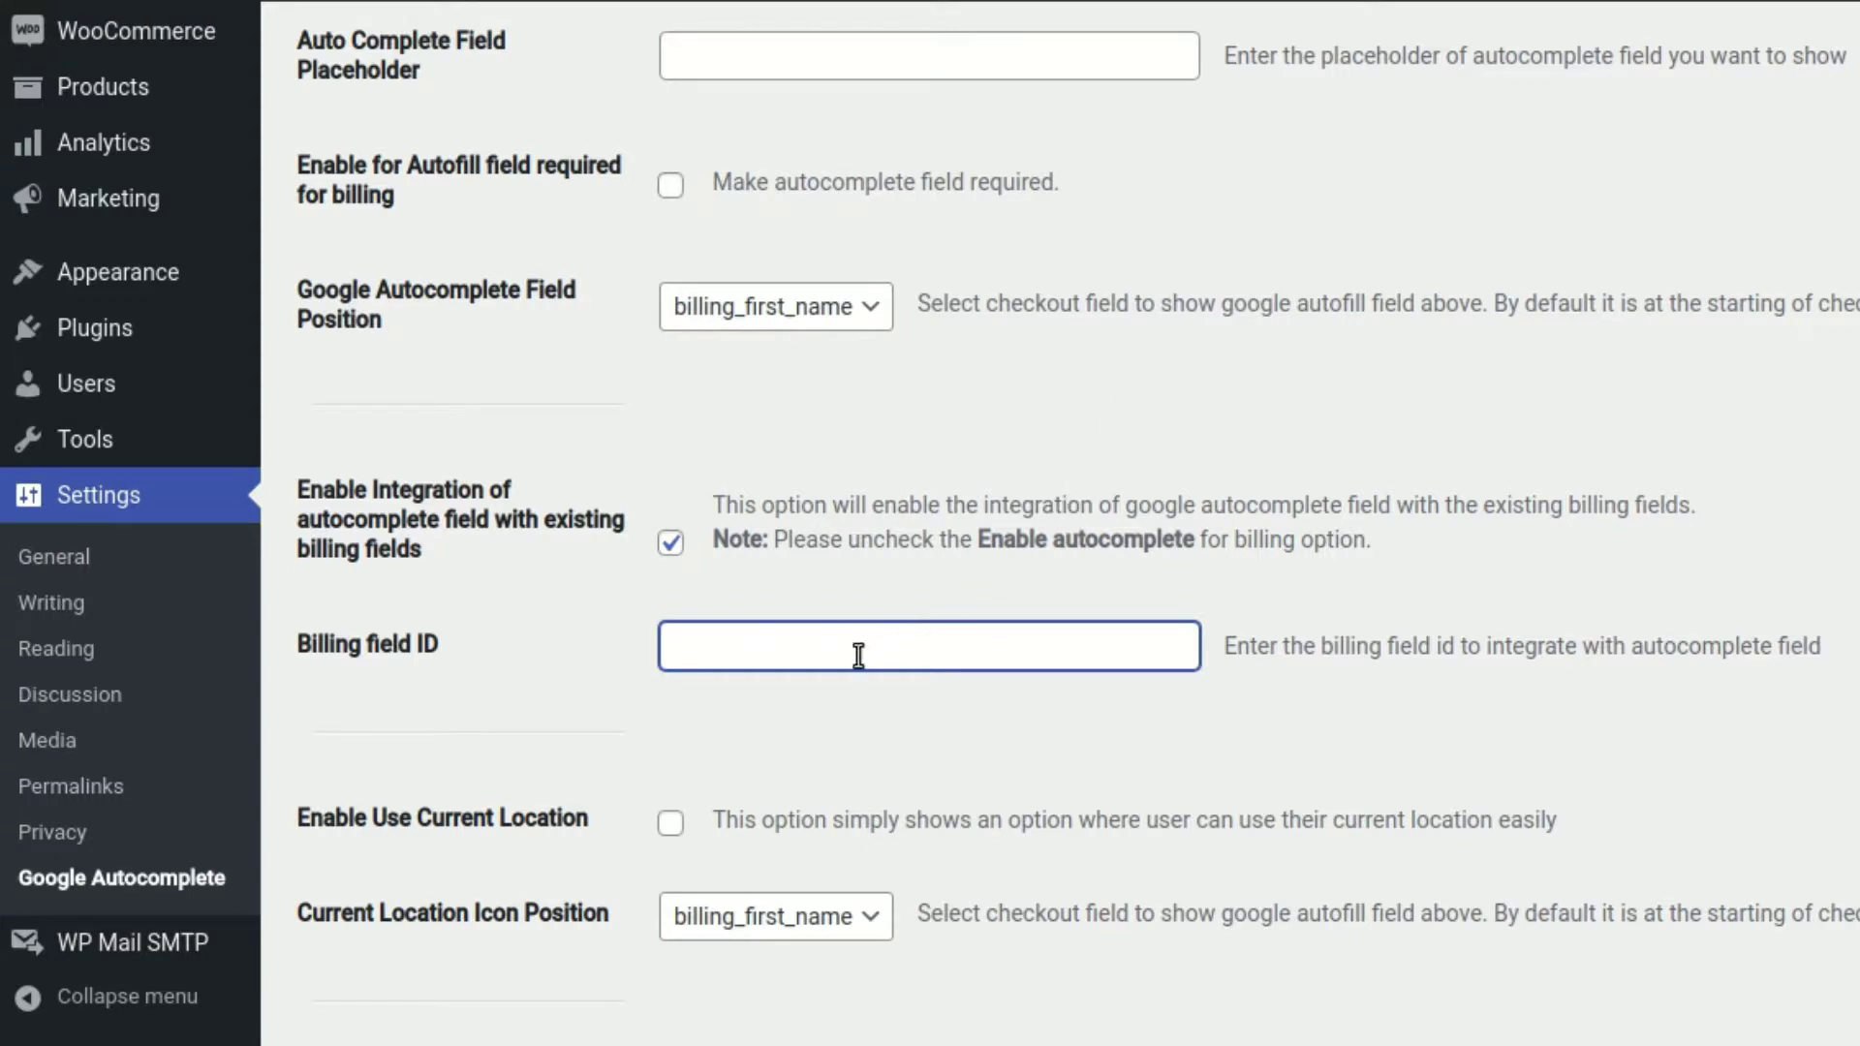
# Paste billing_address_1 as the Billing field ID, save changes, and reload the checkout page
pyautogui.hotkey('ctrl', 'v')
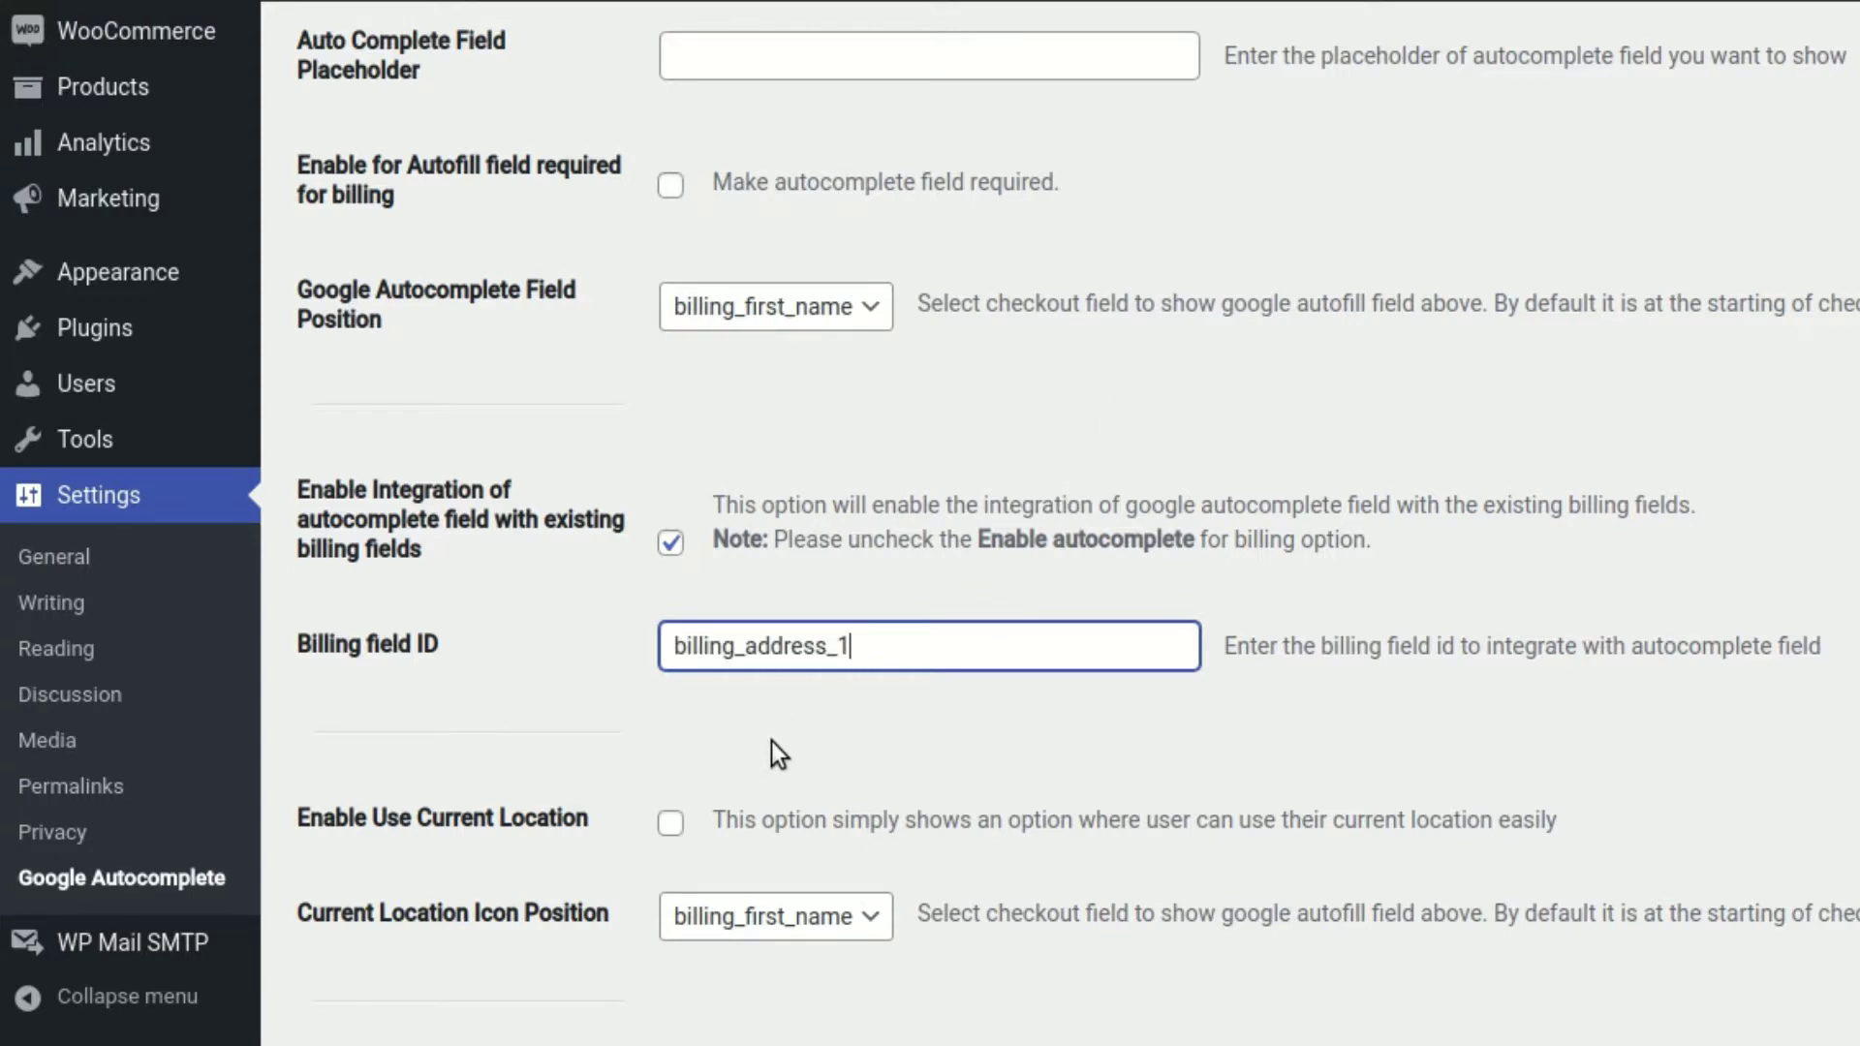
pyautogui.scroll(-15, 771, 741)
pyautogui.scroll(-4, 716, 608)
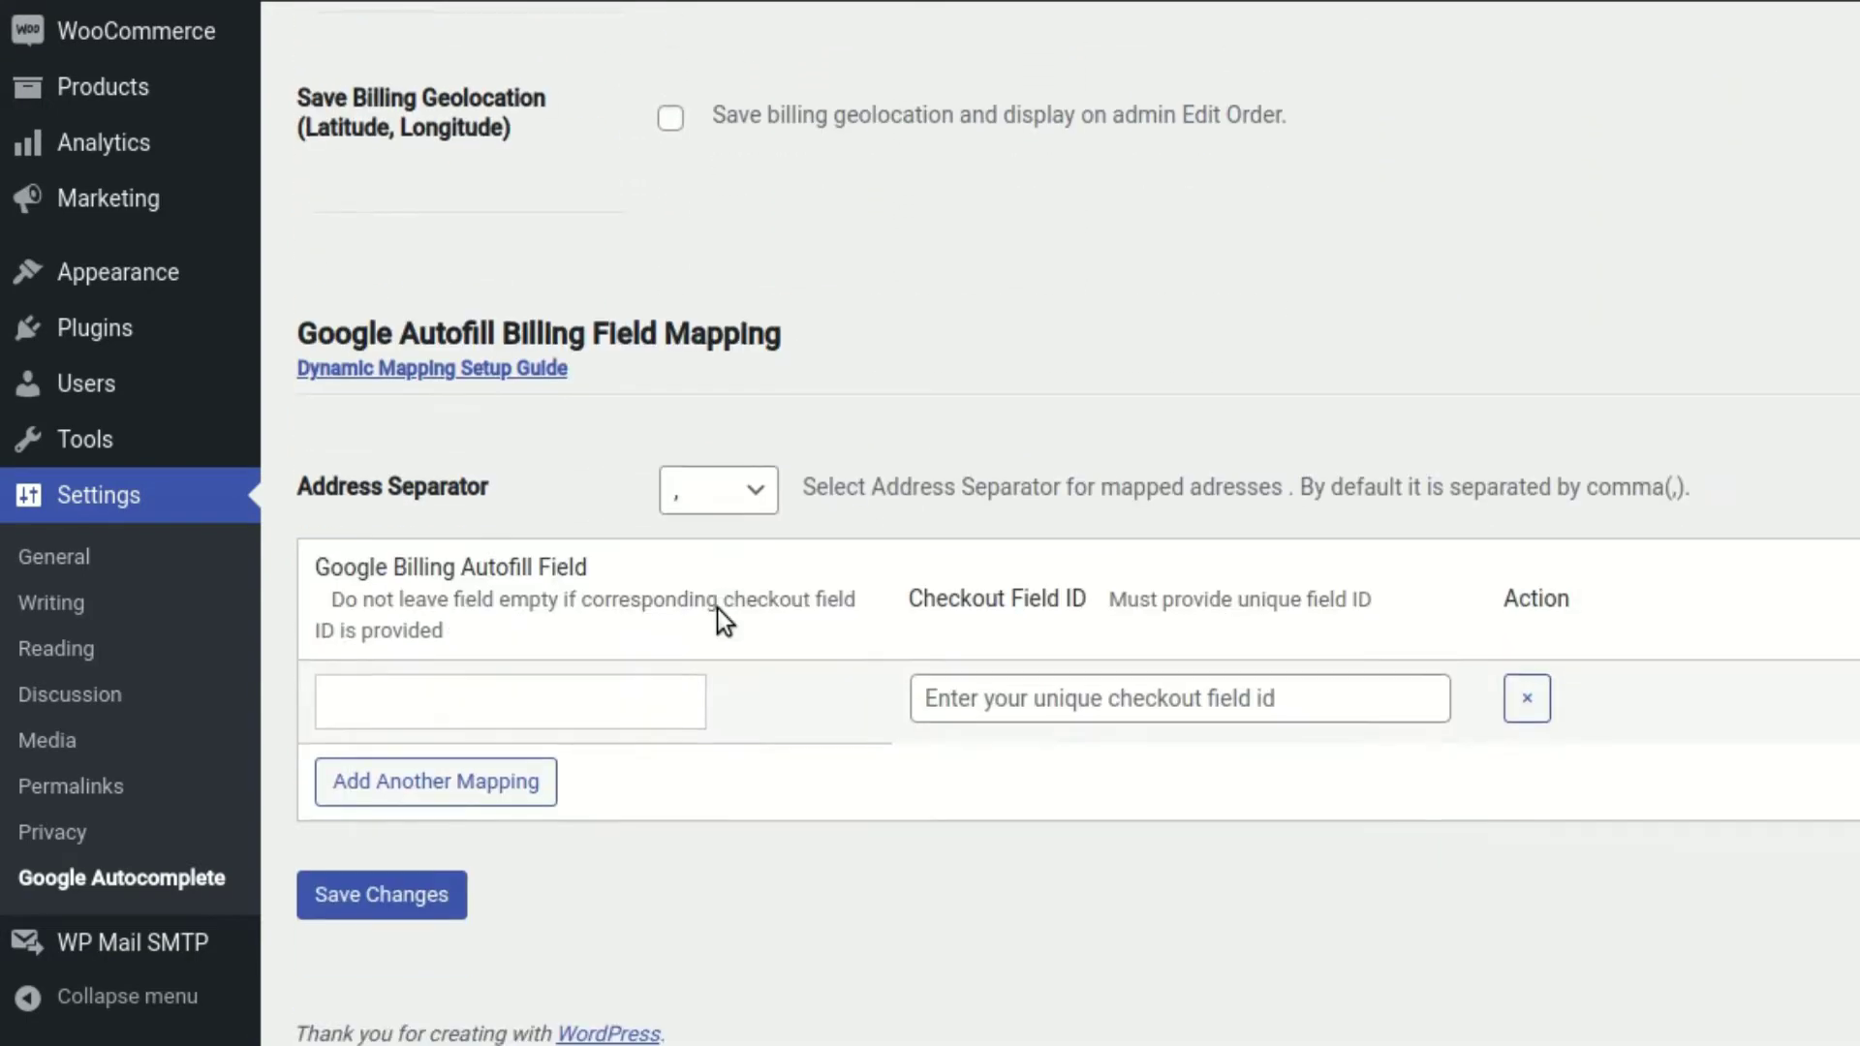
pyautogui.click(463, 893)
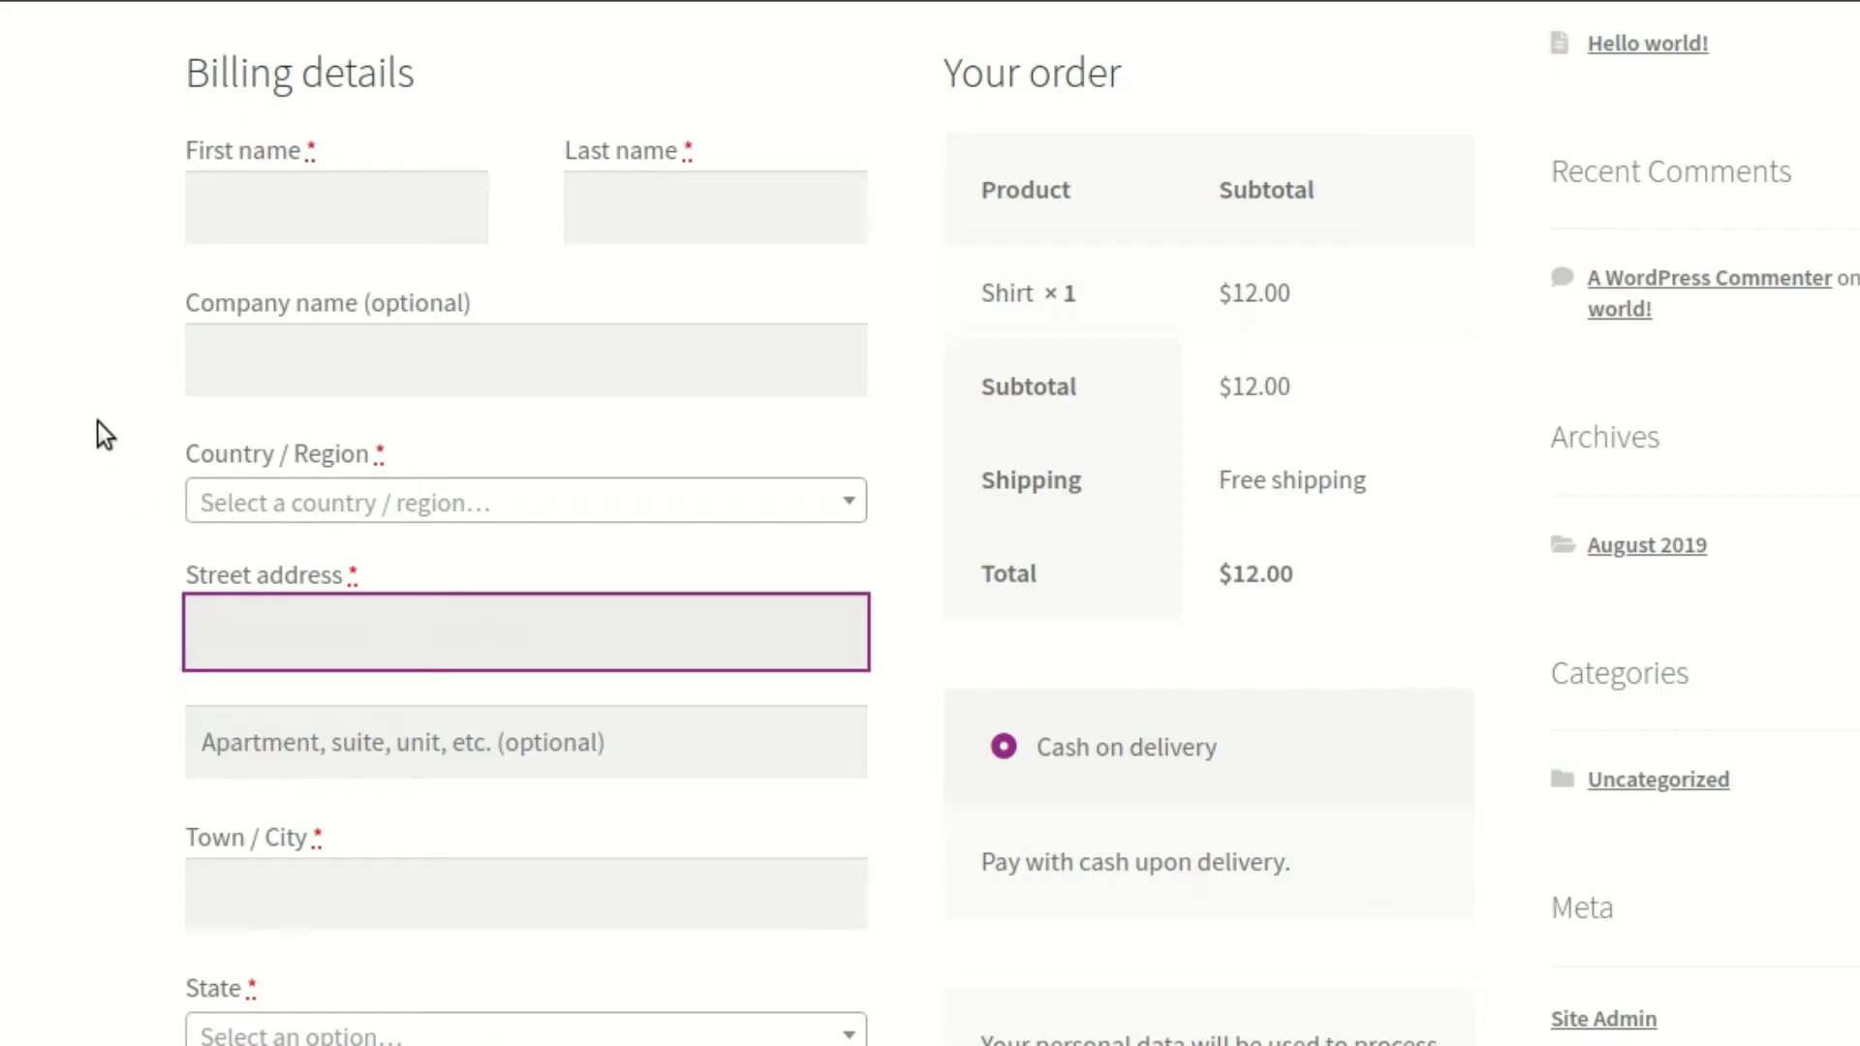
pyautogui.rightClick(99, 424)
pyautogui.click(173, 523)
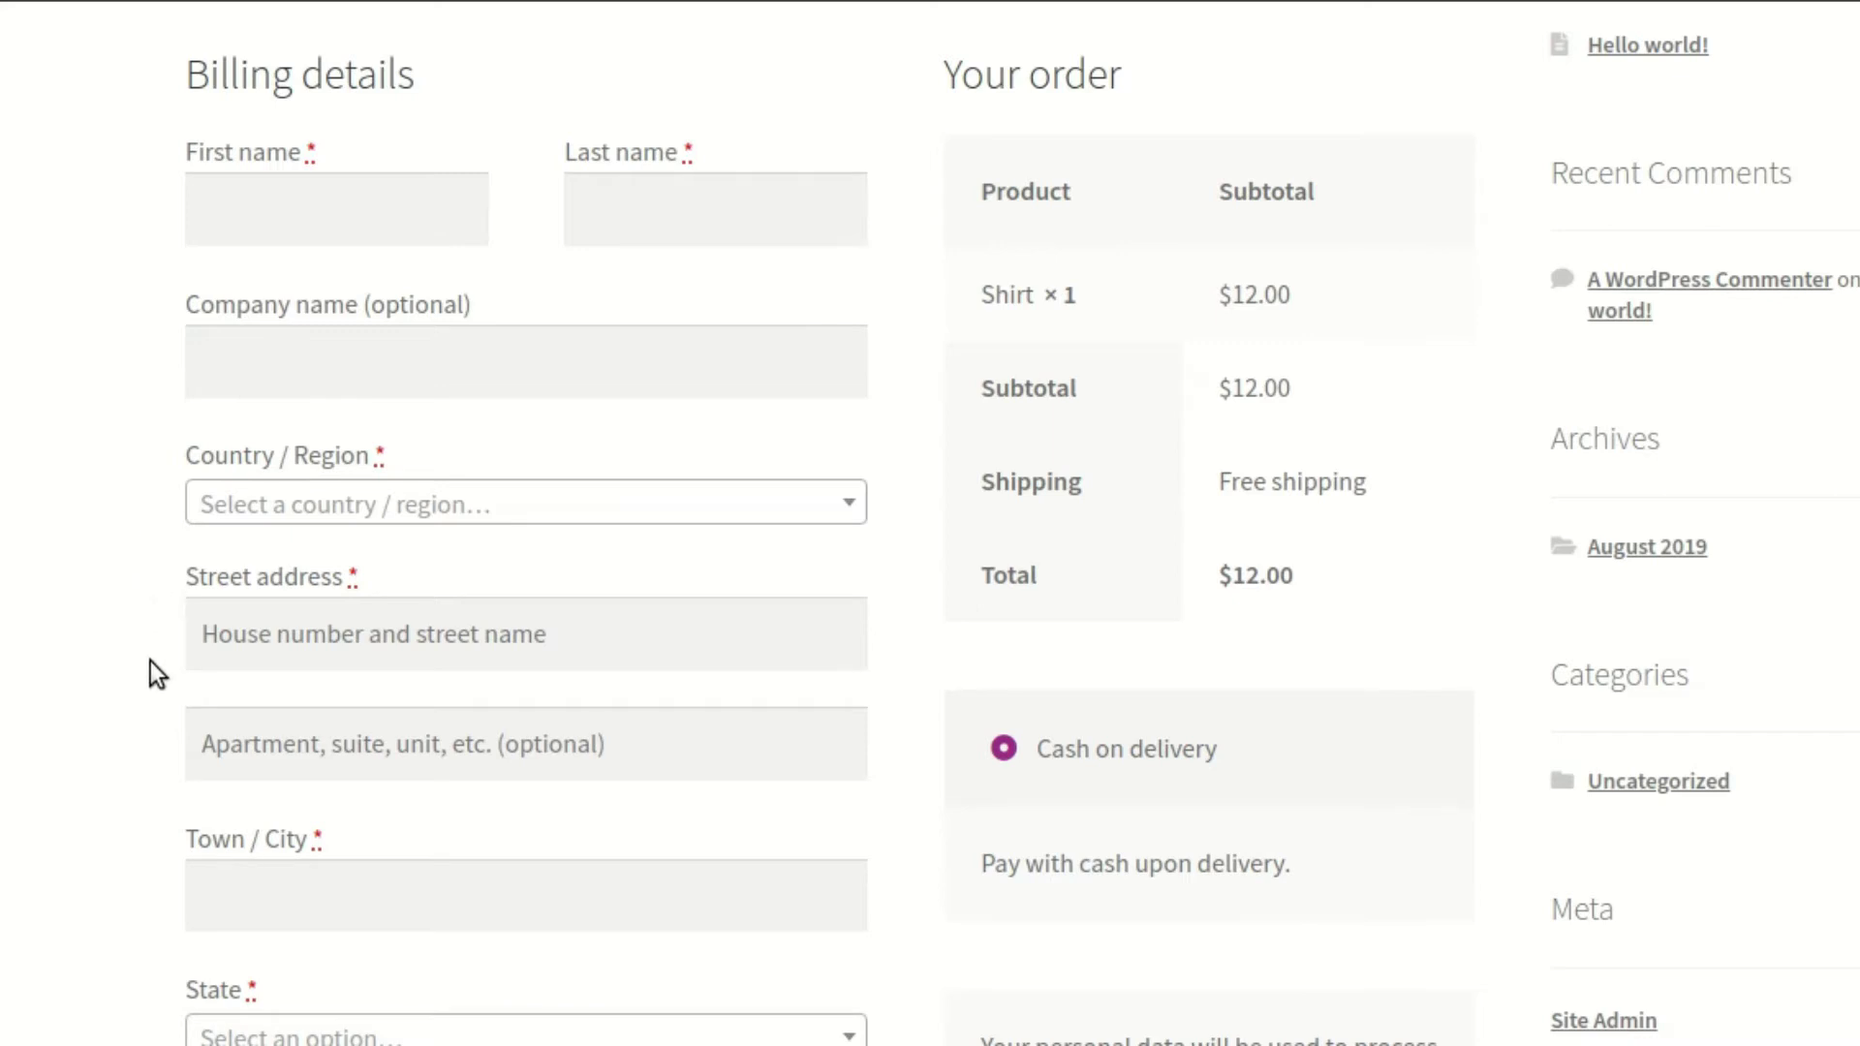
# Enter 342 in Street address and pick the South Coffeyville, OK suggestion
pyautogui.click(266, 613)
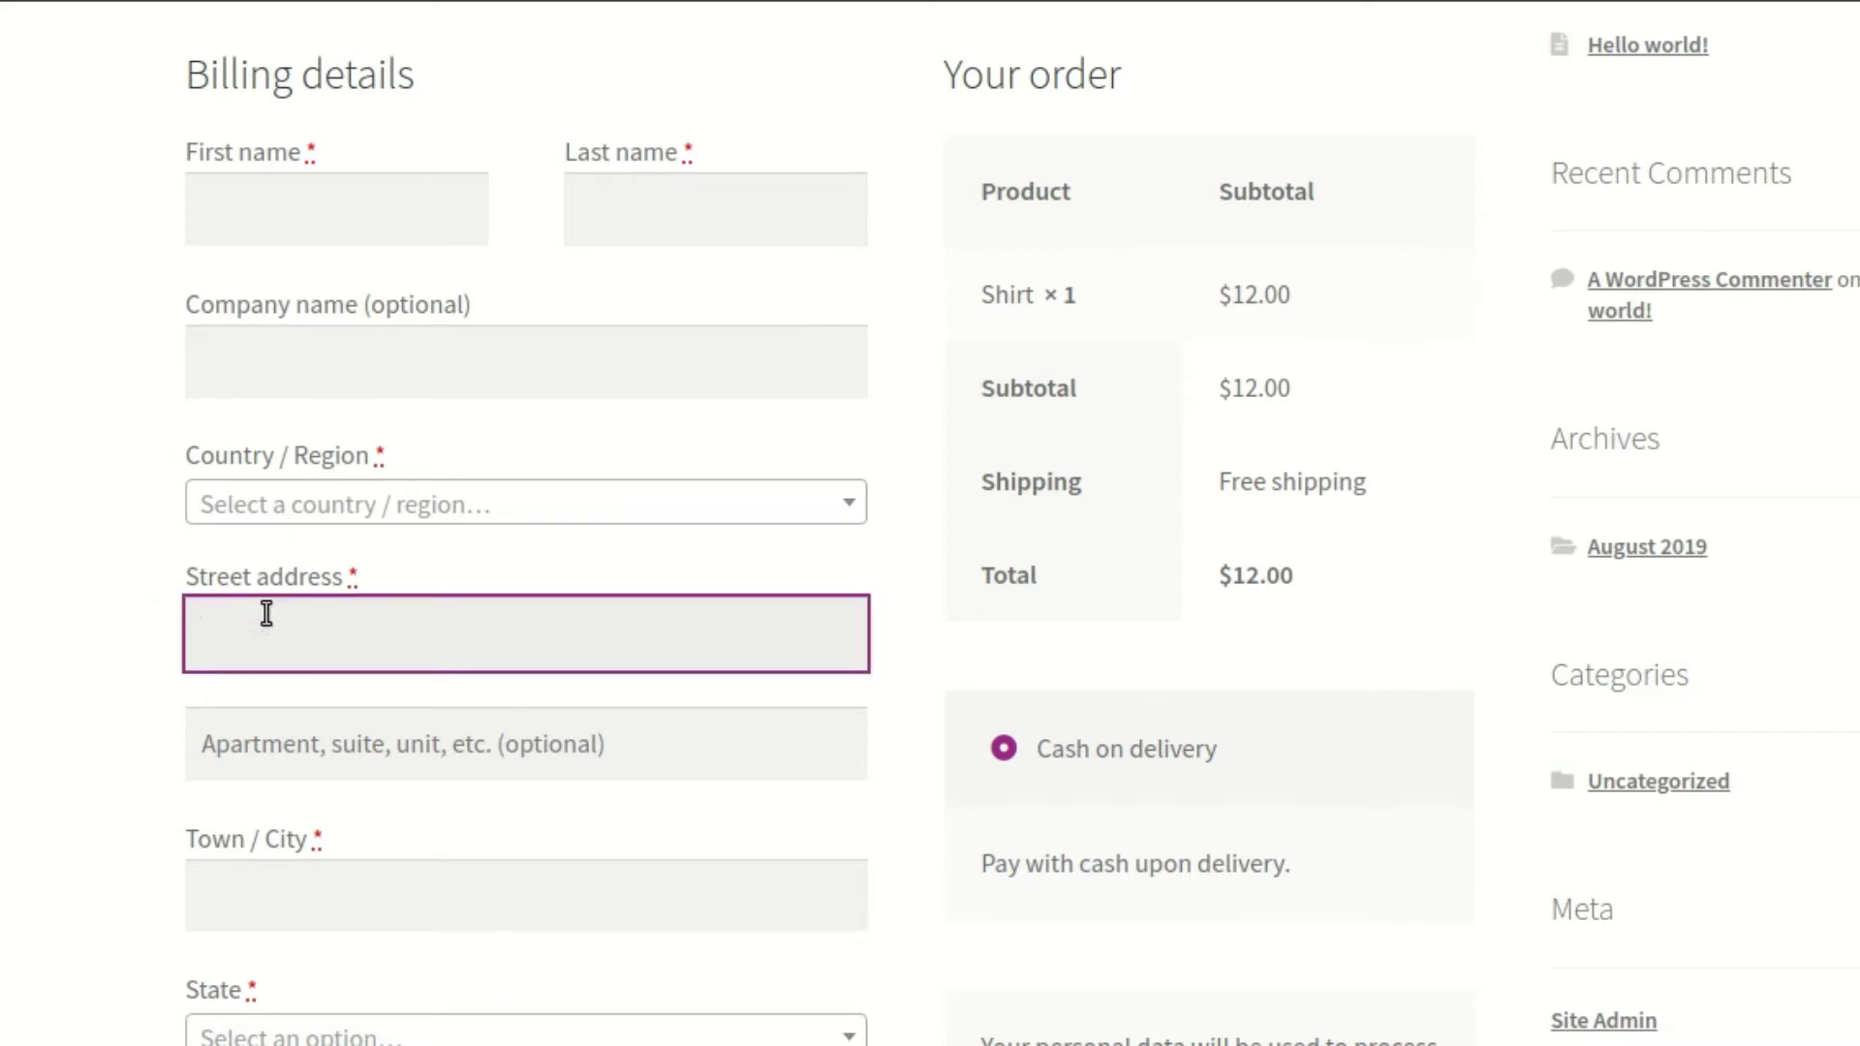
pyautogui.write('342')
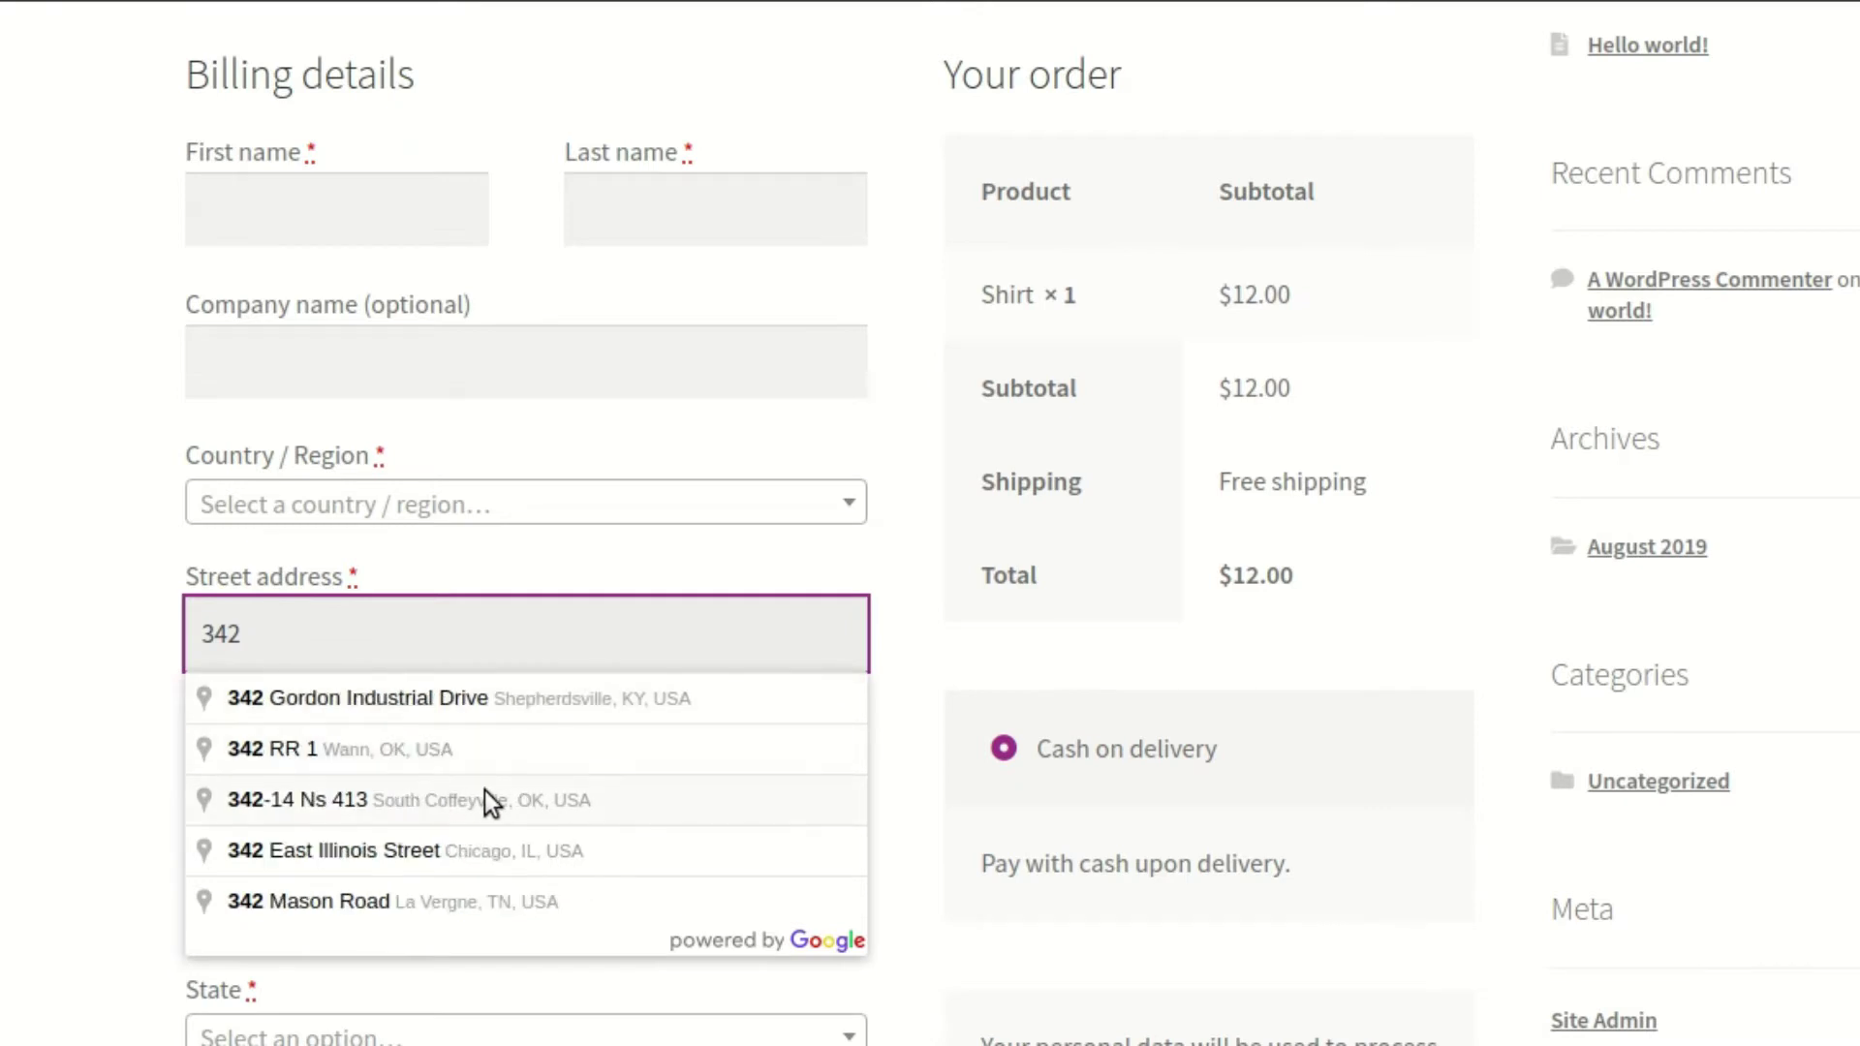
pyautogui.click(486, 794)
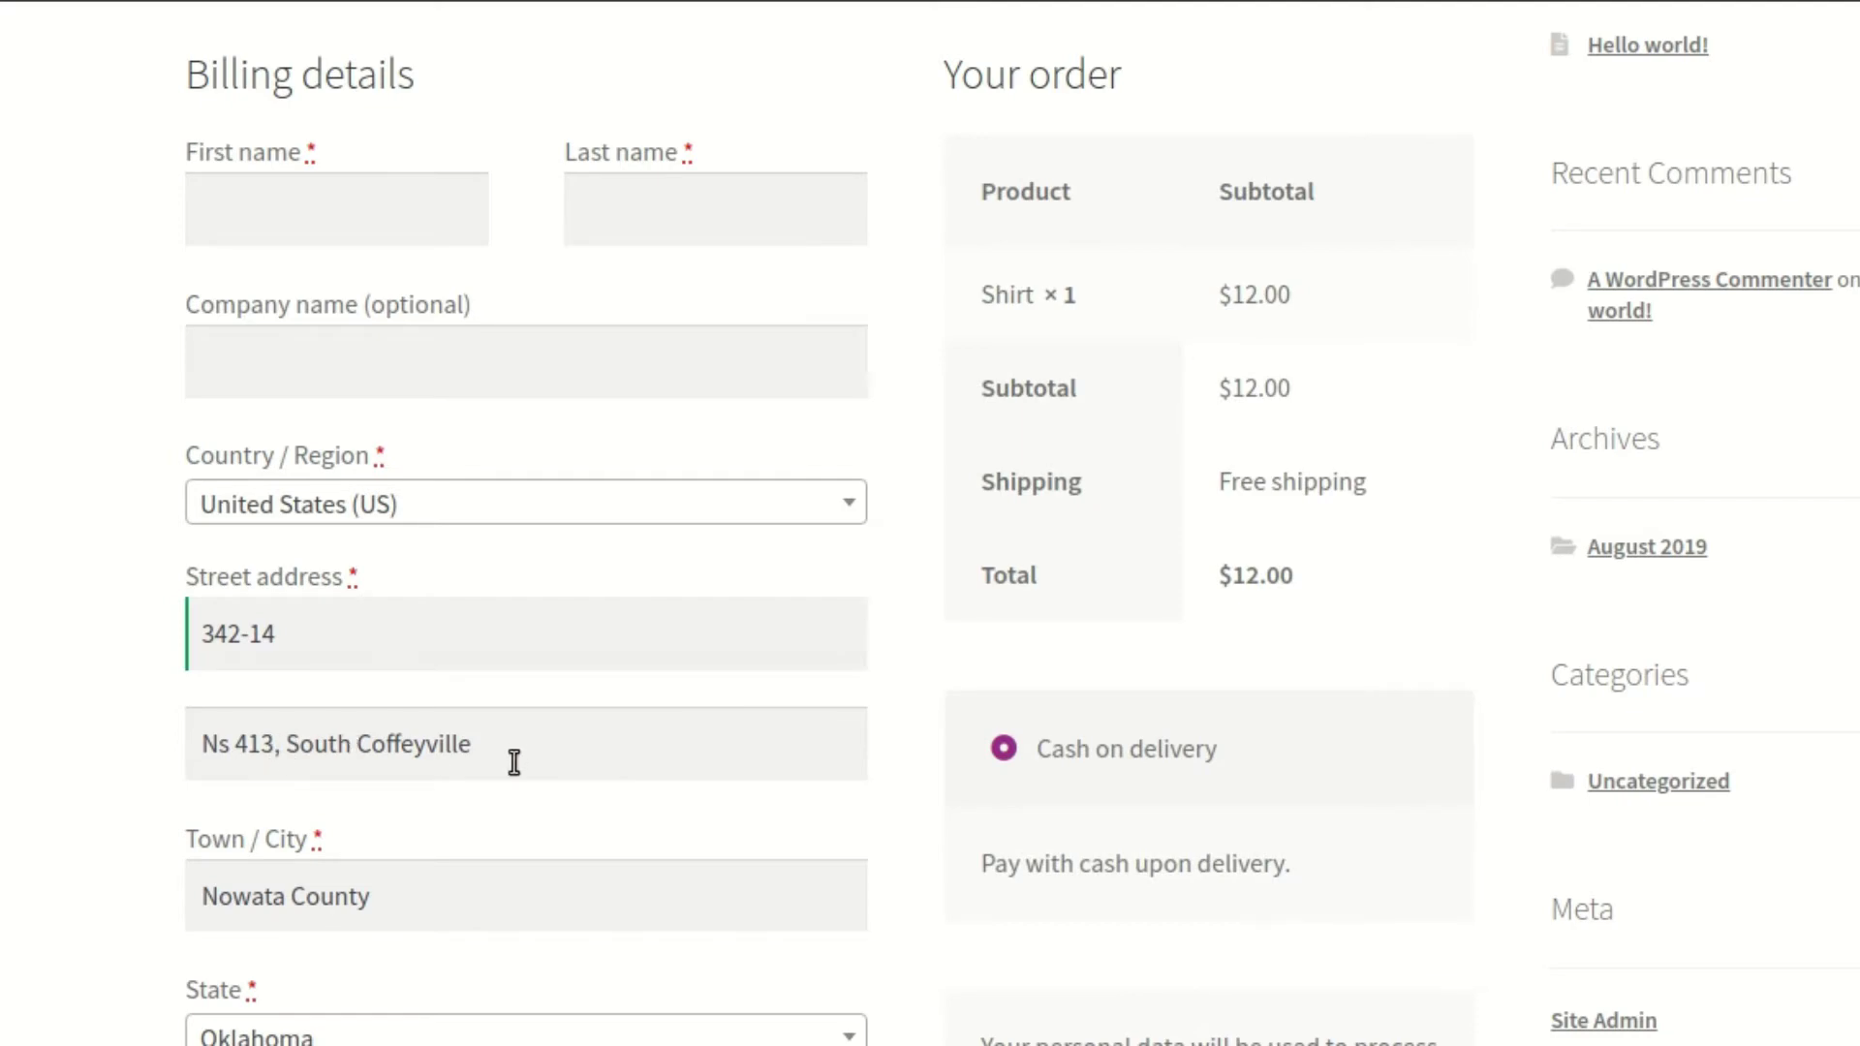
pyautogui.scroll(-2, 443, 794)
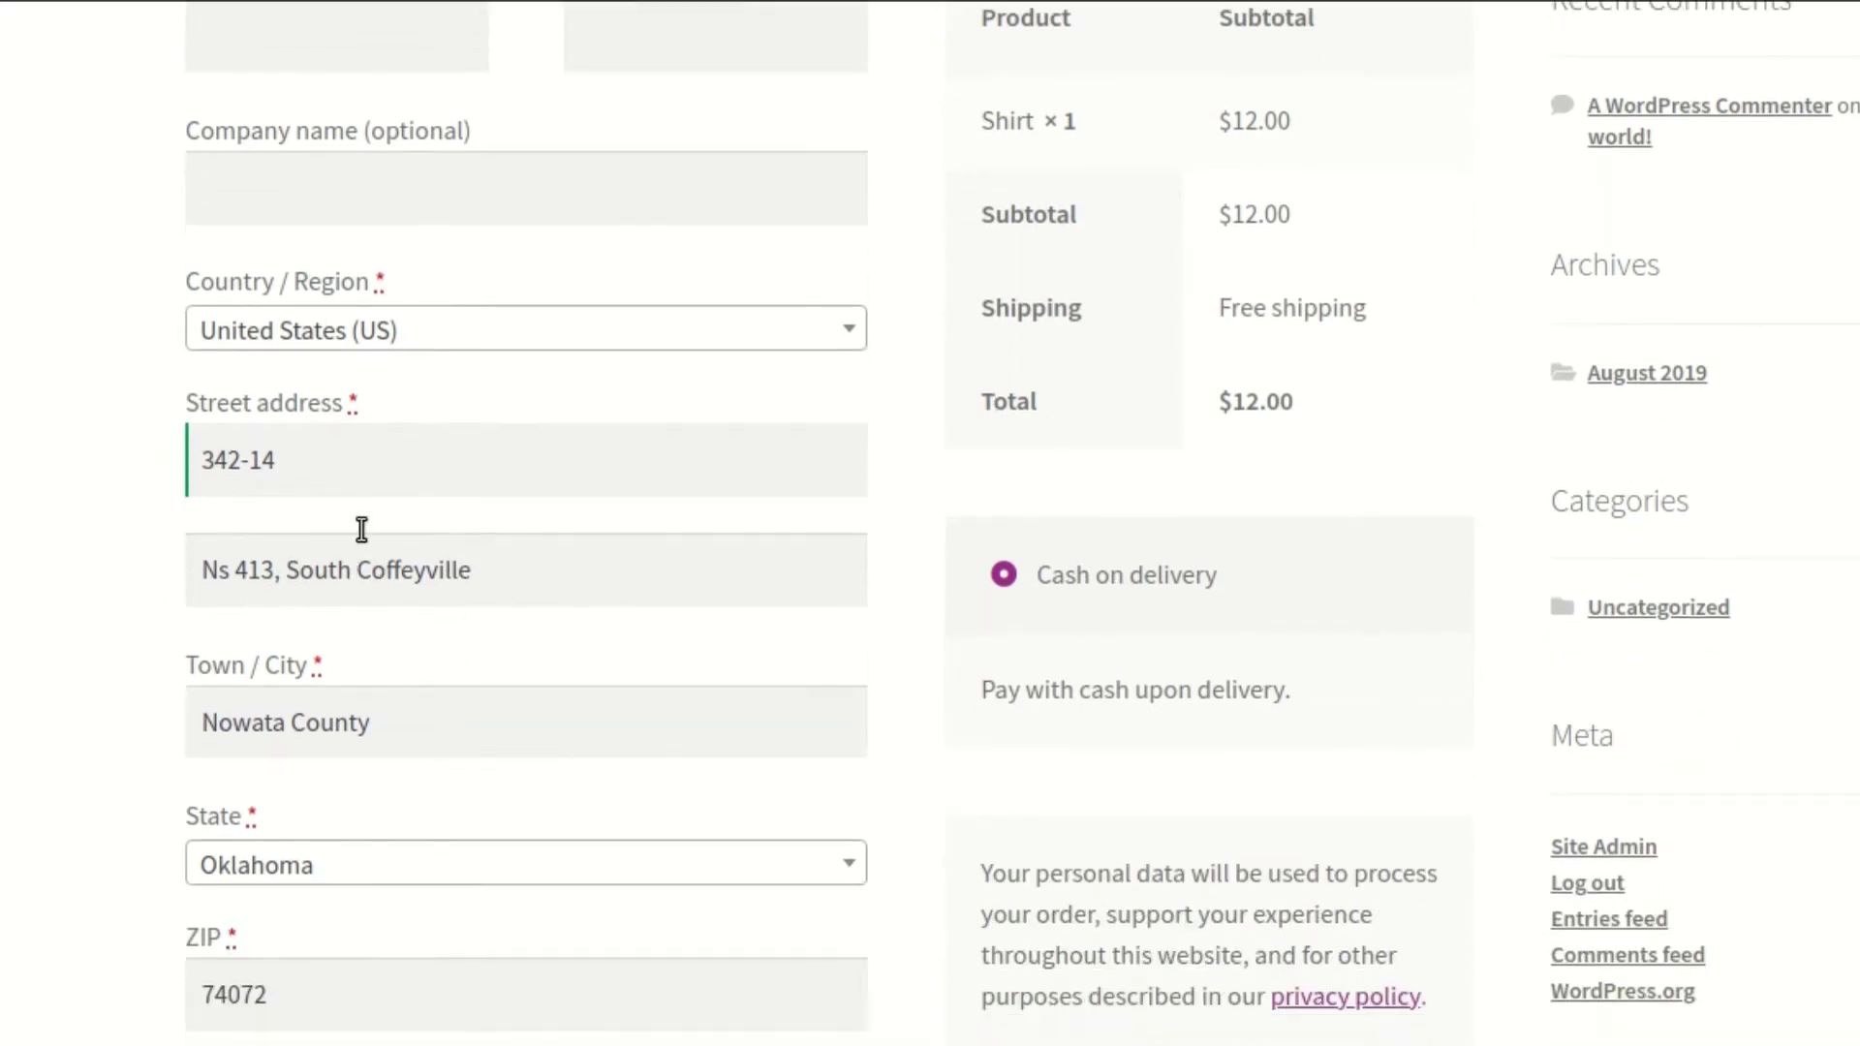
pyautogui.scroll(-2, 365, 706)
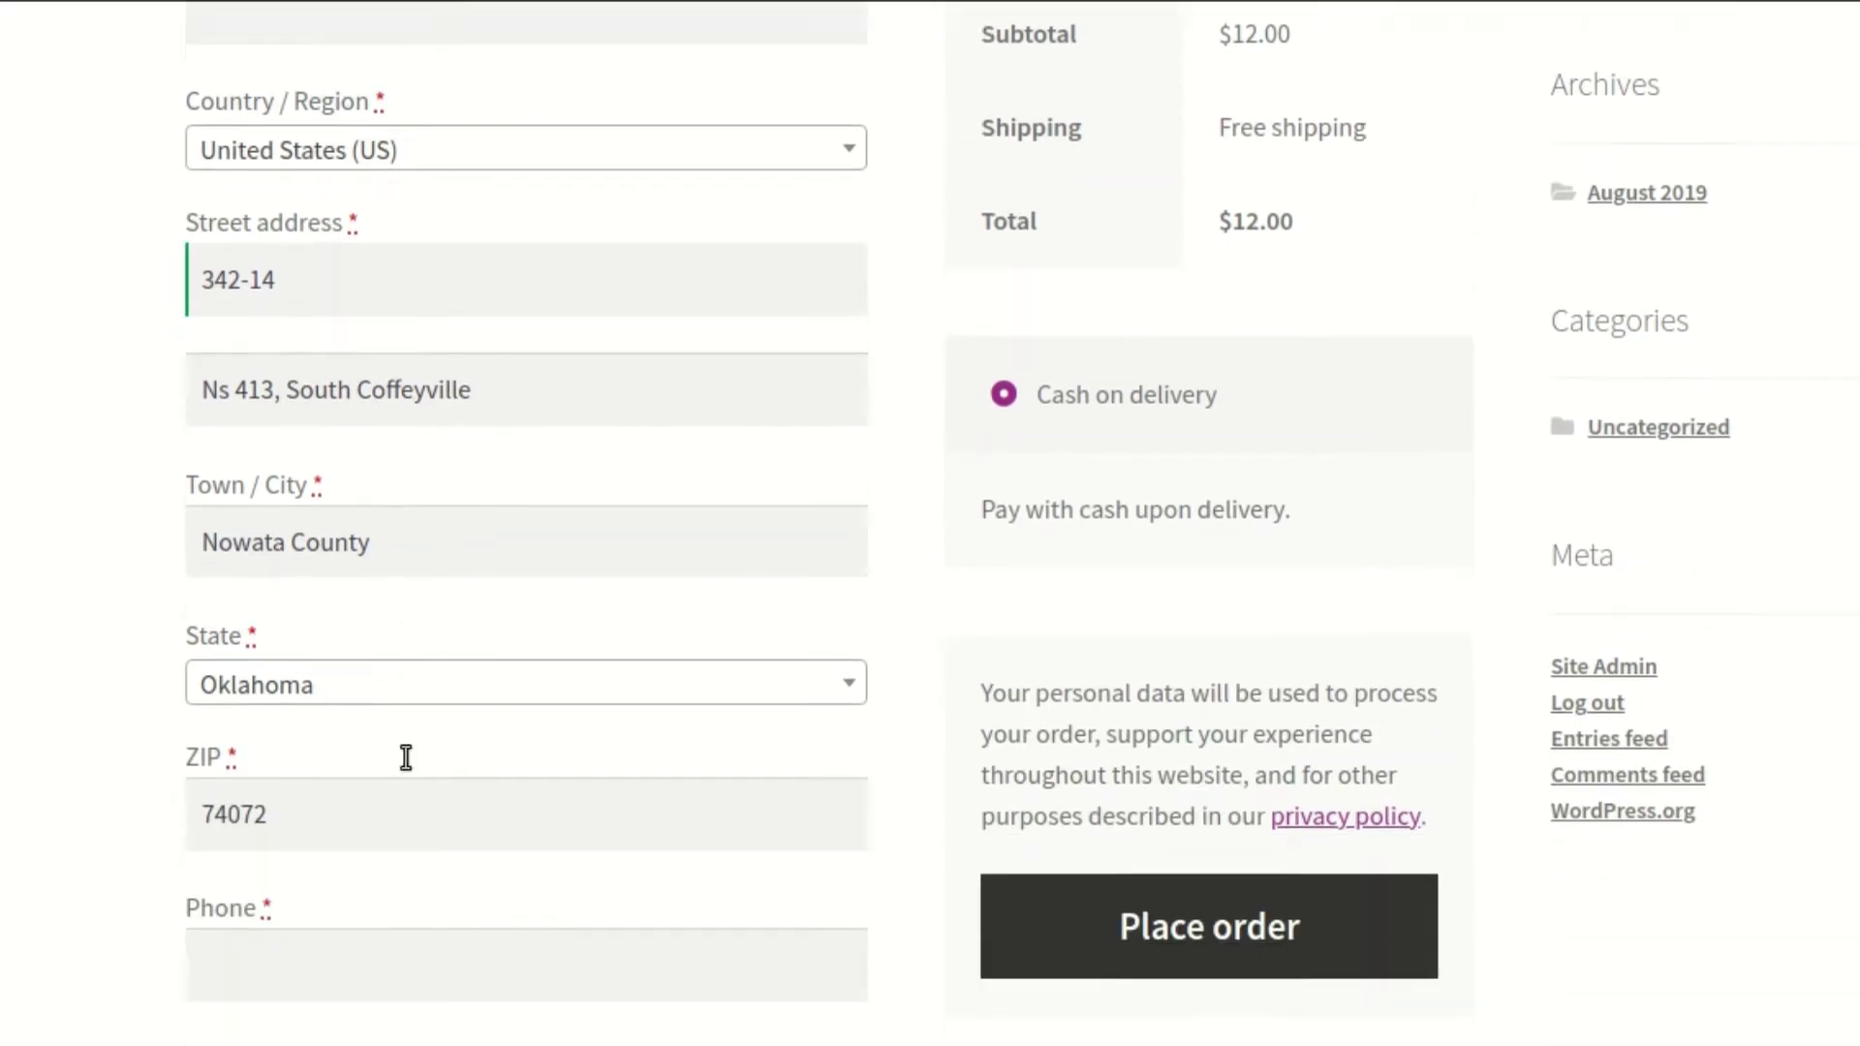
pyautogui.scroll(3, 407, 755)
pyautogui.doubleClick(339, 566)
pyautogui.tripleClick(339, 565)
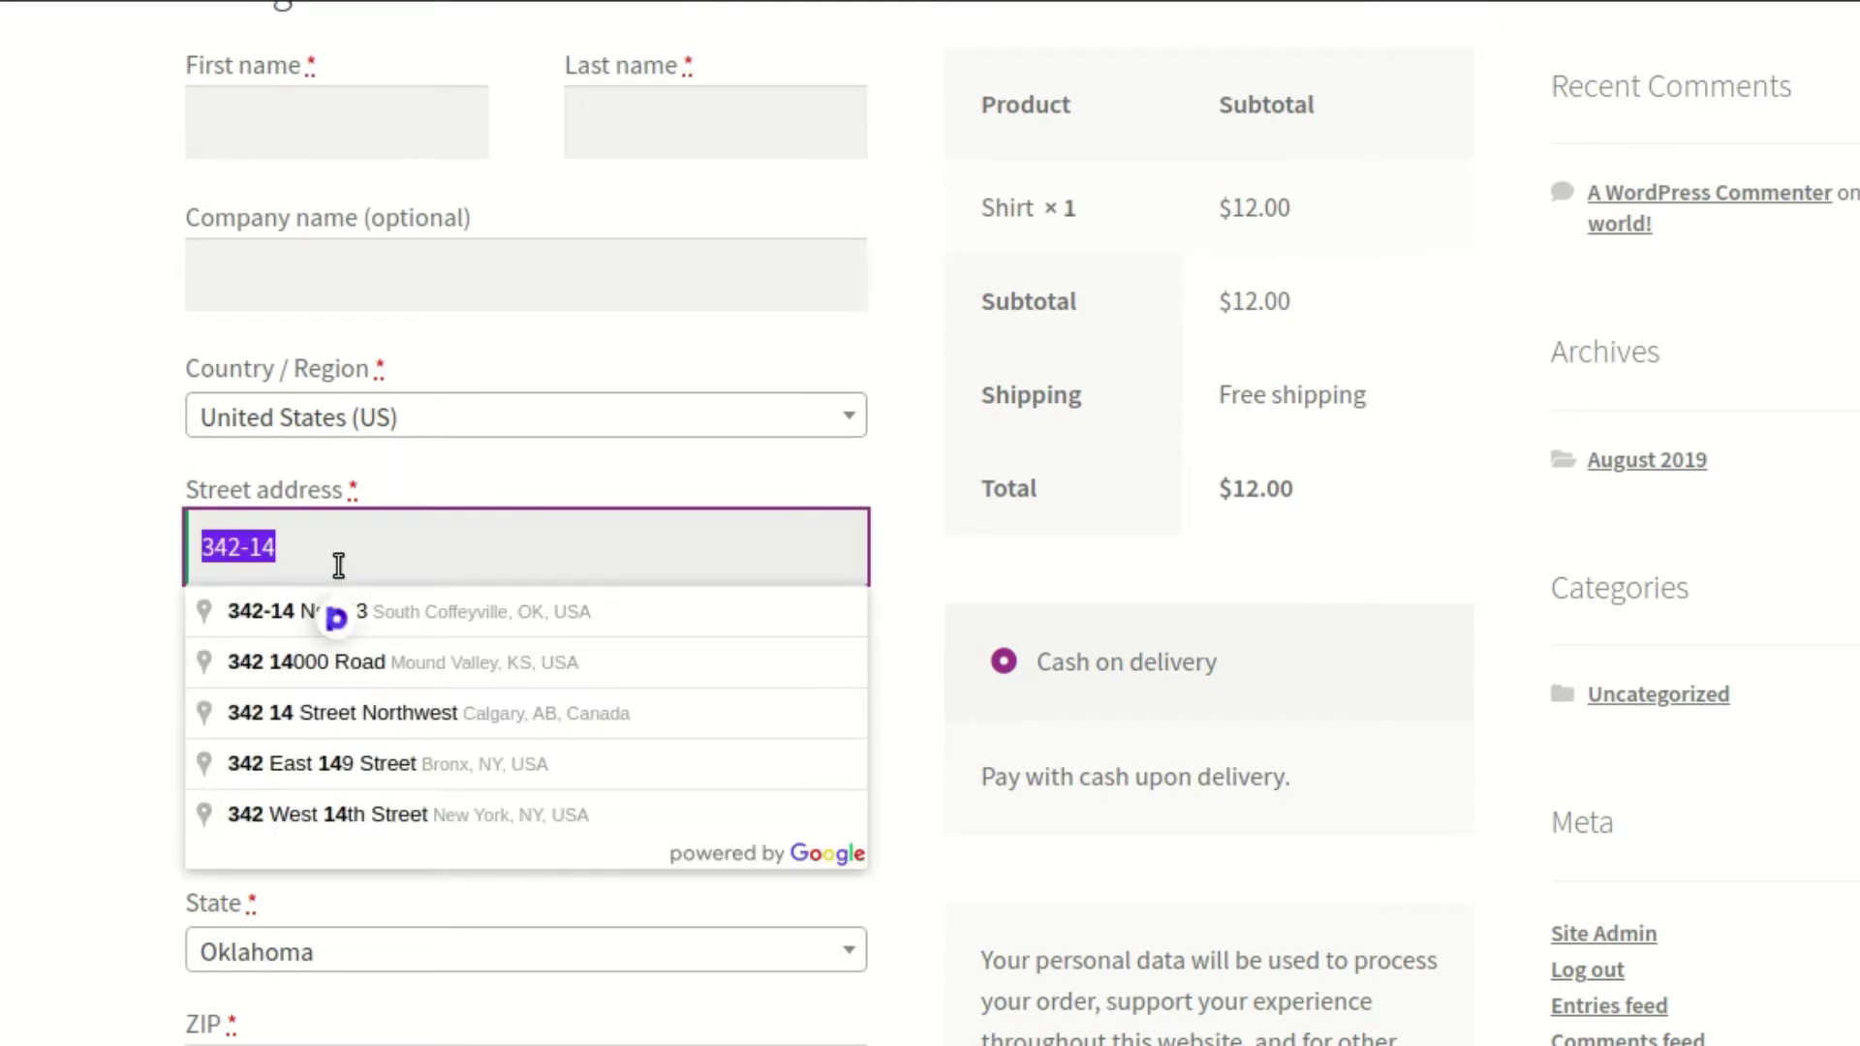
pyautogui.write('746')
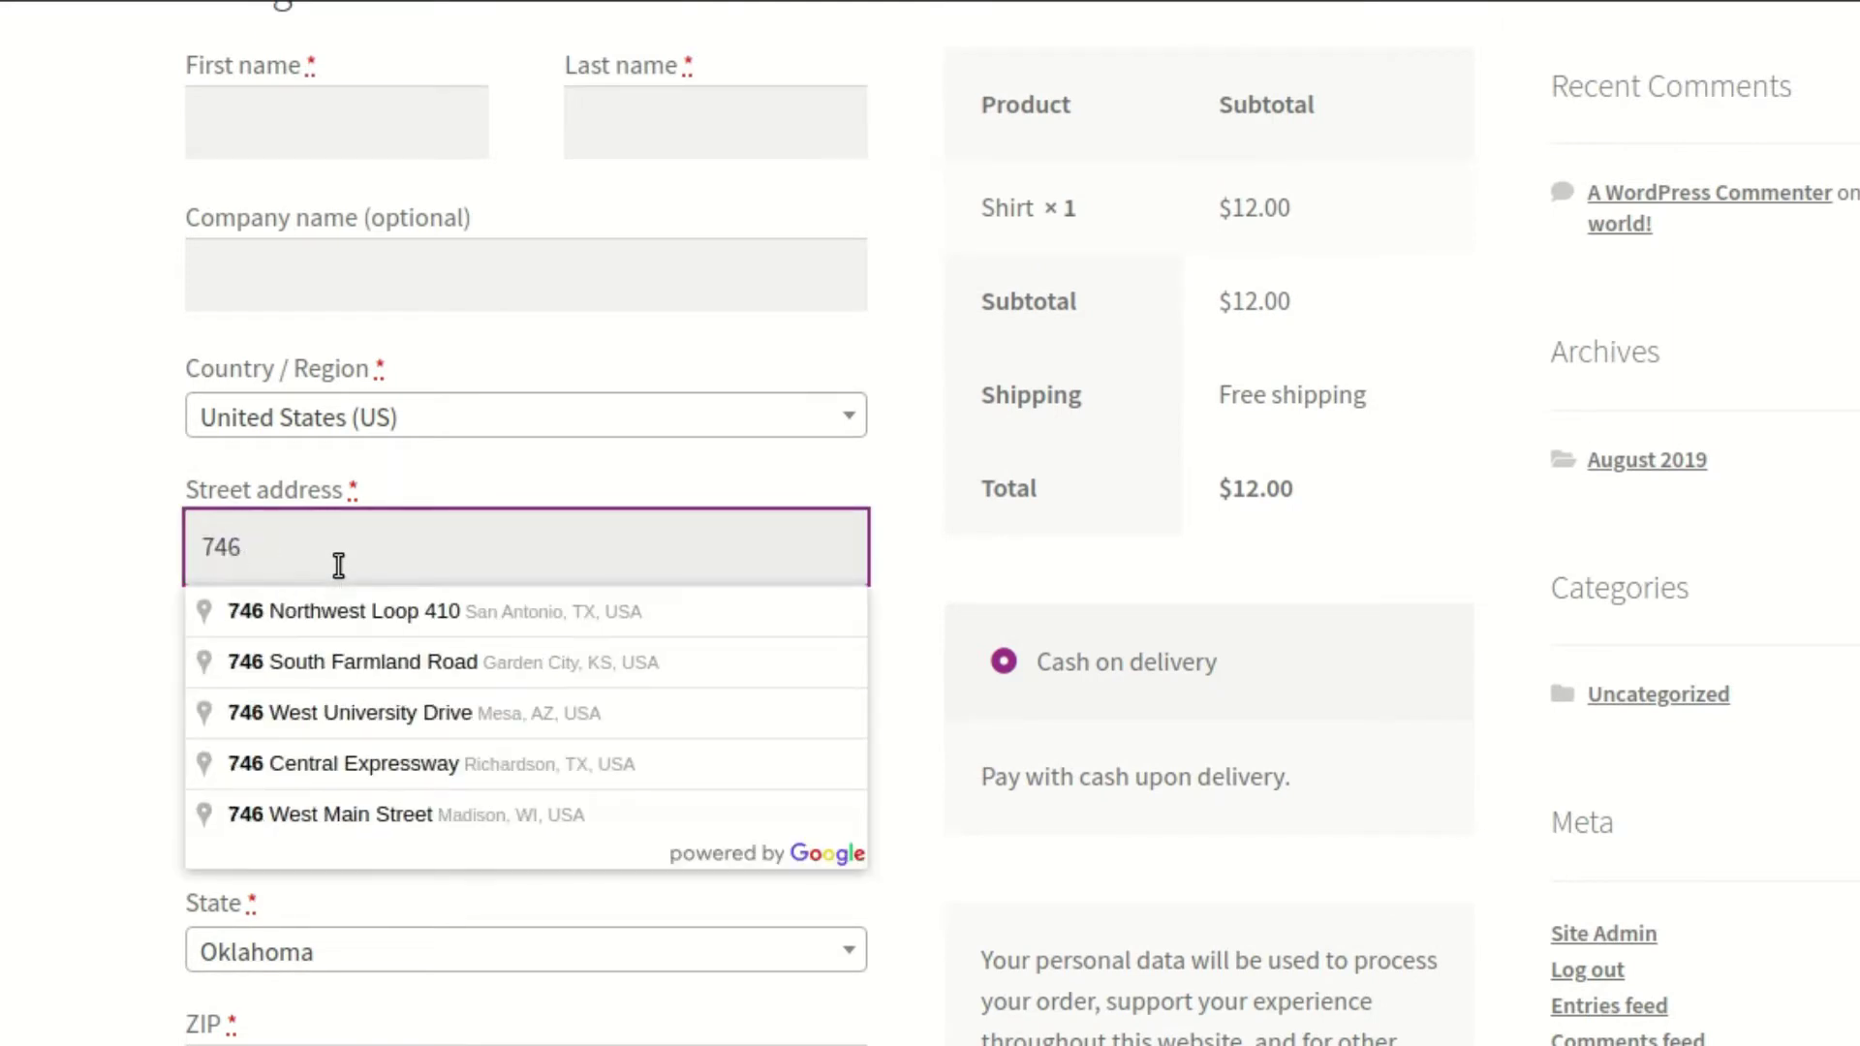
pyautogui.click(380, 659)
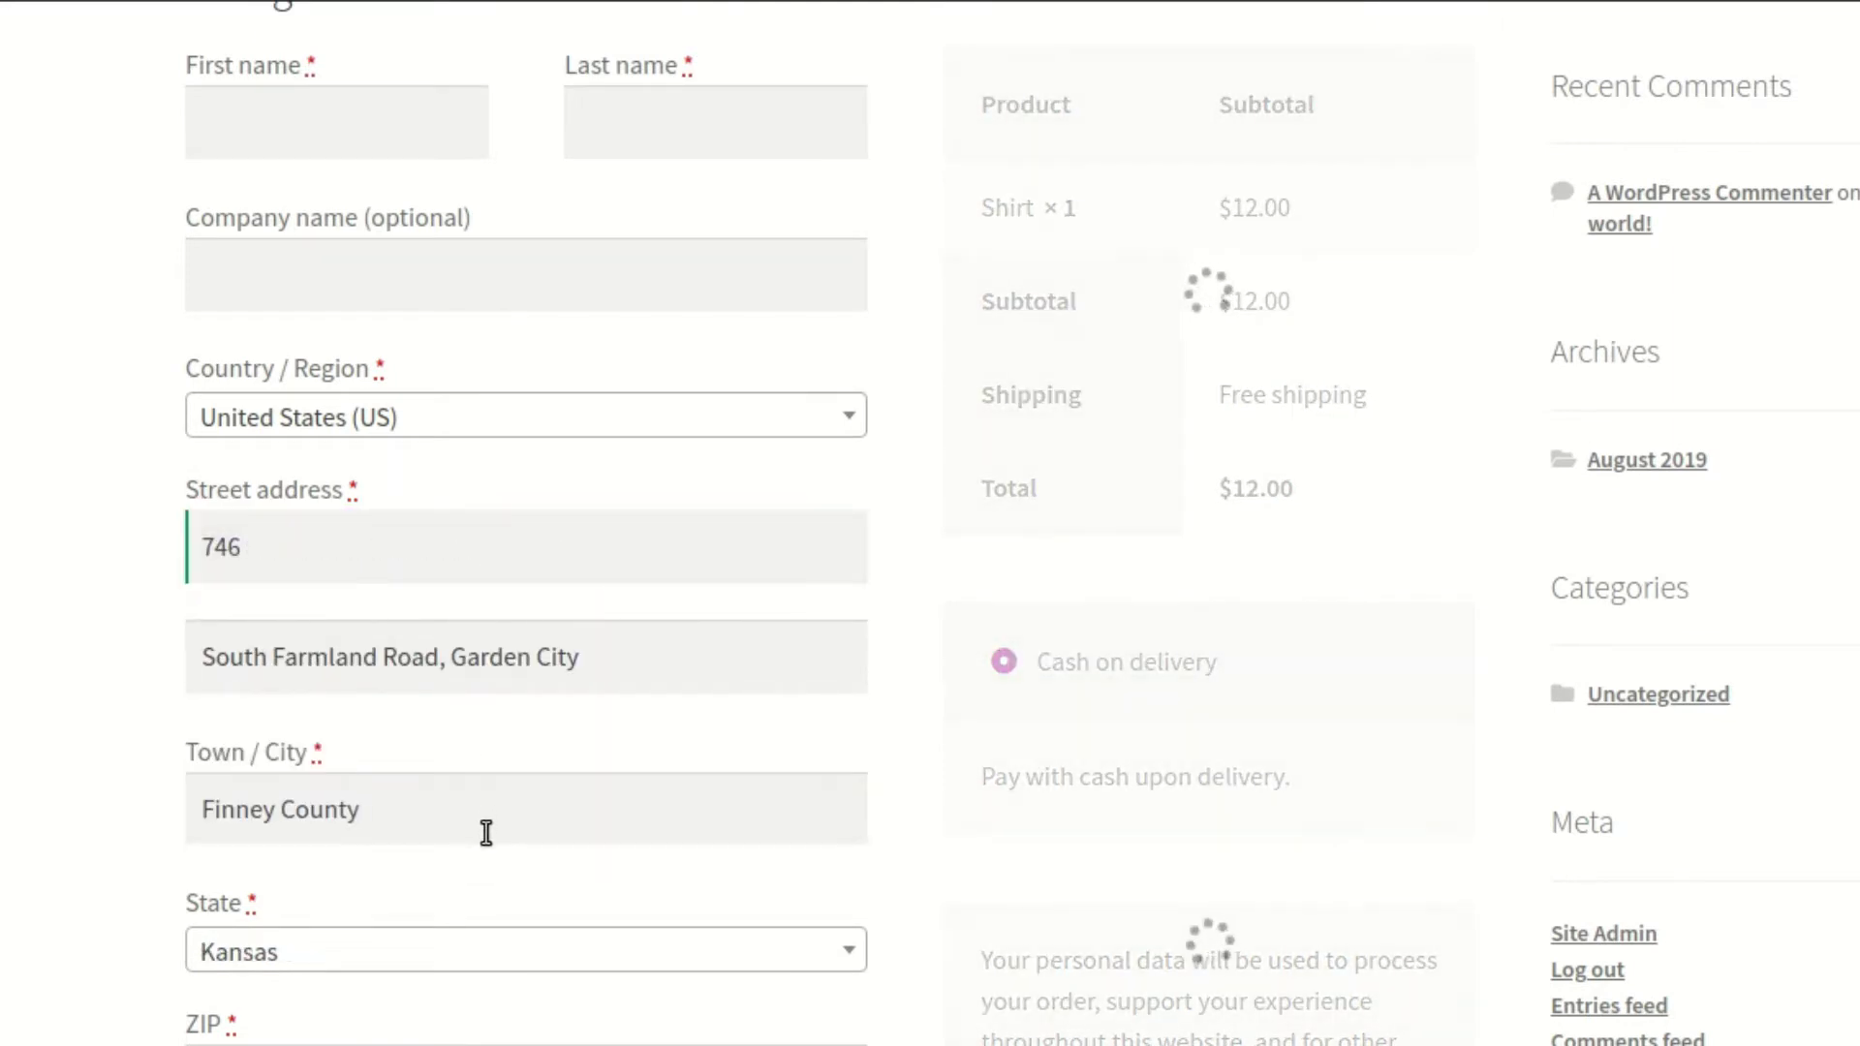
pyautogui.scroll(-3, 422, 855)
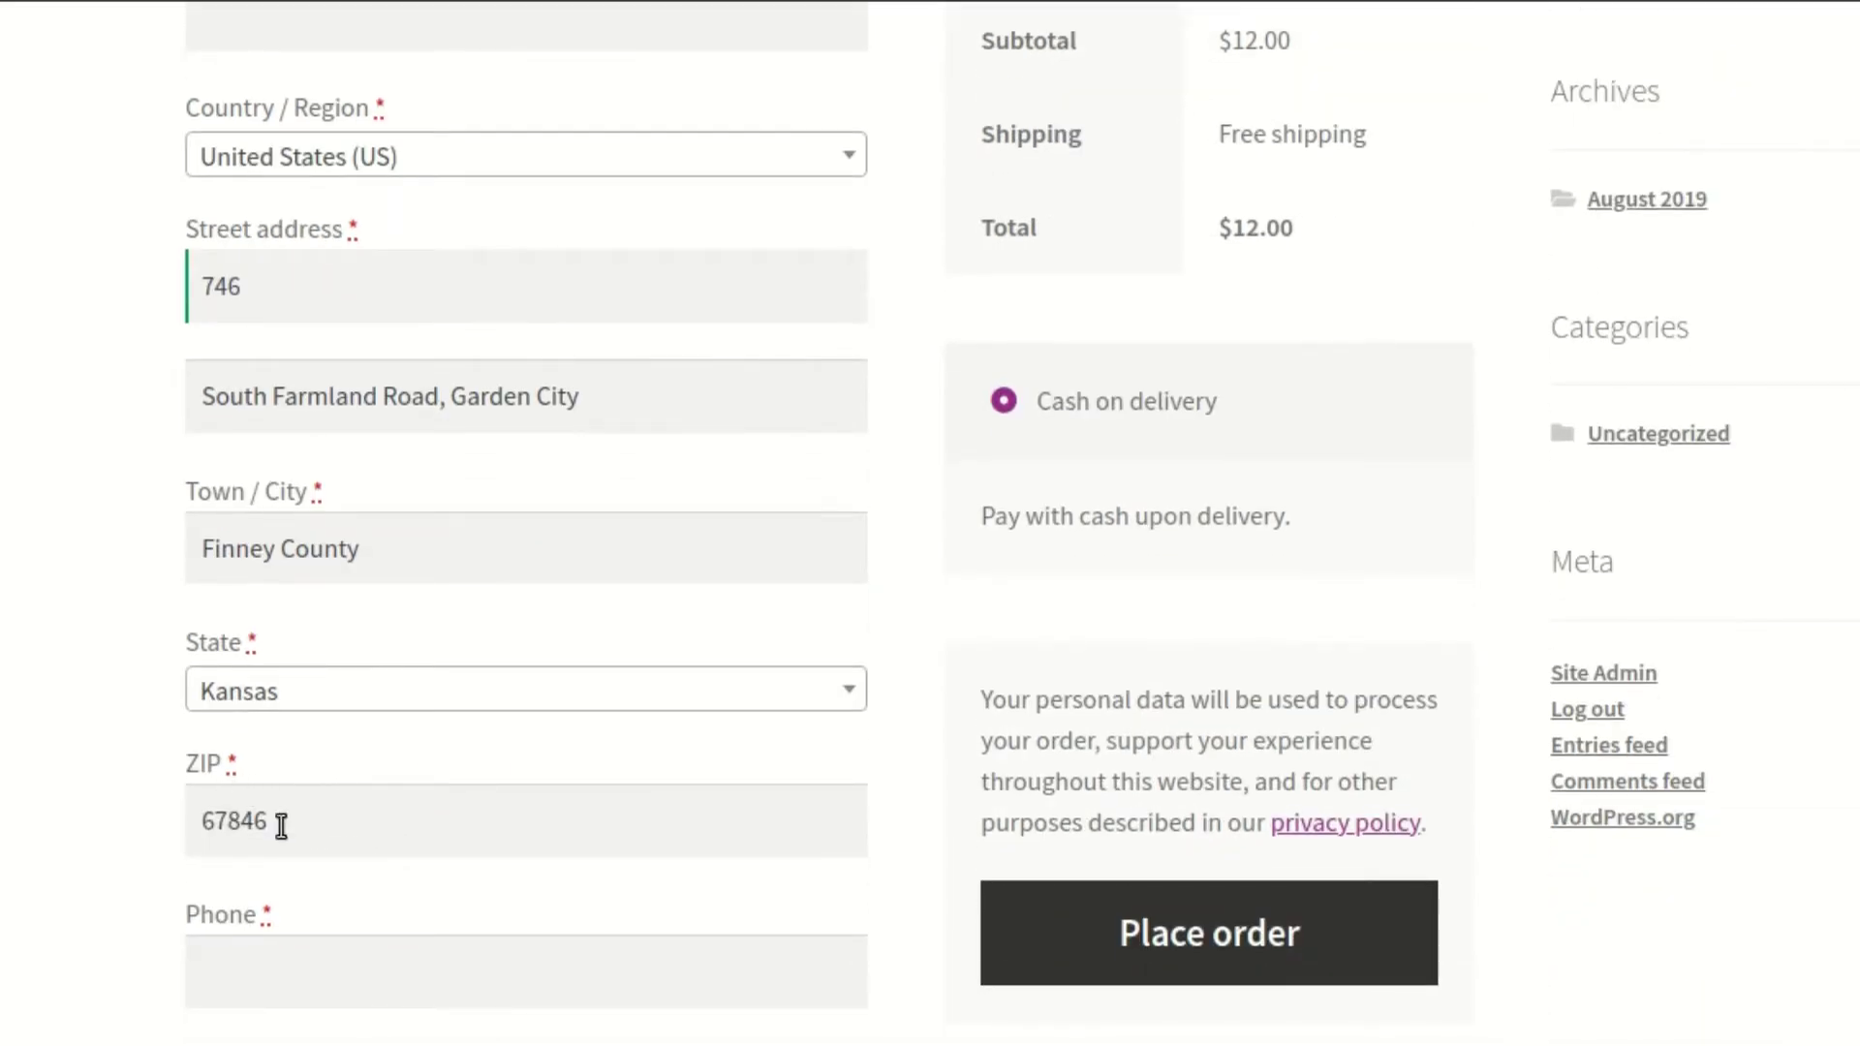
pyautogui.scroll(3, 278, 822)
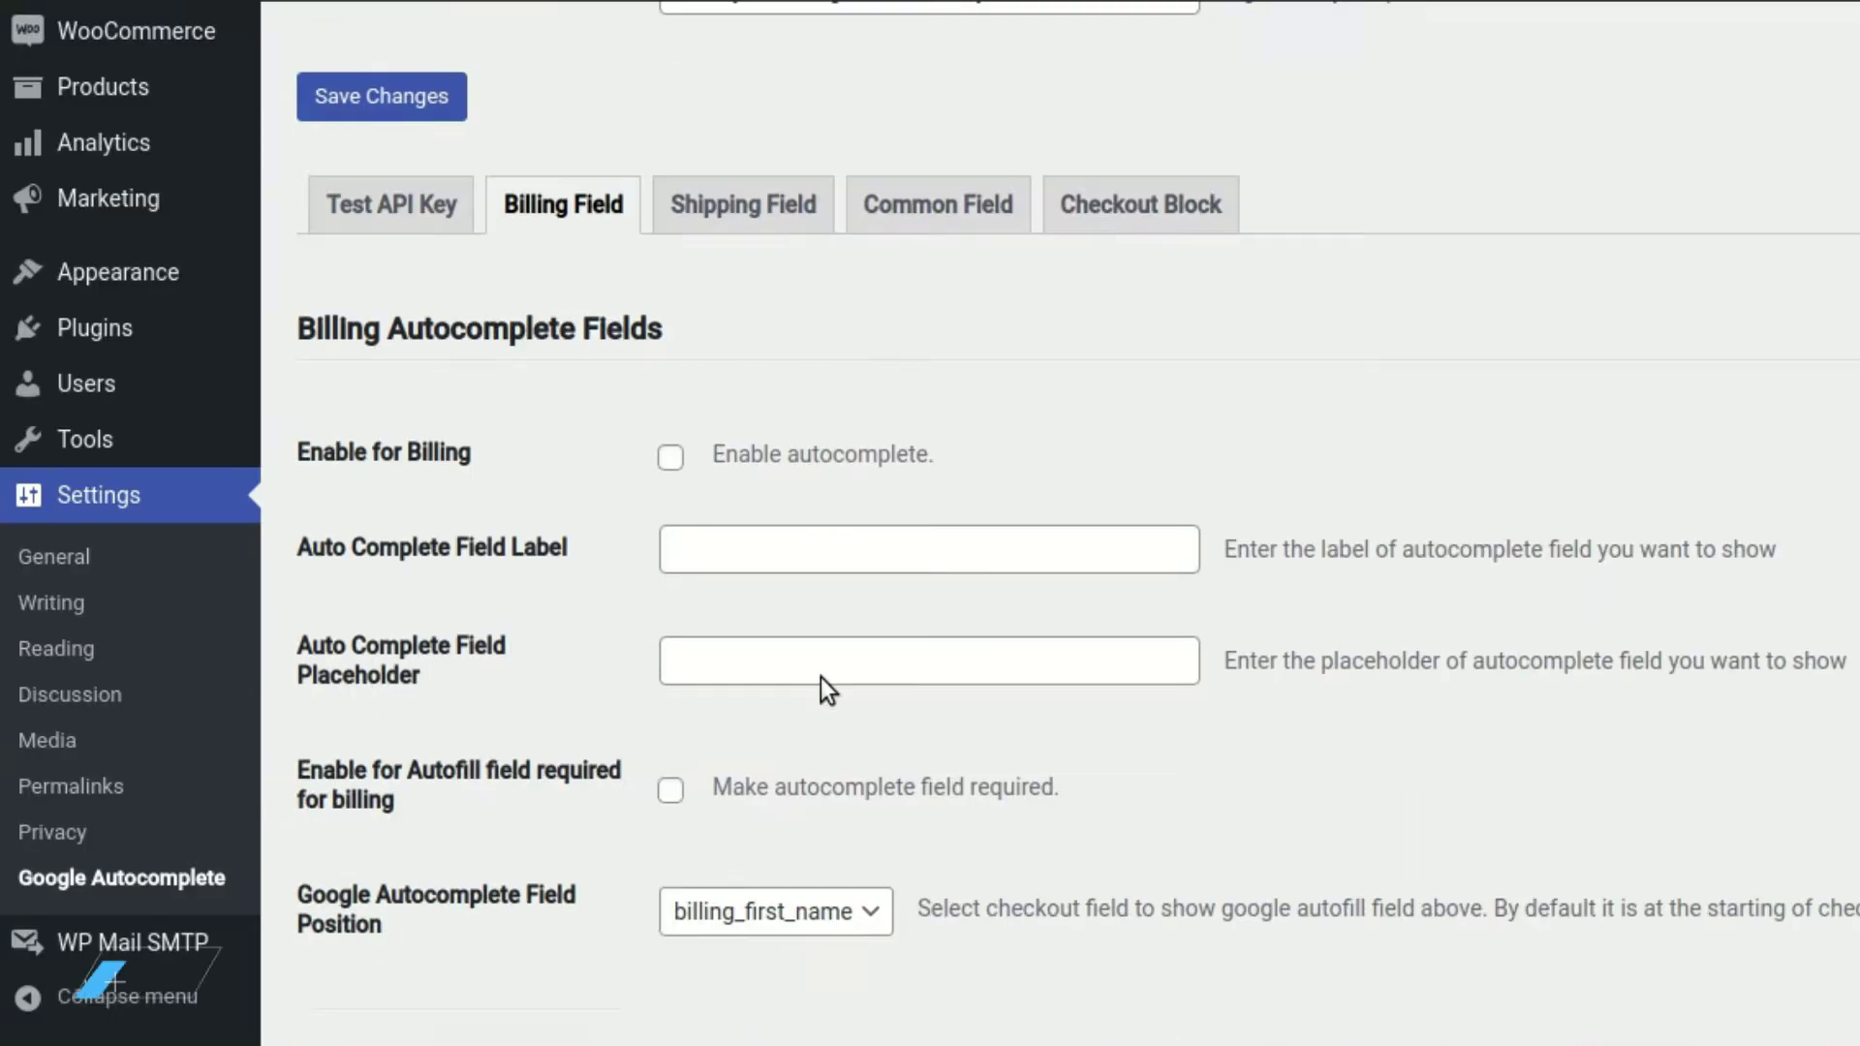
# Scroll down to the billing field mapping and start a Checkout Field ID entry
pyautogui.scroll(-15, 821, 676)
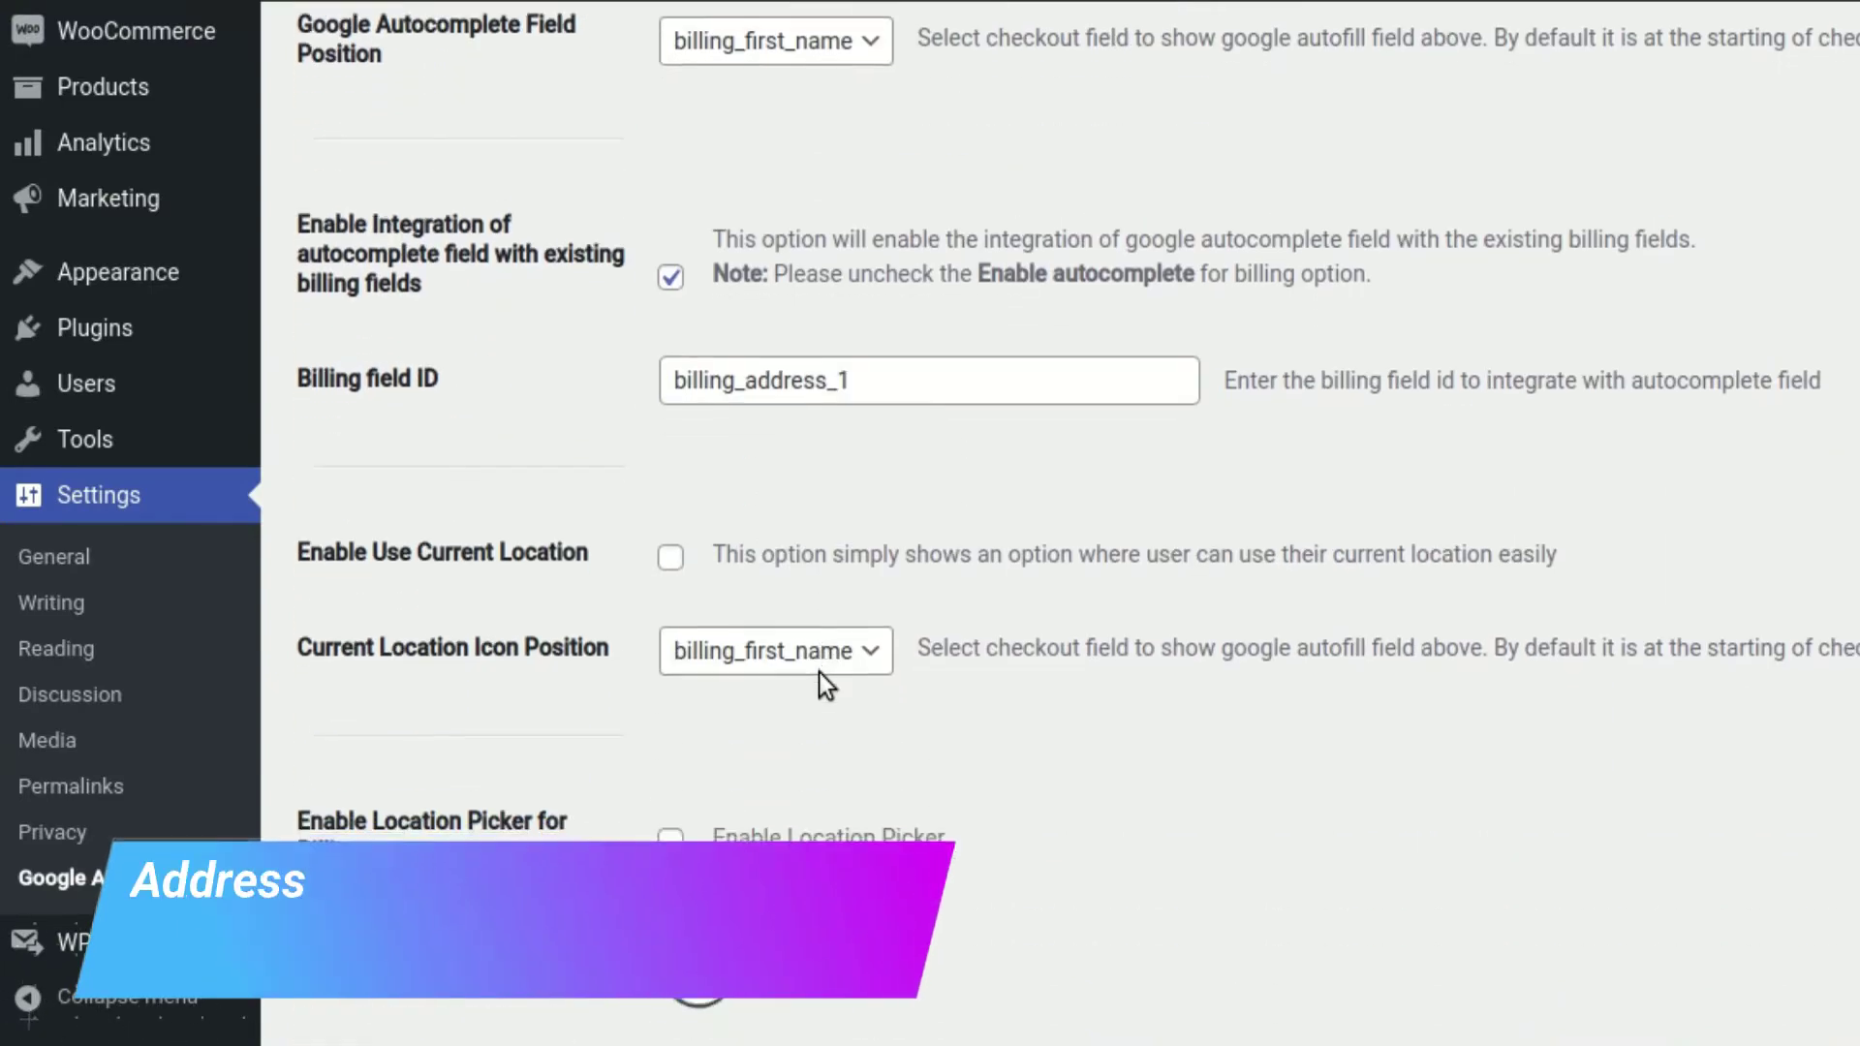
pyautogui.scroll(-10, 818, 673)
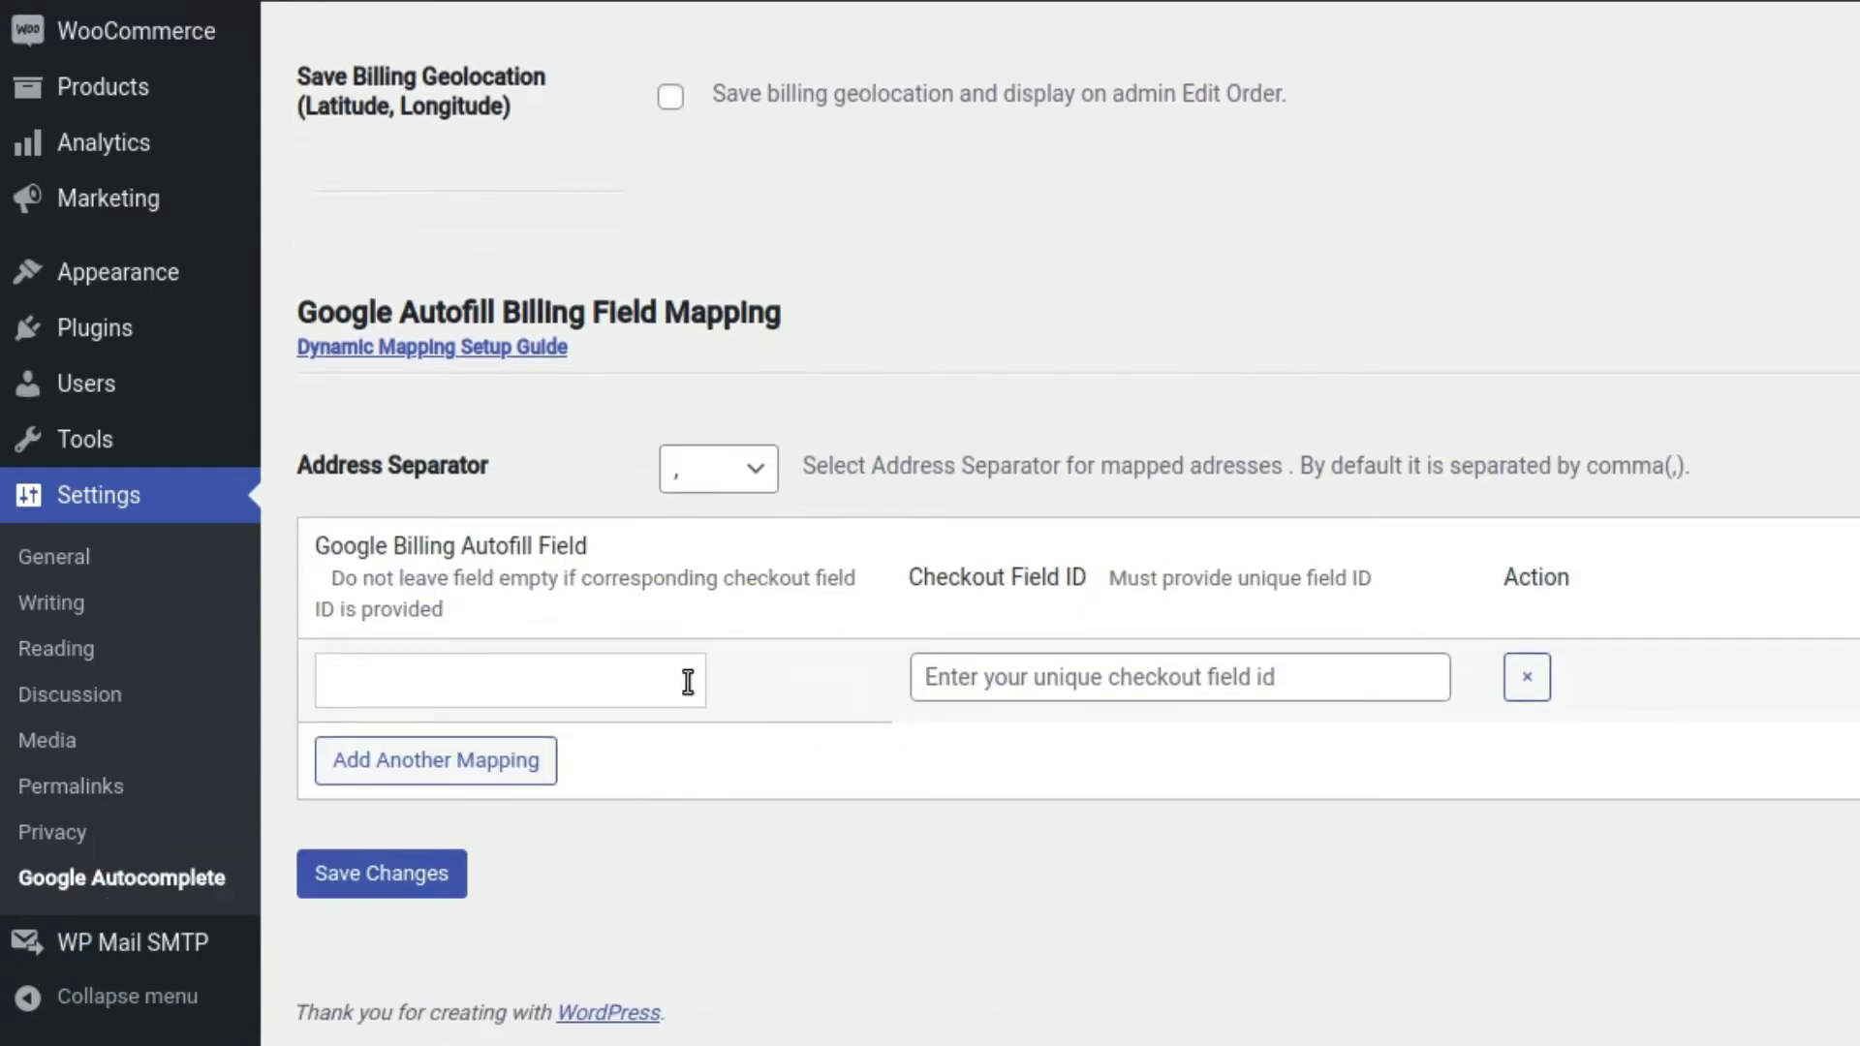
pyautogui.click(988, 676)
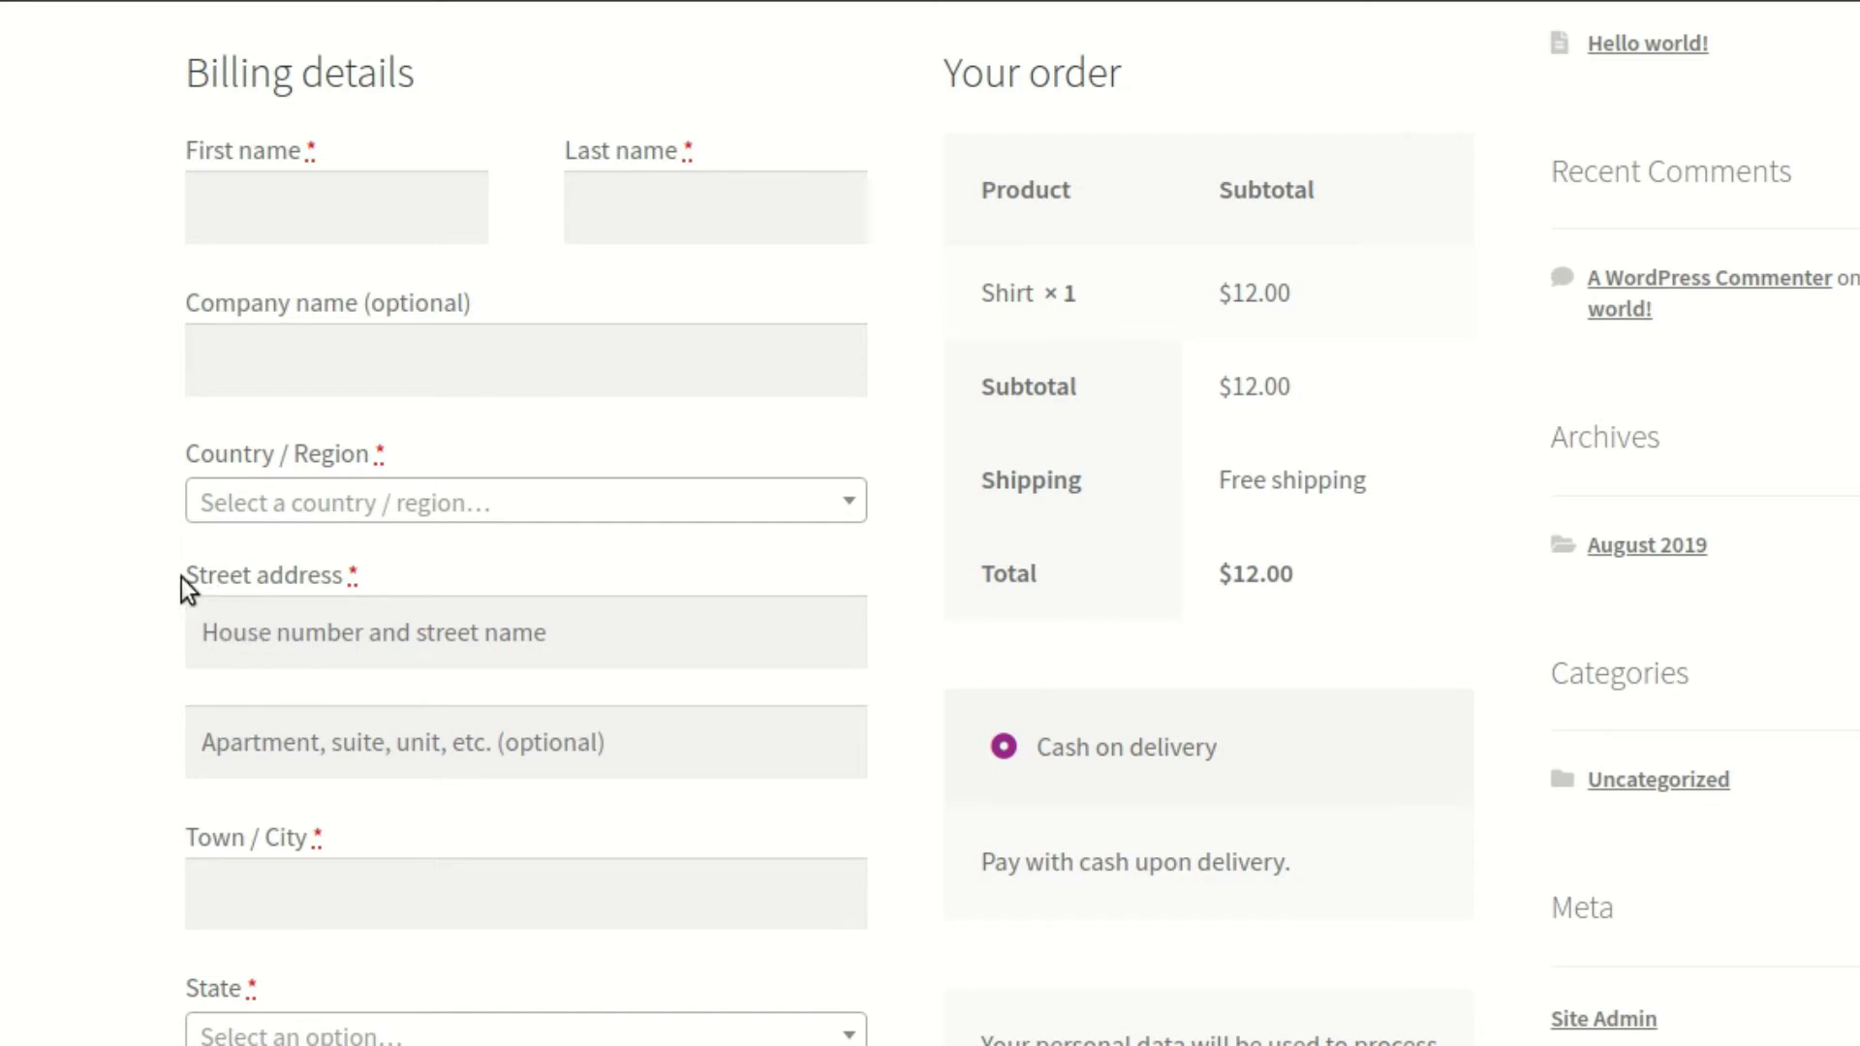
# Inspect the street address field again and copy its id billing_address_1
pyautogui.click(387, 647)
pyautogui.rightClick(419, 657)
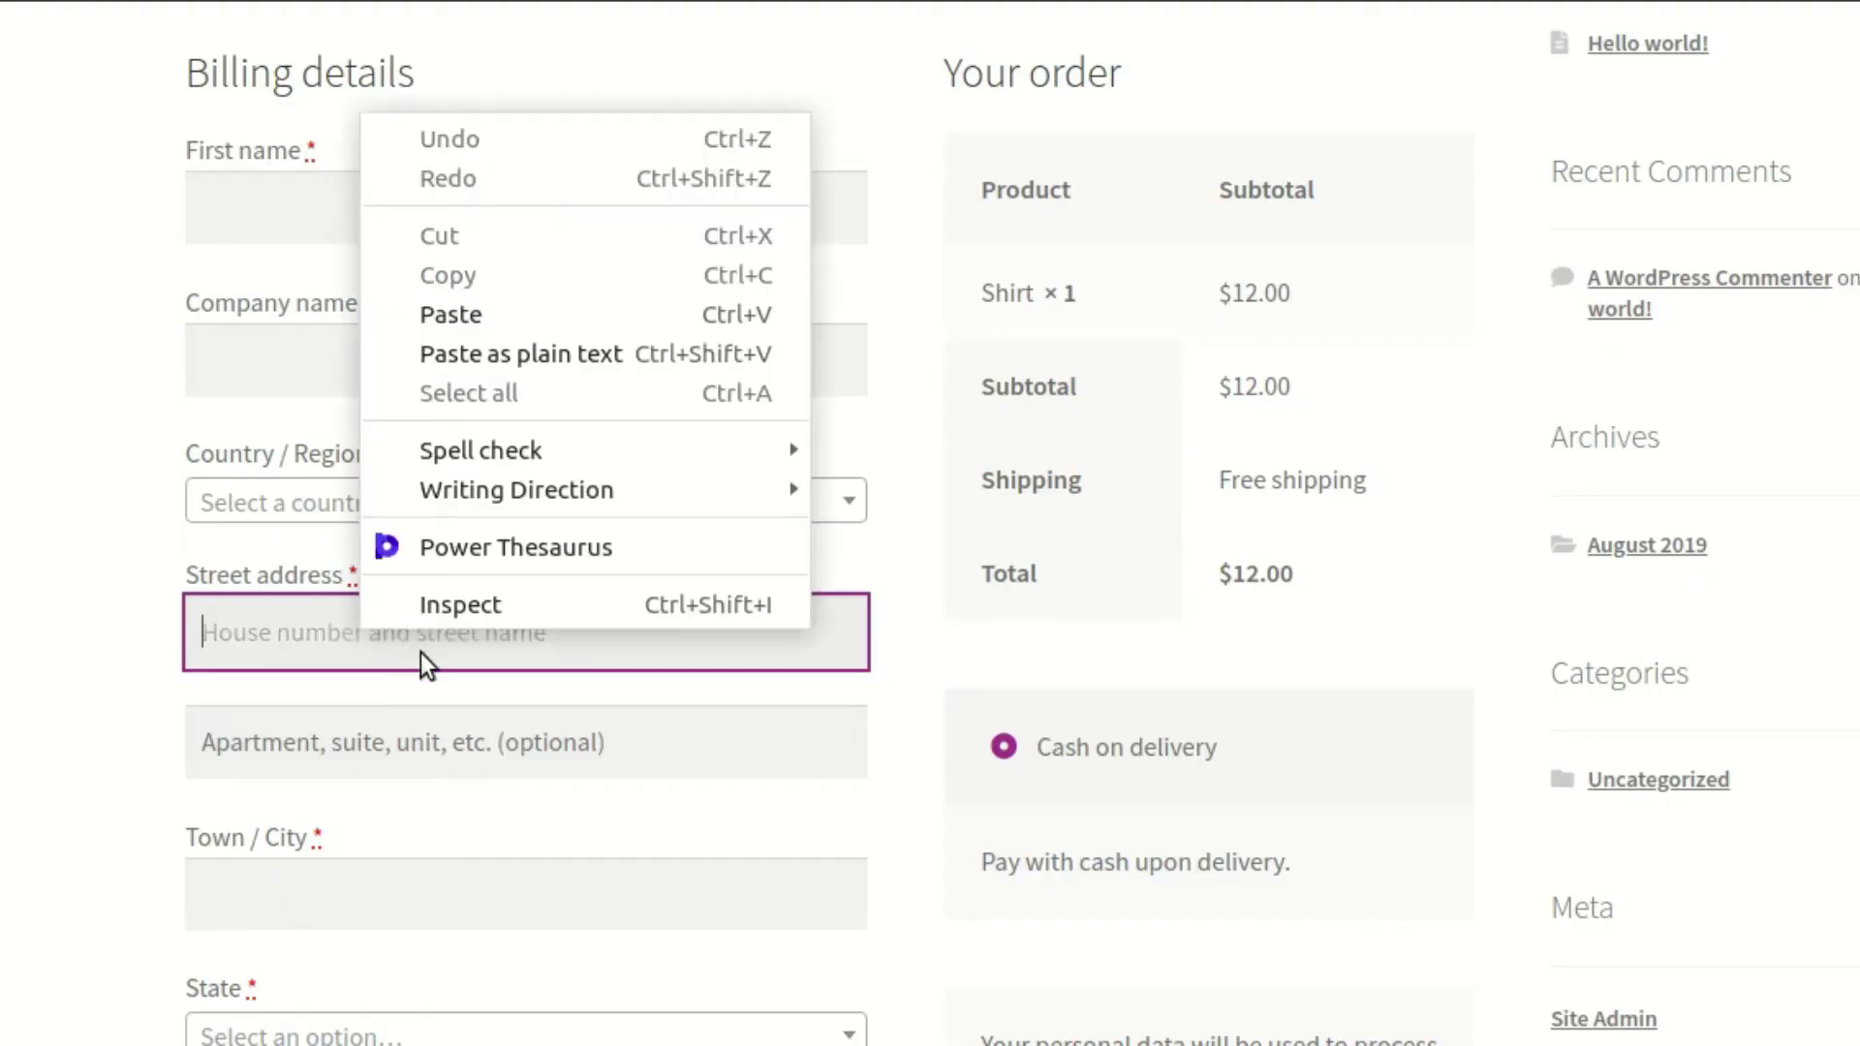
pyautogui.click(519, 631)
pyautogui.doubleClick(1124, 740)
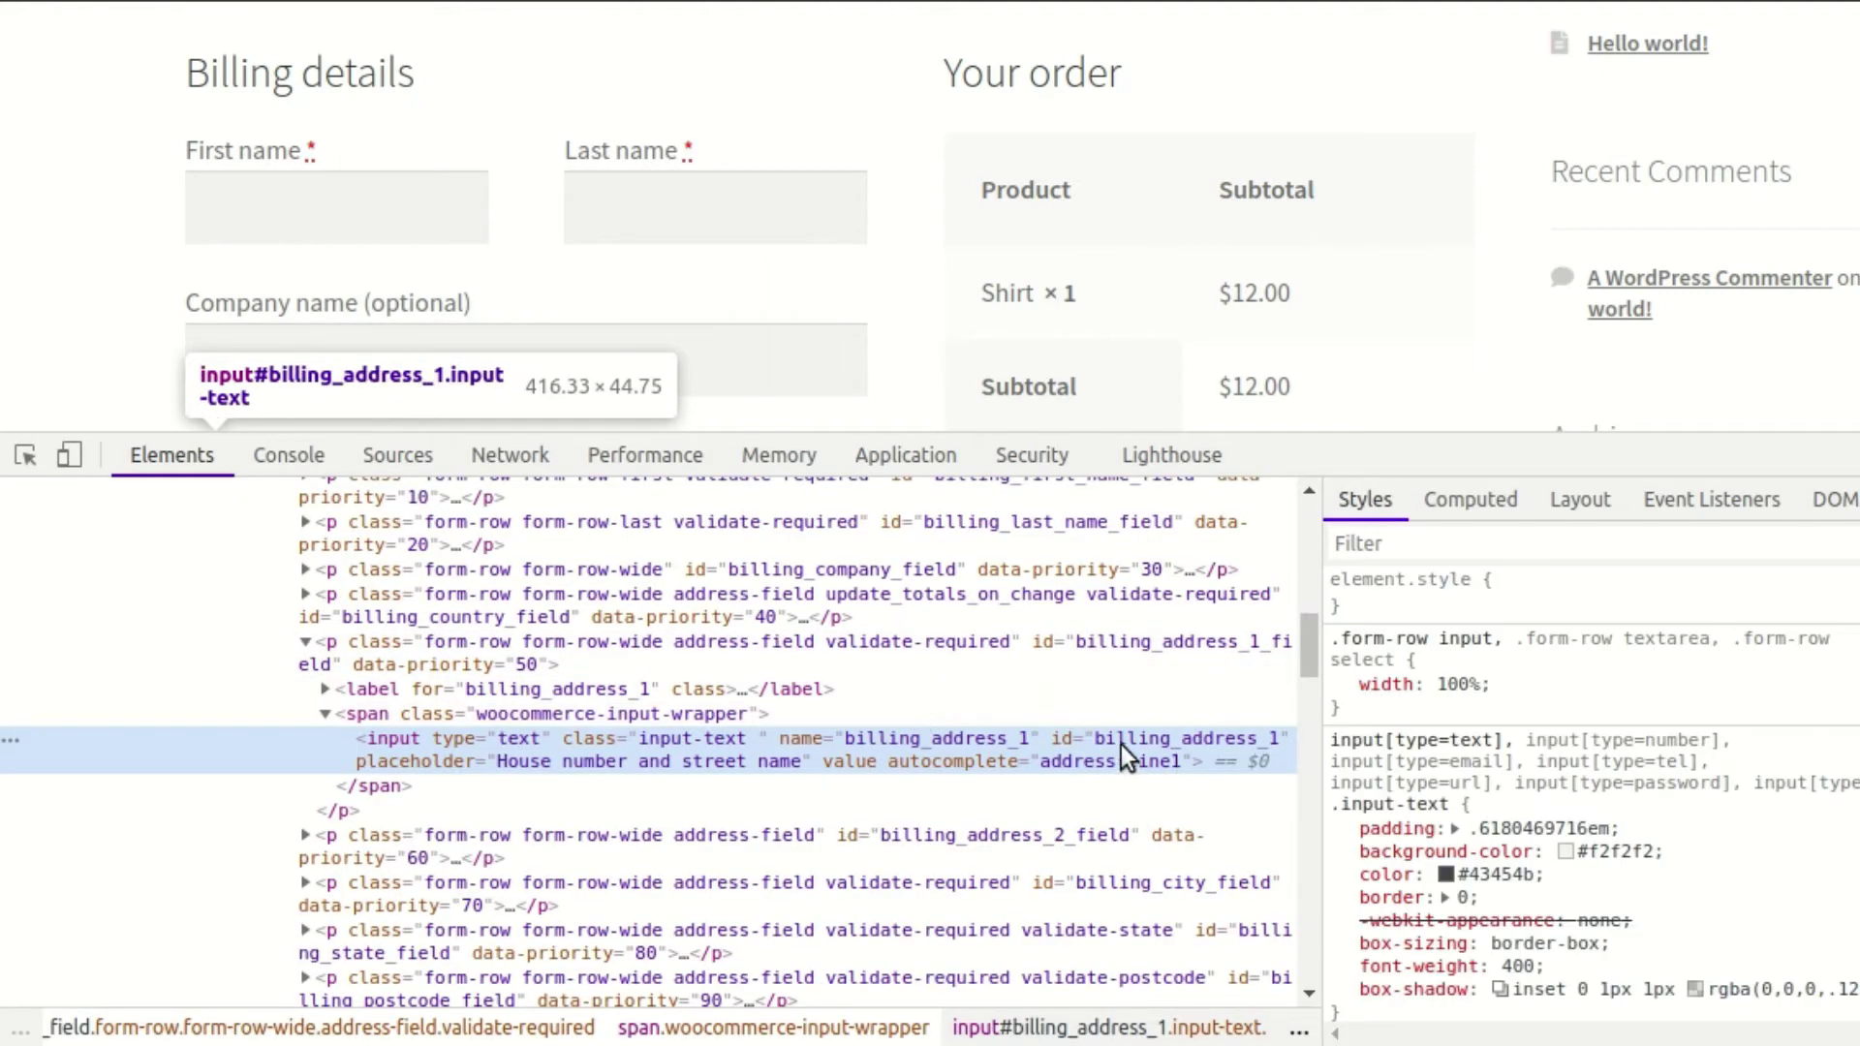
pyautogui.rightClick(1132, 736)
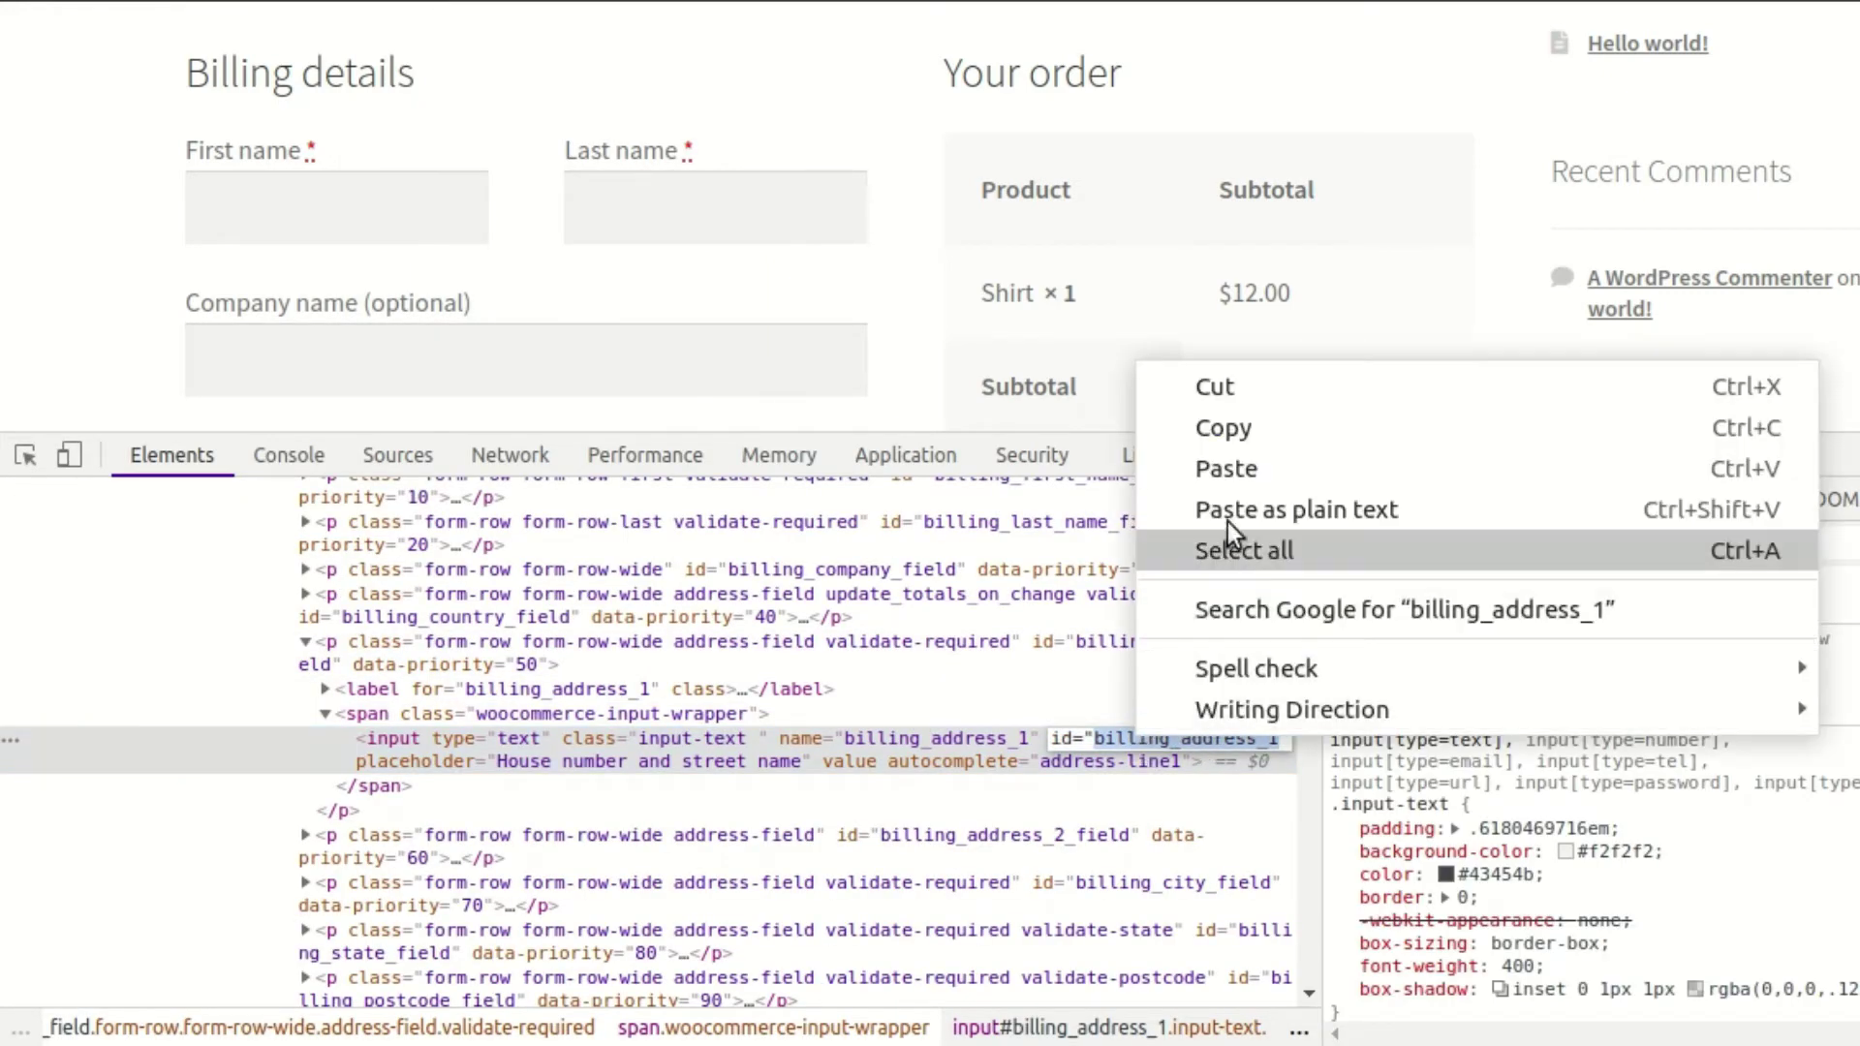
pyautogui.click(1232, 432)
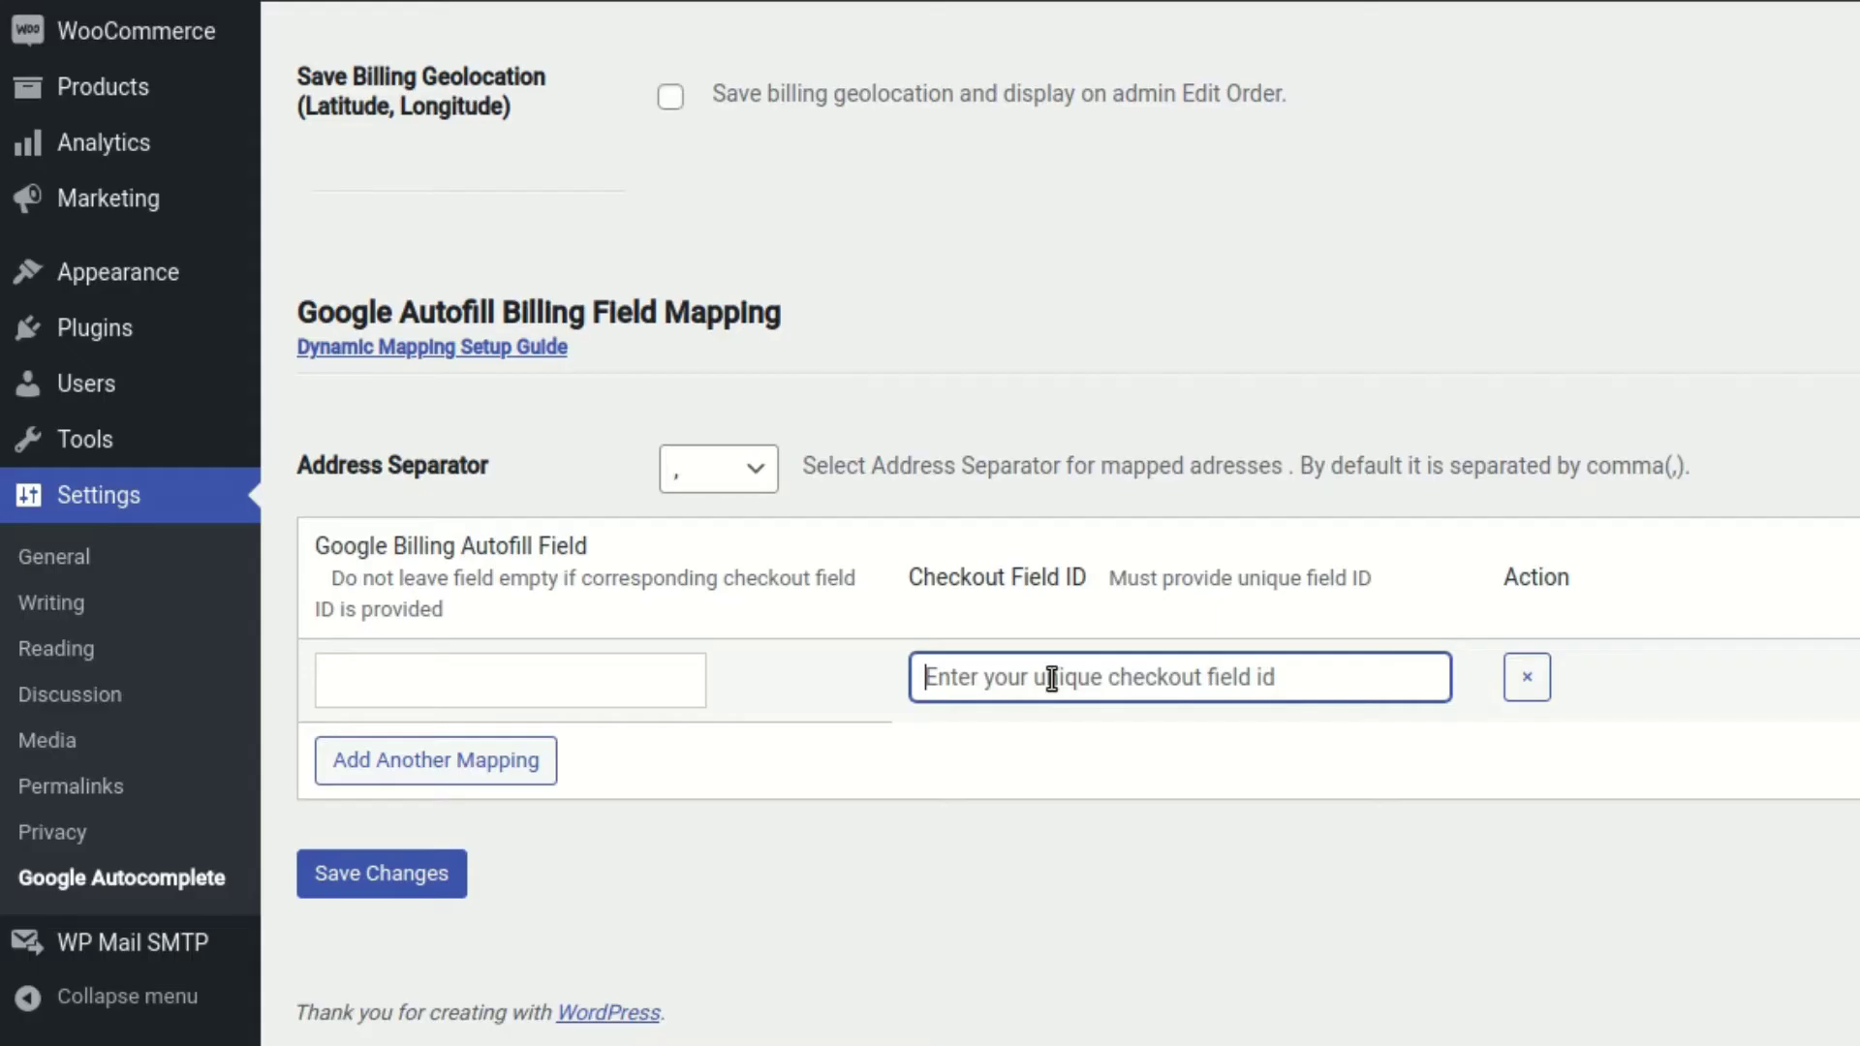
# Map billing_address_1 to street_number and postal_code, then save the settings
pyautogui.write('bil')
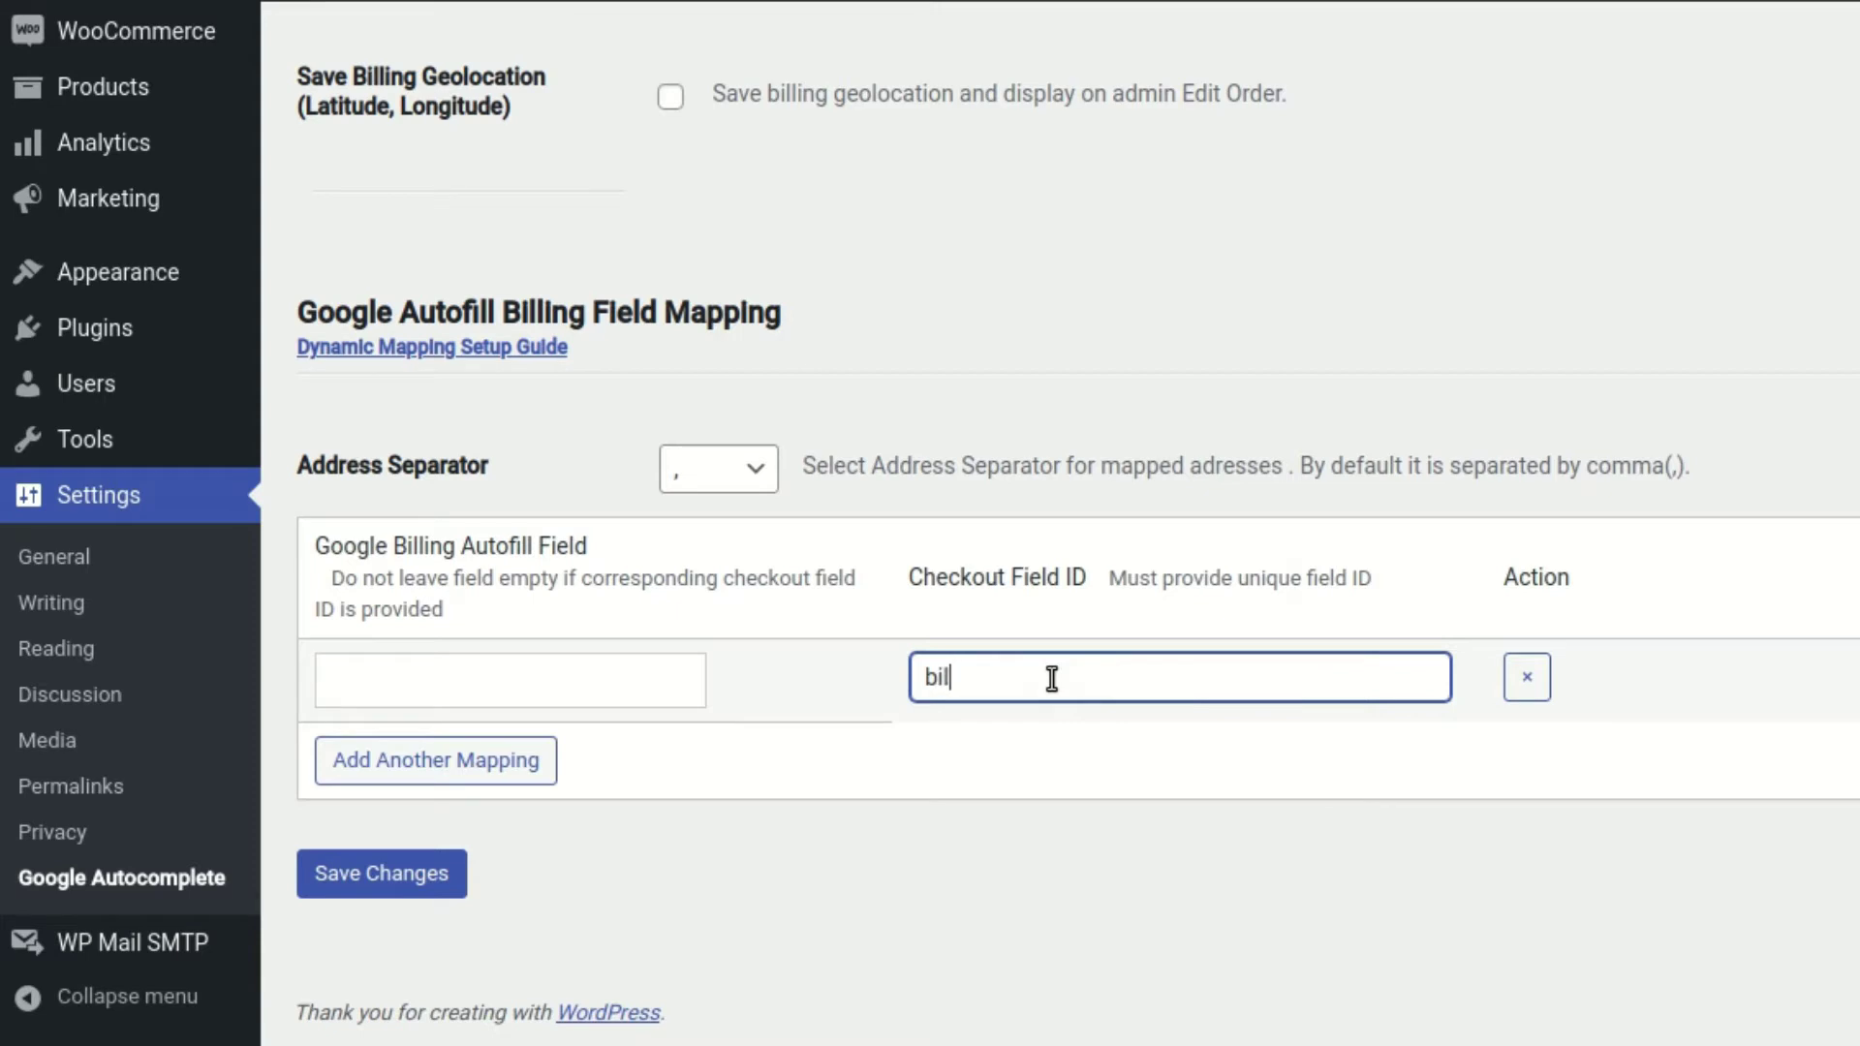
pyautogui.write('ling_address_a')
pyautogui.click(561, 678)
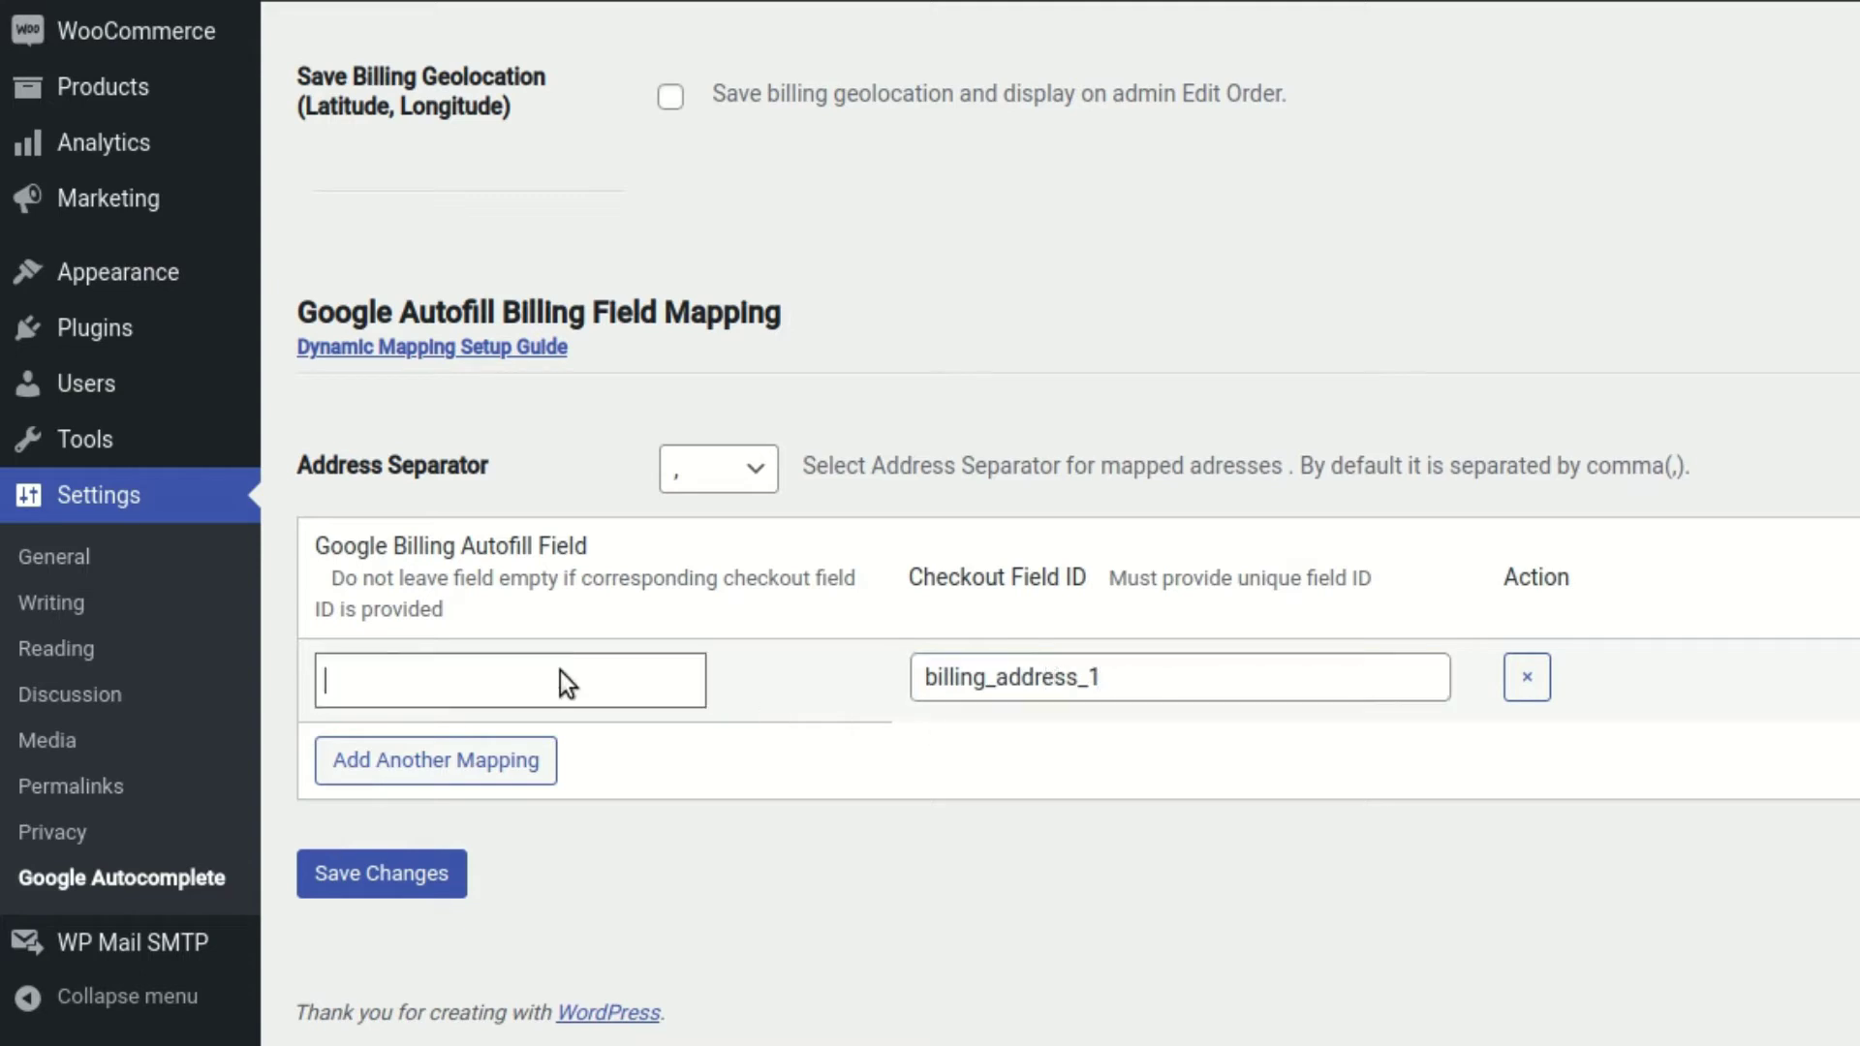
pyautogui.click(550, 428)
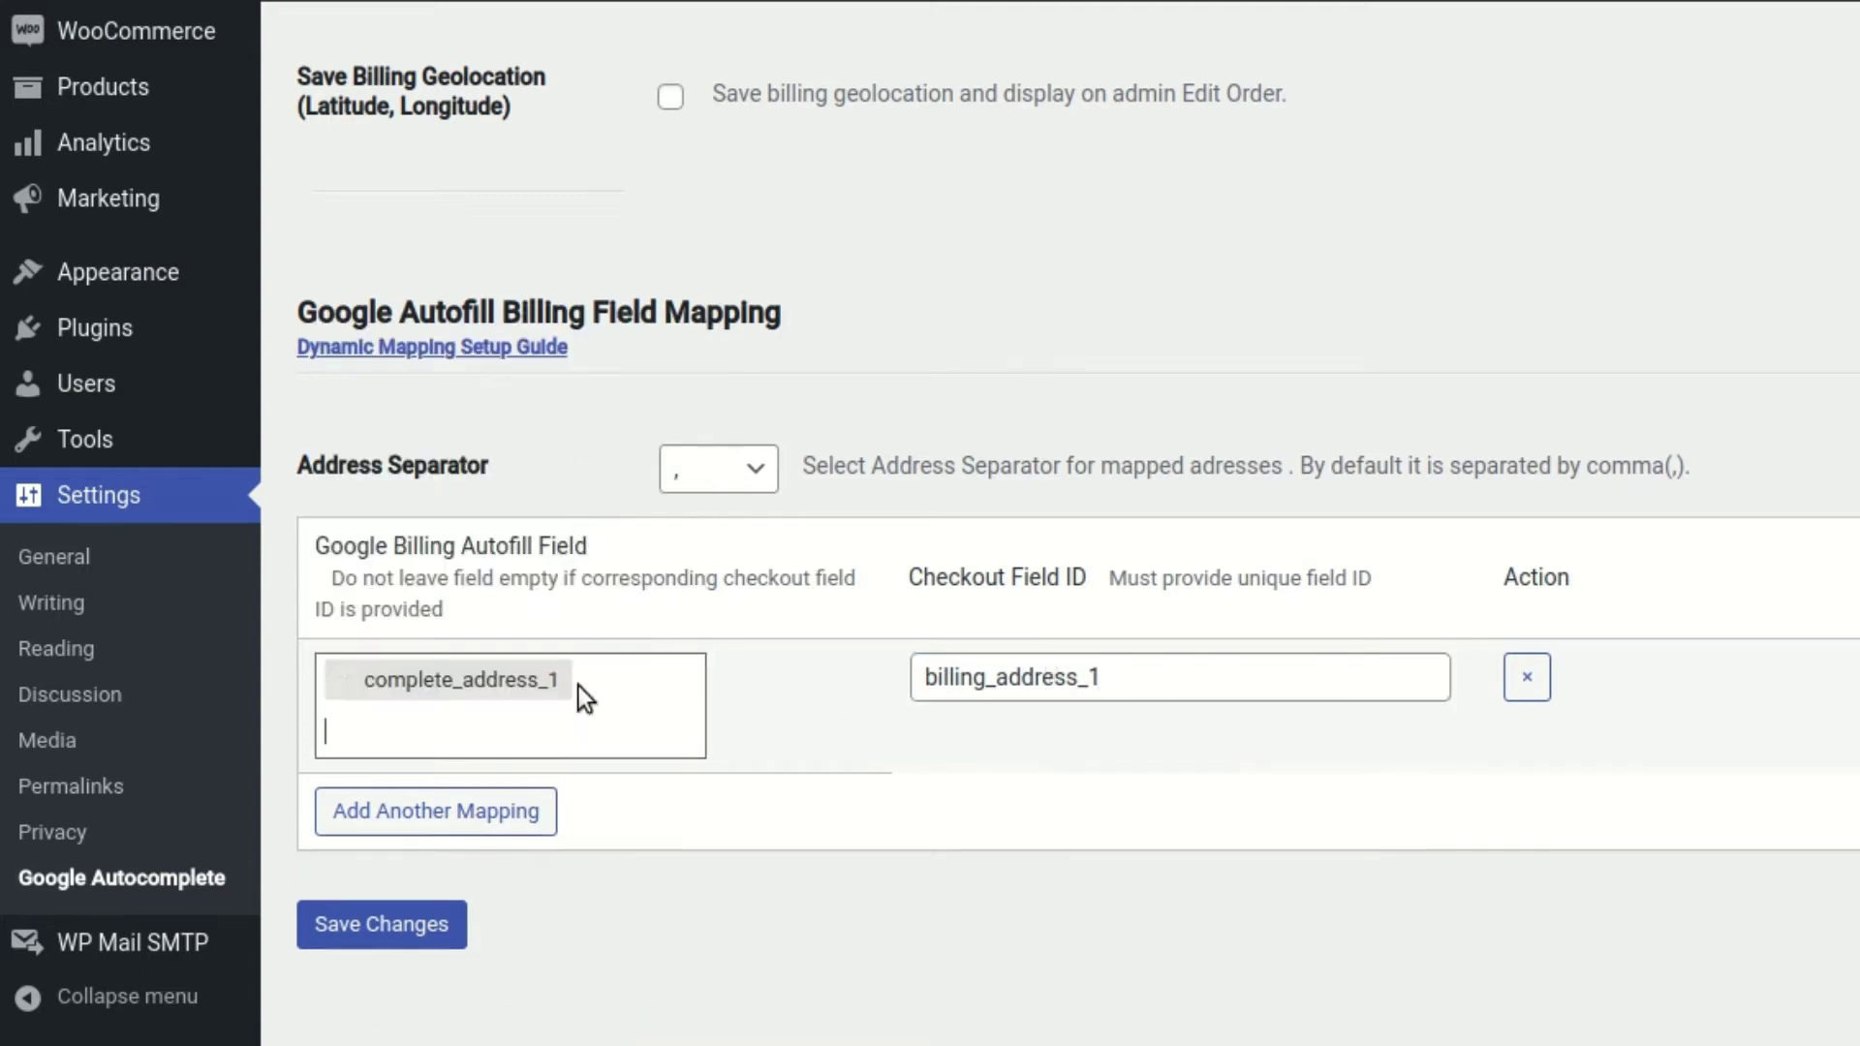
pyautogui.click(589, 746)
pyautogui.write('str')
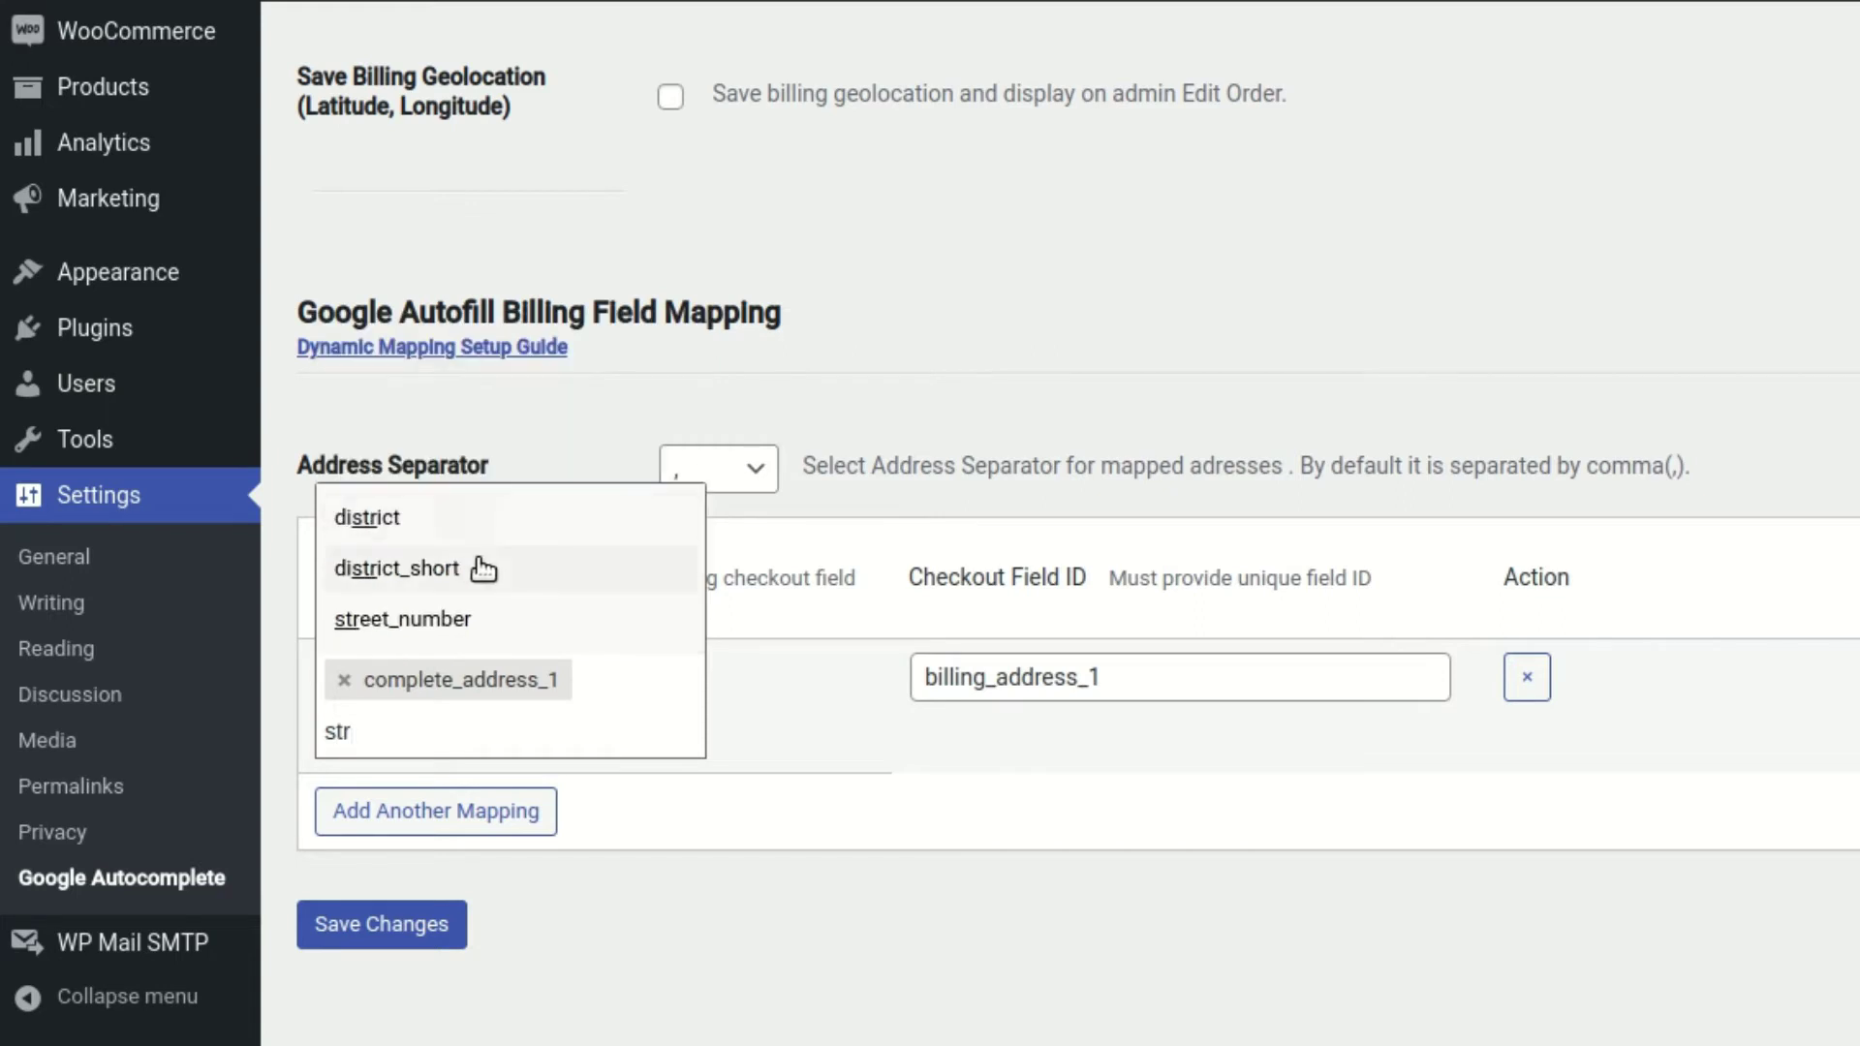
pyautogui.click(532, 620)
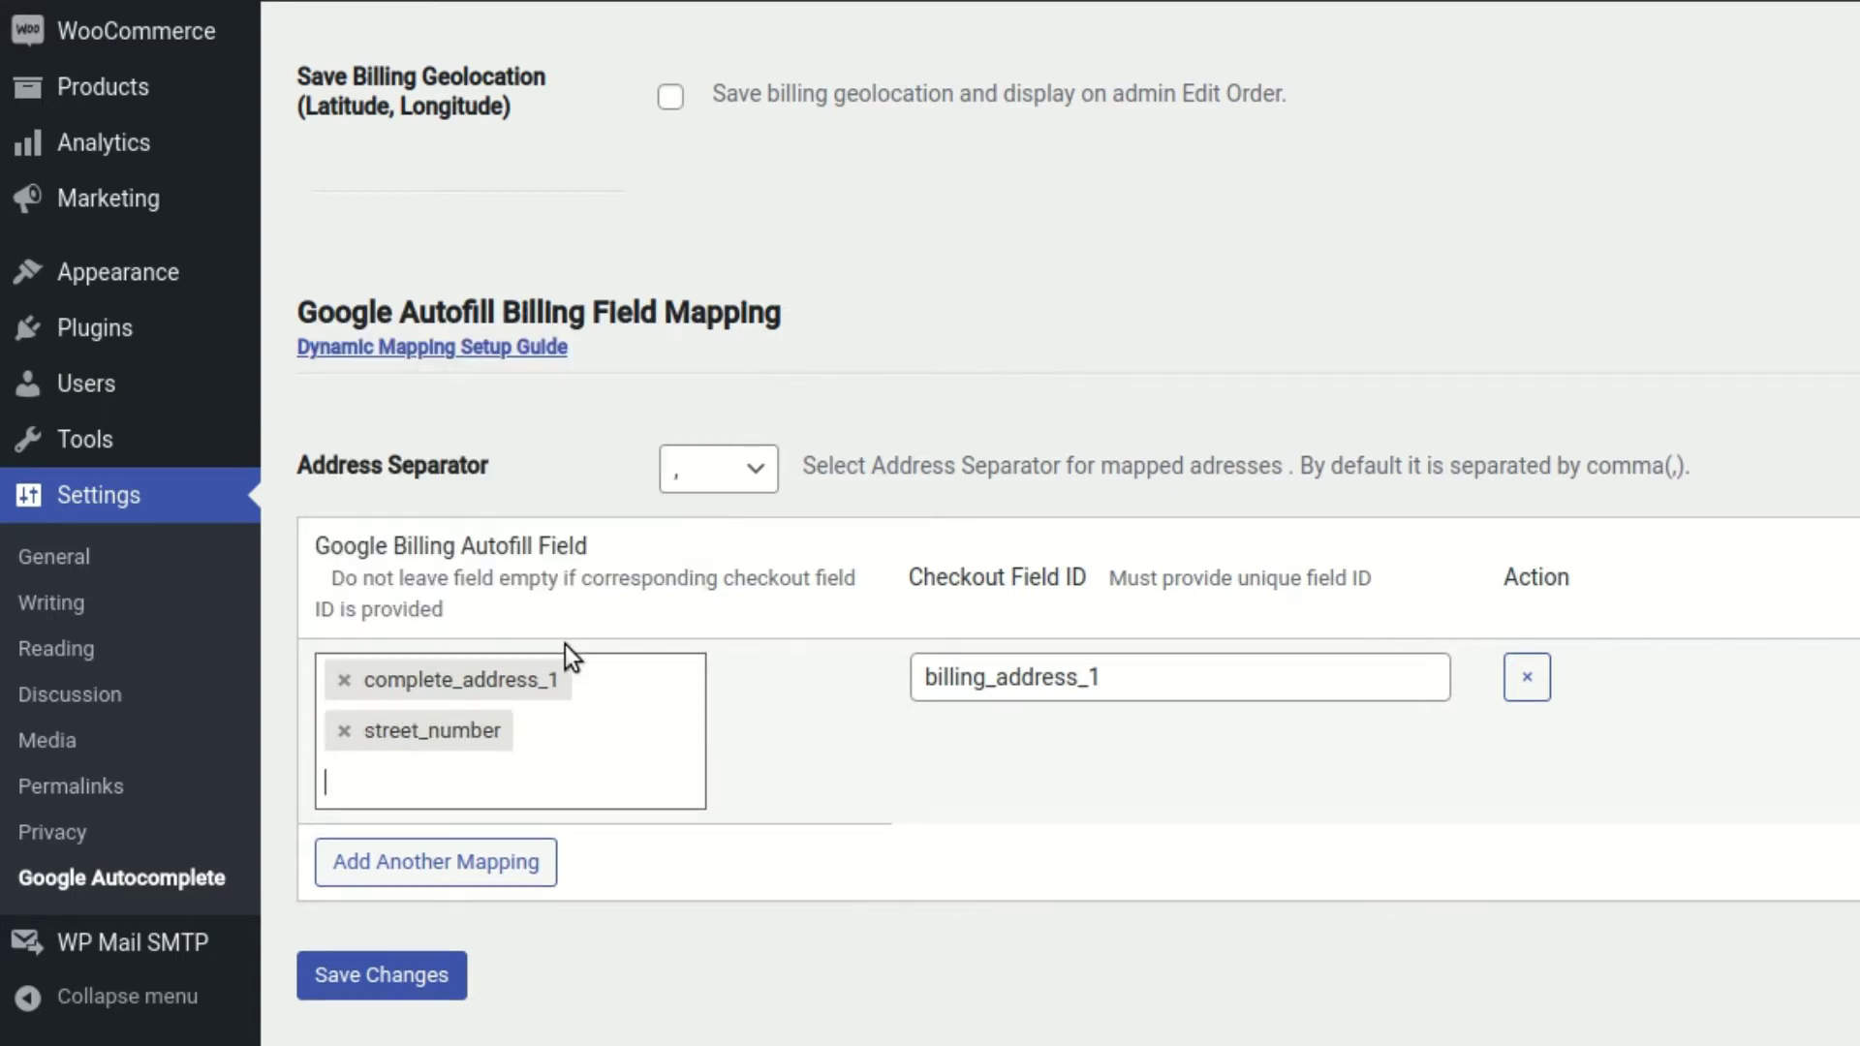
pyautogui.write('zip')
pyautogui.press('BackSpace')
pyautogui.press('BackSpace')
pyautogui.press('BackSpace')
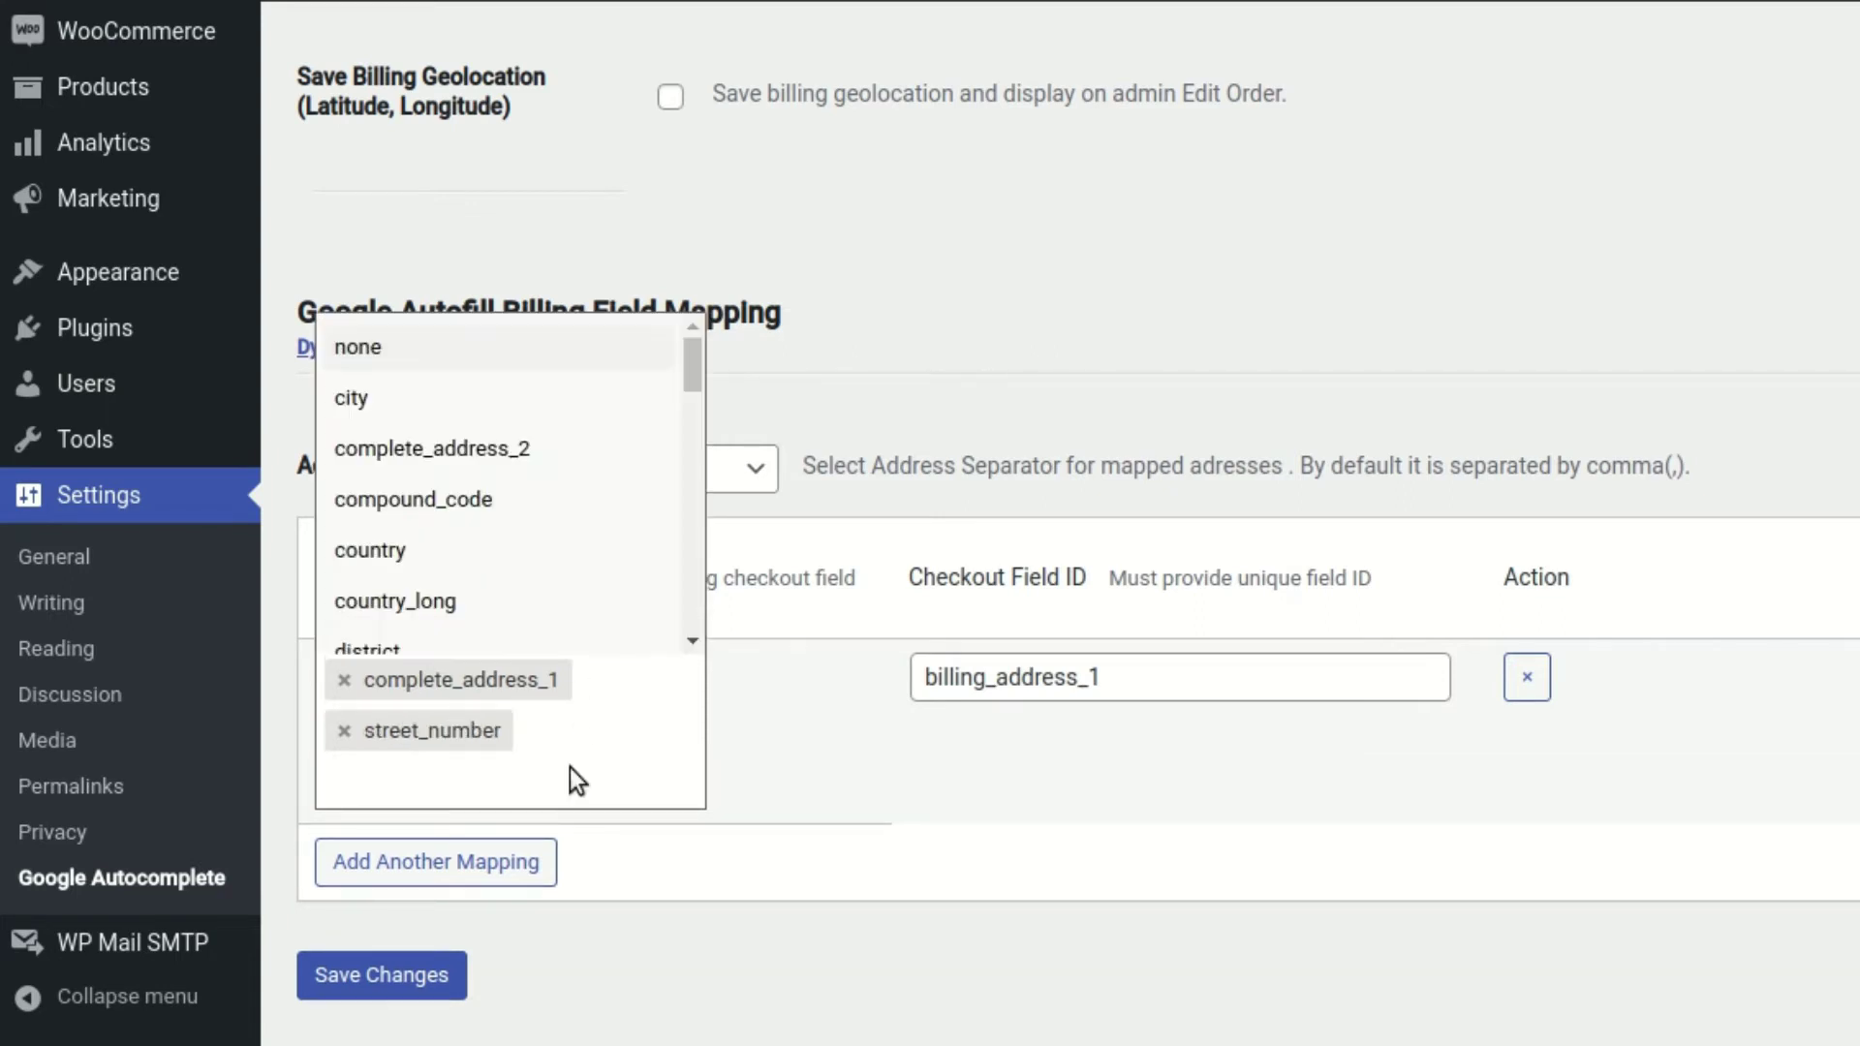
pyautogui.write('code')
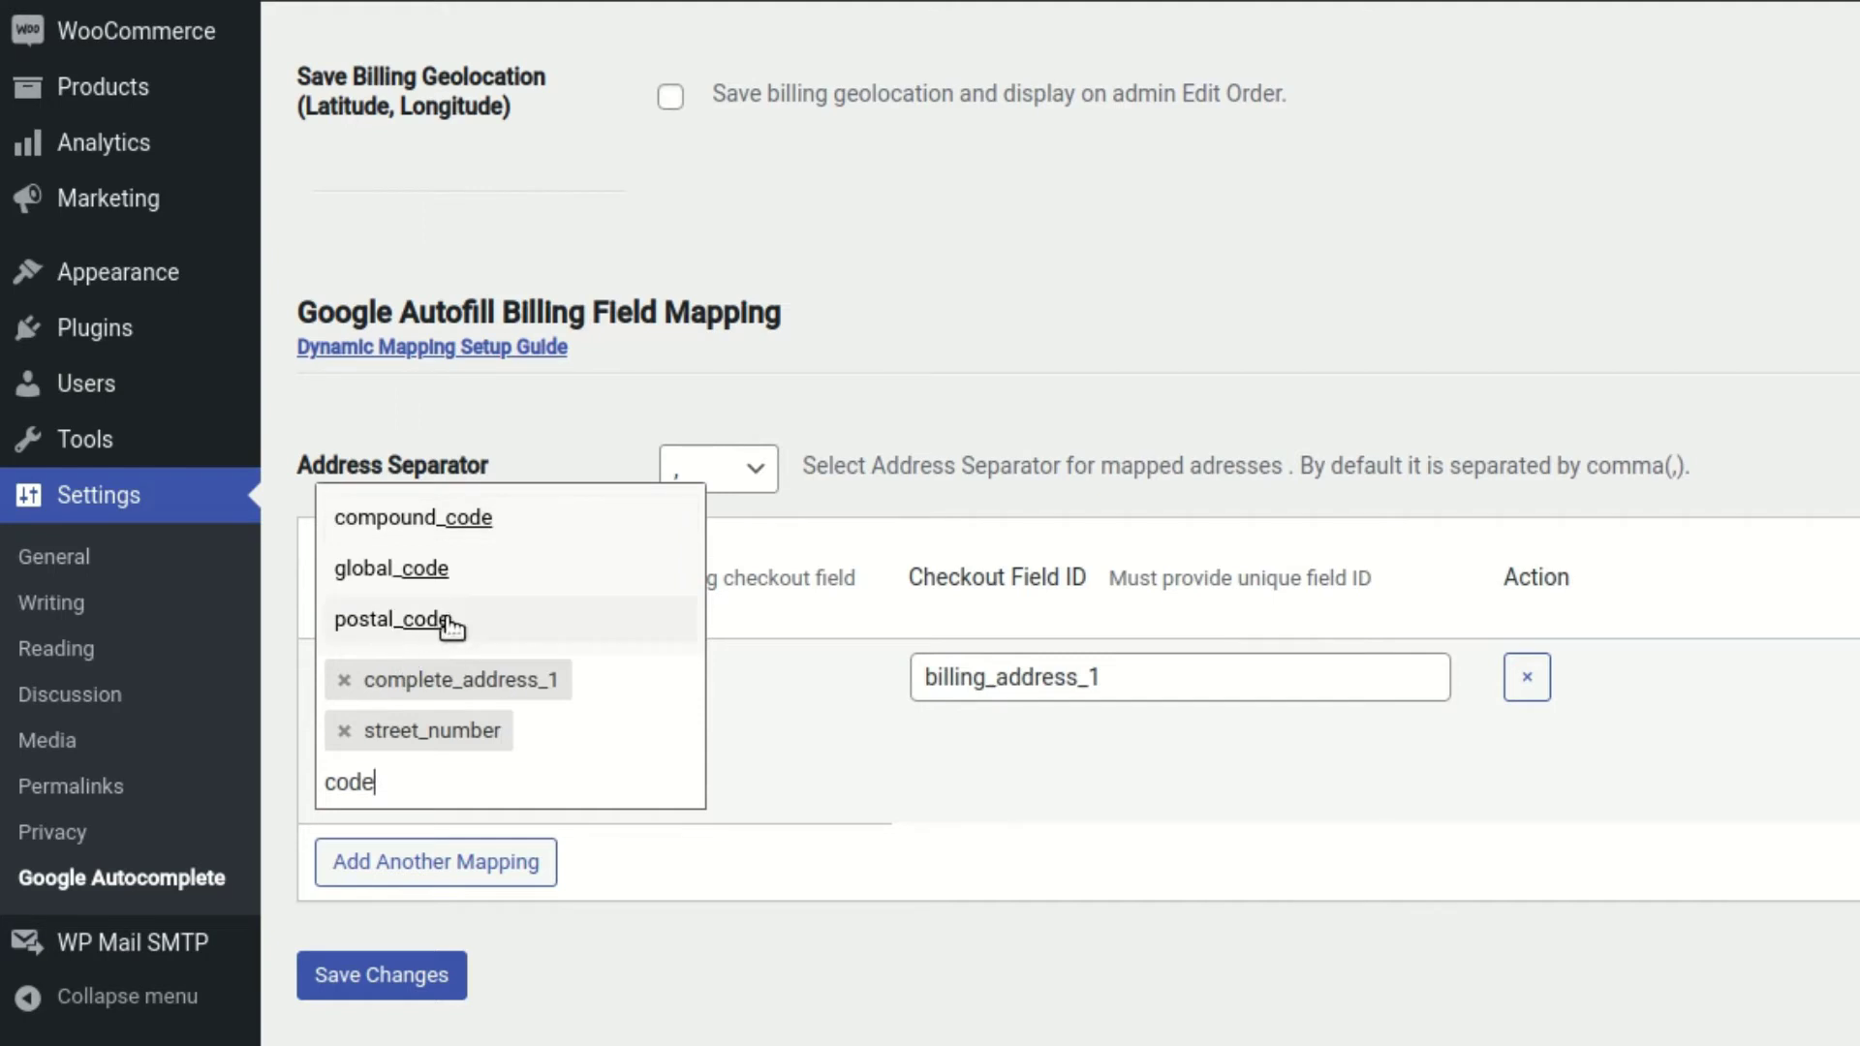
pyautogui.click(395, 621)
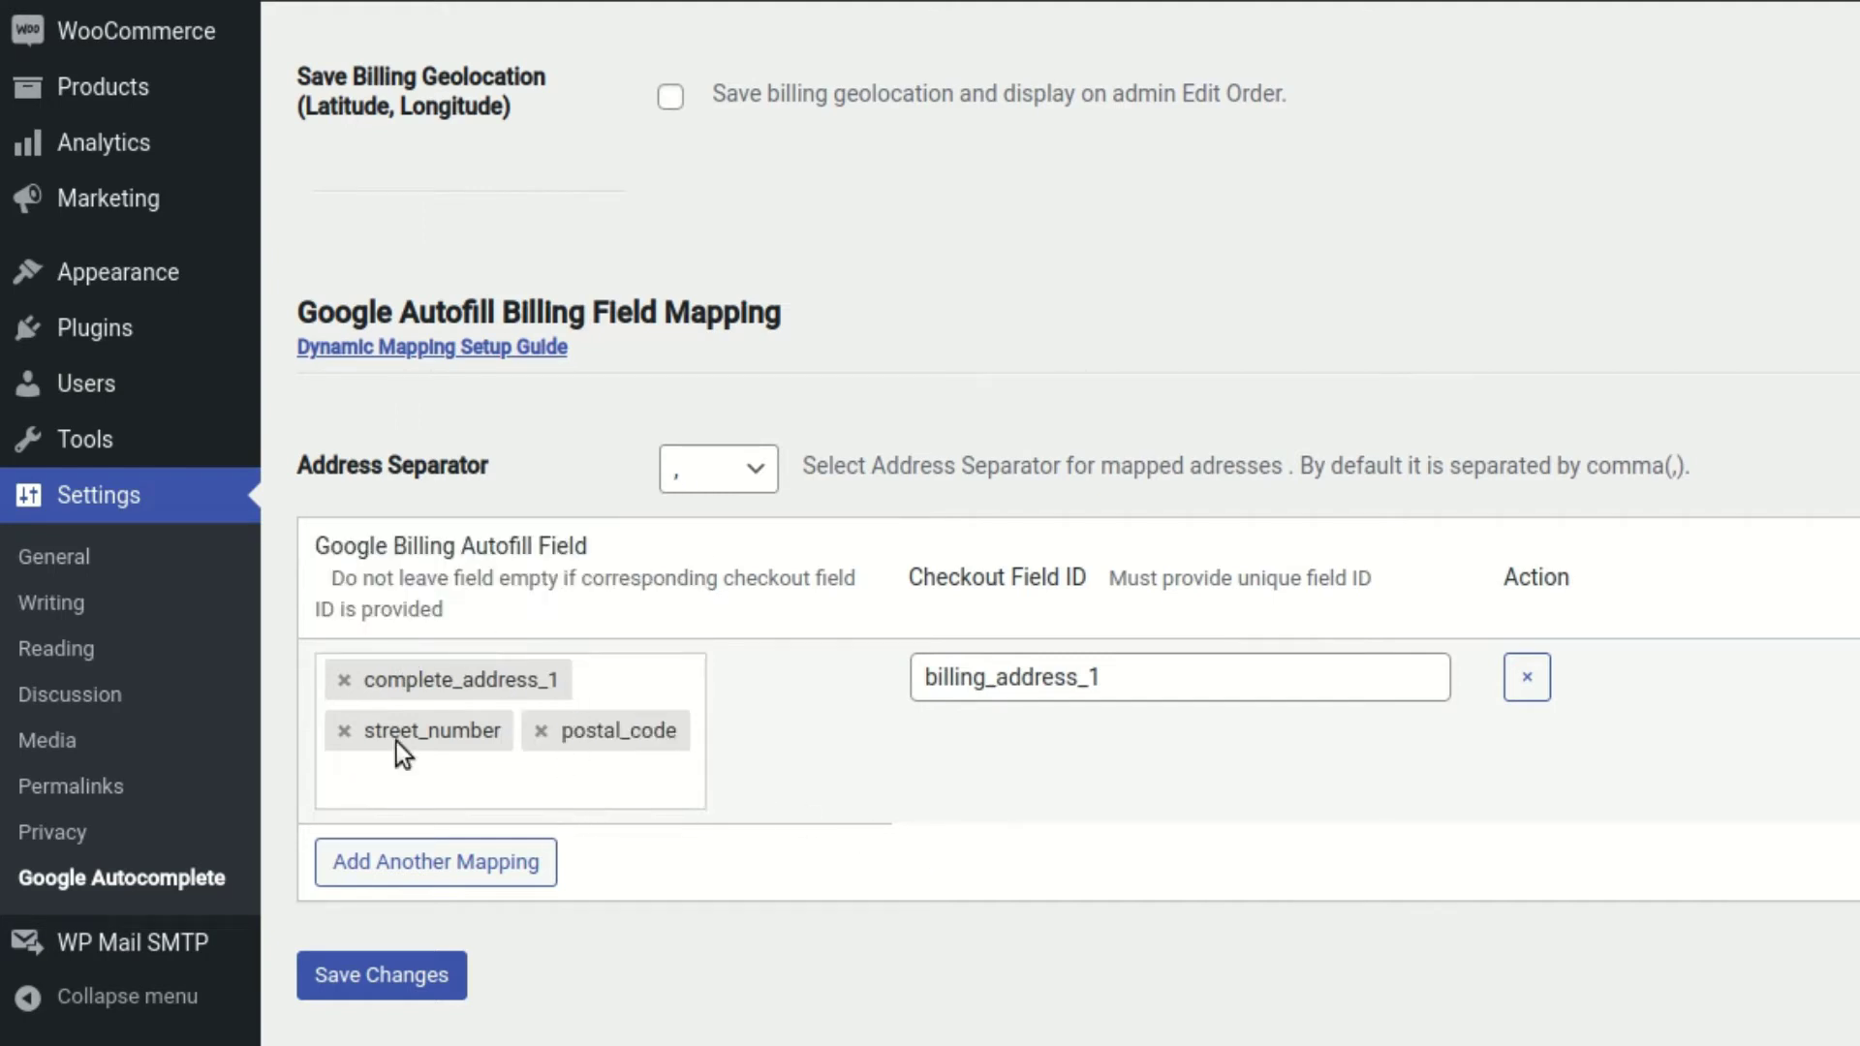
pyautogui.click(343, 680)
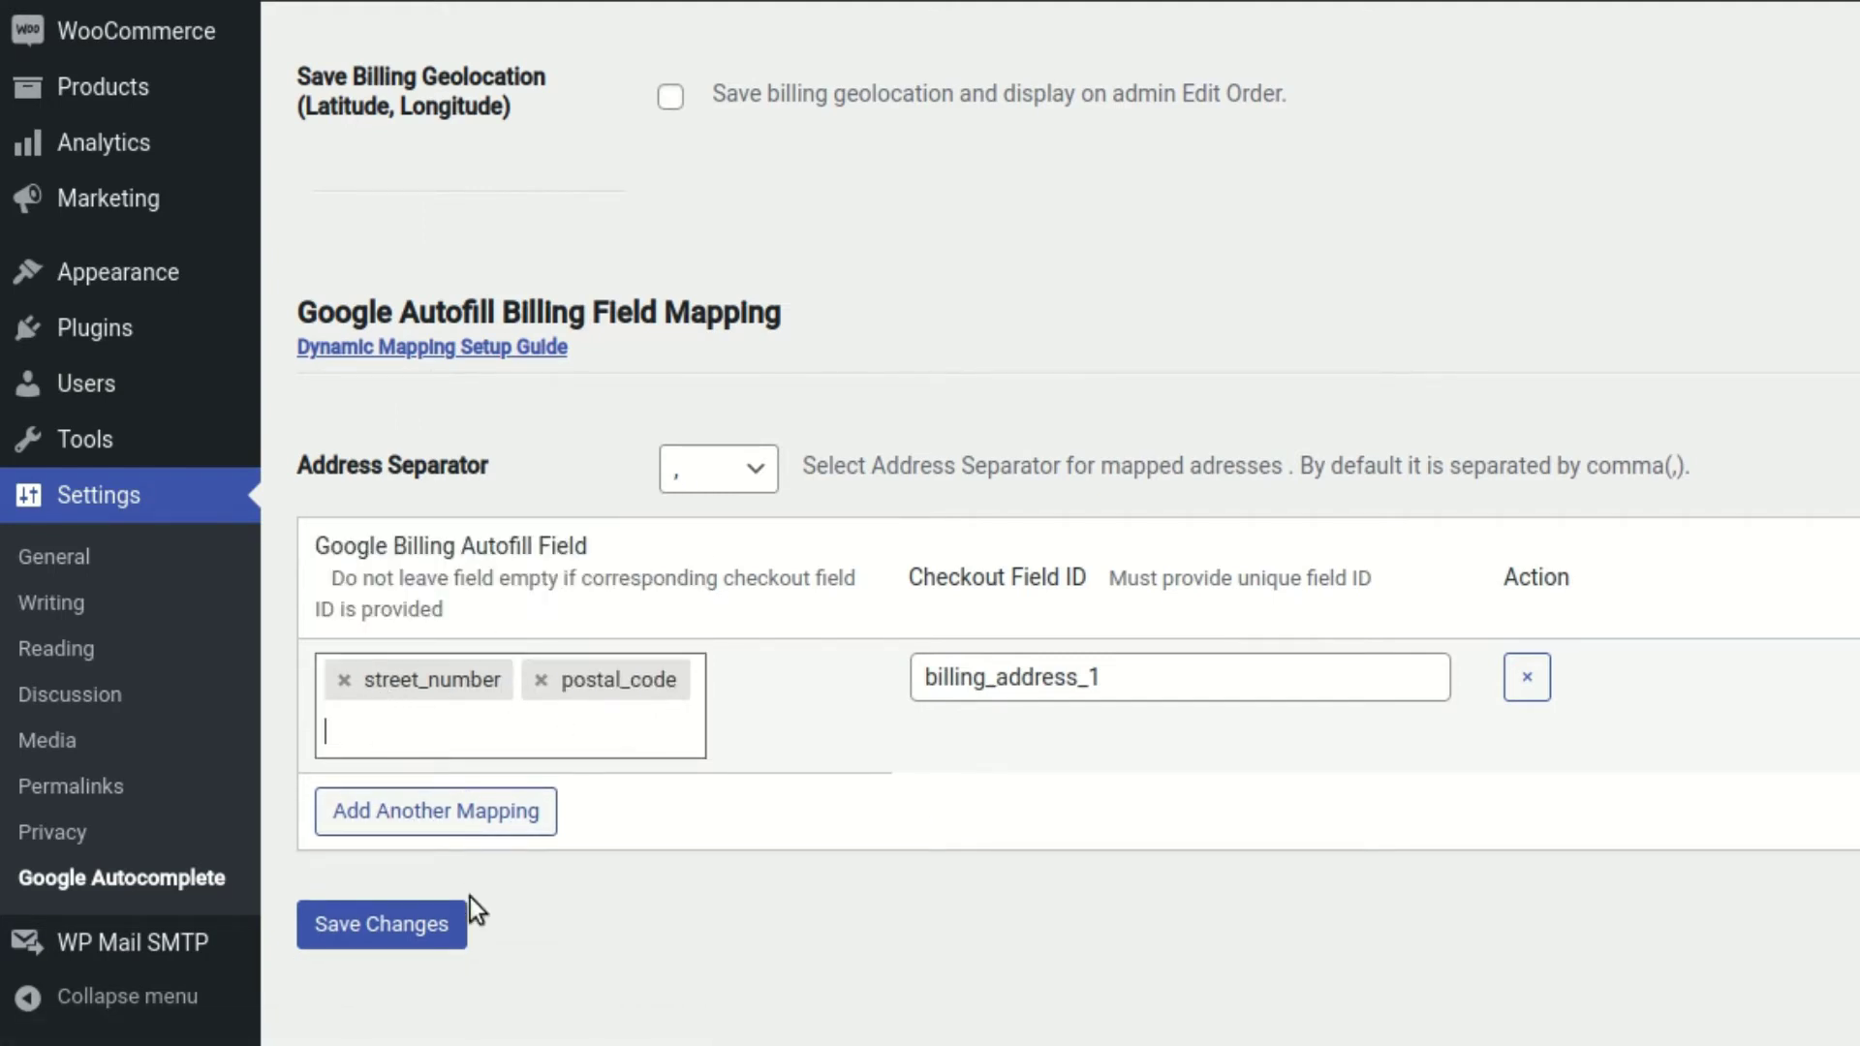
pyautogui.click(426, 932)
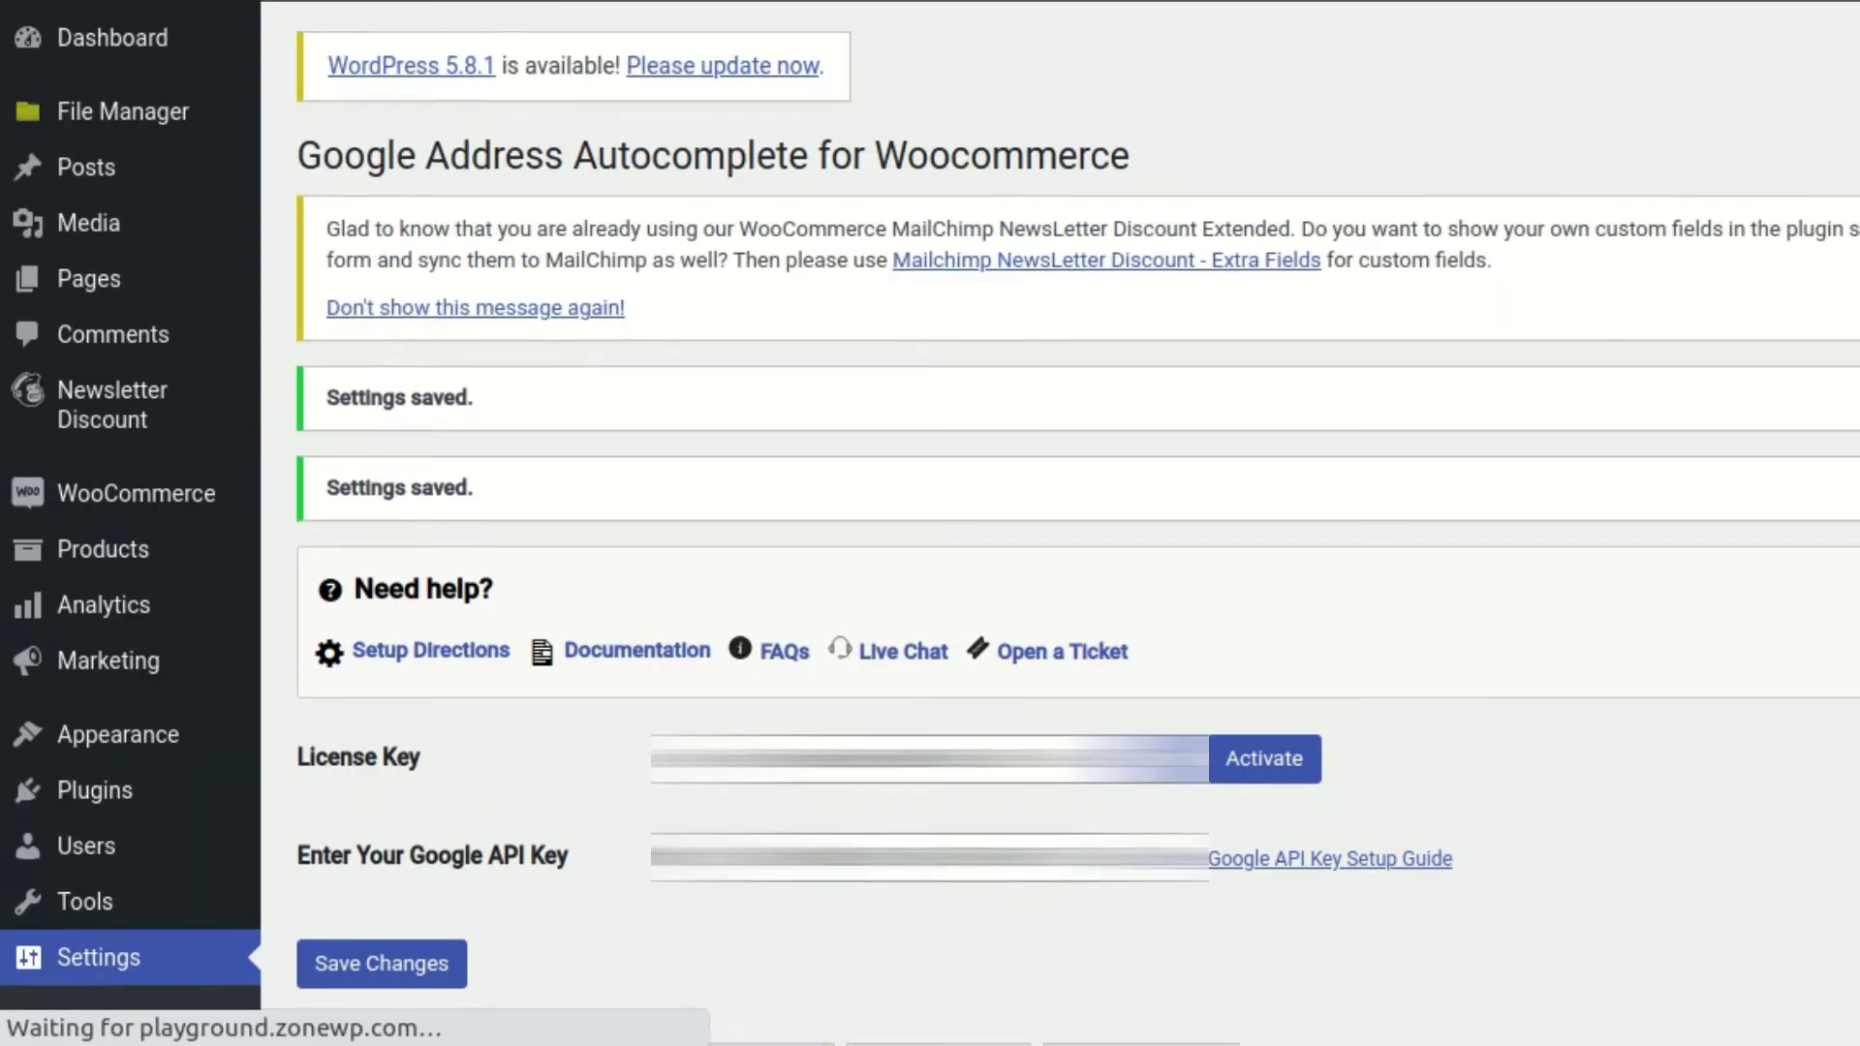
# Open the Test API Key section of the plugin settings
pyautogui.scroll(-15, 711, 829)
pyautogui.scroll(-10, 707, 800)
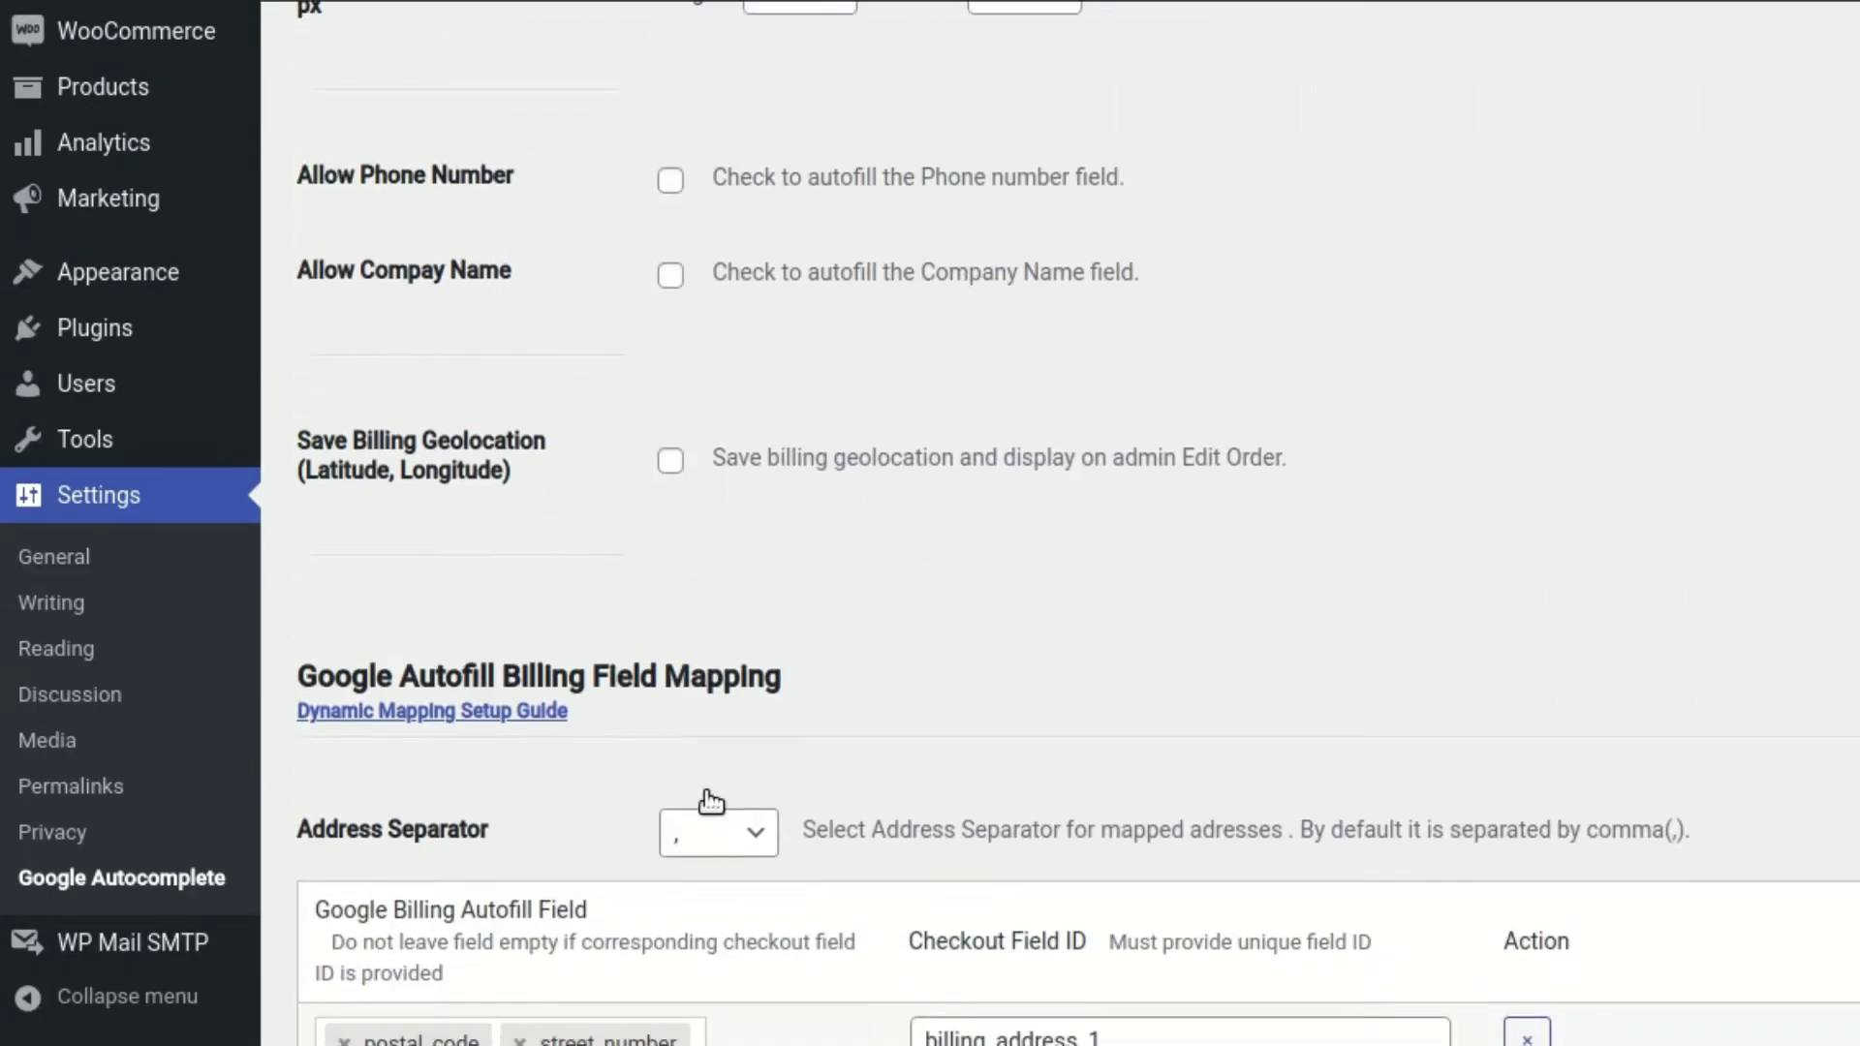
pyautogui.scroll(20, 844, 690)
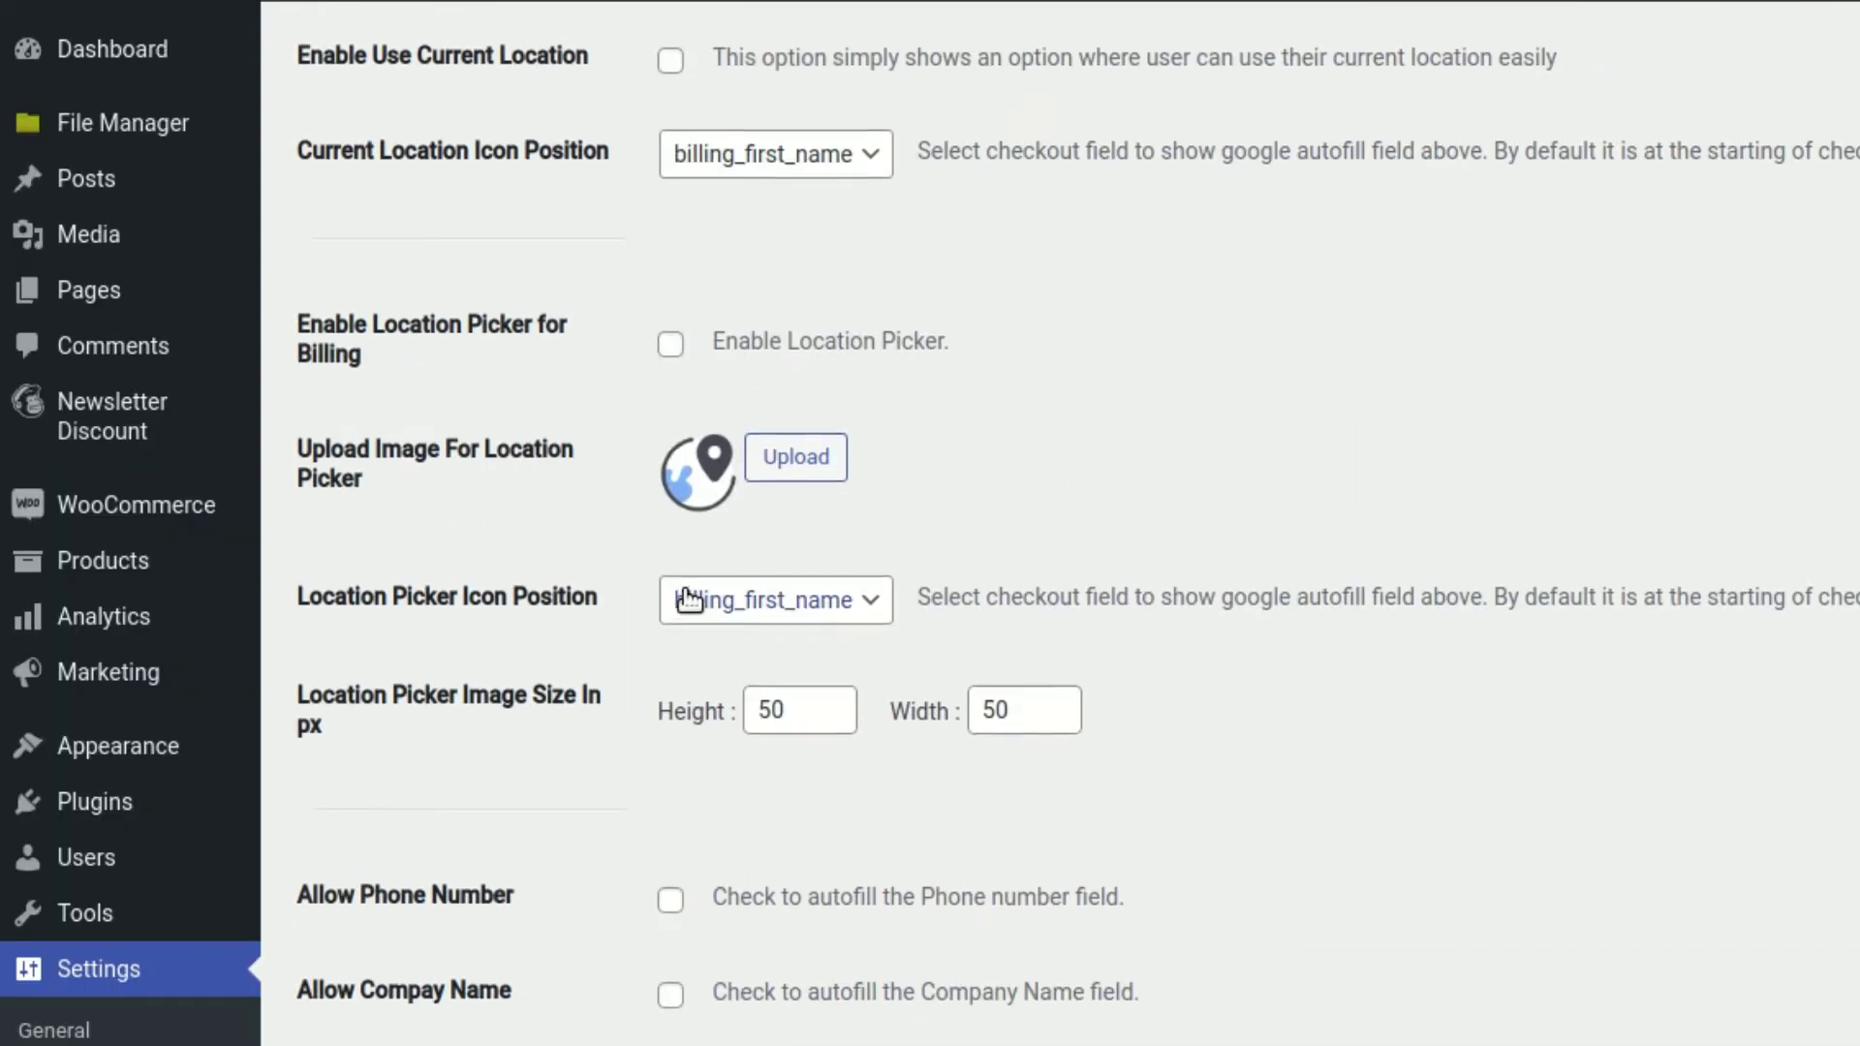
pyautogui.scroll(5, 593, 492)
pyautogui.click(397, 761)
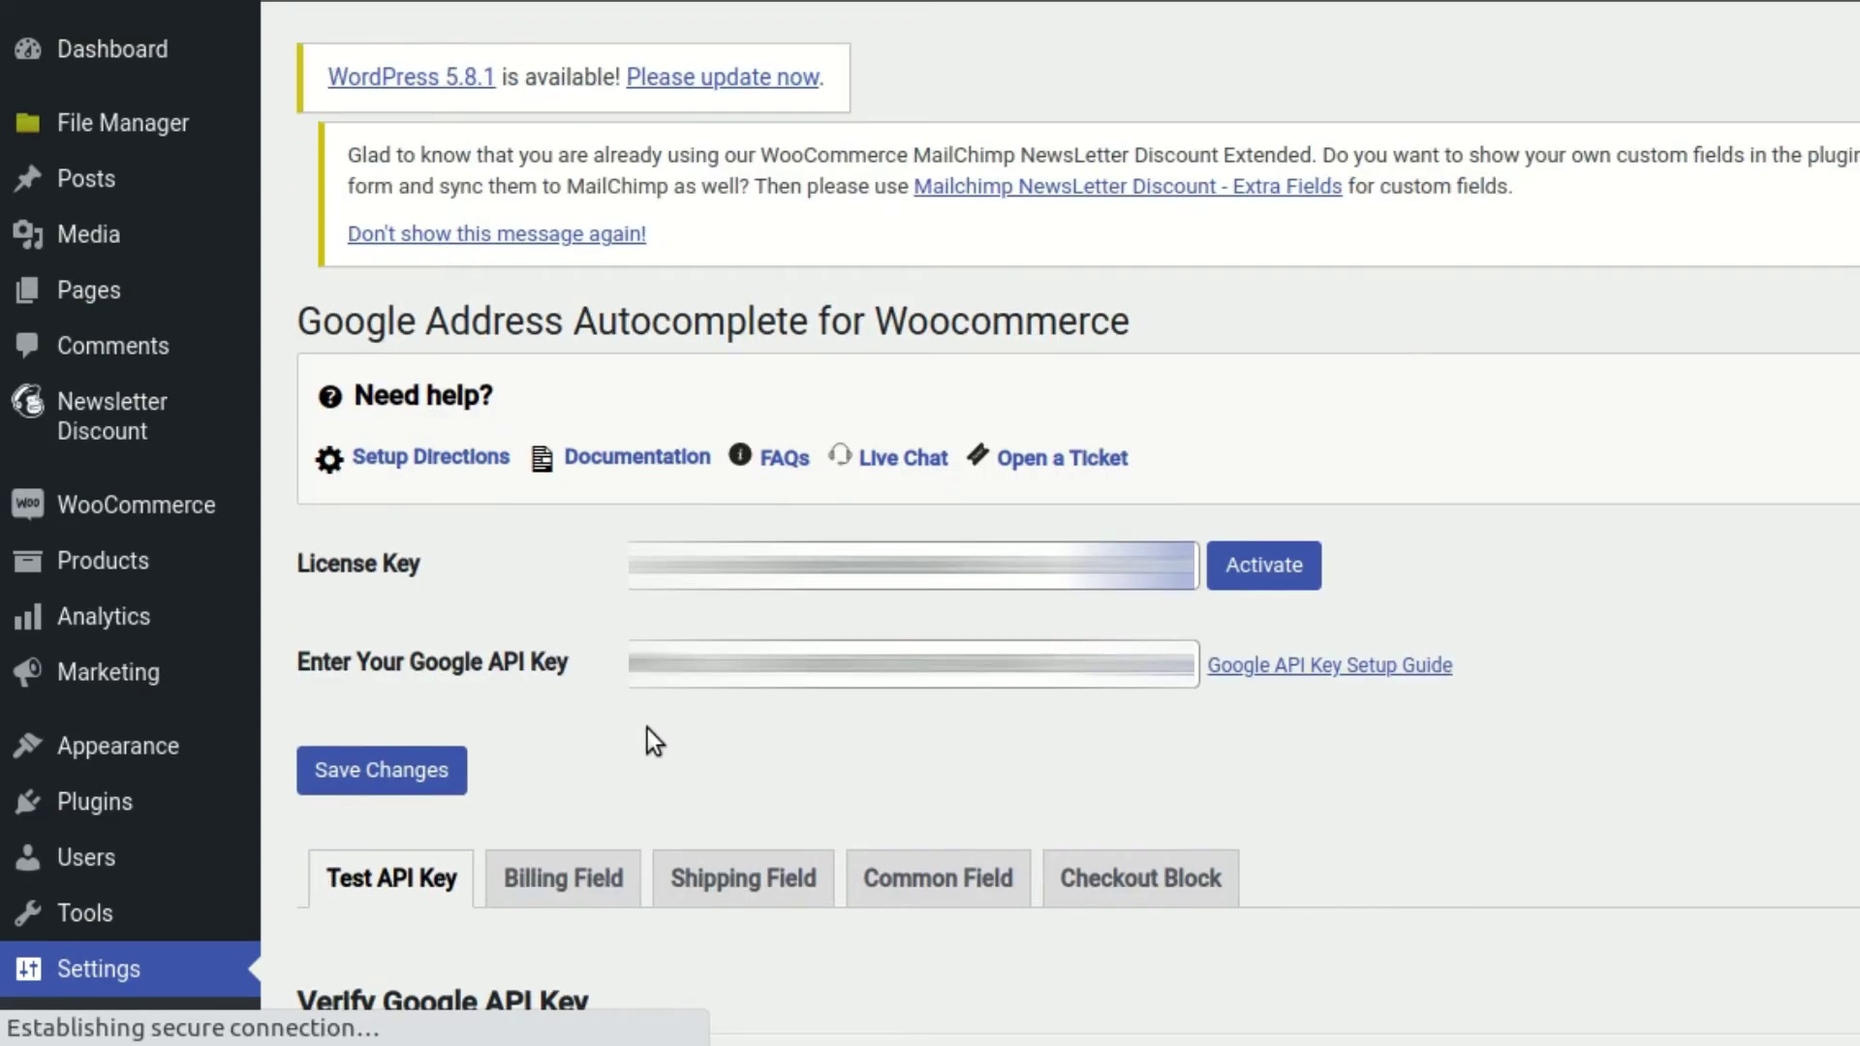
pyautogui.scroll(-7, 647, 728)
pyautogui.click(800, 468)
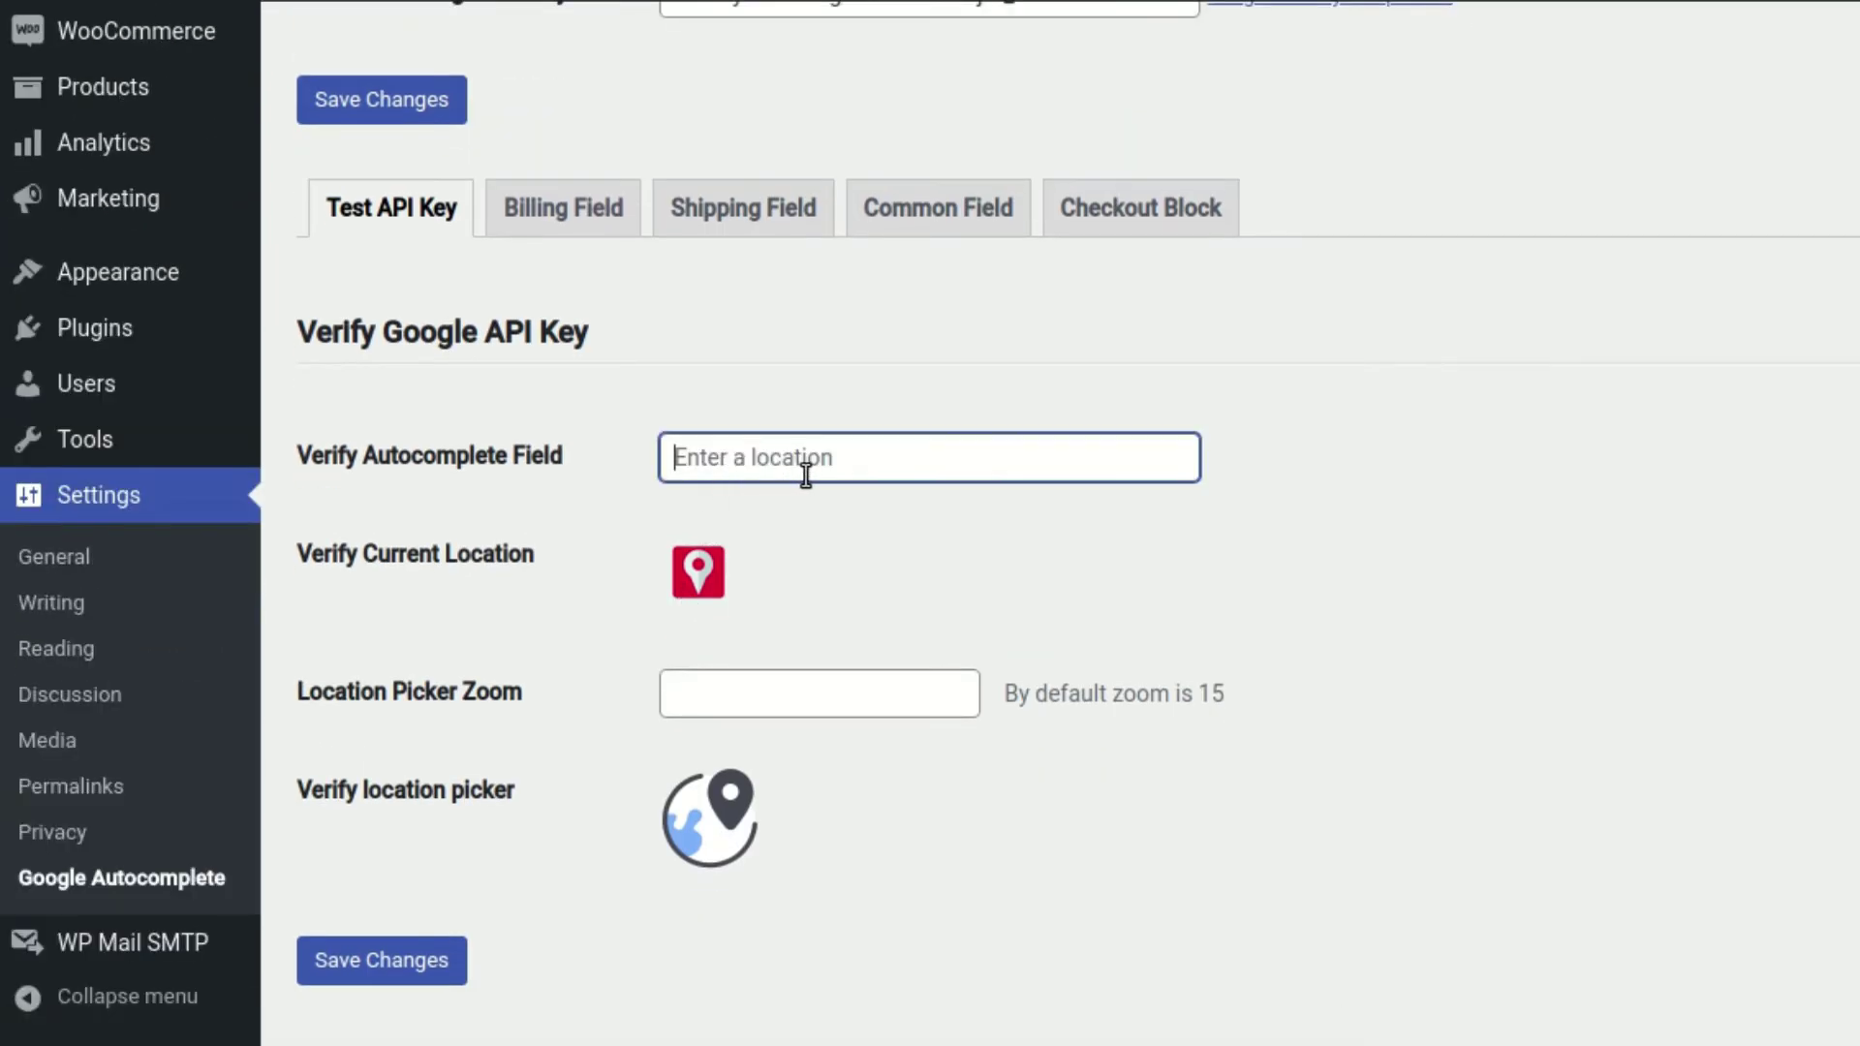
pyautogui.write('453')
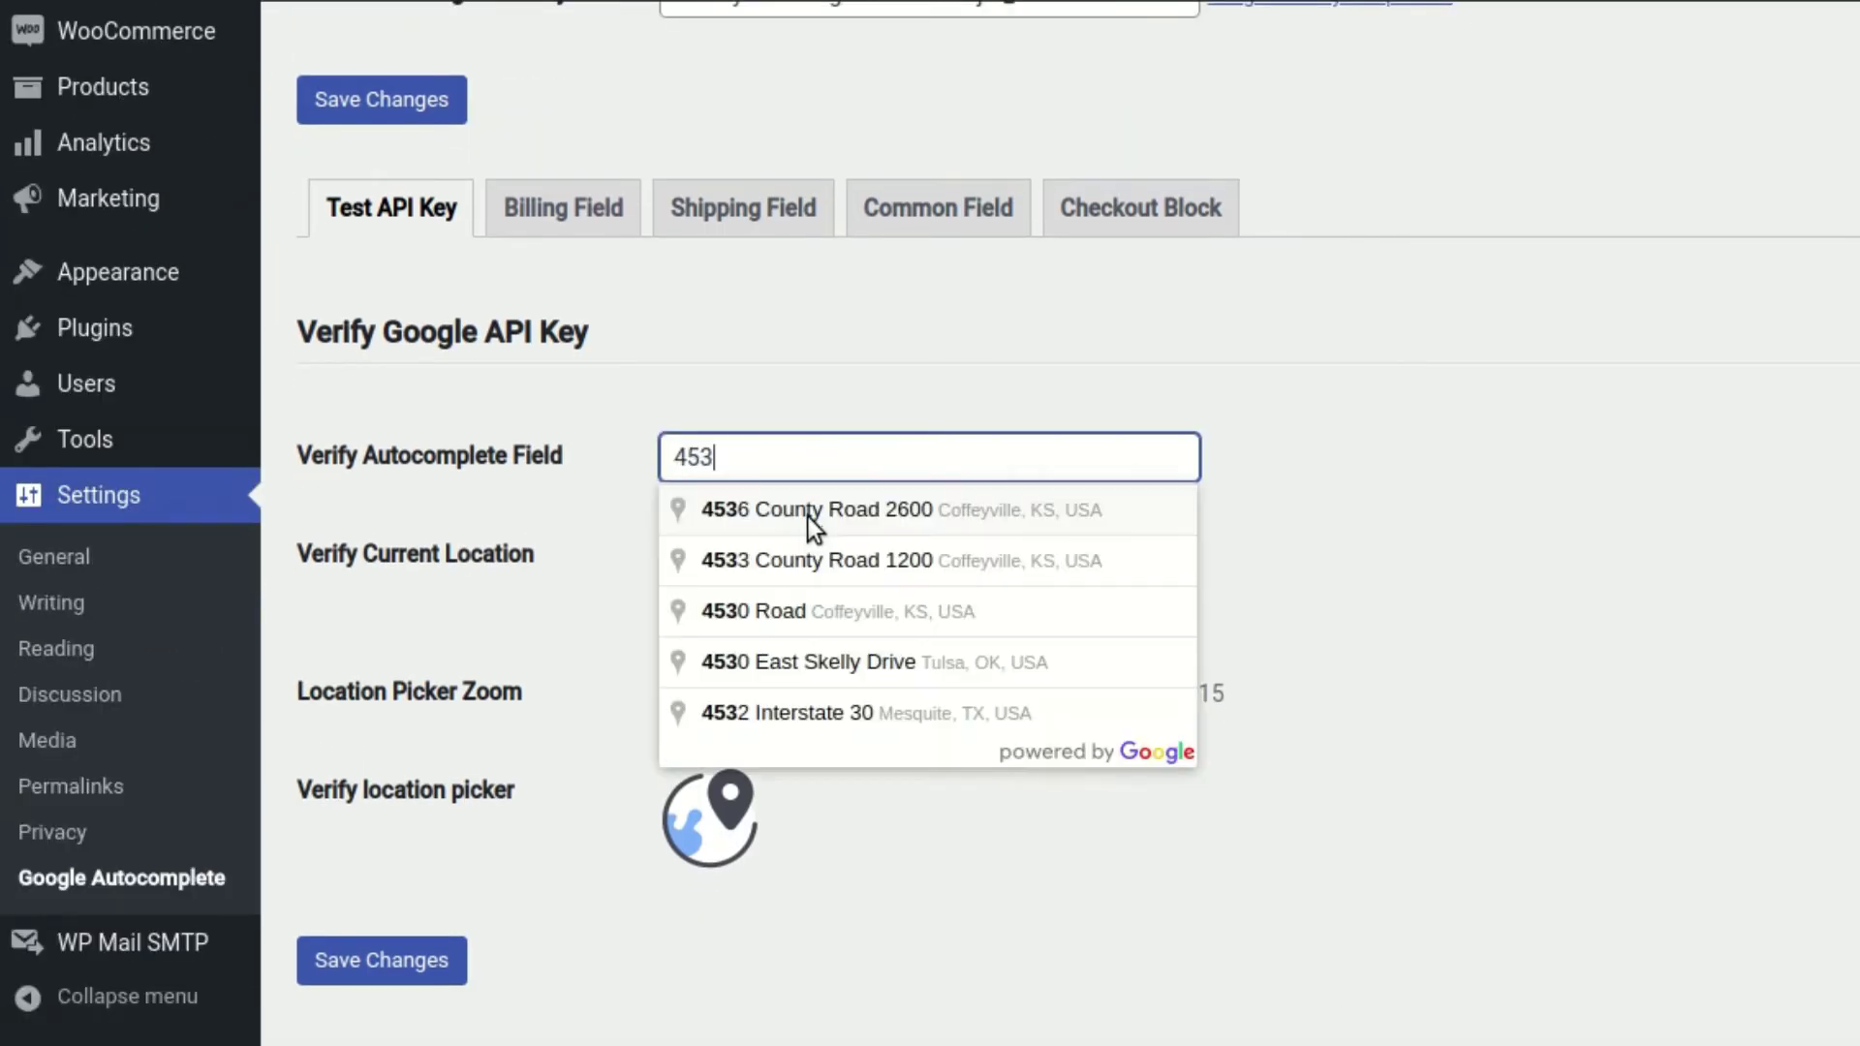
pyautogui.click(817, 575)
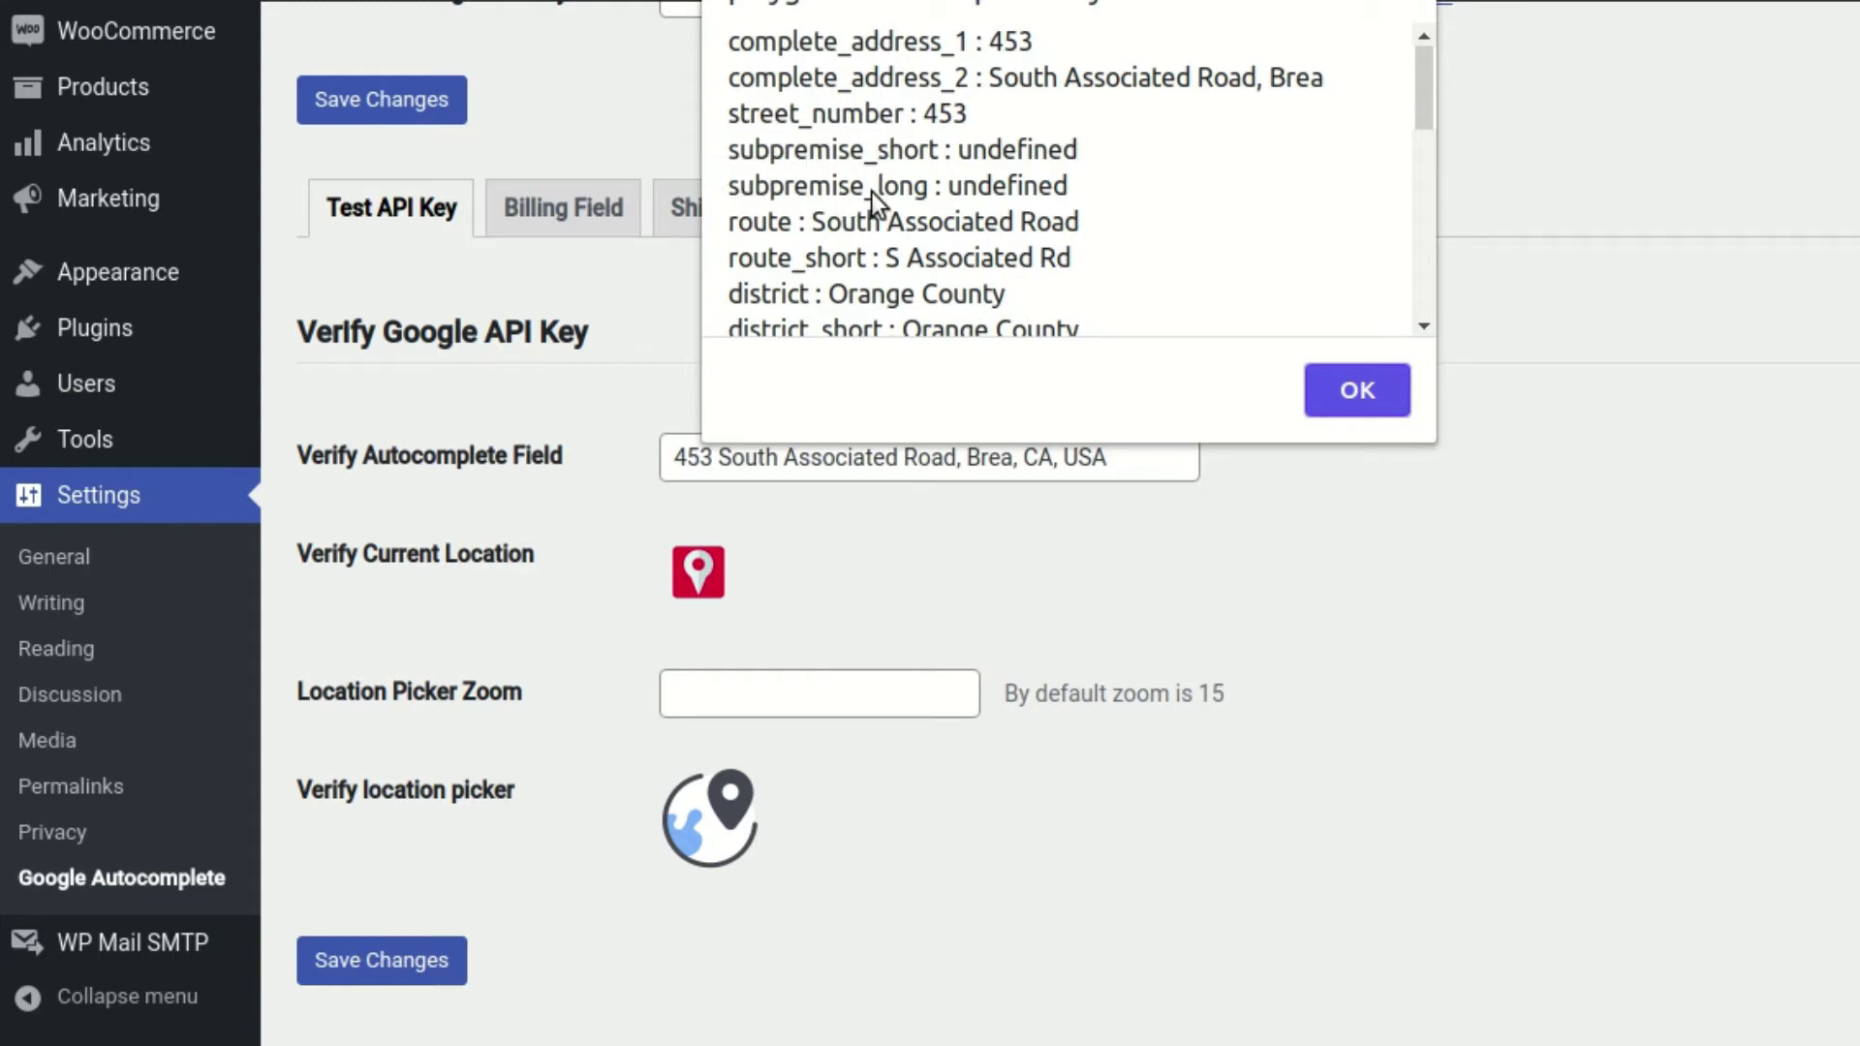
pyautogui.scroll(-4, 872, 192)
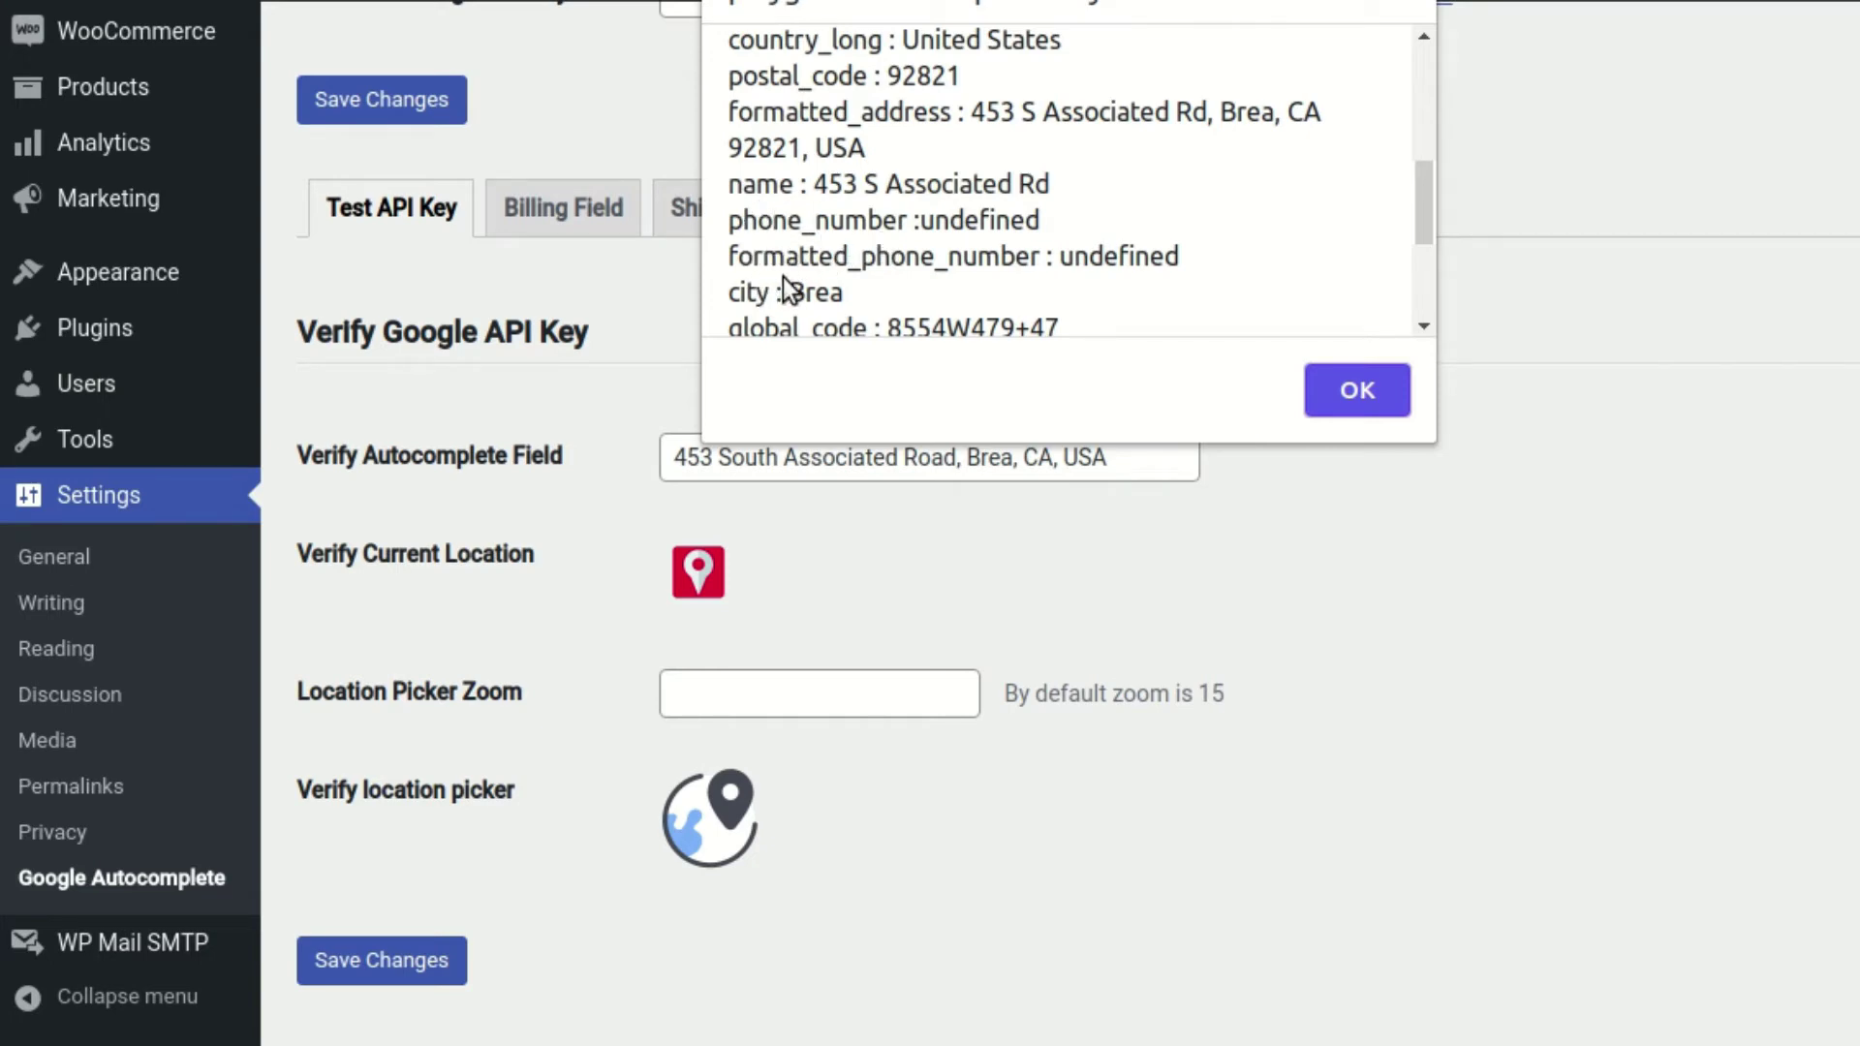
pyautogui.click(1352, 388)
pyautogui.click(573, 190)
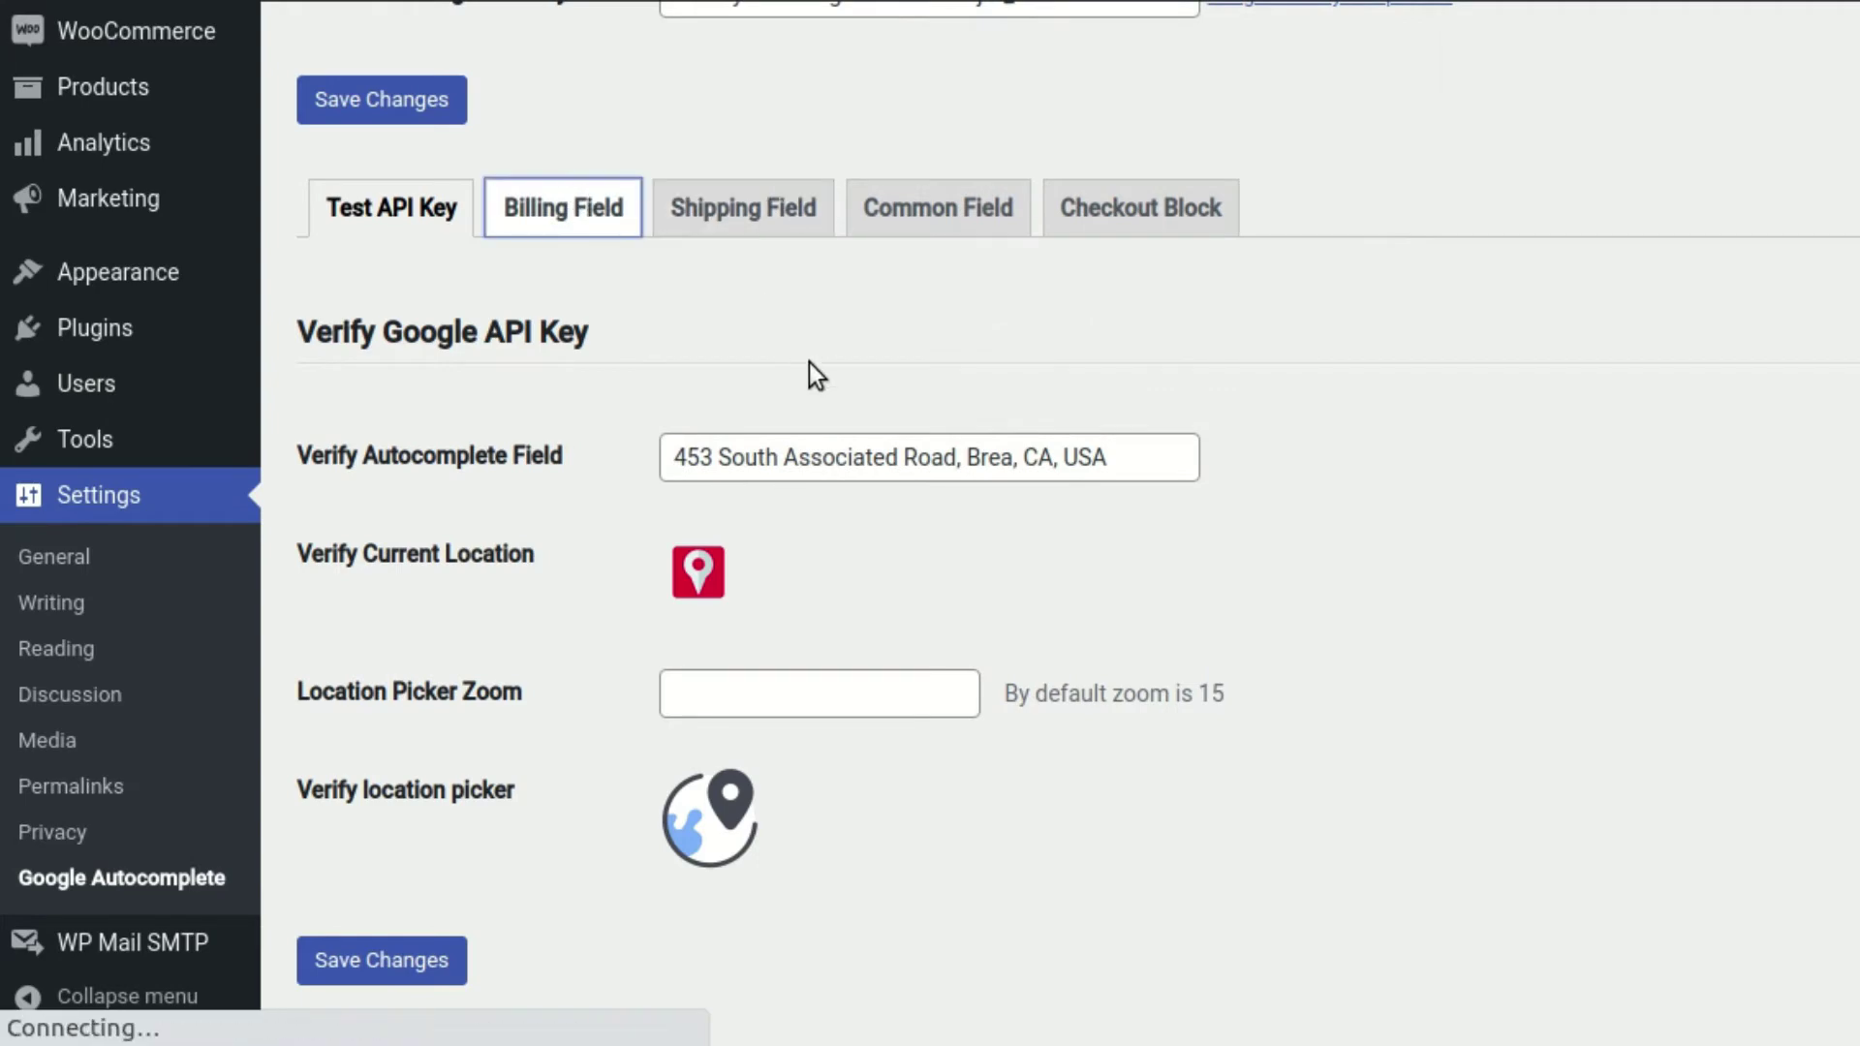
# Add formatted_address to the billing_address_1 mapping and save the settings
pyautogui.scroll(-7, 579, 616)
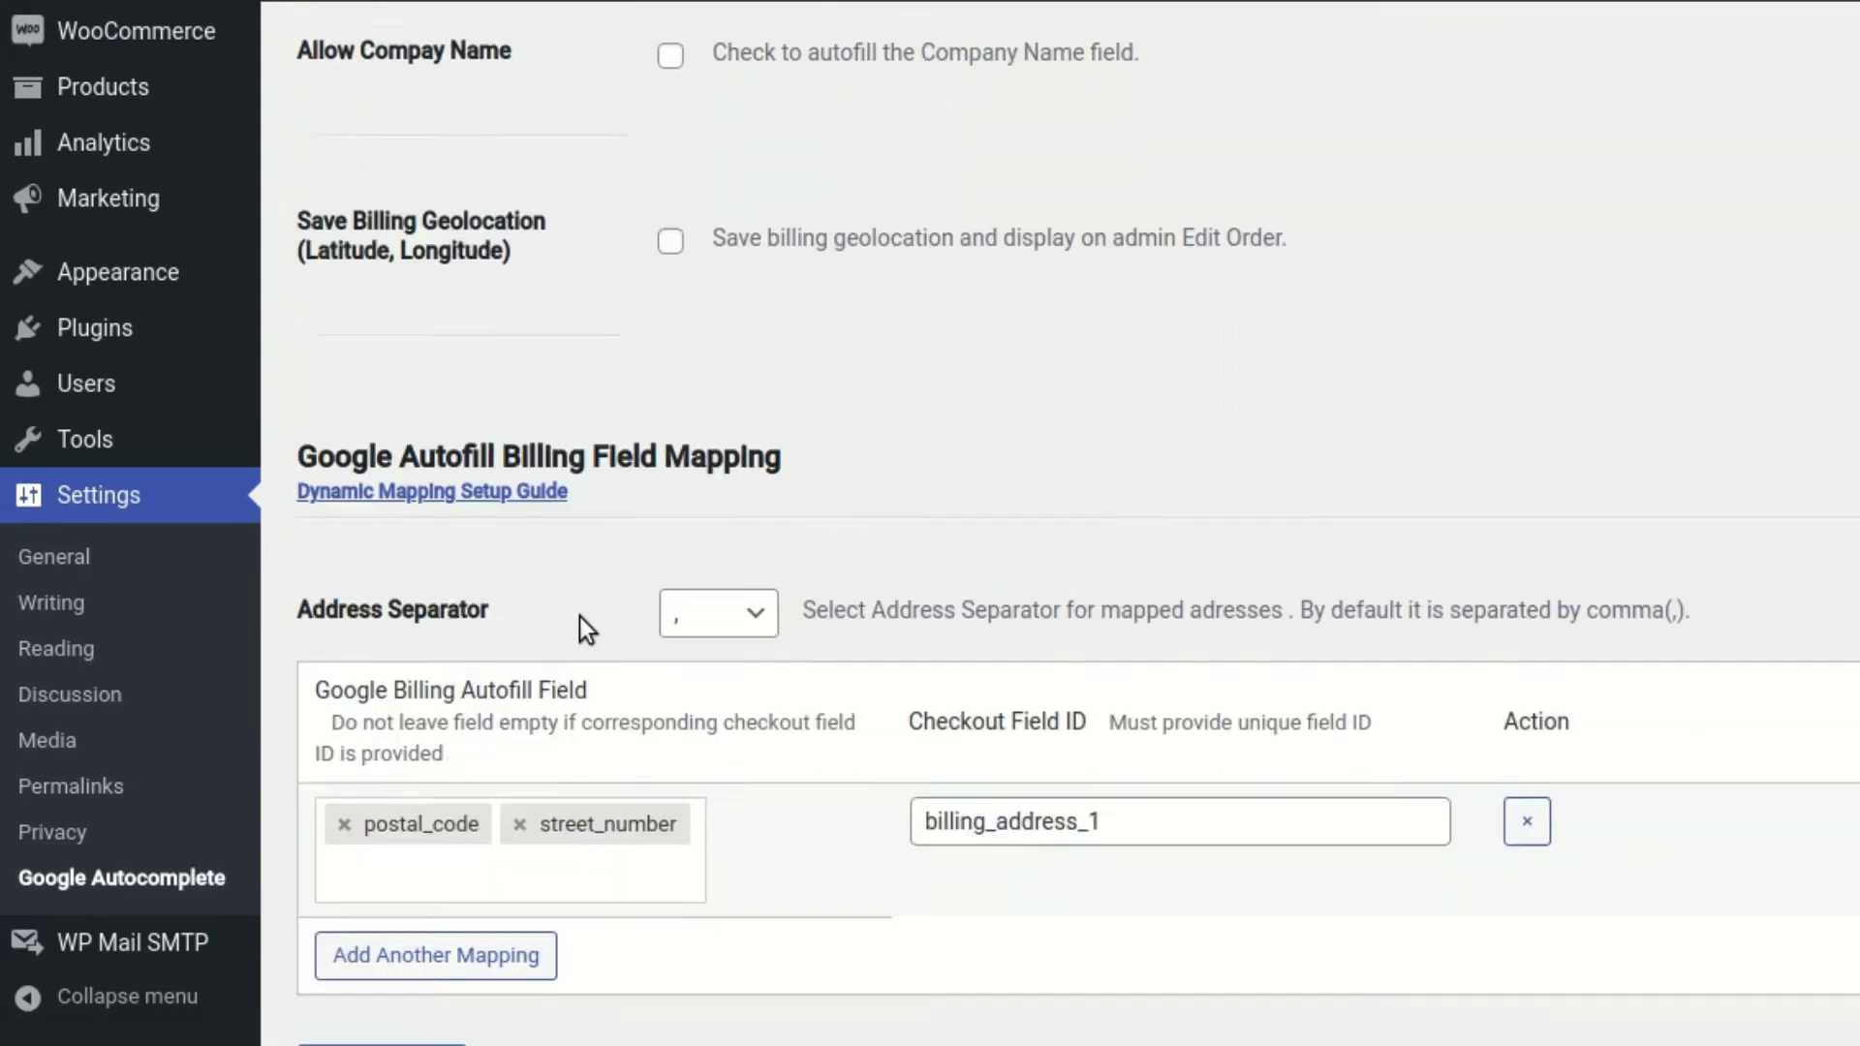
pyautogui.click(694, 700)
pyautogui.write('forma')
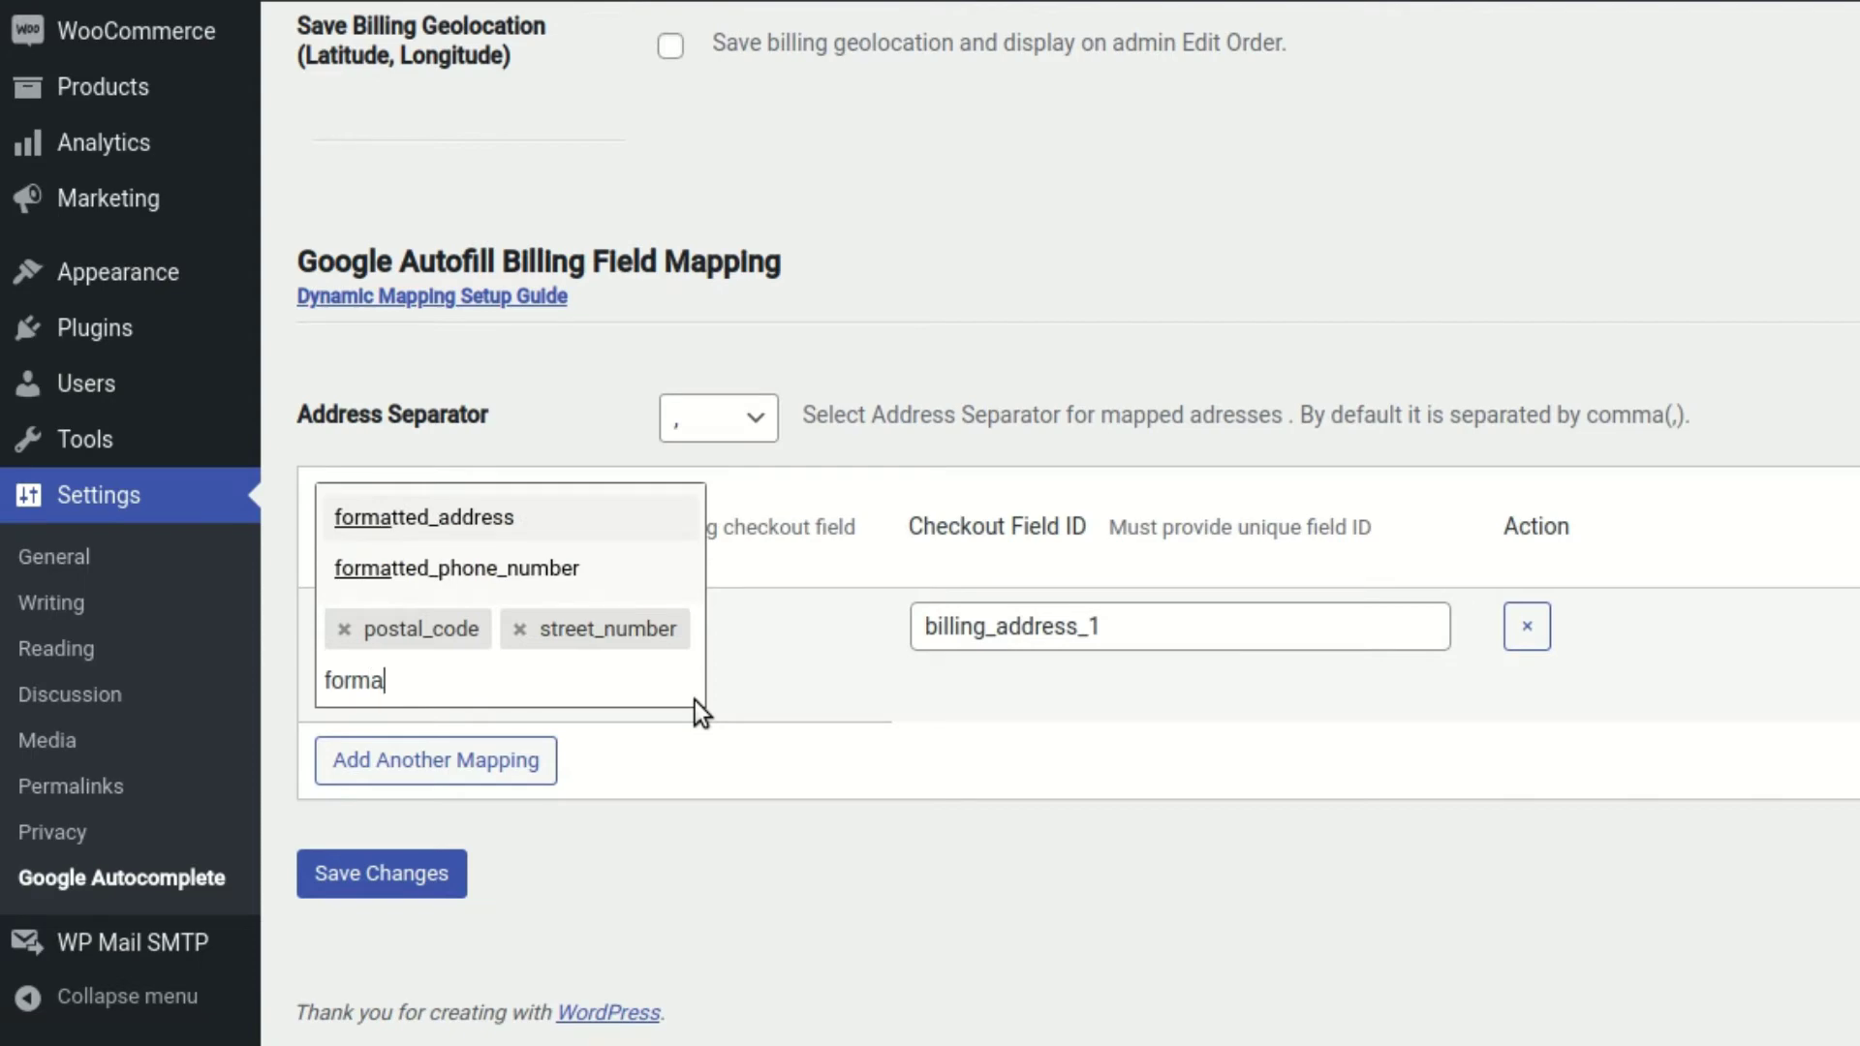
pyautogui.press('Return')
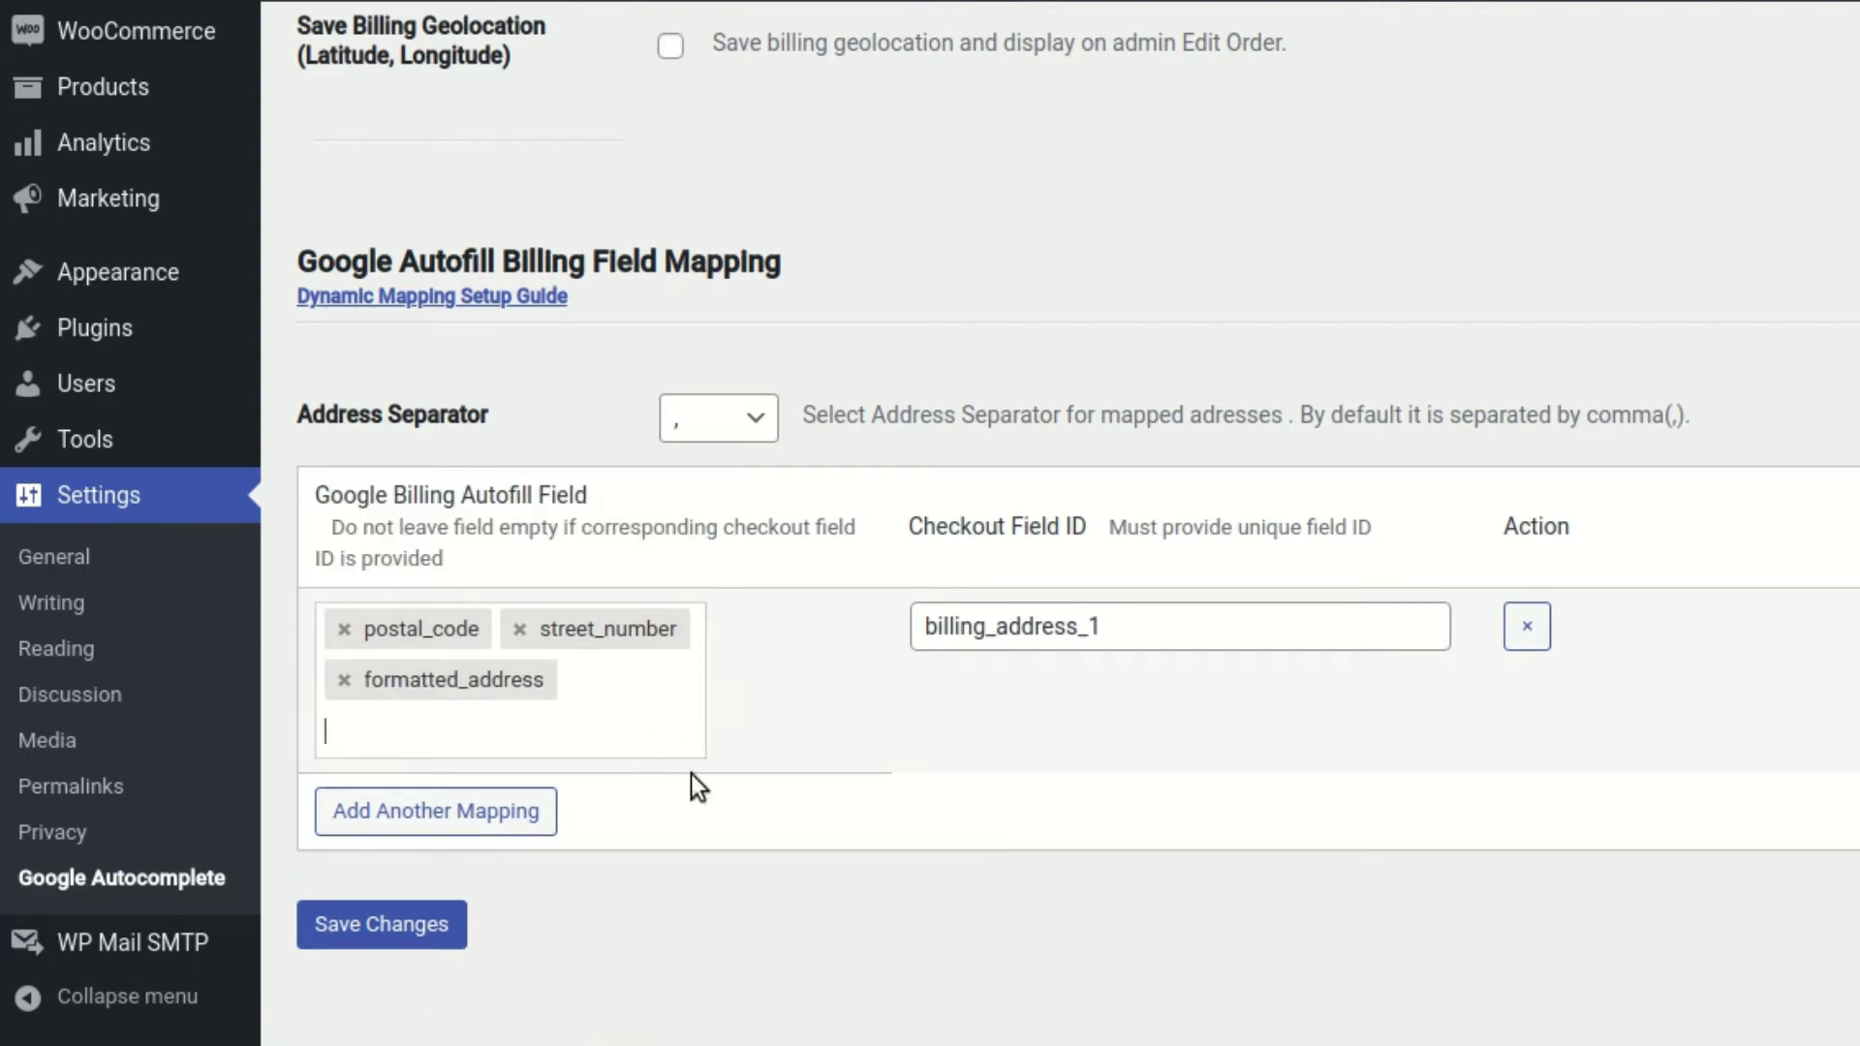
pyautogui.click(374, 923)
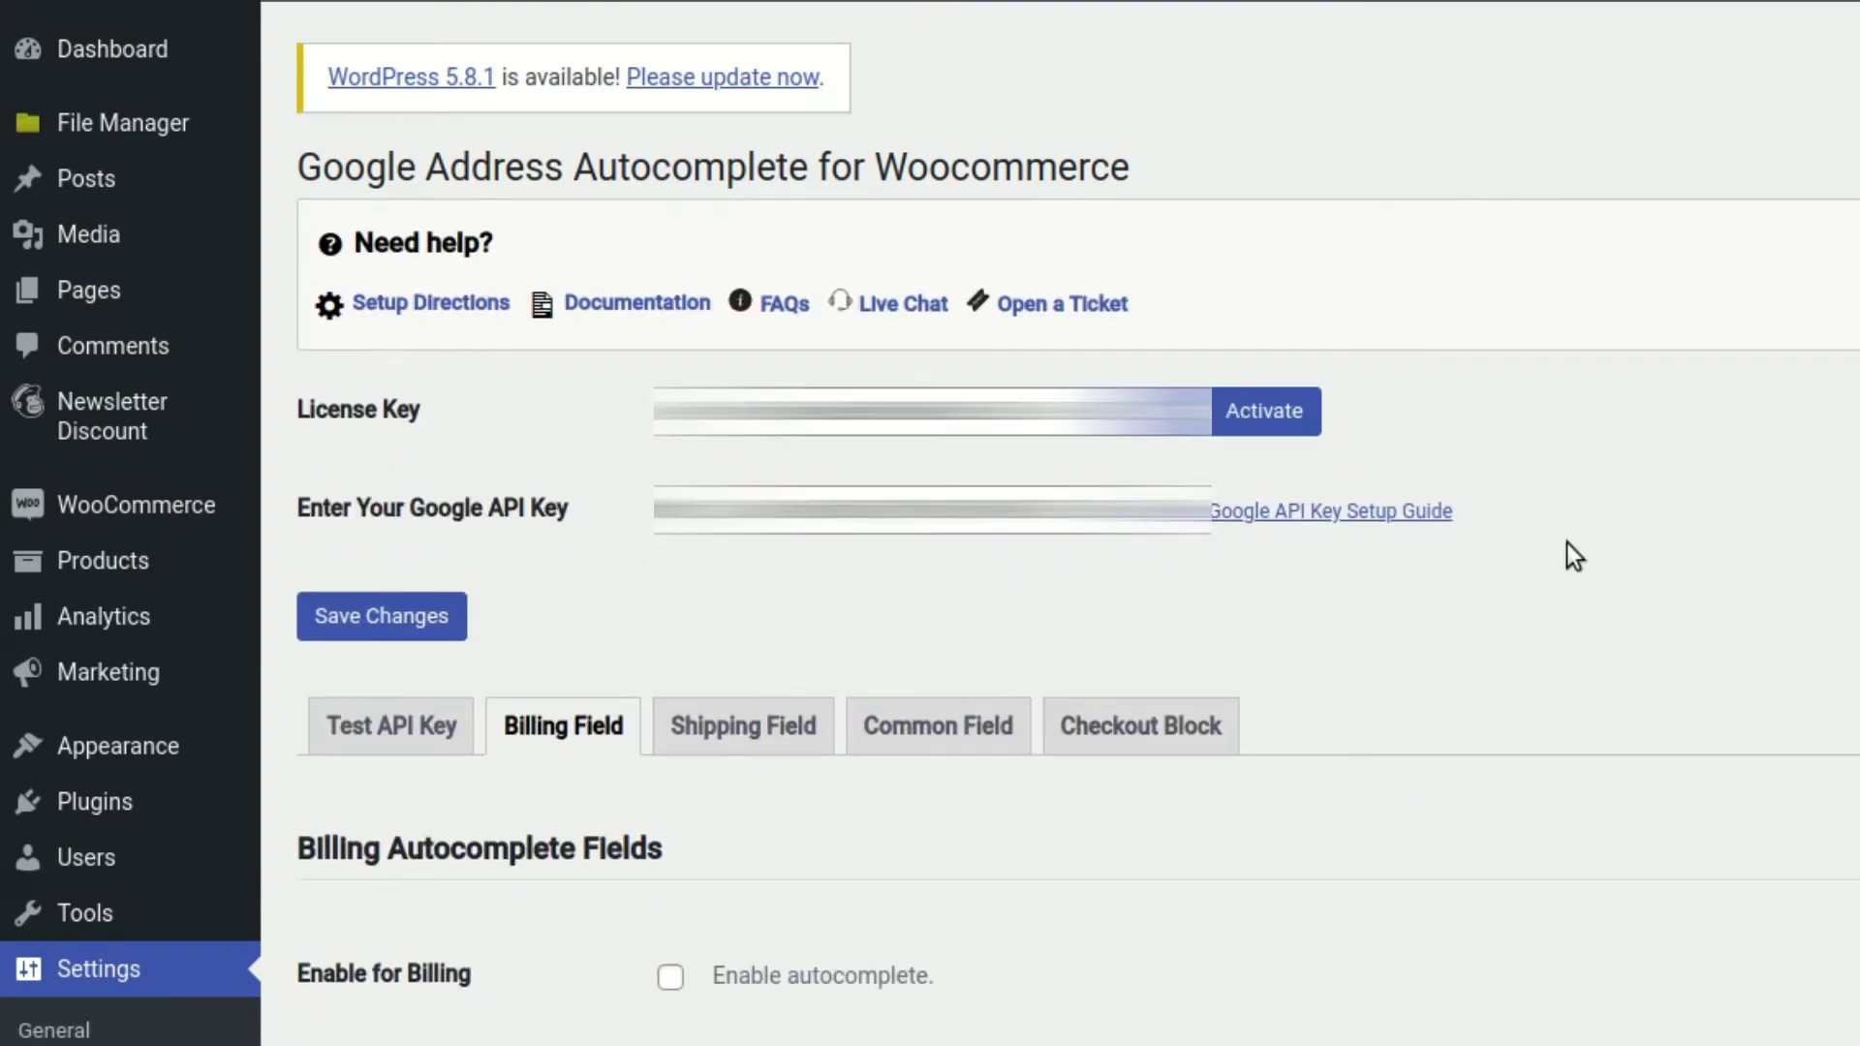
pyautogui.scroll(-15, 1566, 555)
pyautogui.rightClick(119, 434)
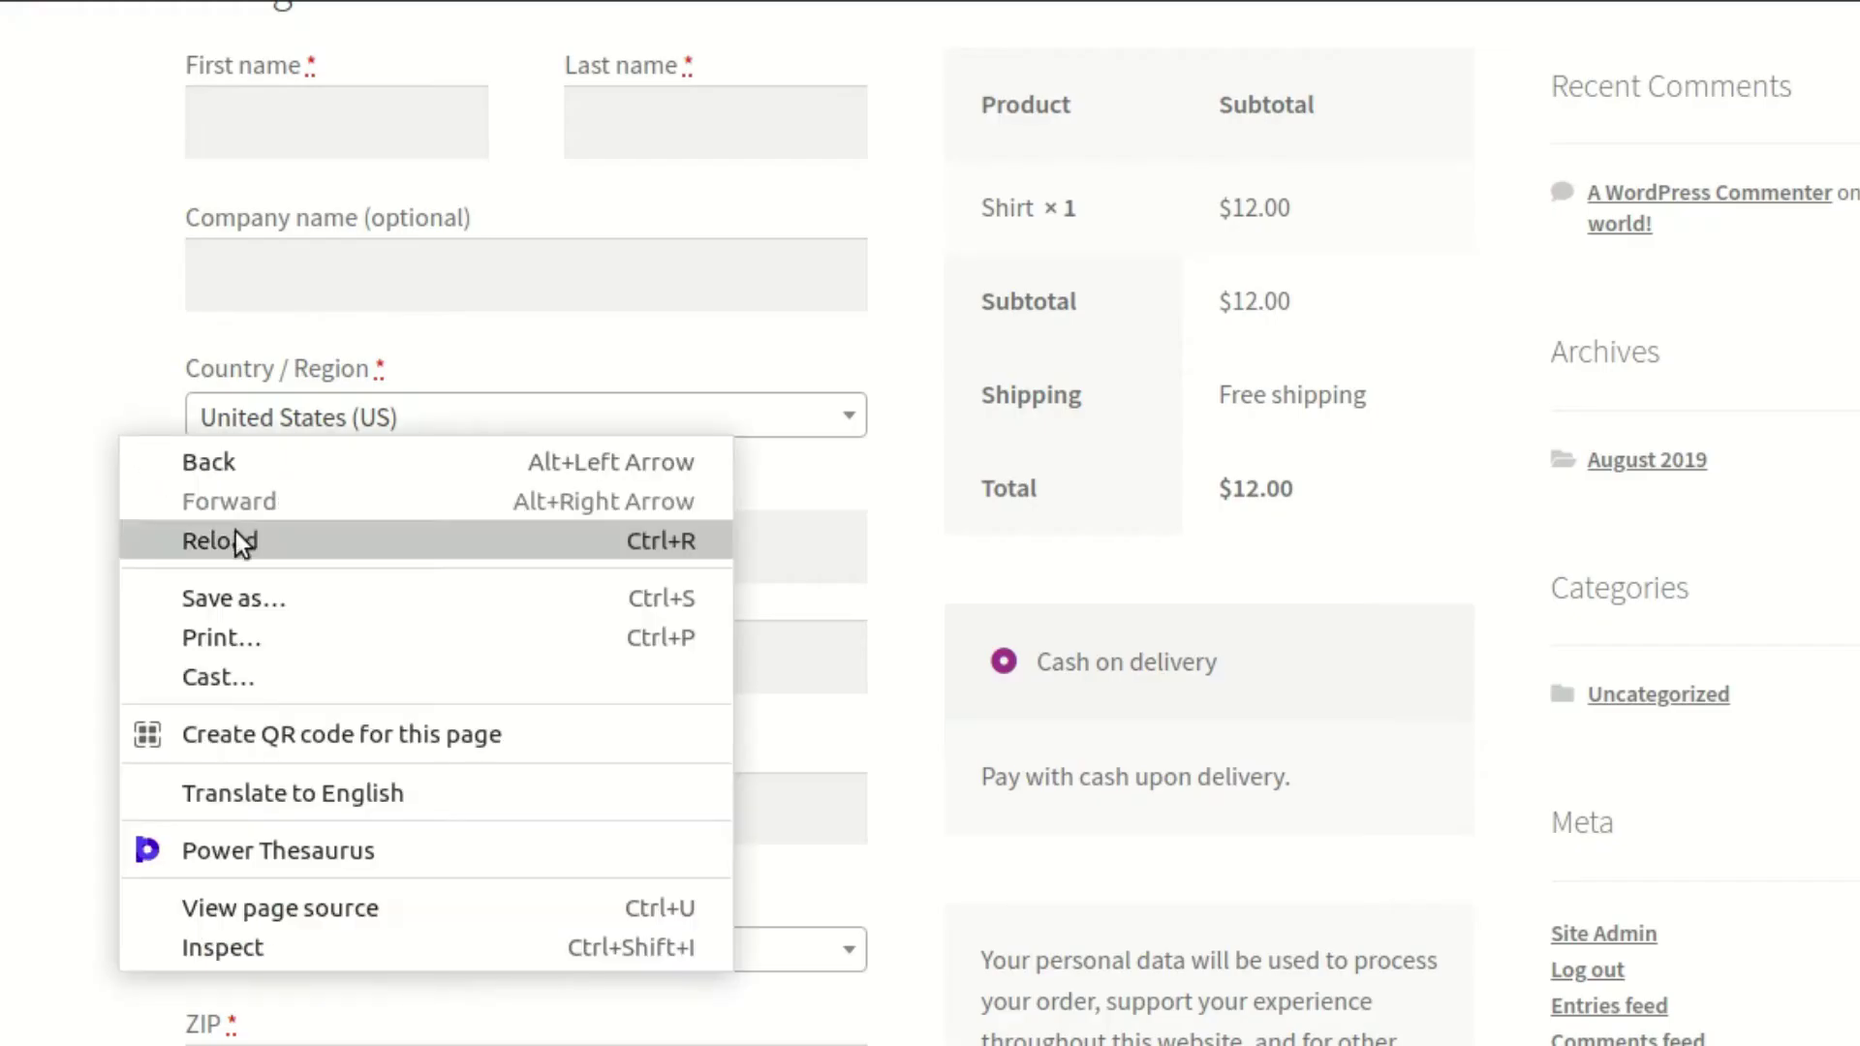
pyautogui.click(235, 536)
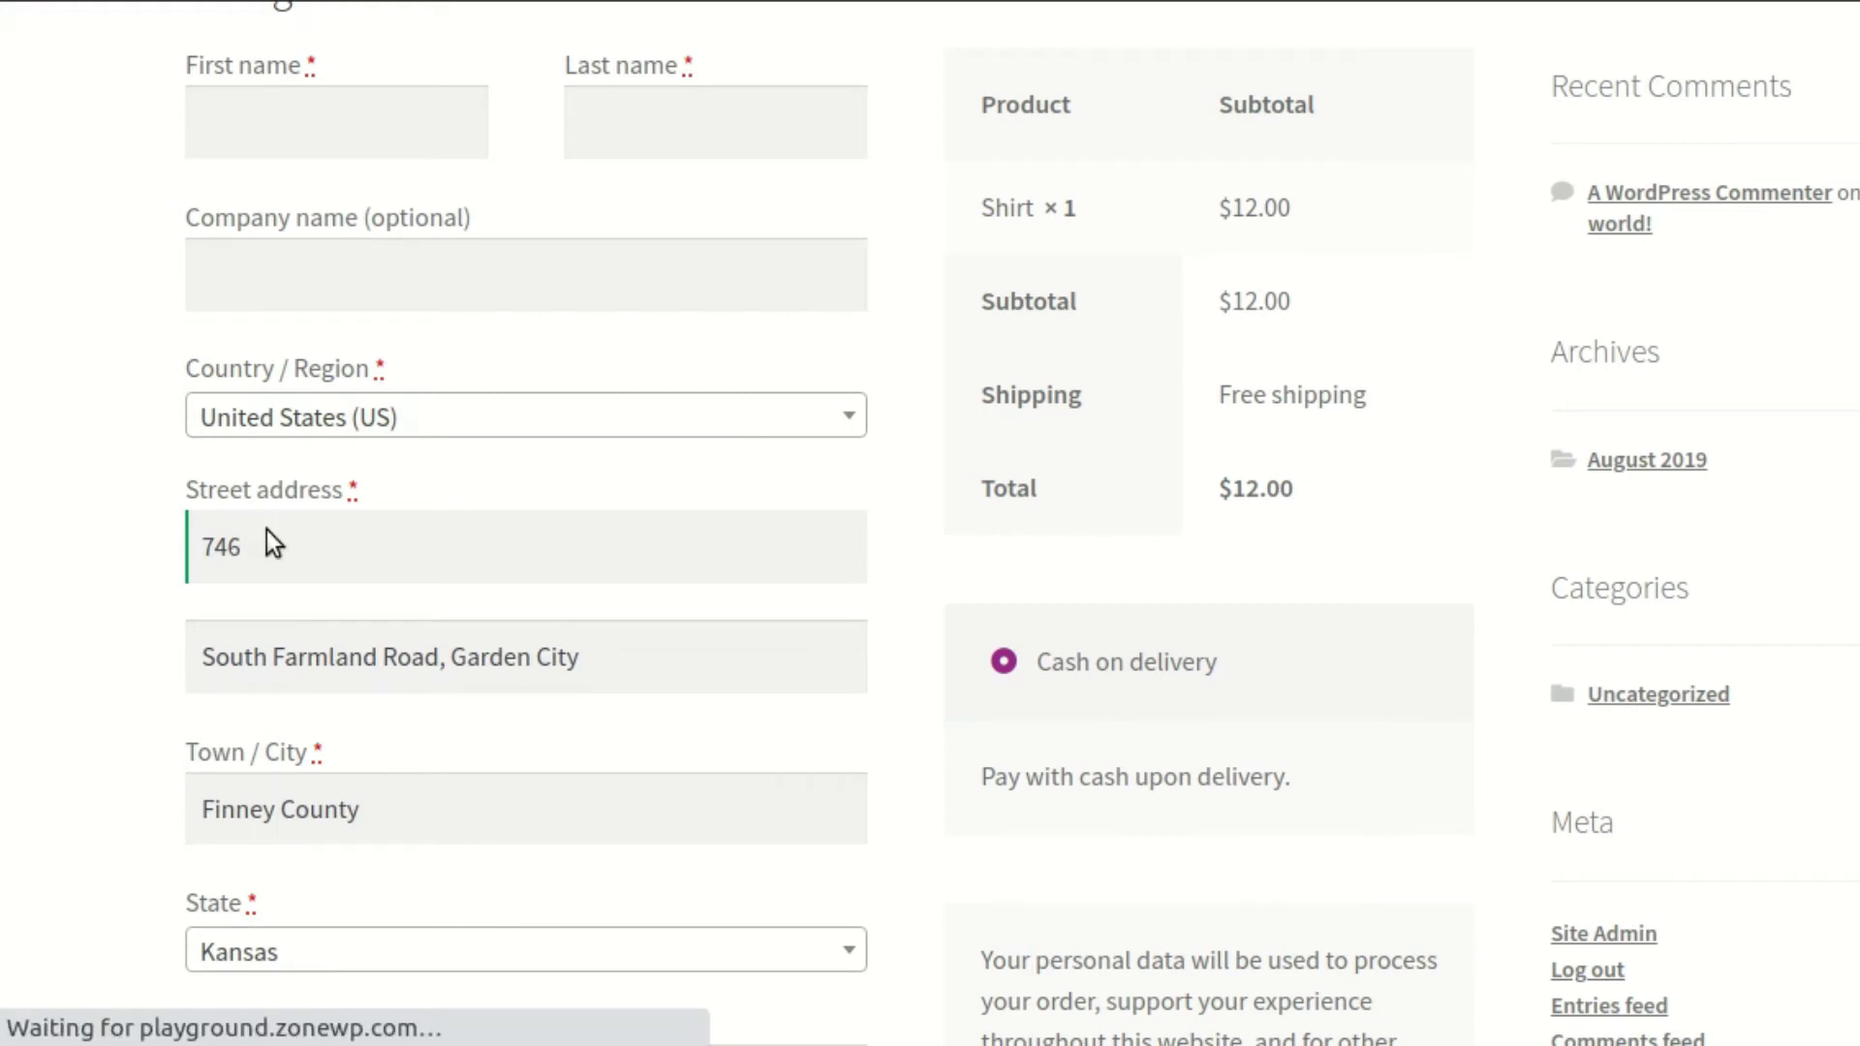
pyautogui.click(325, 548)
pyautogui.write('45')
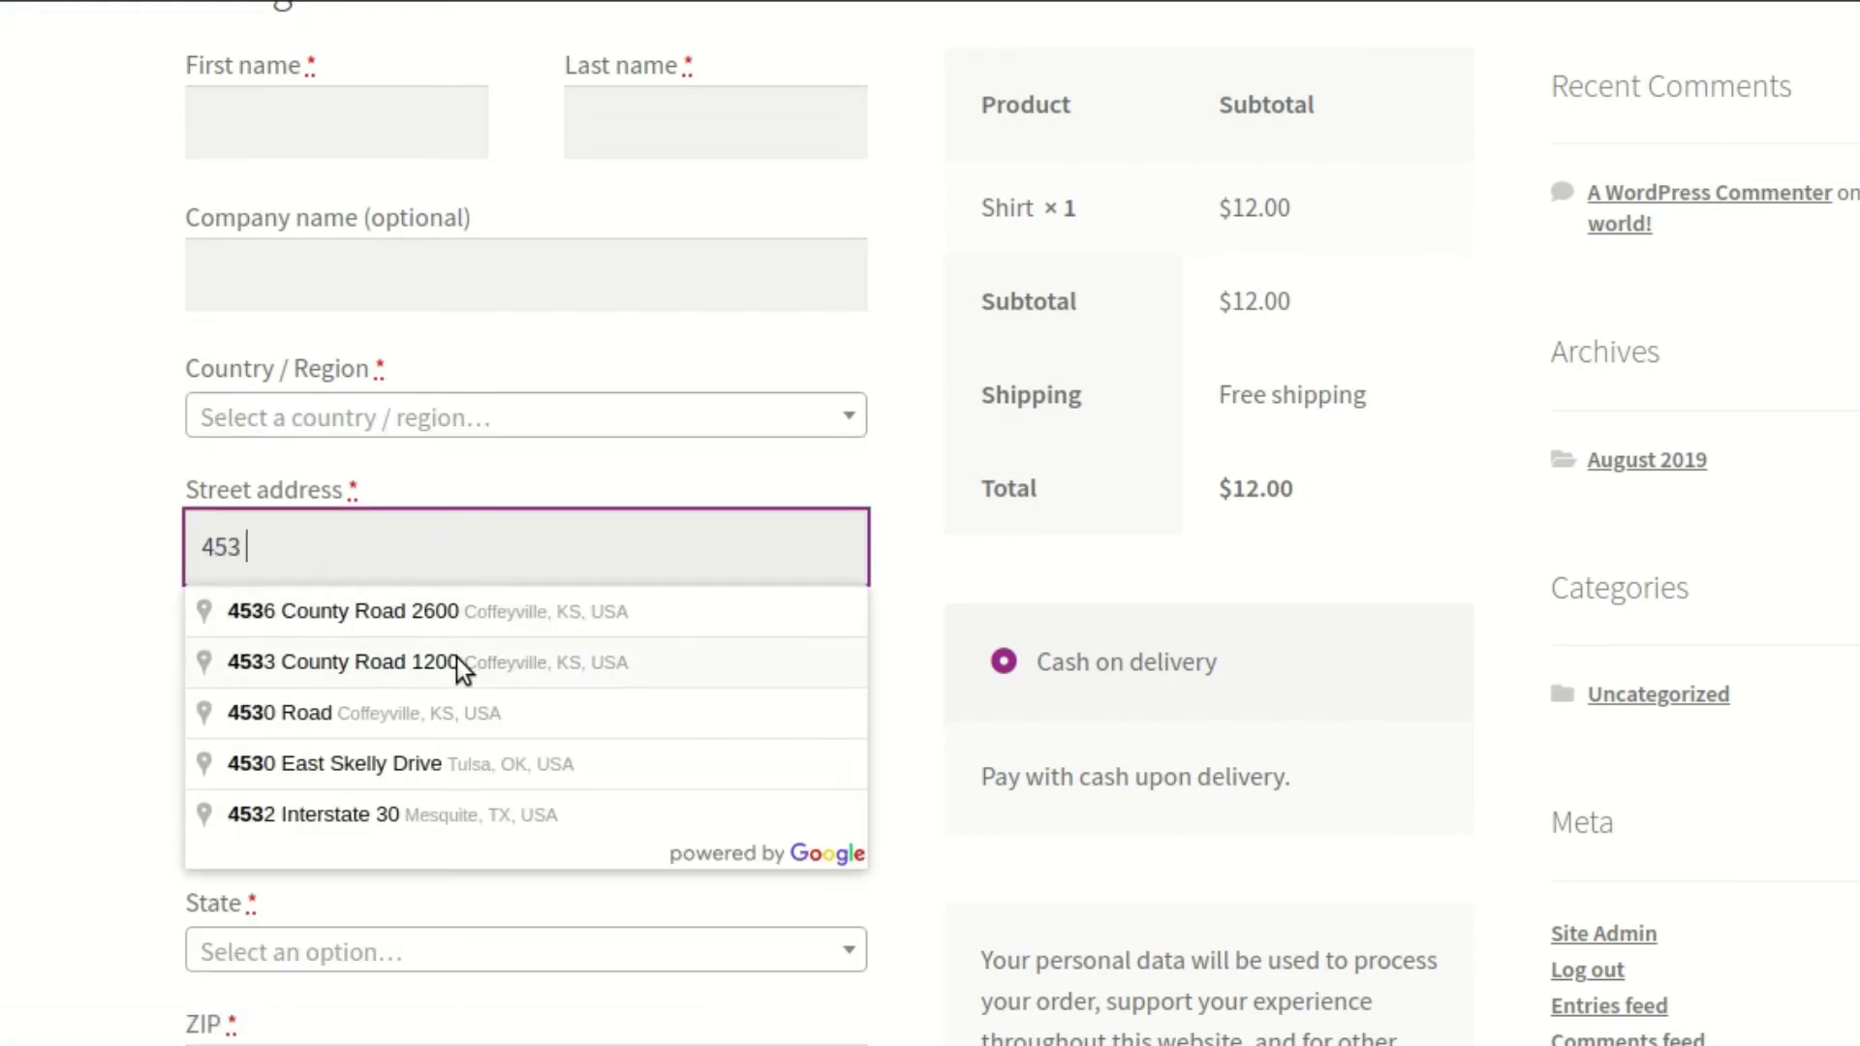
pyautogui.write('3')
pyautogui.click(482, 659)
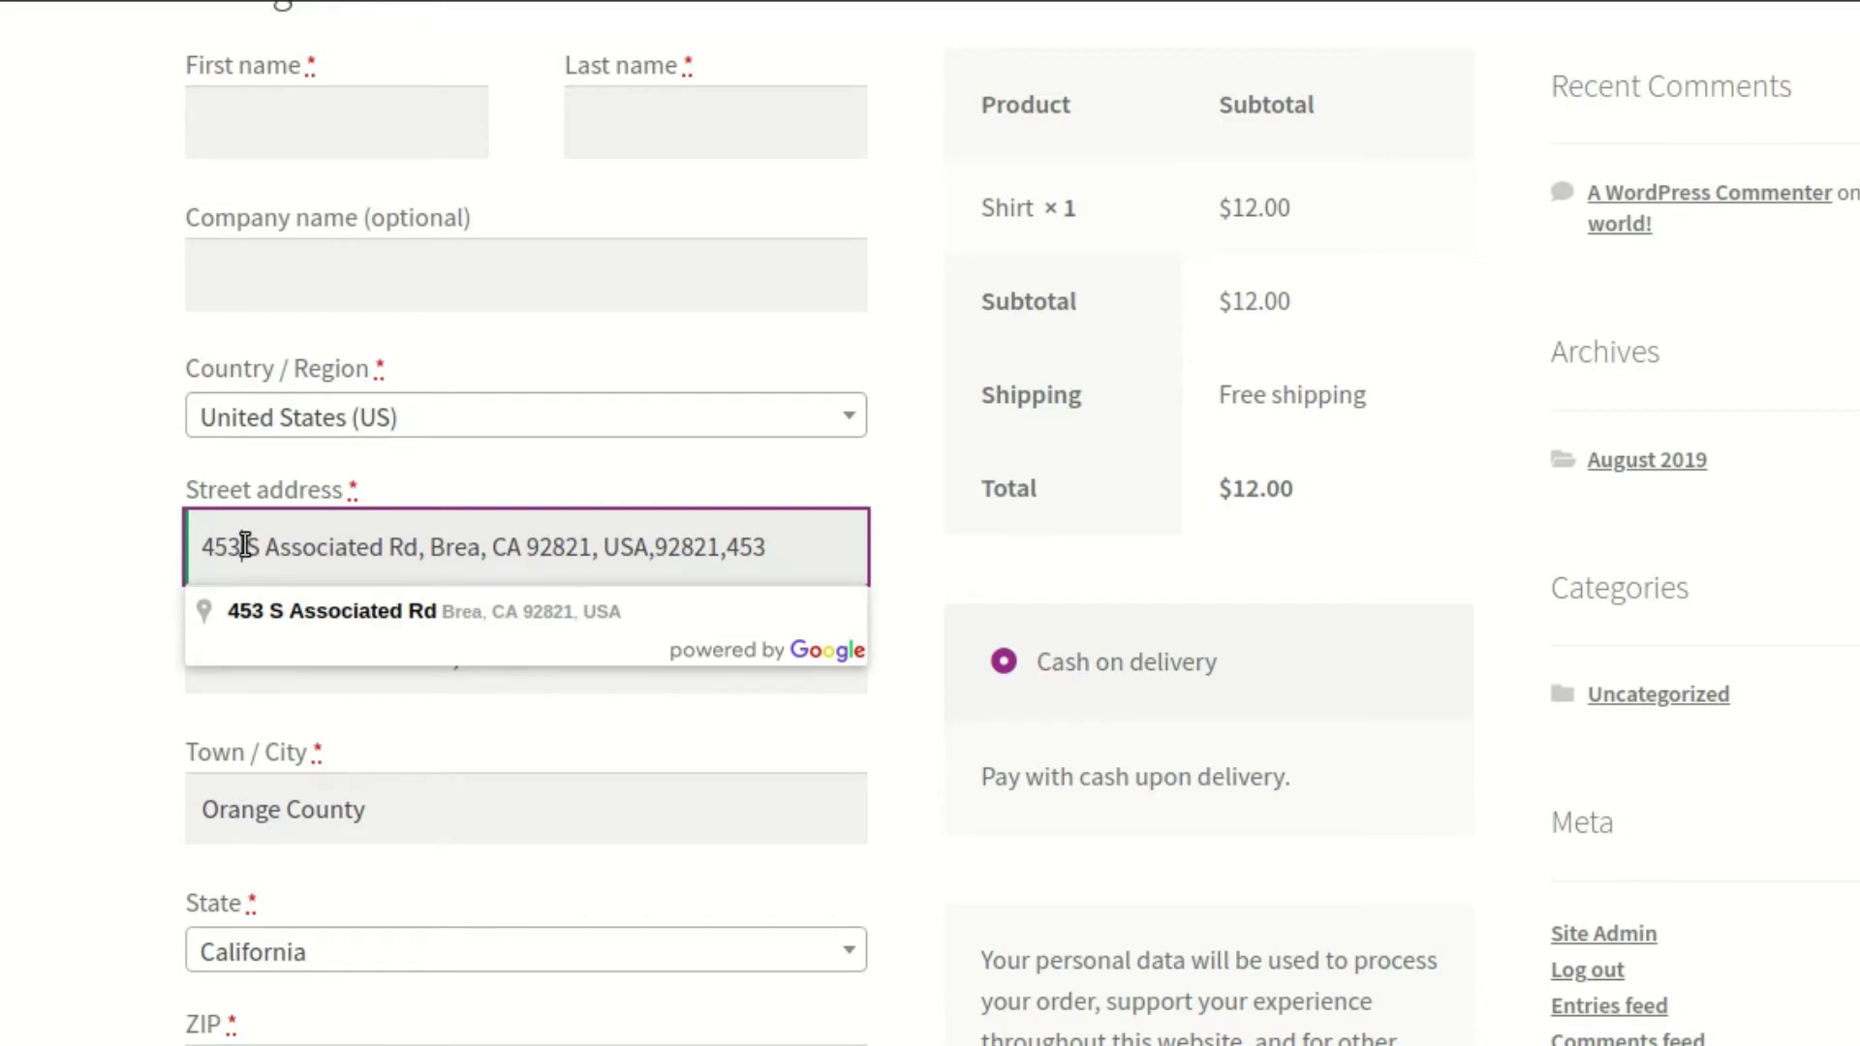
# Examine the combined street address and postal code, then drop street_number from the mapping
pyautogui.keyDown('shift'); pyautogui.click(240, 542); pyautogui.keyUp('shift')
pyautogui.moveTo(239, 543); pyautogui.dragTo(191, 549)
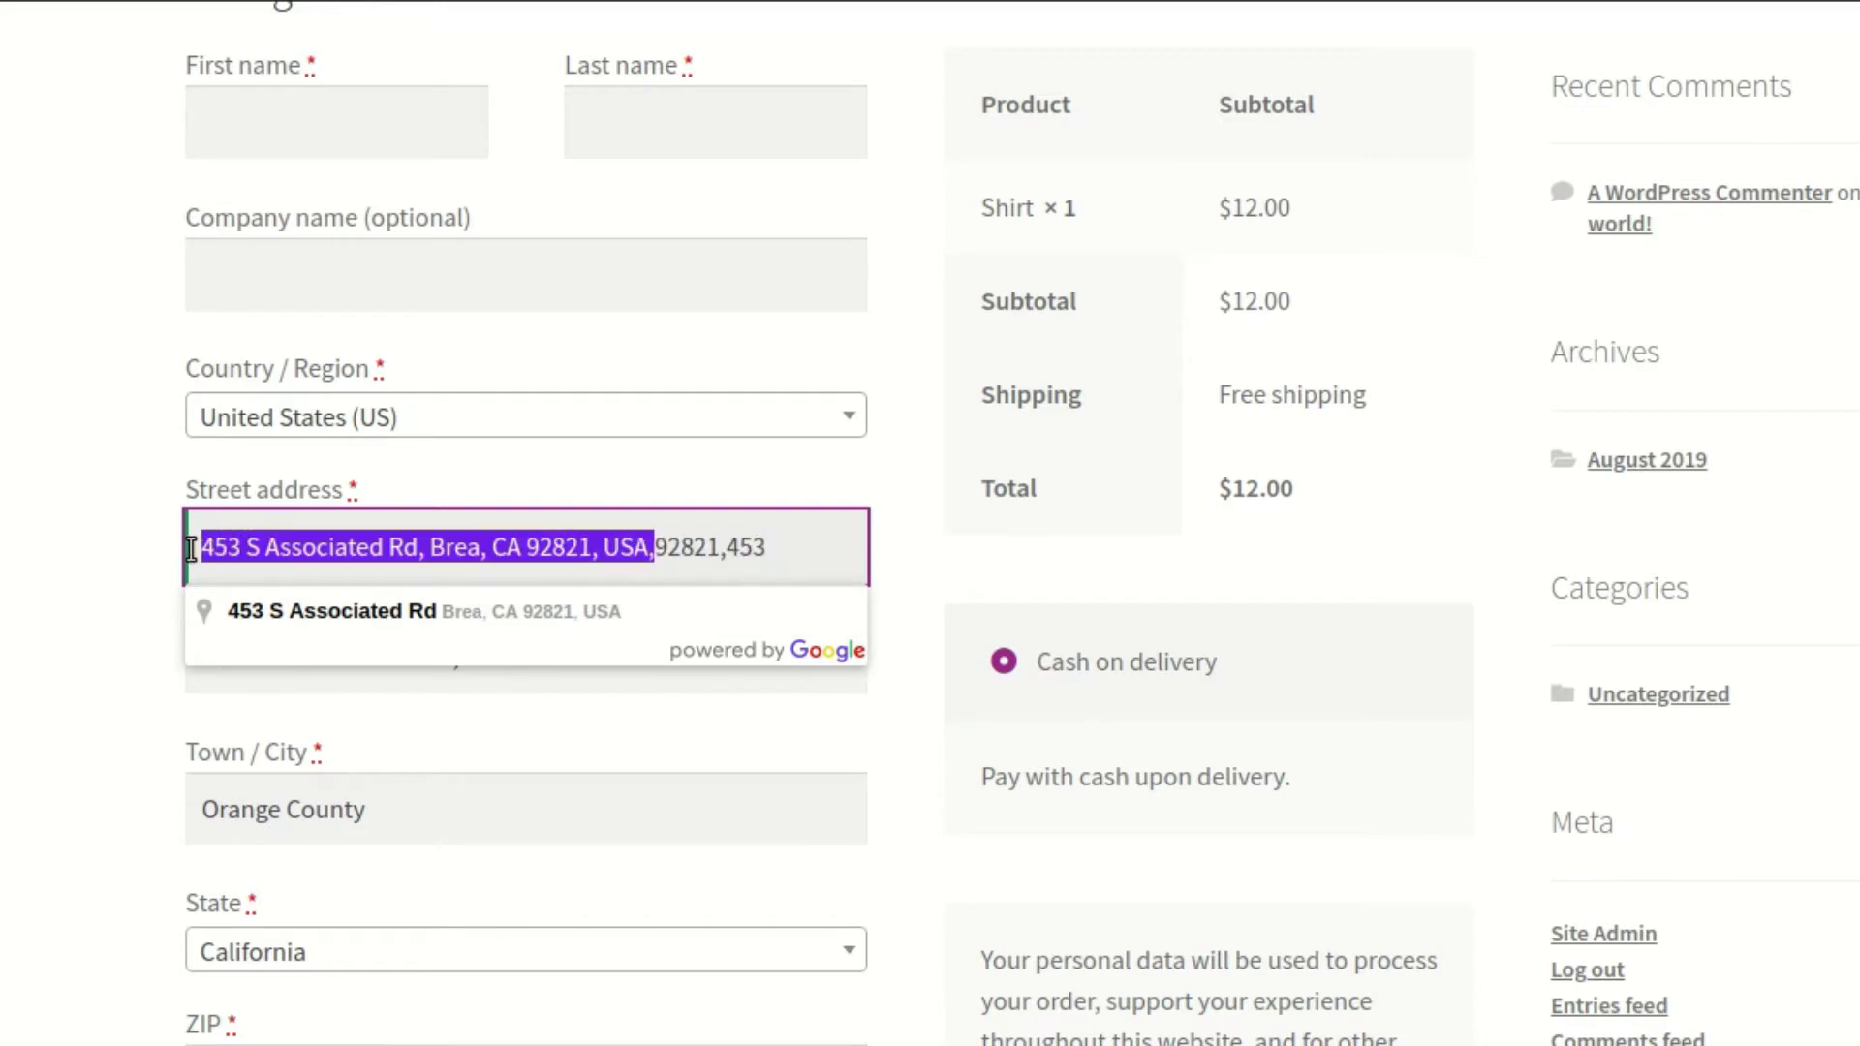
pyautogui.click(677, 549)
pyautogui.moveTo(647, 547); pyautogui.dragTo(781, 548)
pyautogui.click(915, 601)
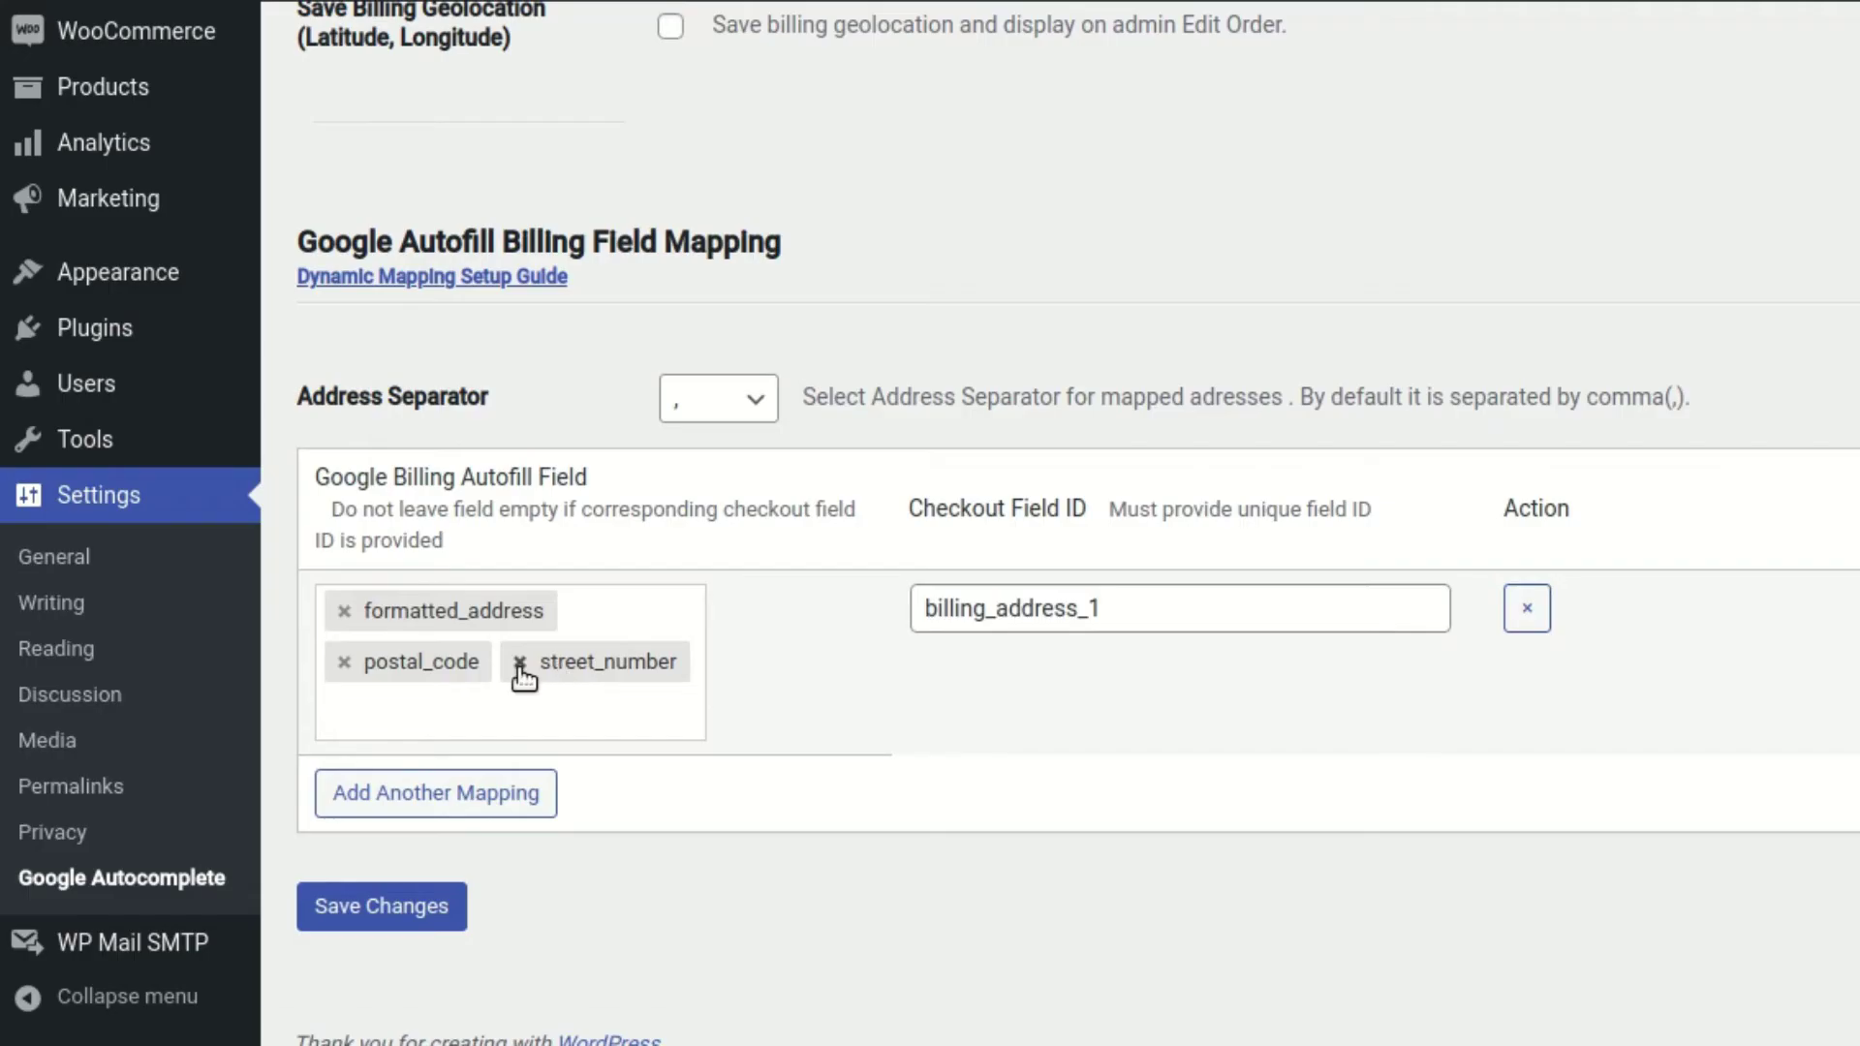
pyautogui.click(519, 668)
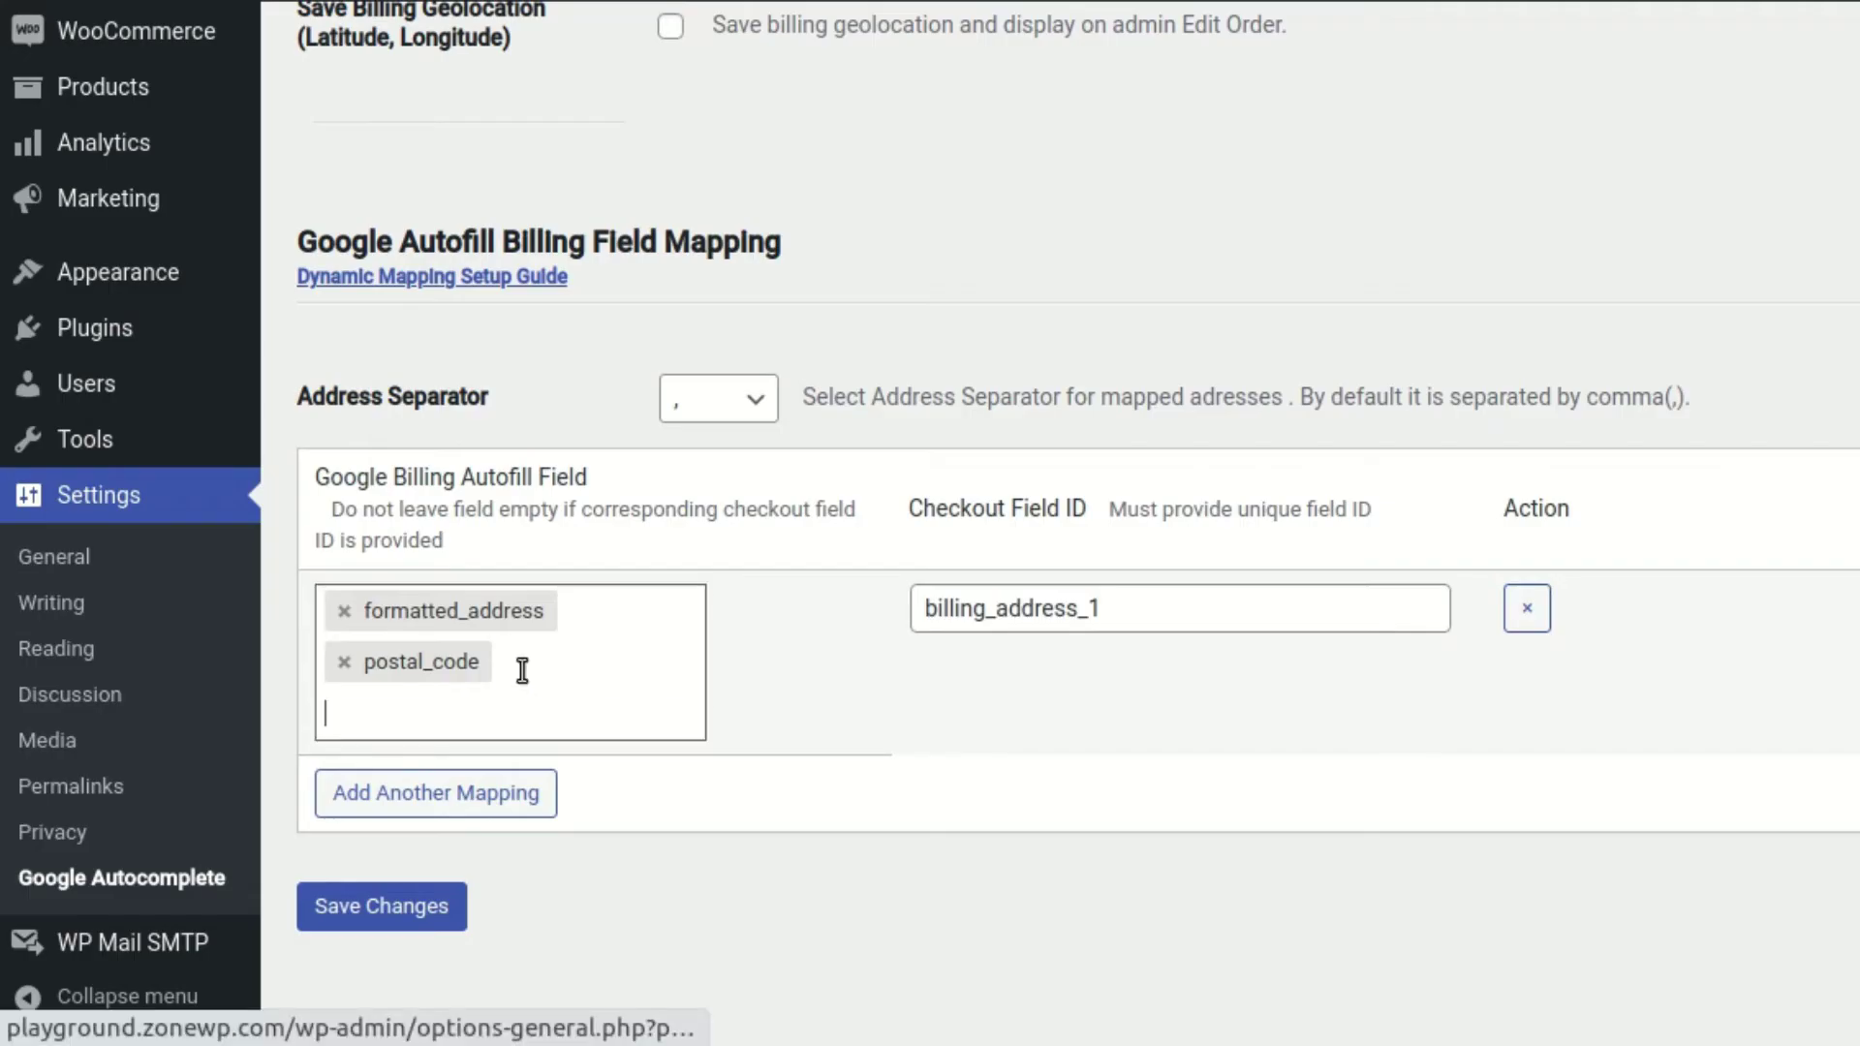
# Replace postal_code and formatted_address in the first mapping with city, compound_code and country_long
pyautogui.click(343, 662)
pyautogui.click(344, 611)
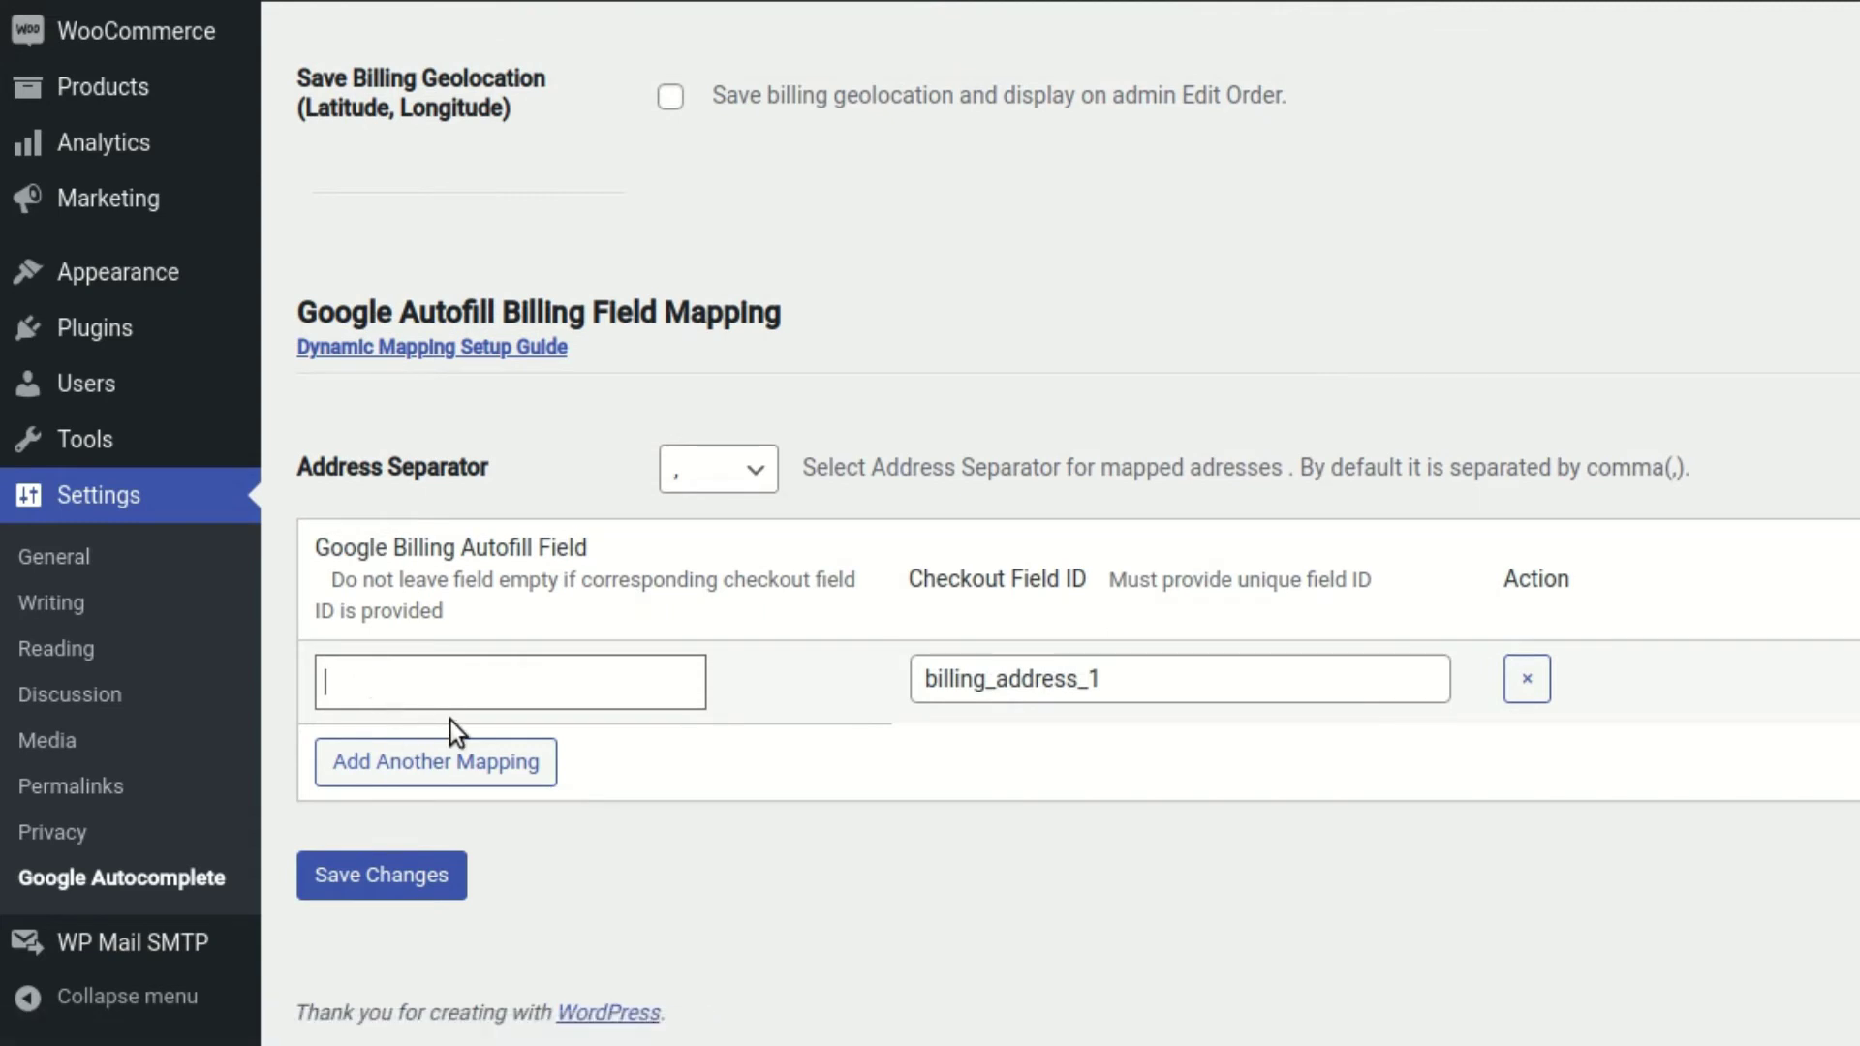
pyautogui.click(546, 684)
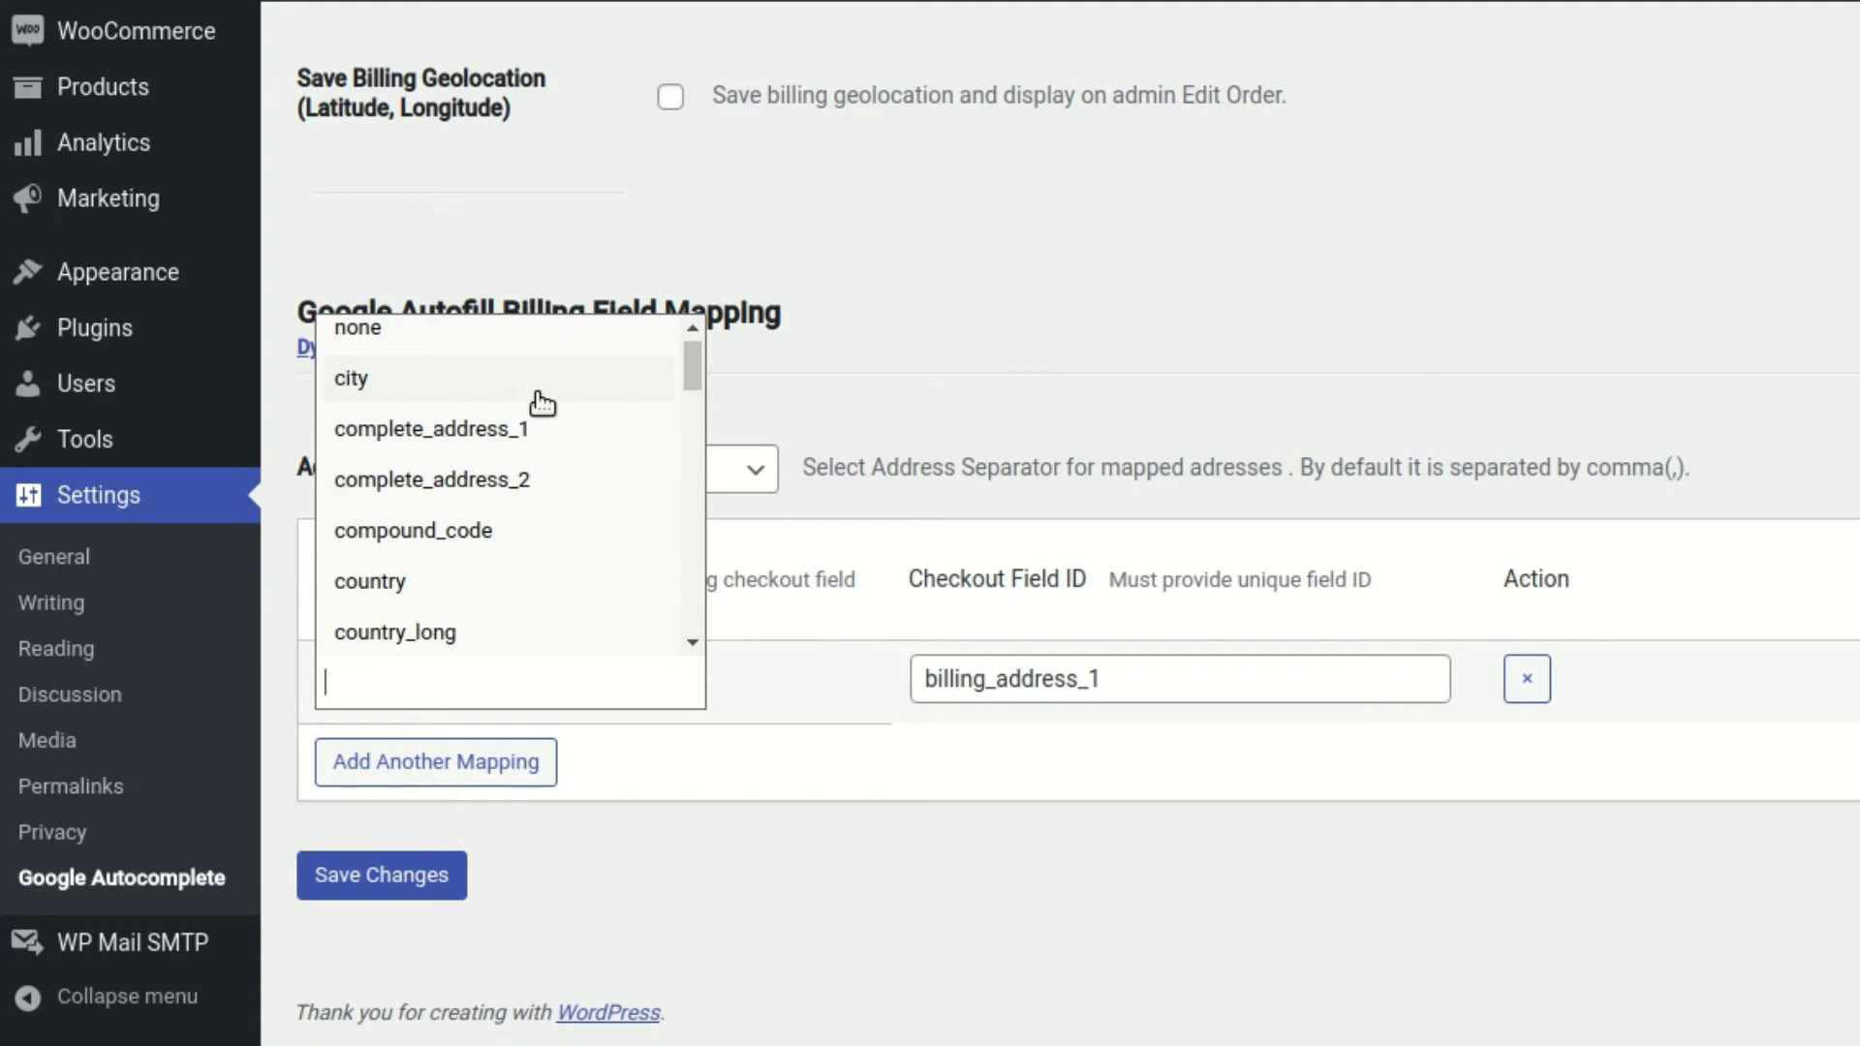
pyautogui.click(543, 402)
pyautogui.click(538, 701)
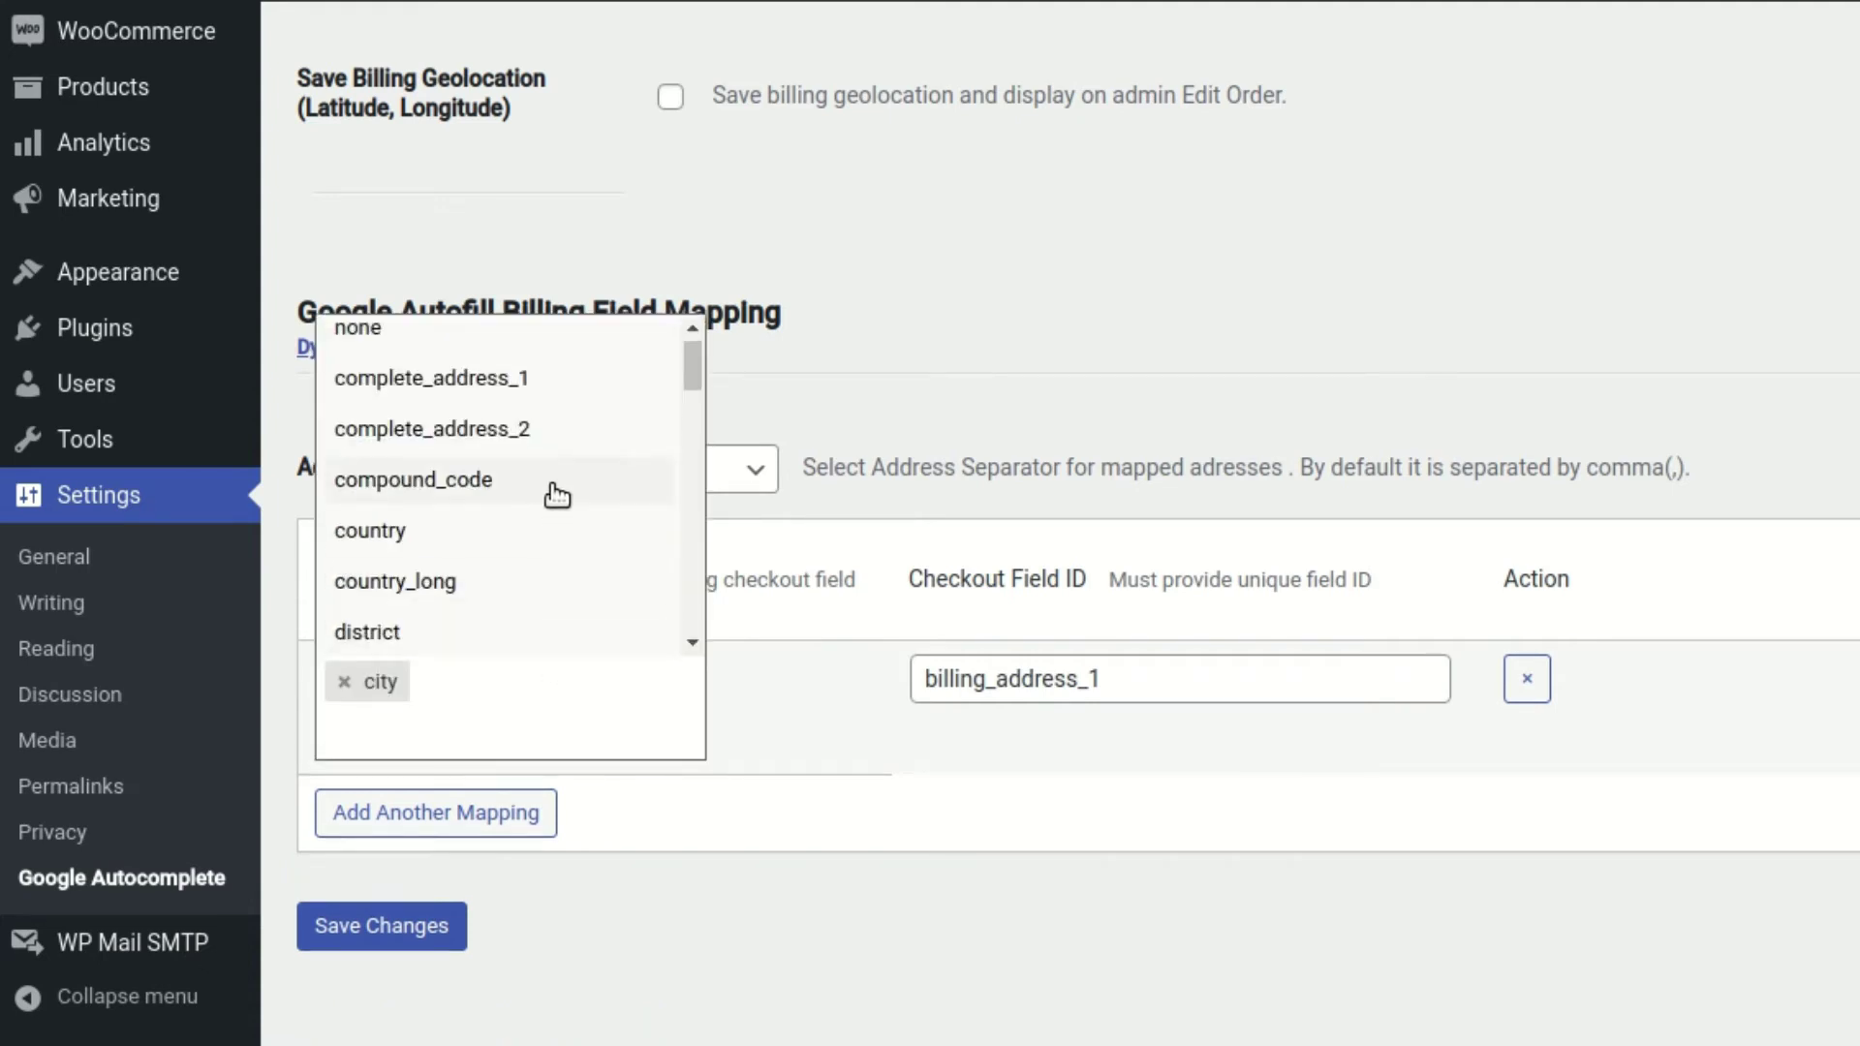
pyautogui.click(557, 494)
pyautogui.click(562, 741)
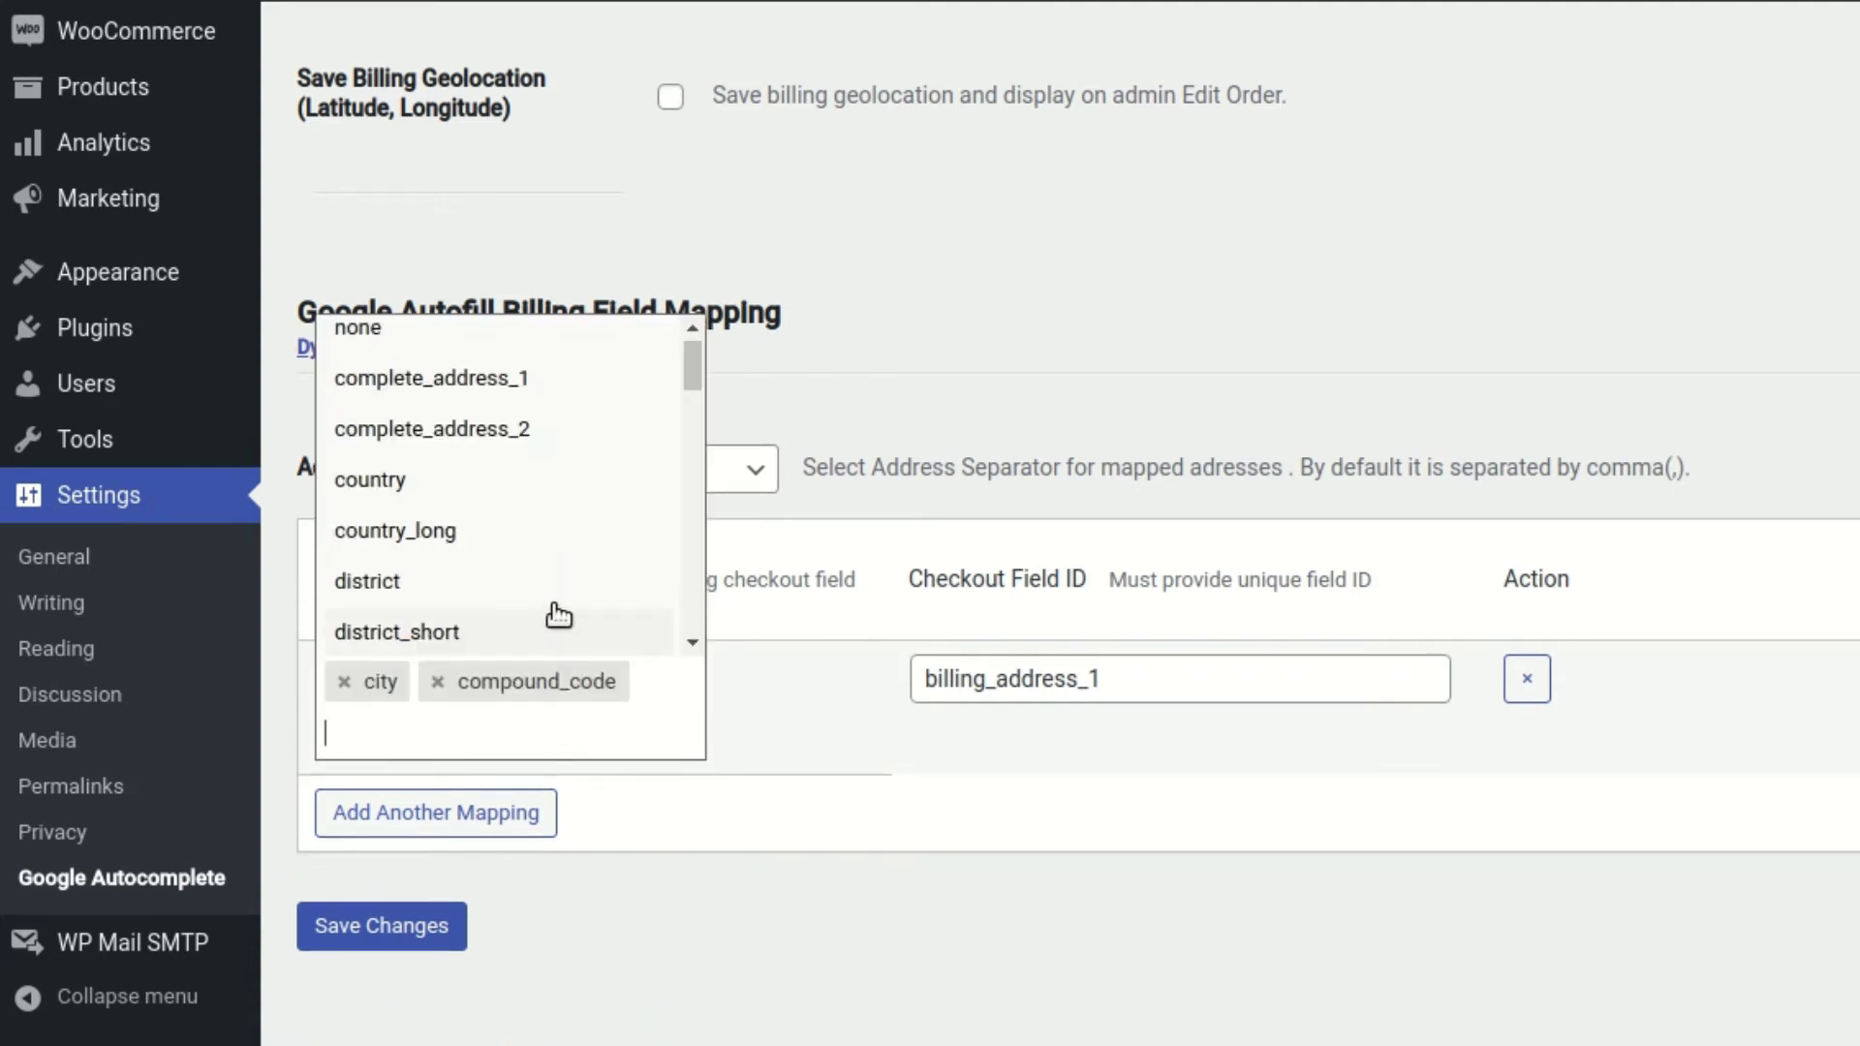
pyautogui.click(524, 533)
# Add a second mapping row for billing_address_2 using street_number and complete_address_2
pyautogui.click(528, 788)
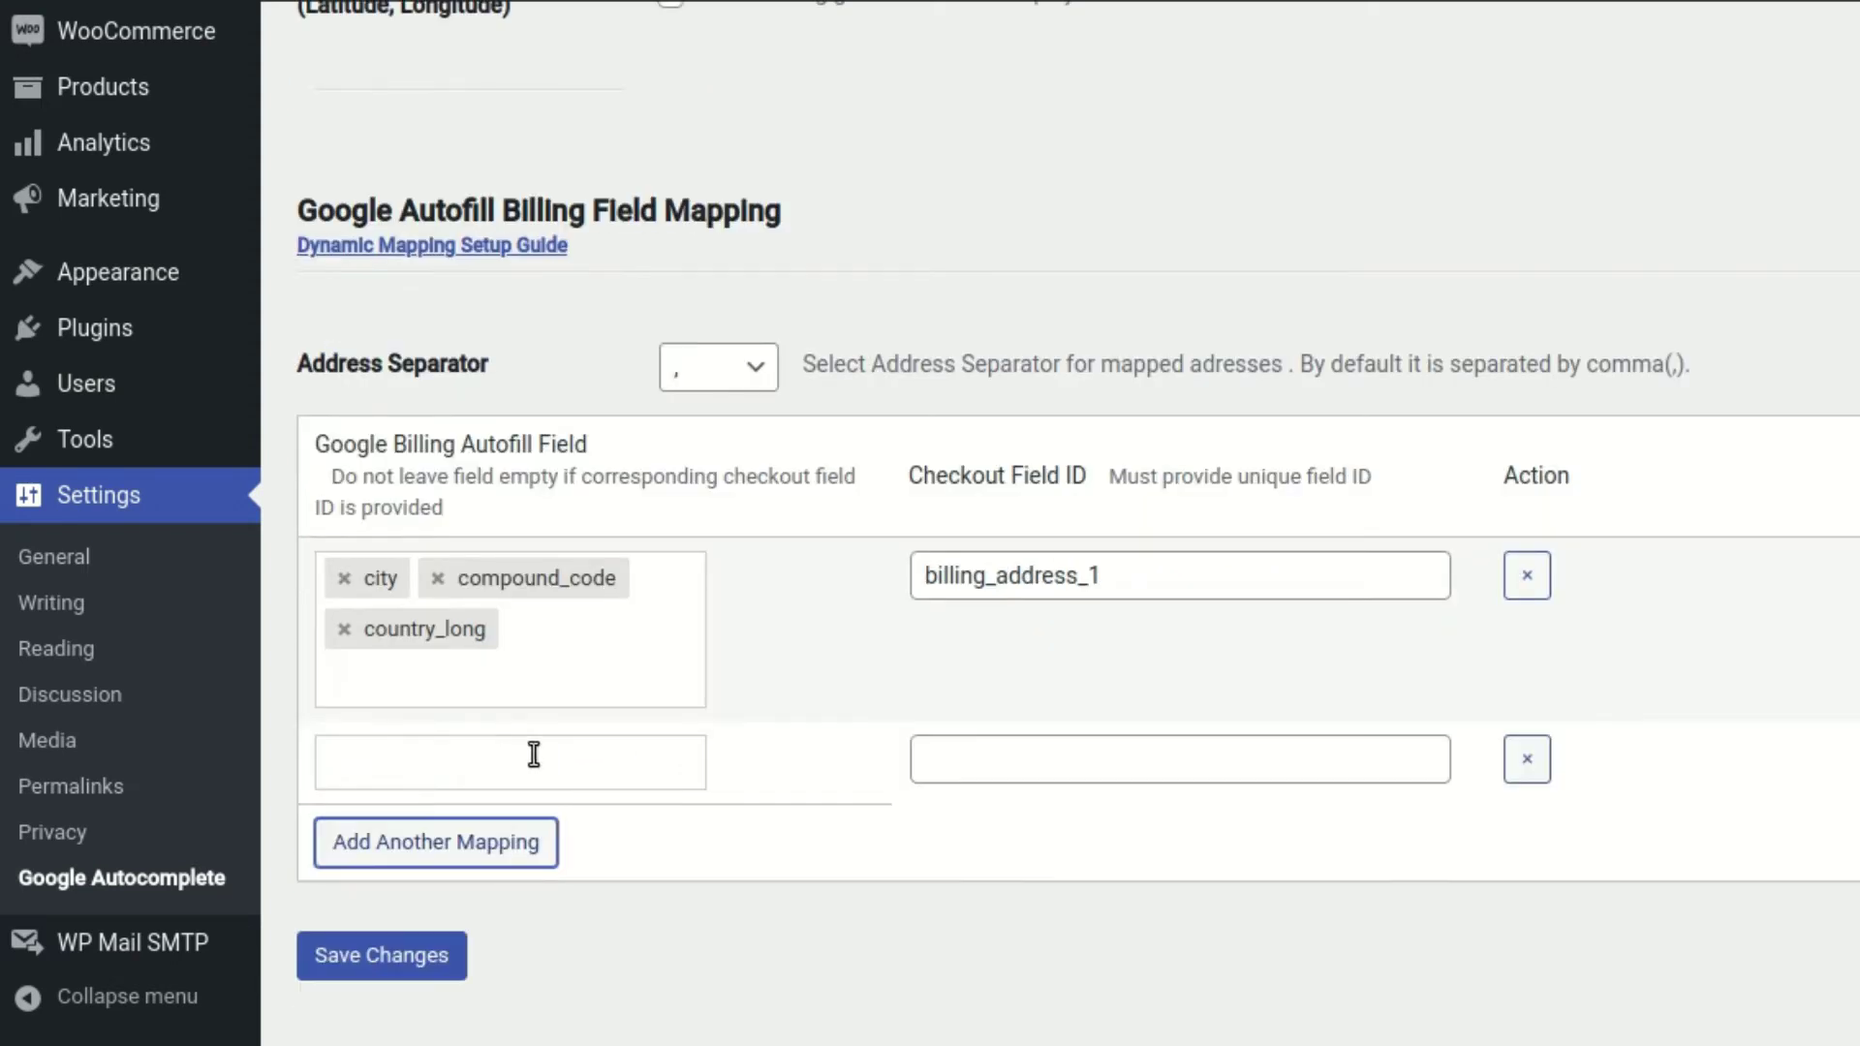
pyautogui.click(998, 761)
pyautogui.doubleClick(1012, 575)
pyautogui.hotkey('ctrl', 'c')
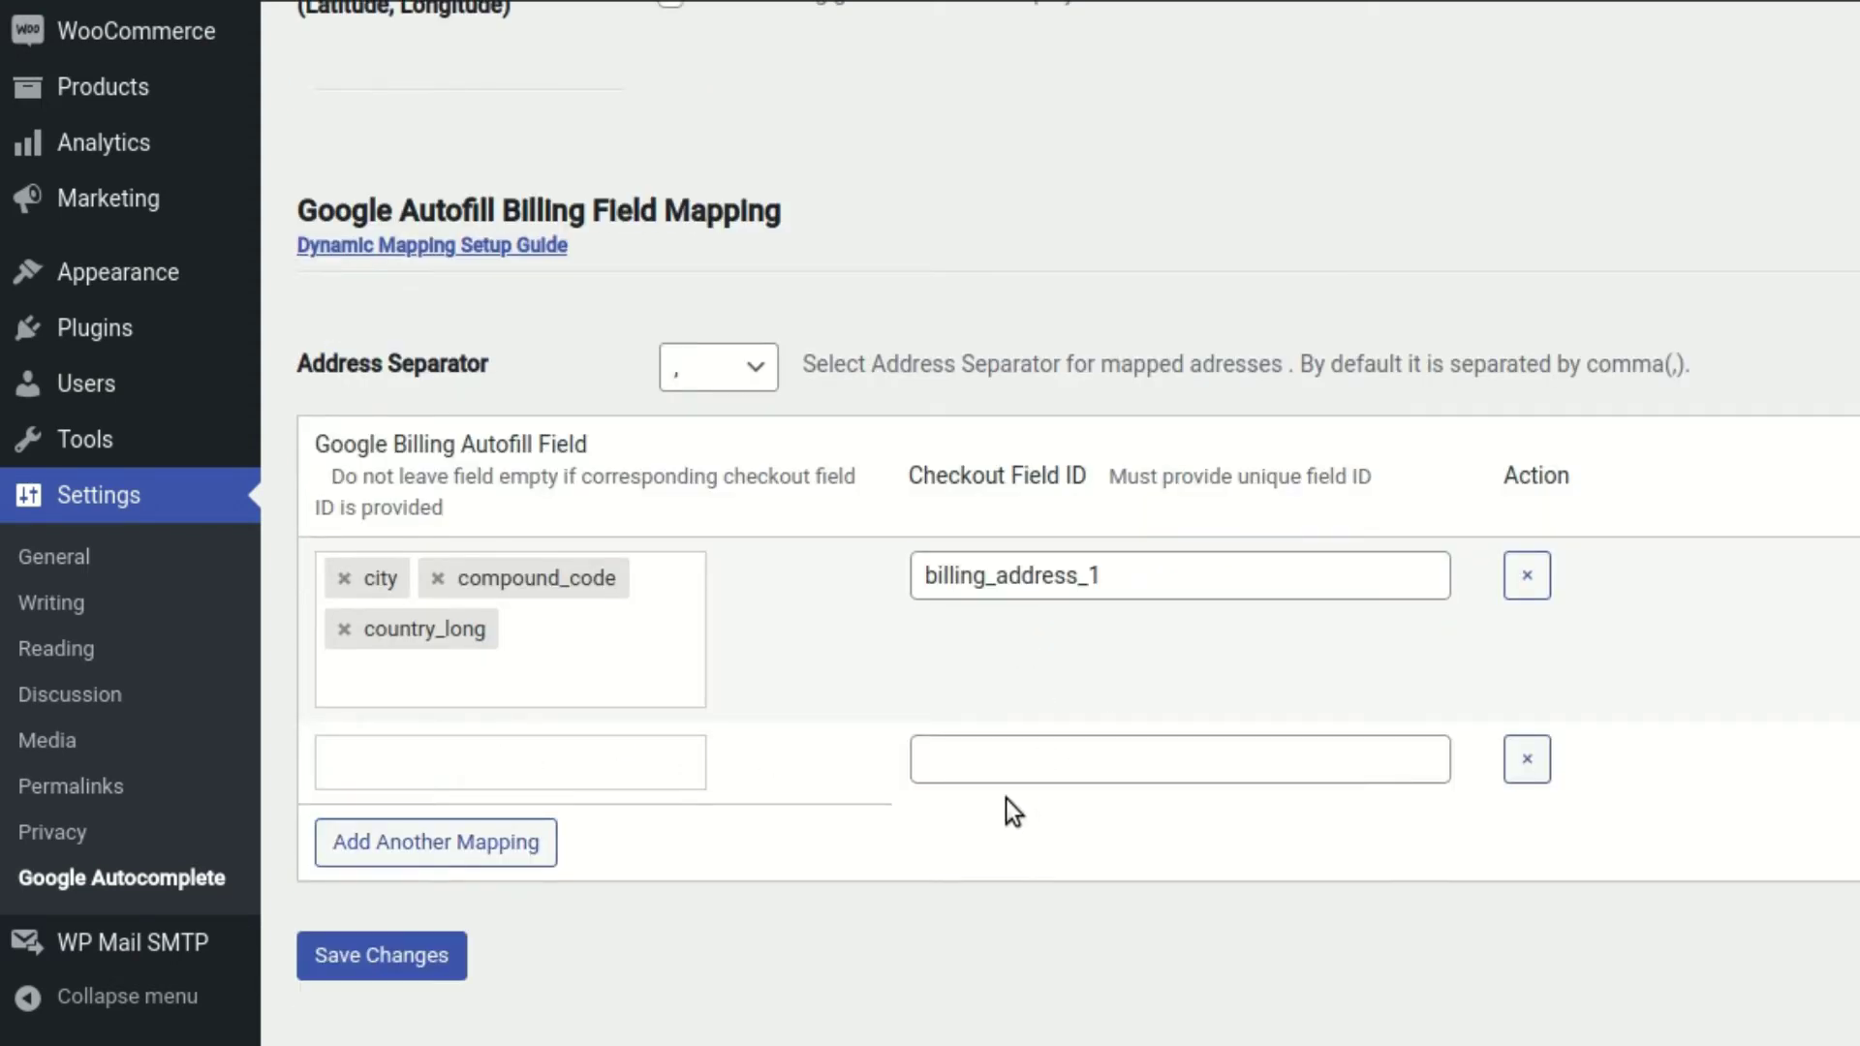
pyautogui.click(1079, 758)
pyautogui.hotkey('ctrl', 'v')
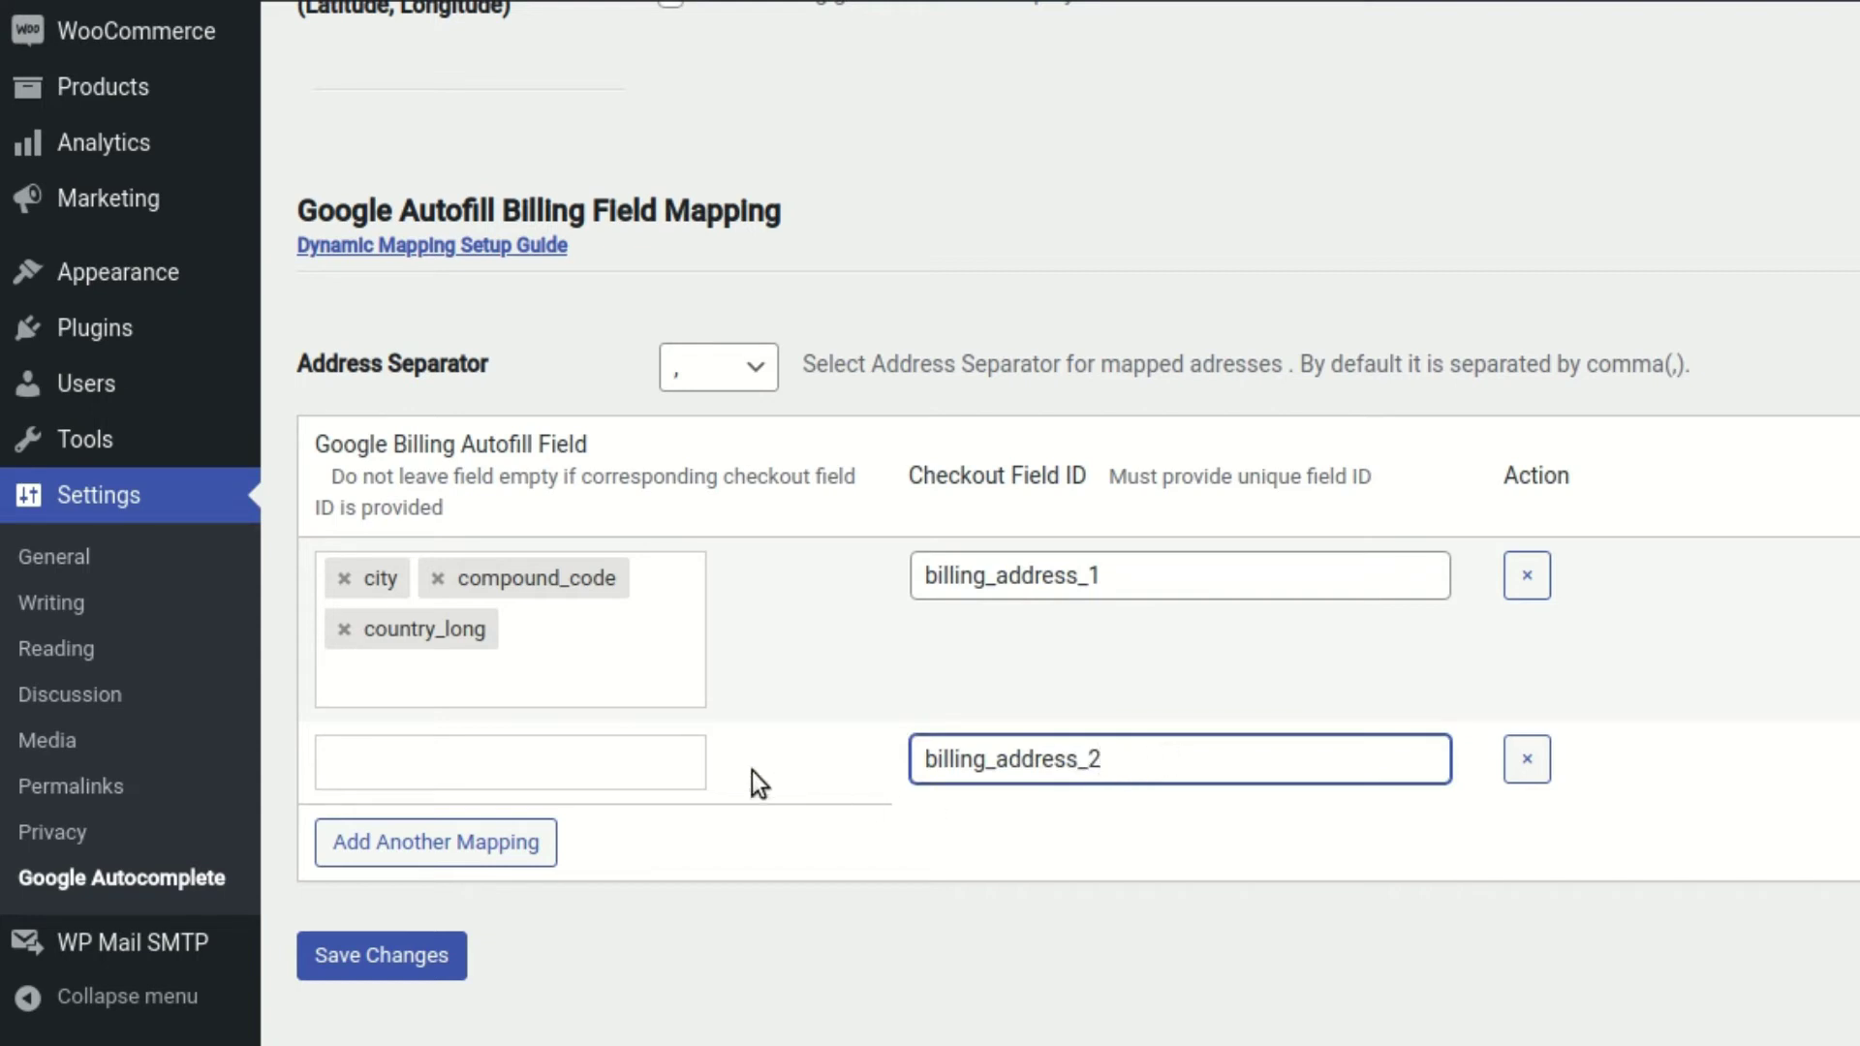
pyautogui.click(662, 759)
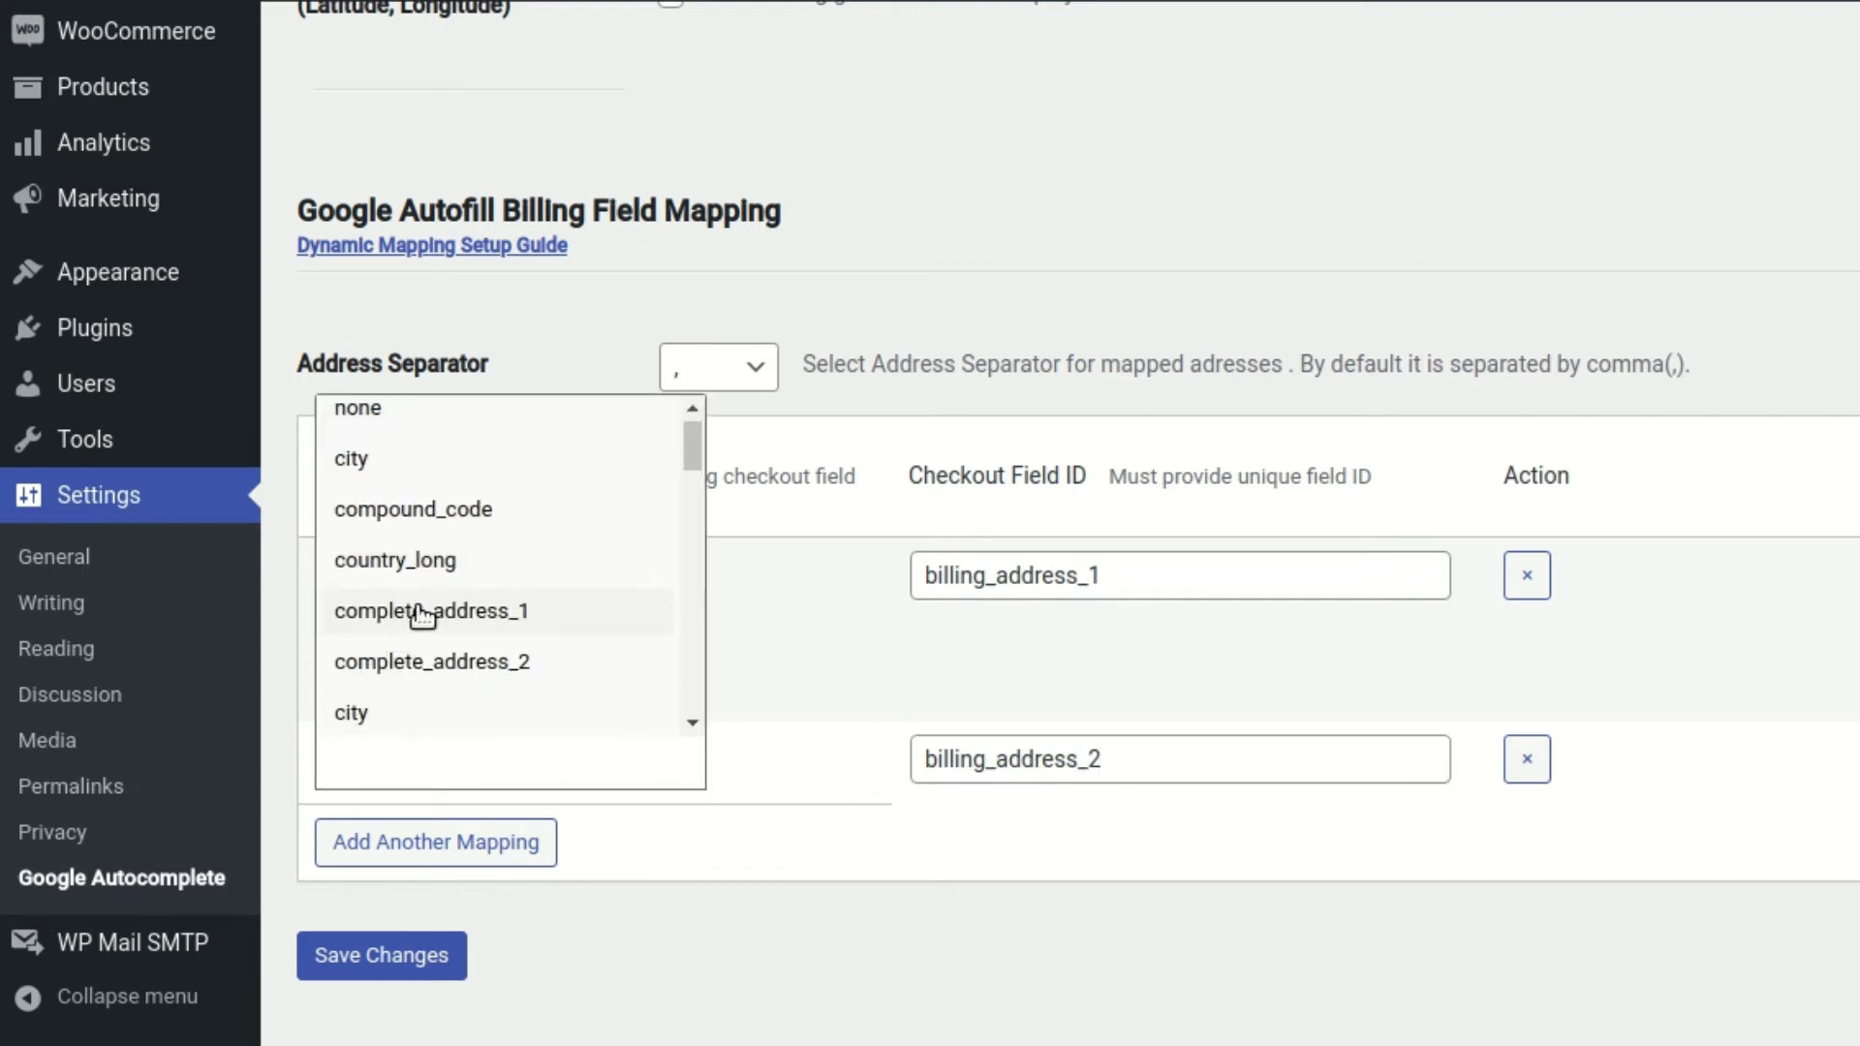
pyautogui.write('str')
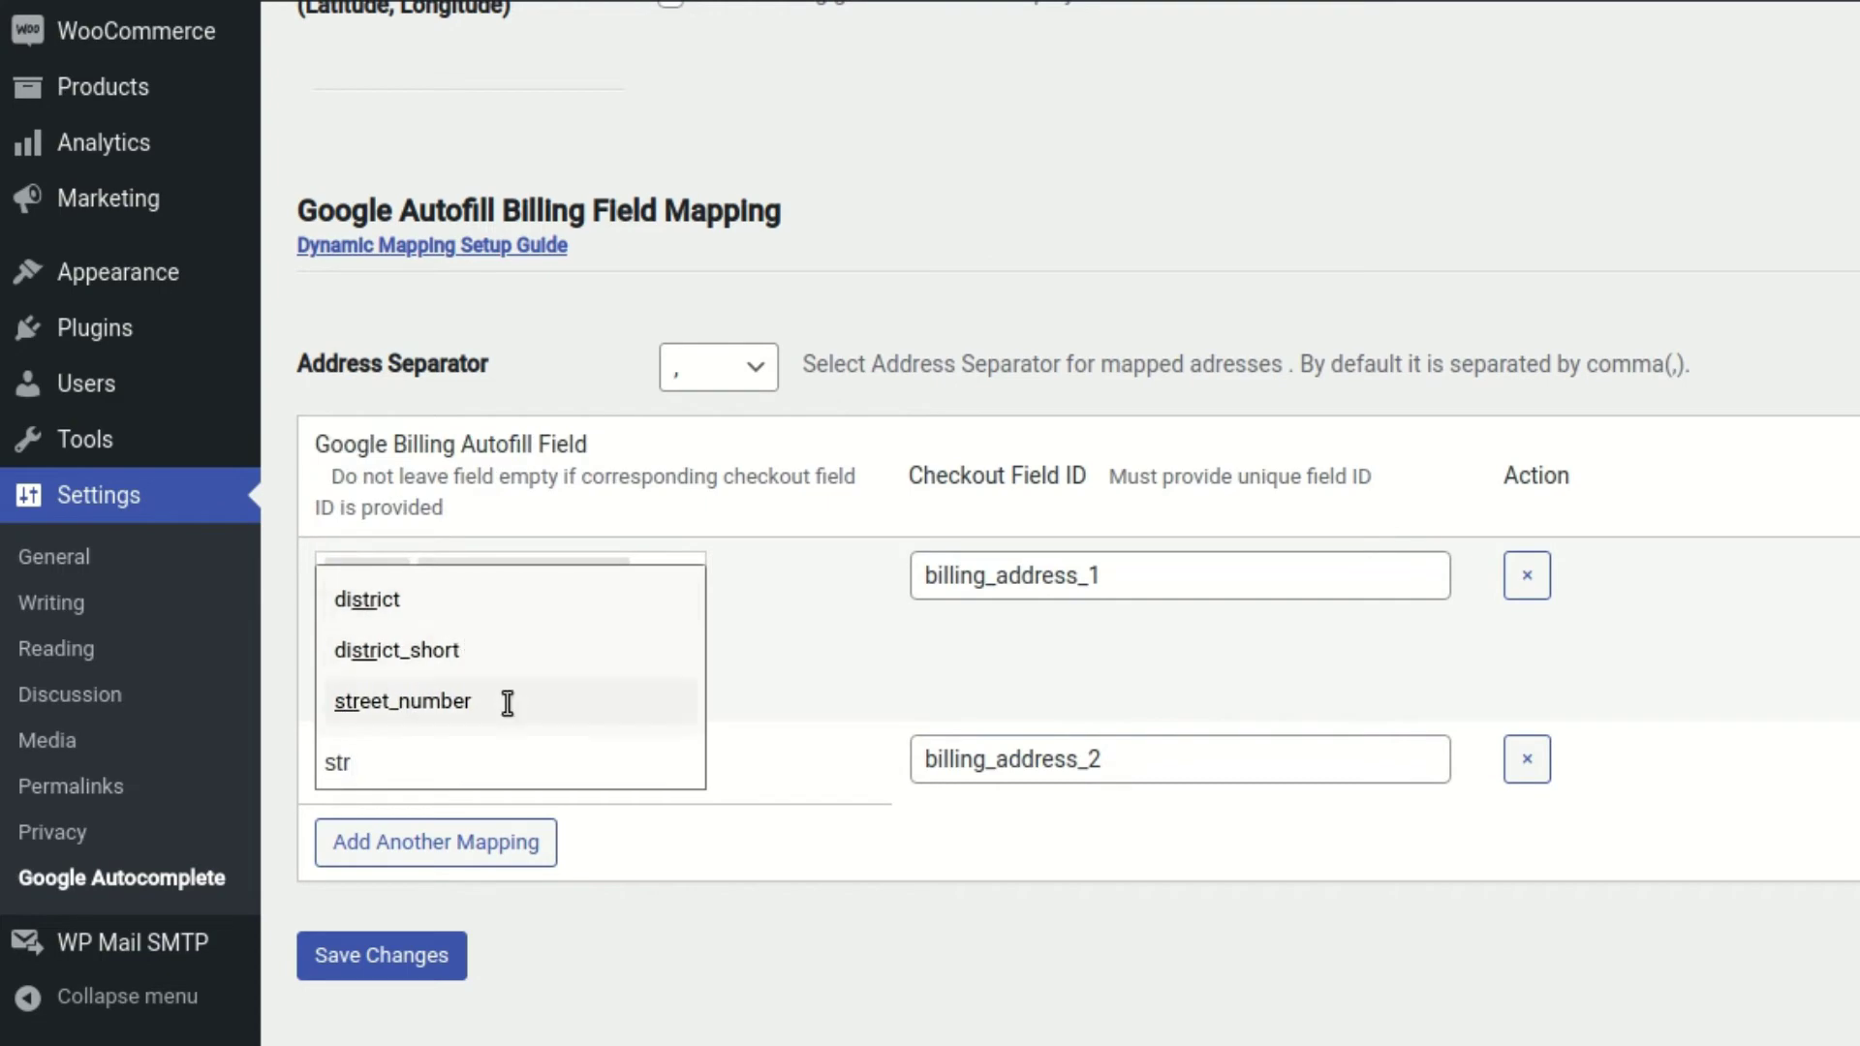
pyautogui.click(506, 702)
pyautogui.write('com')
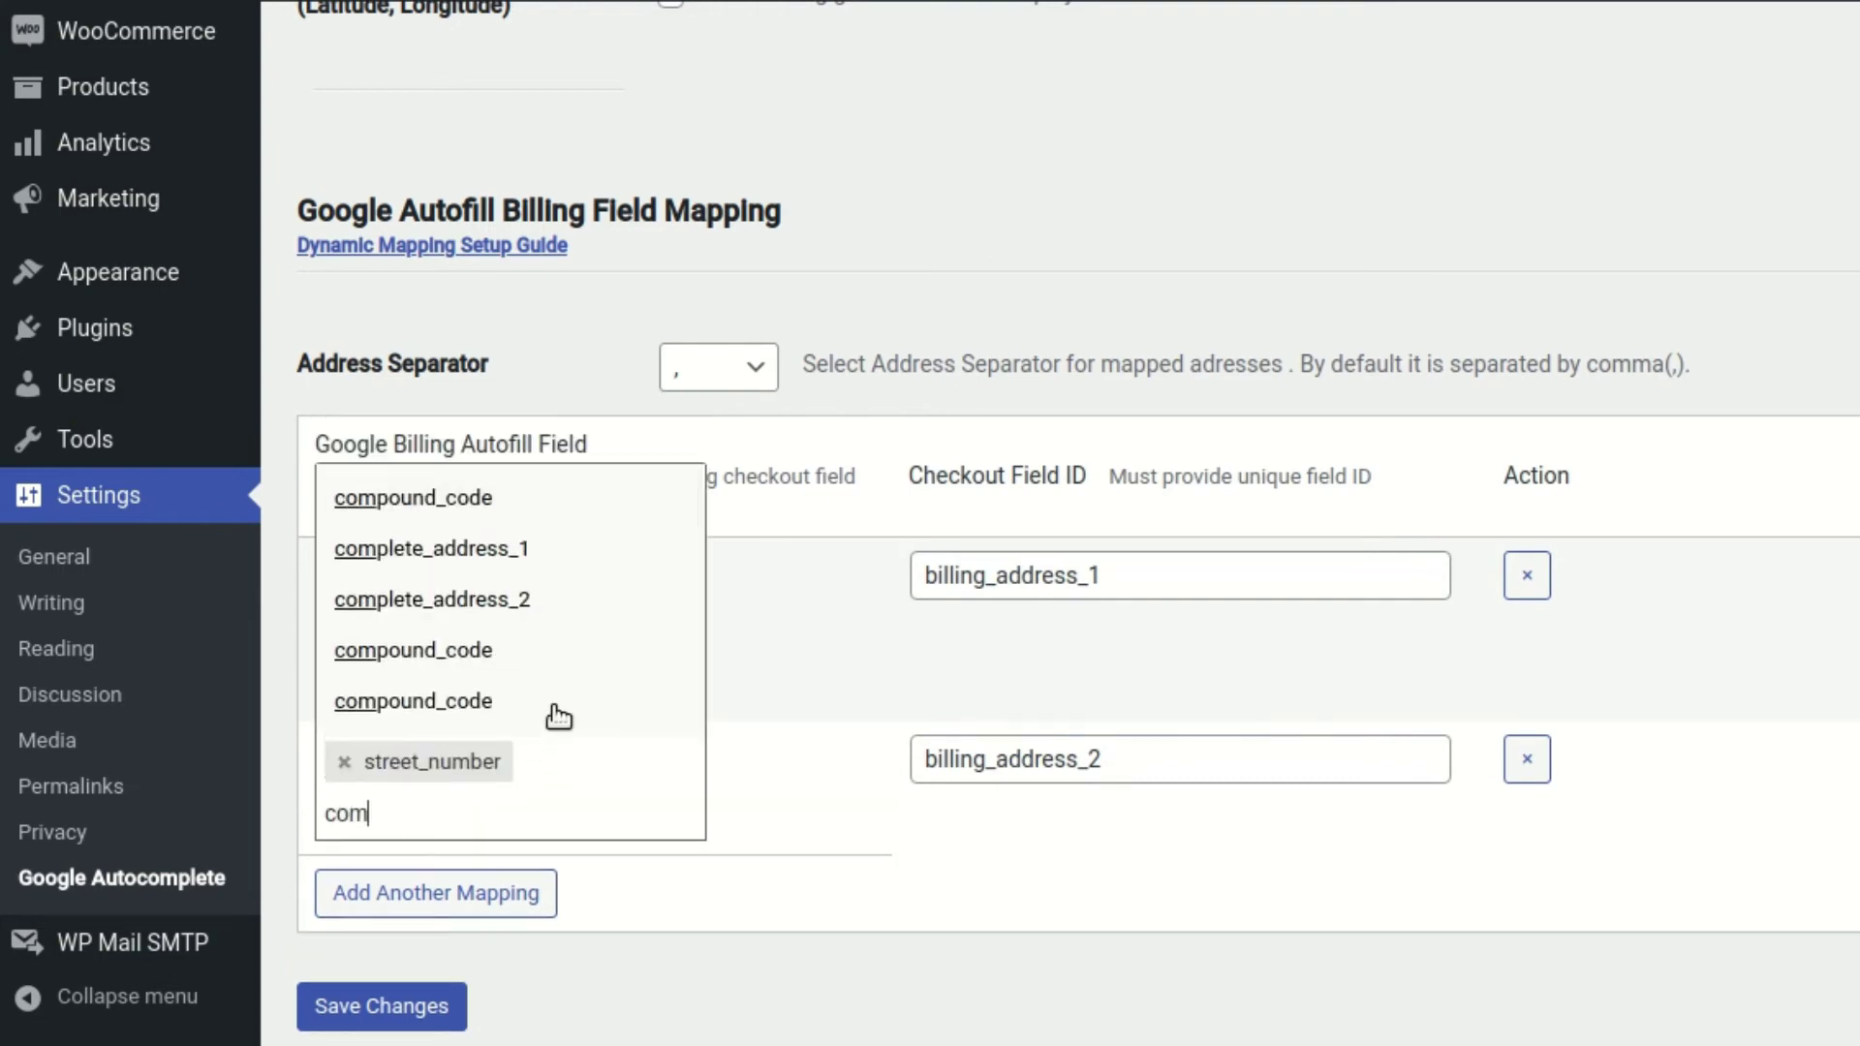
pyautogui.click(559, 603)
# Save the field mapping settings
pyautogui.scroll(-2, 445, 872)
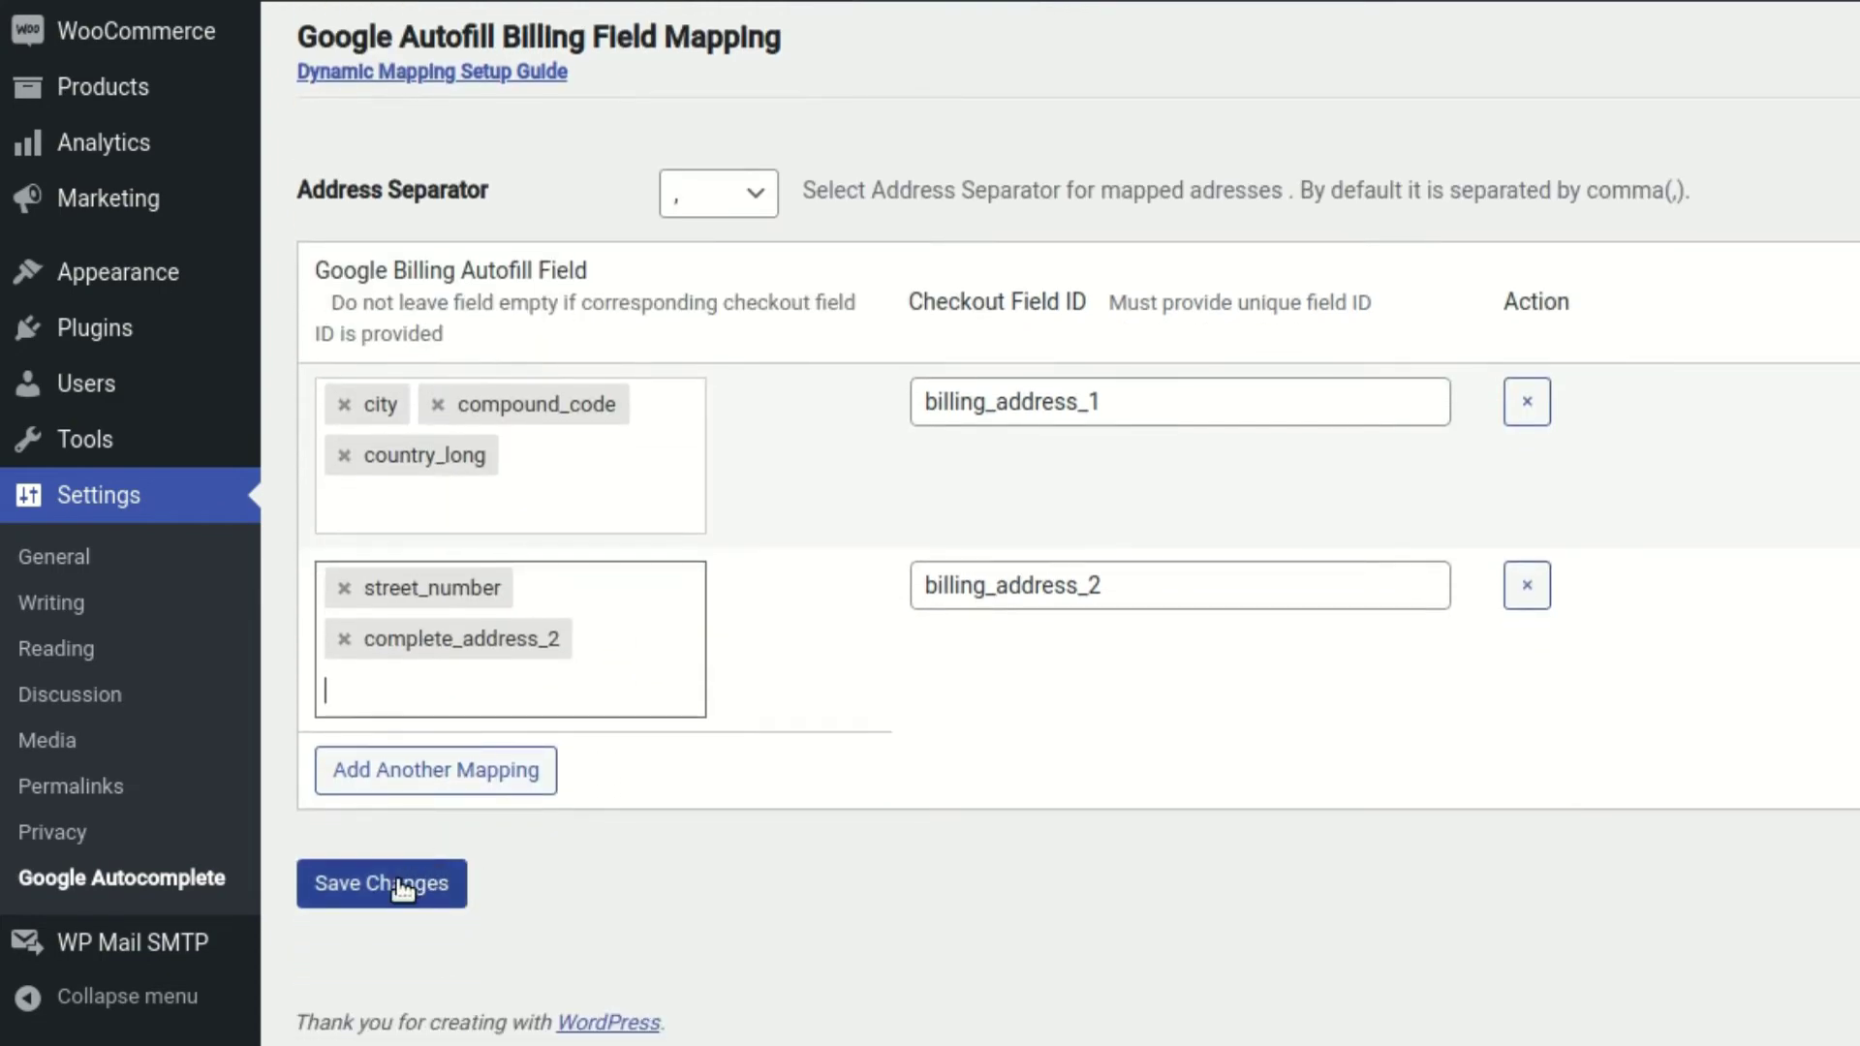
pyautogui.click(416, 882)
pyautogui.scroll(-15, 1176, 412)
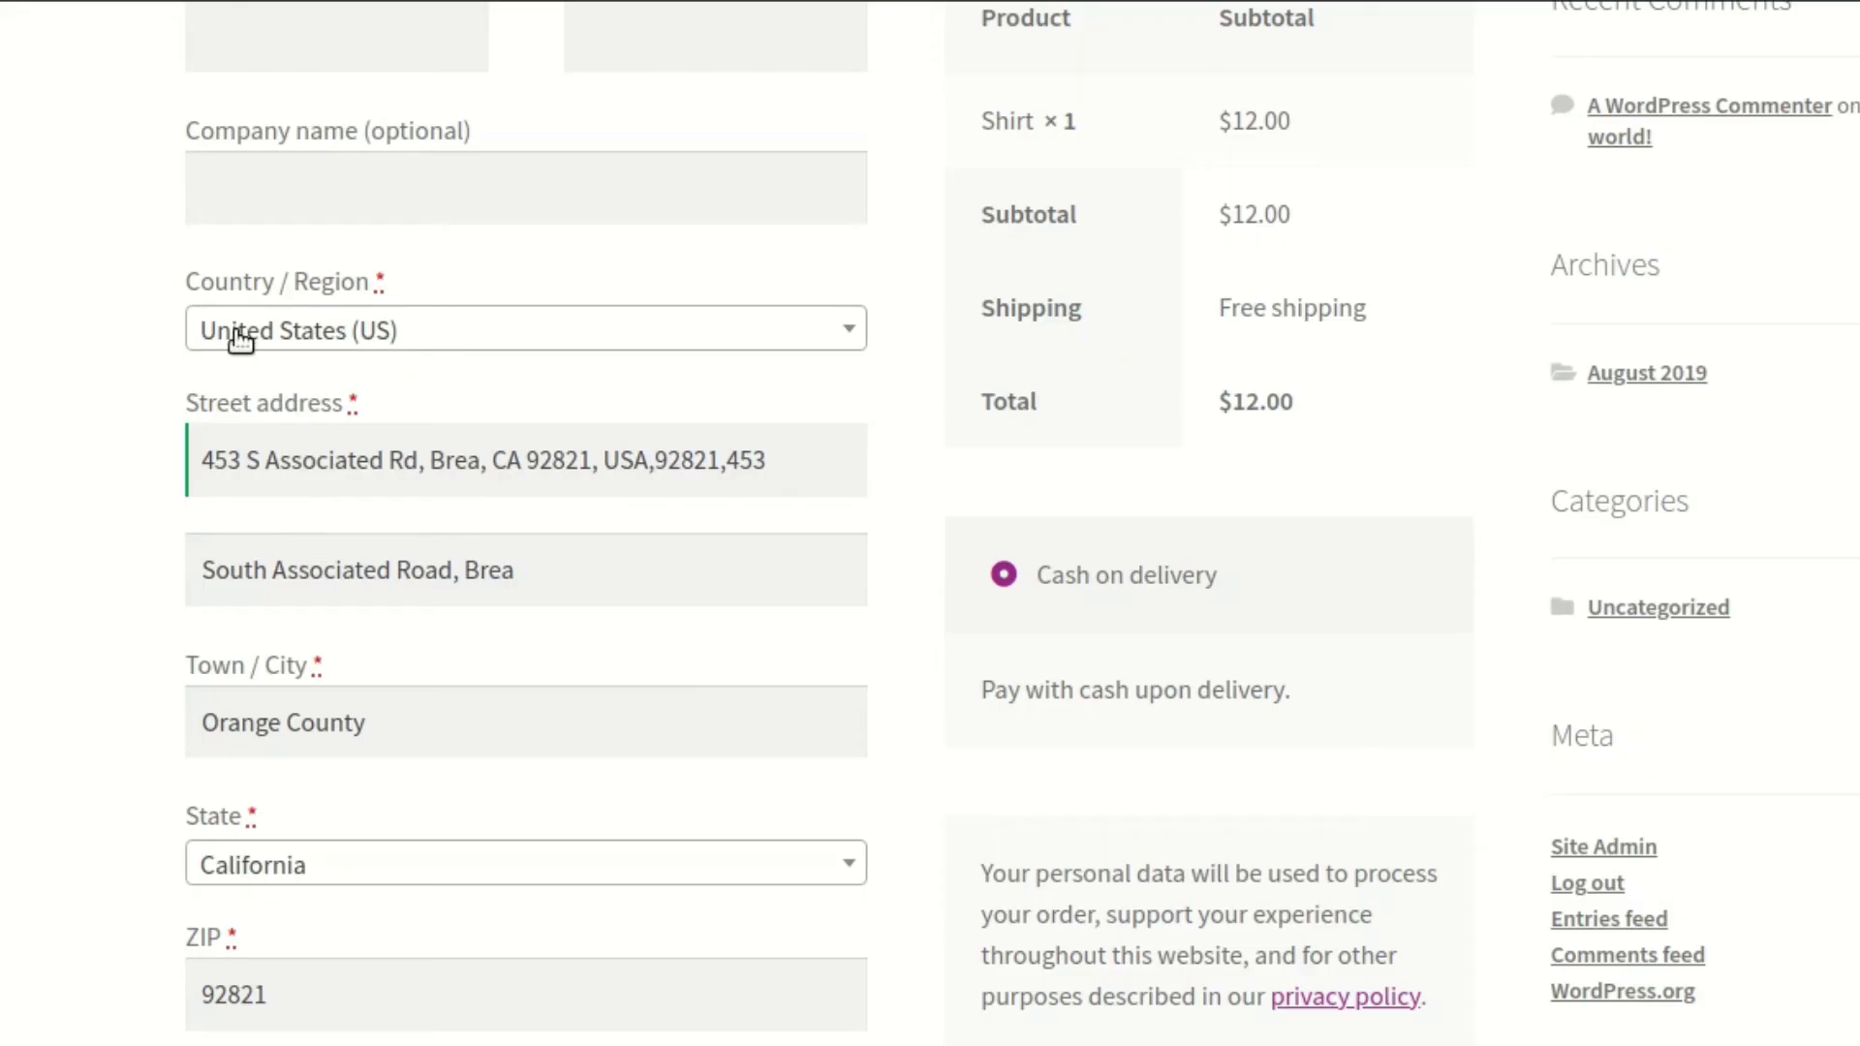
pyautogui.rightClick(153, 358)
# Reload the checkout and autofill the billing address by entering 458 and choosing the first Chicago suggestion
pyautogui.click(236, 436)
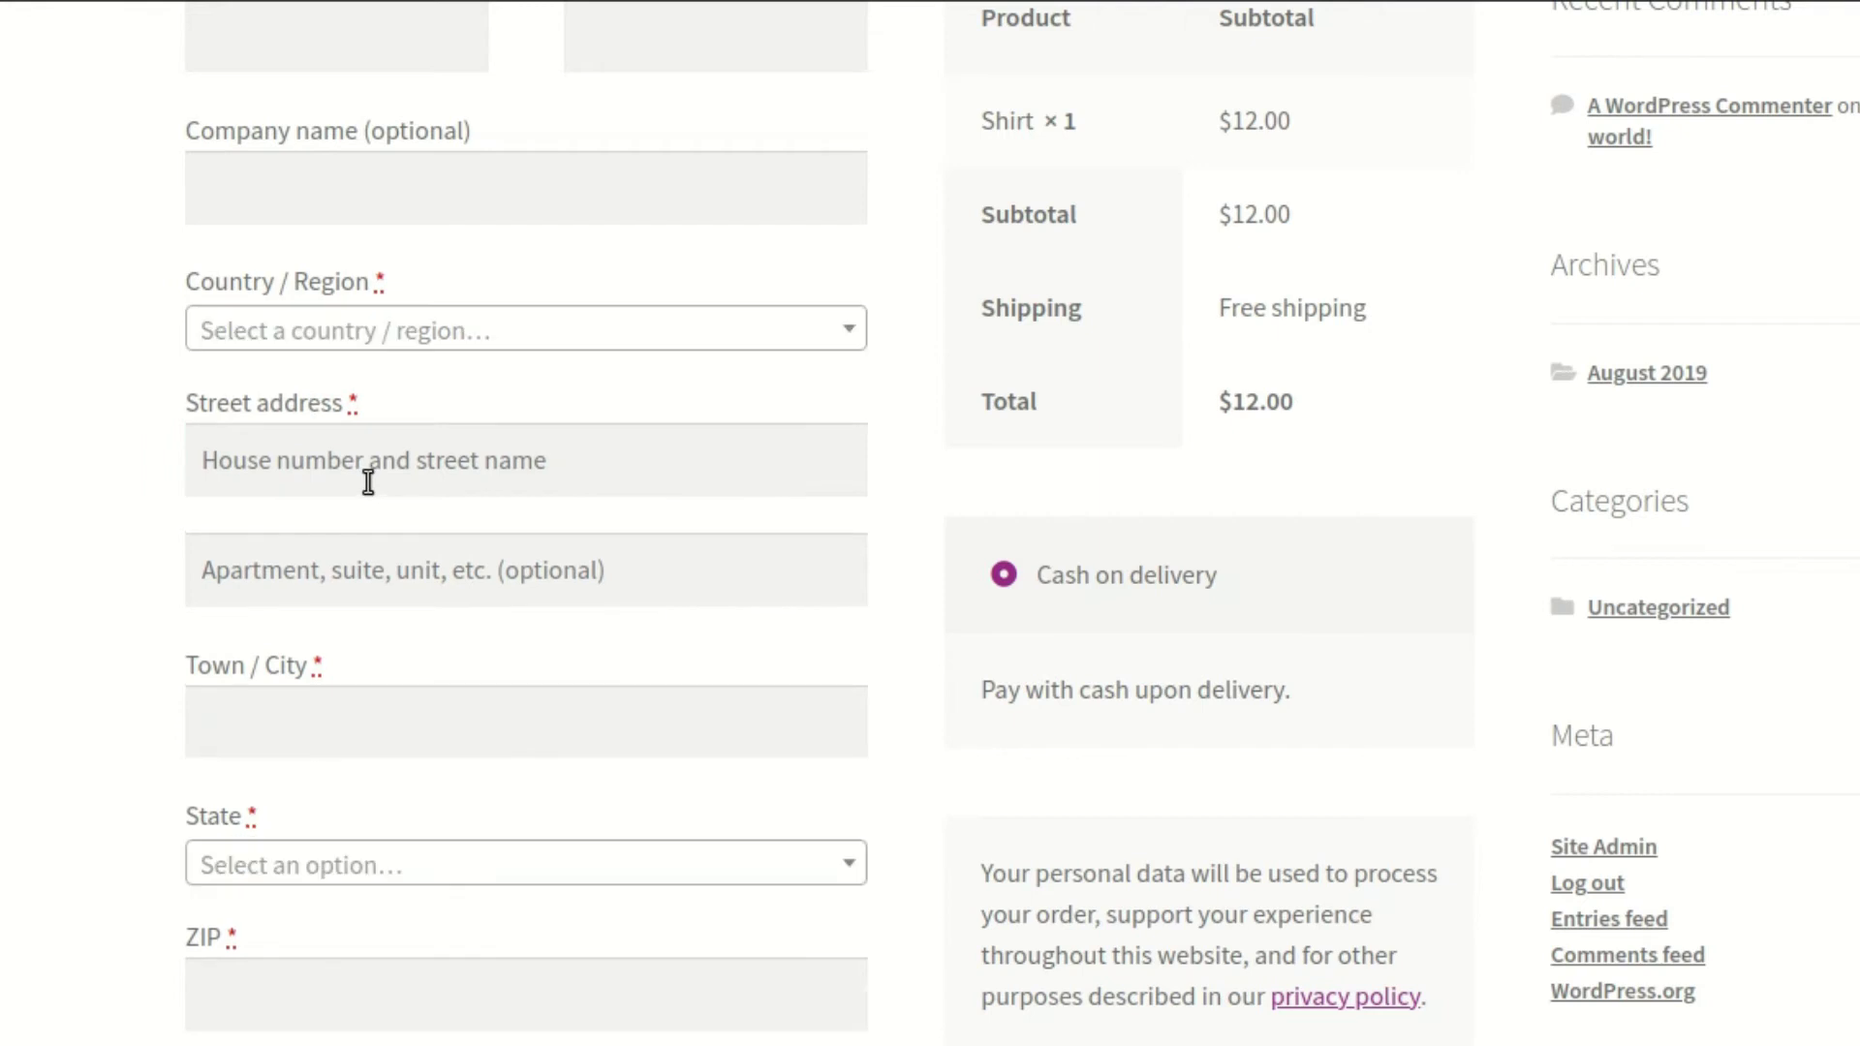
pyautogui.click(394, 456)
pyautogui.write('453')
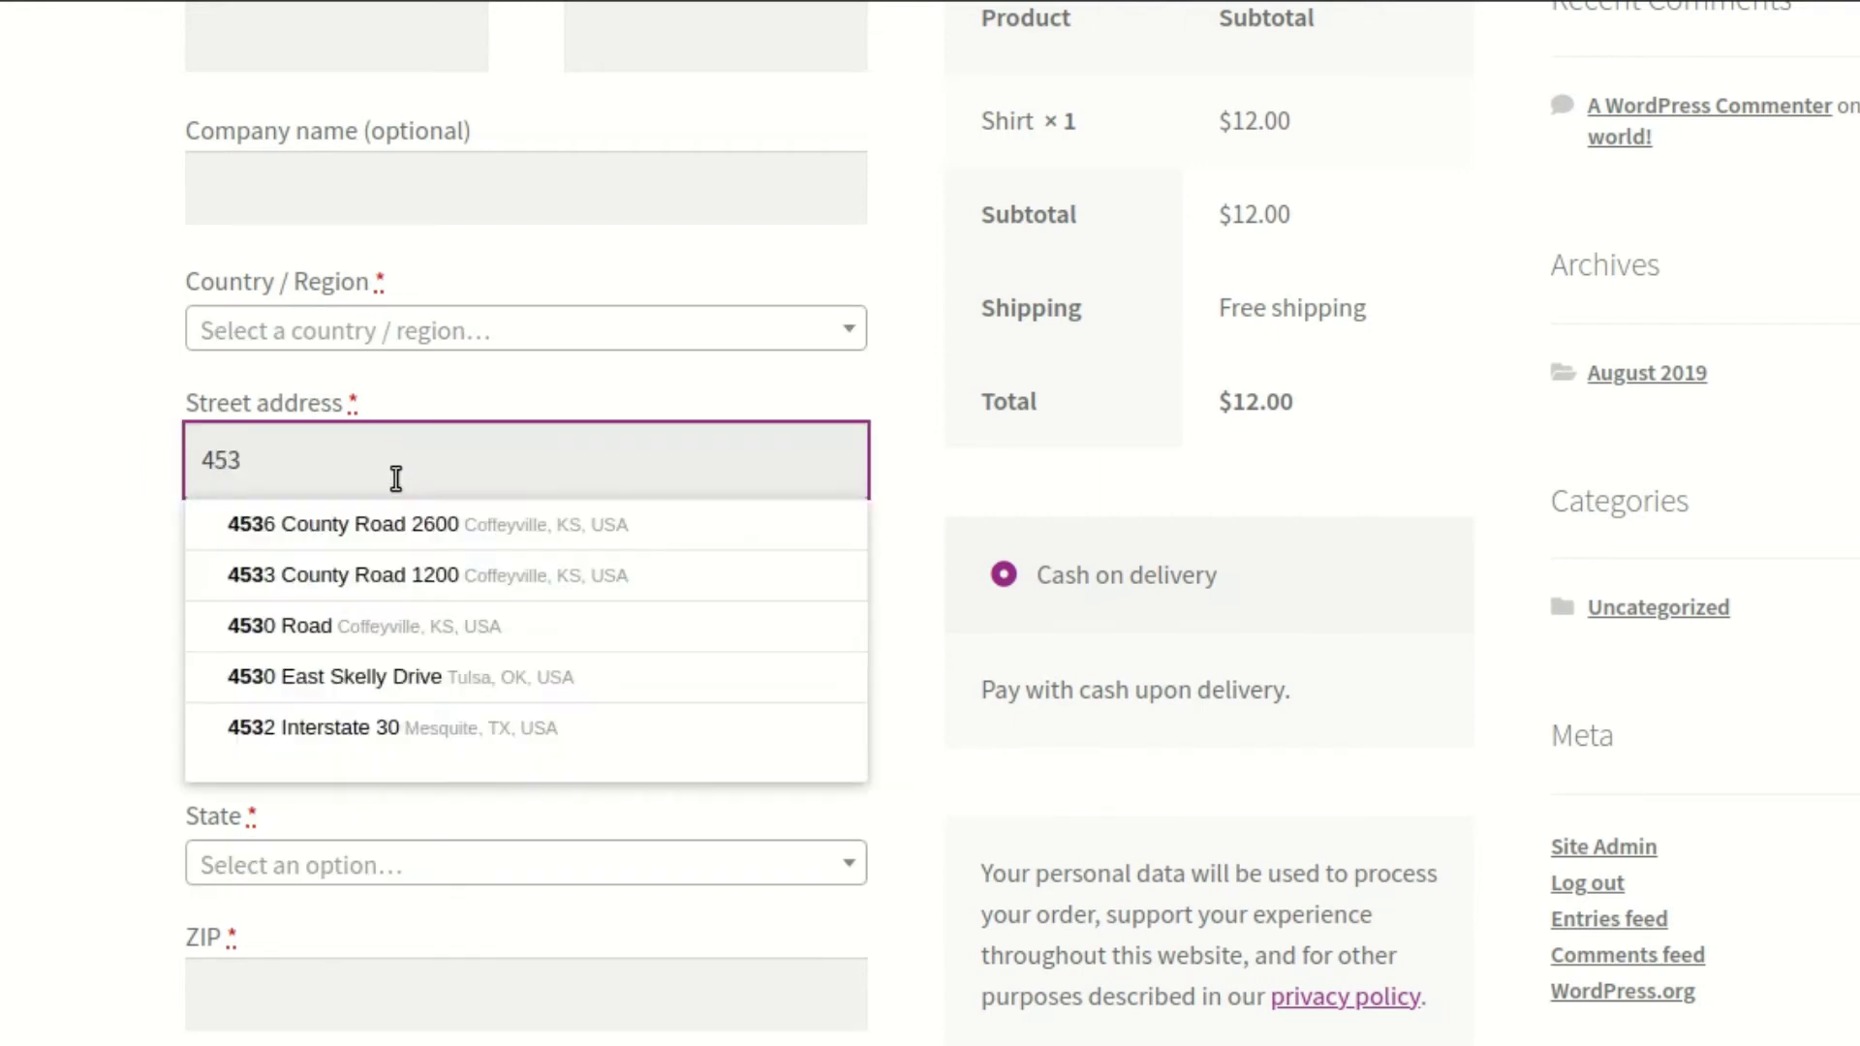
pyautogui.press('BackSpace')
pyautogui.write('8')
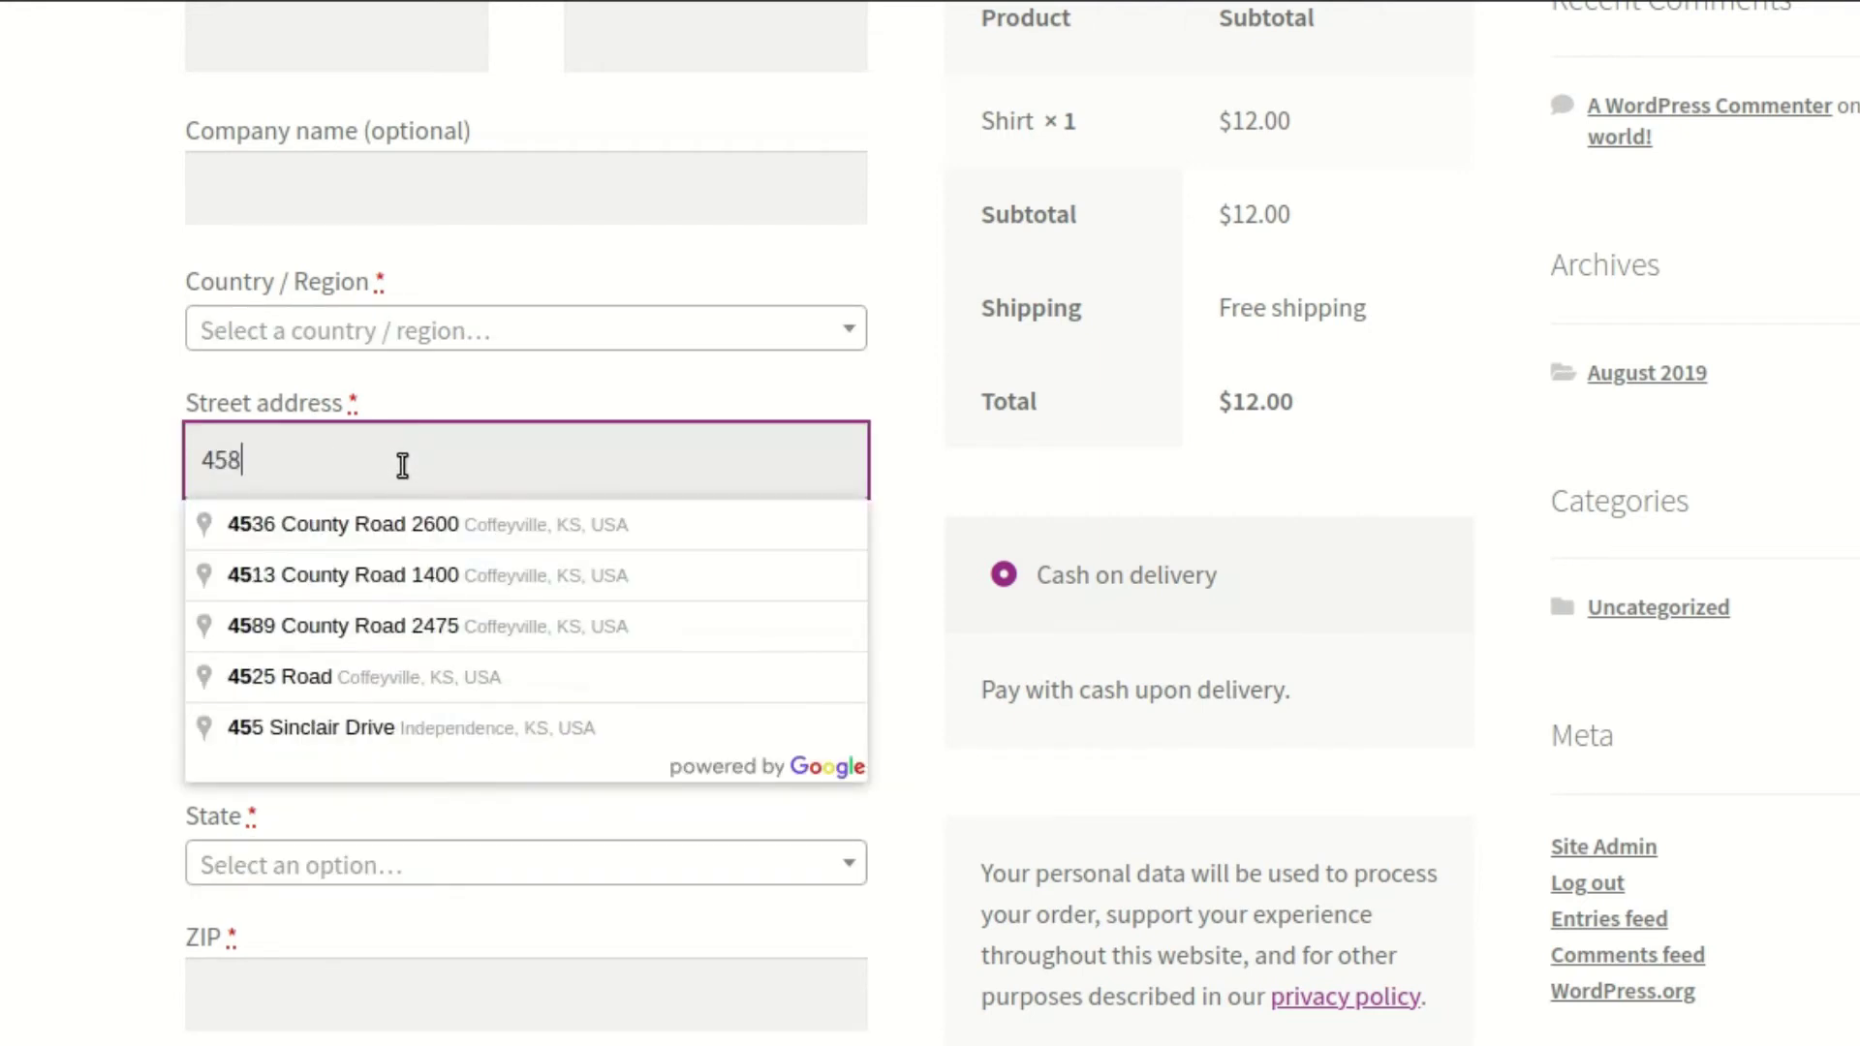
pyautogui.click(427, 525)
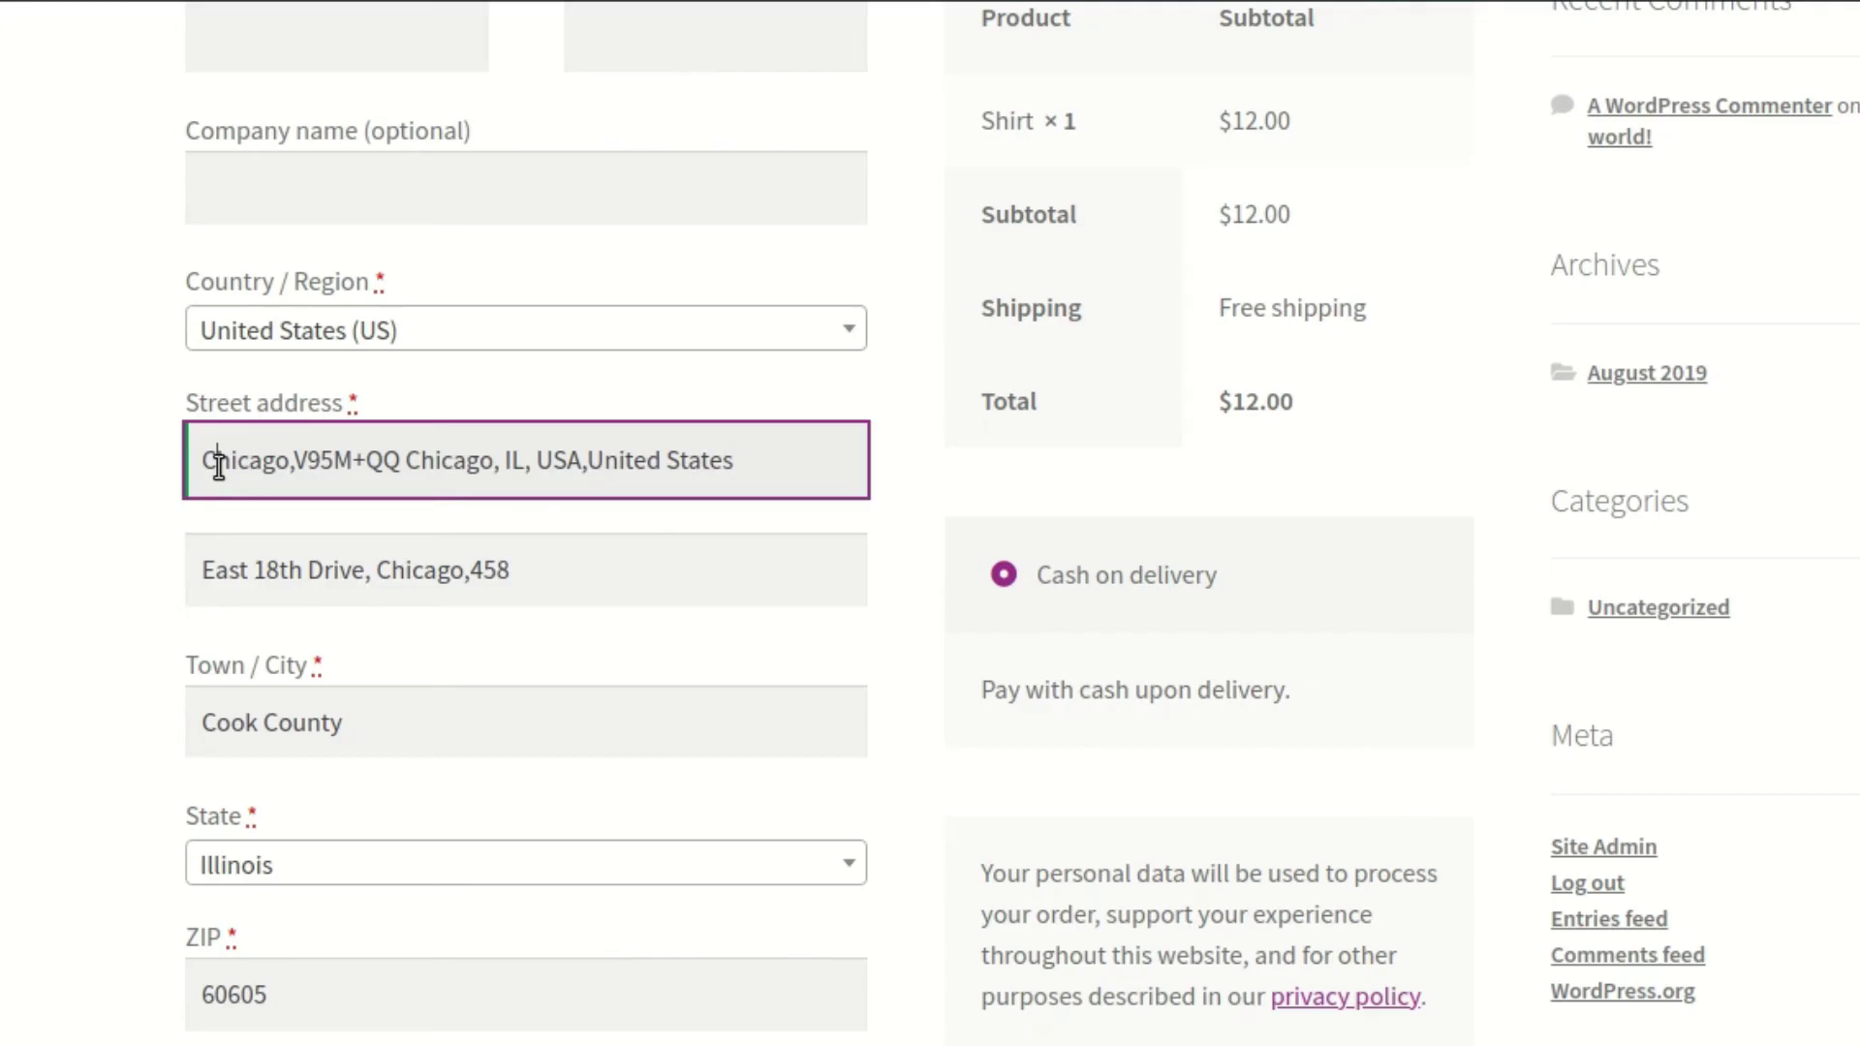
pyautogui.doubleClick(219, 461)
pyautogui.moveTo(302, 466); pyautogui.dragTo(766, 458)
pyautogui.click(594, 455)
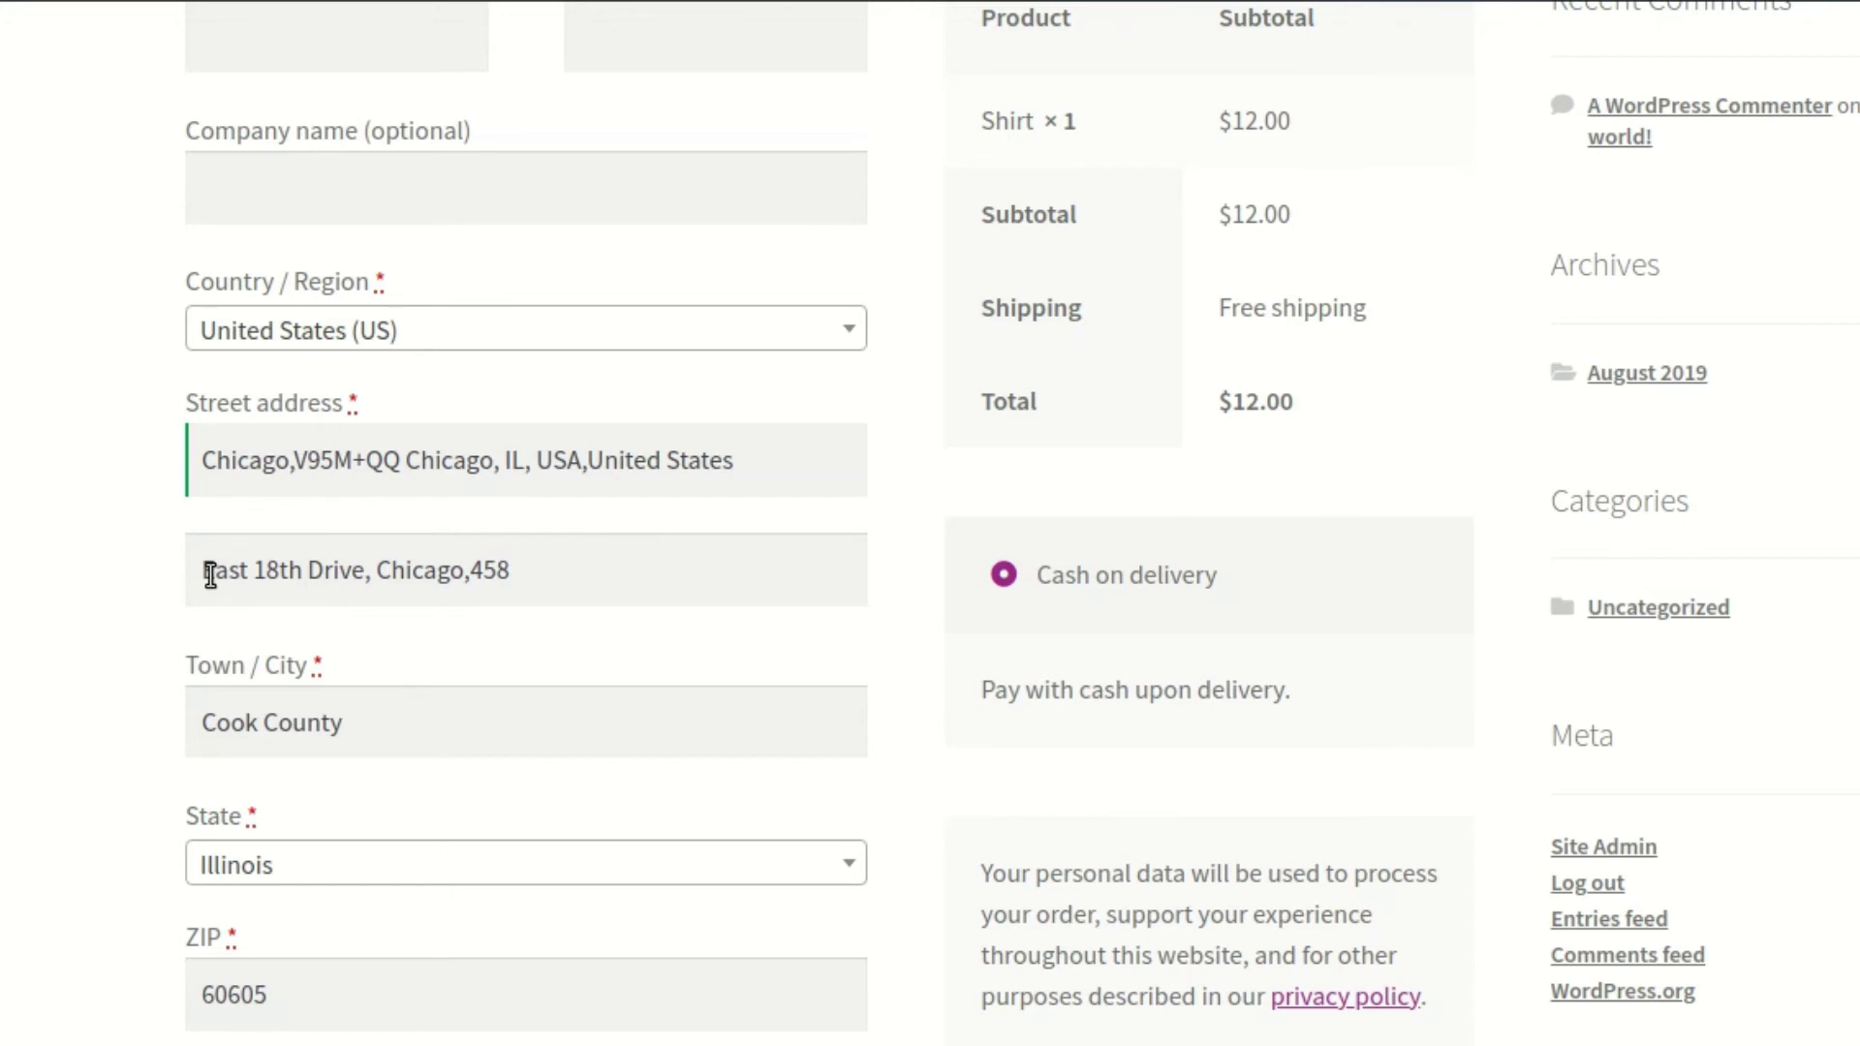
pyautogui.moveTo(210, 575); pyautogui.dragTo(475, 577)
pyautogui.doubleClick(485, 573)
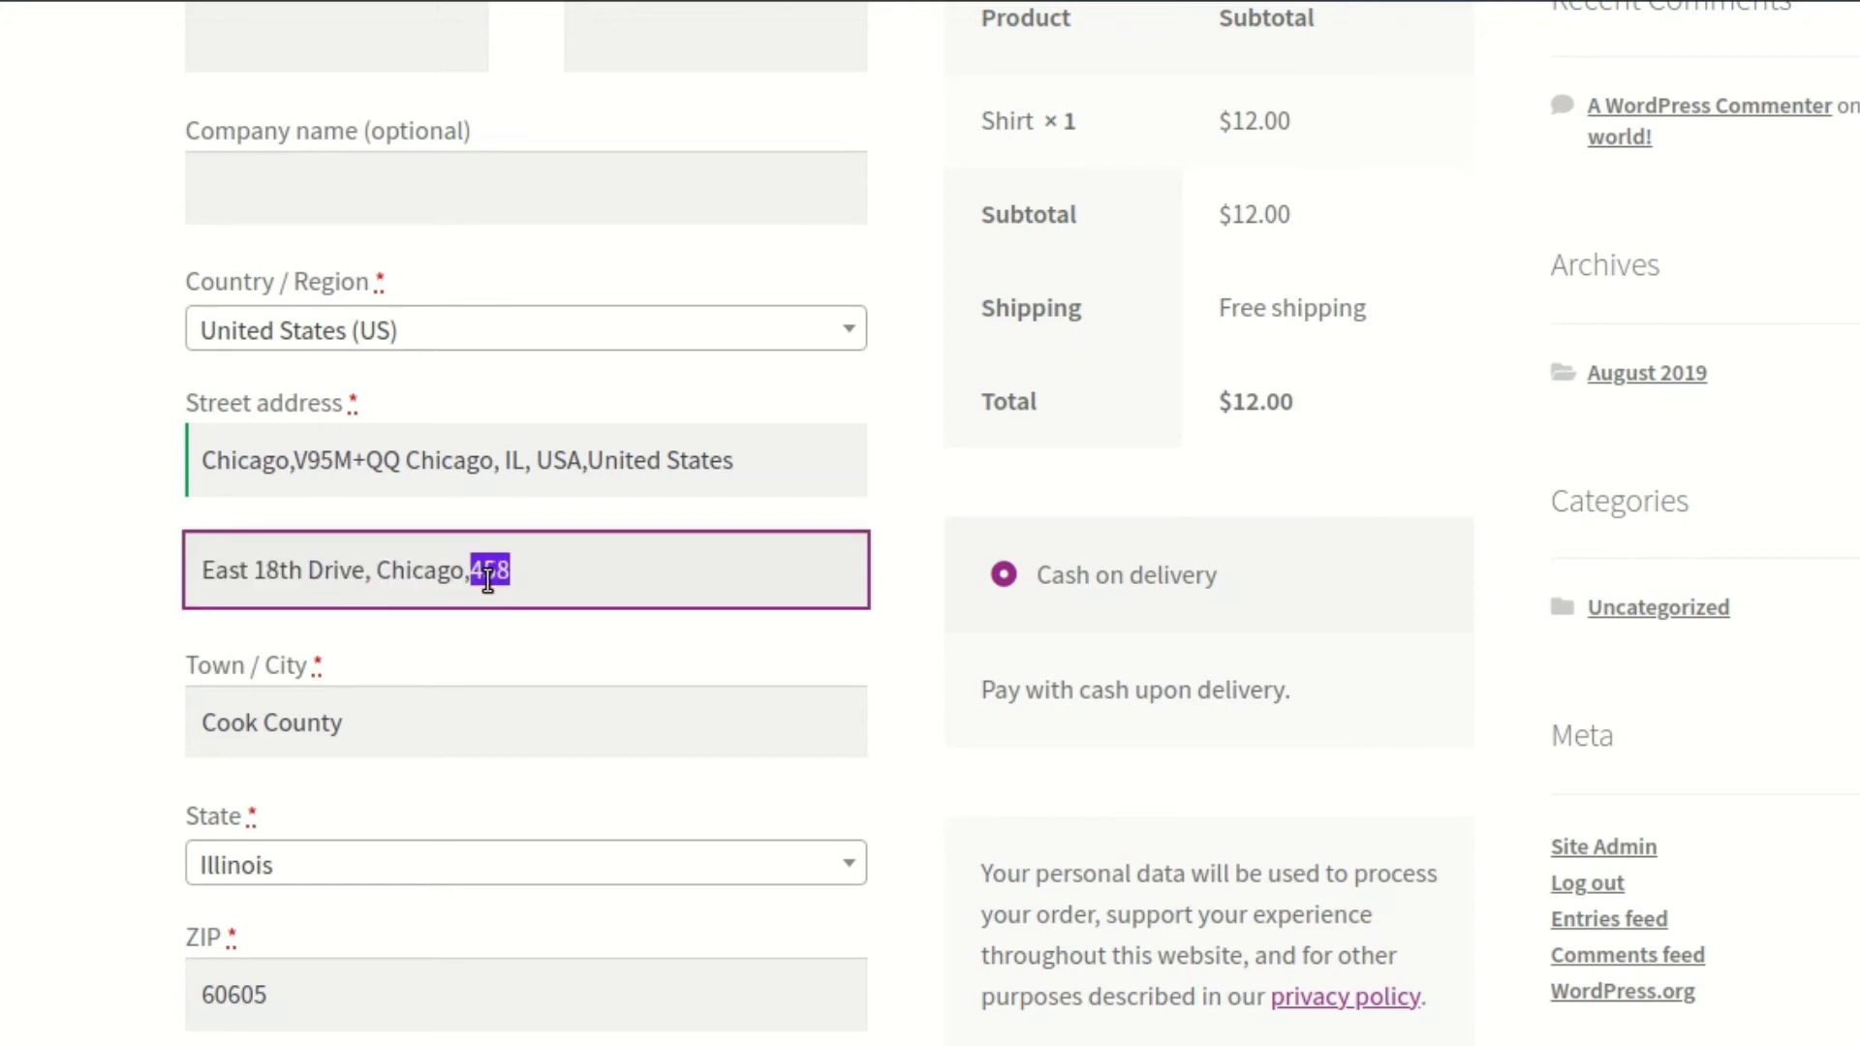
pyautogui.click(544, 577)
pyautogui.scroll(-2, 367, 914)
pyautogui.scroll(-3, 411, 933)
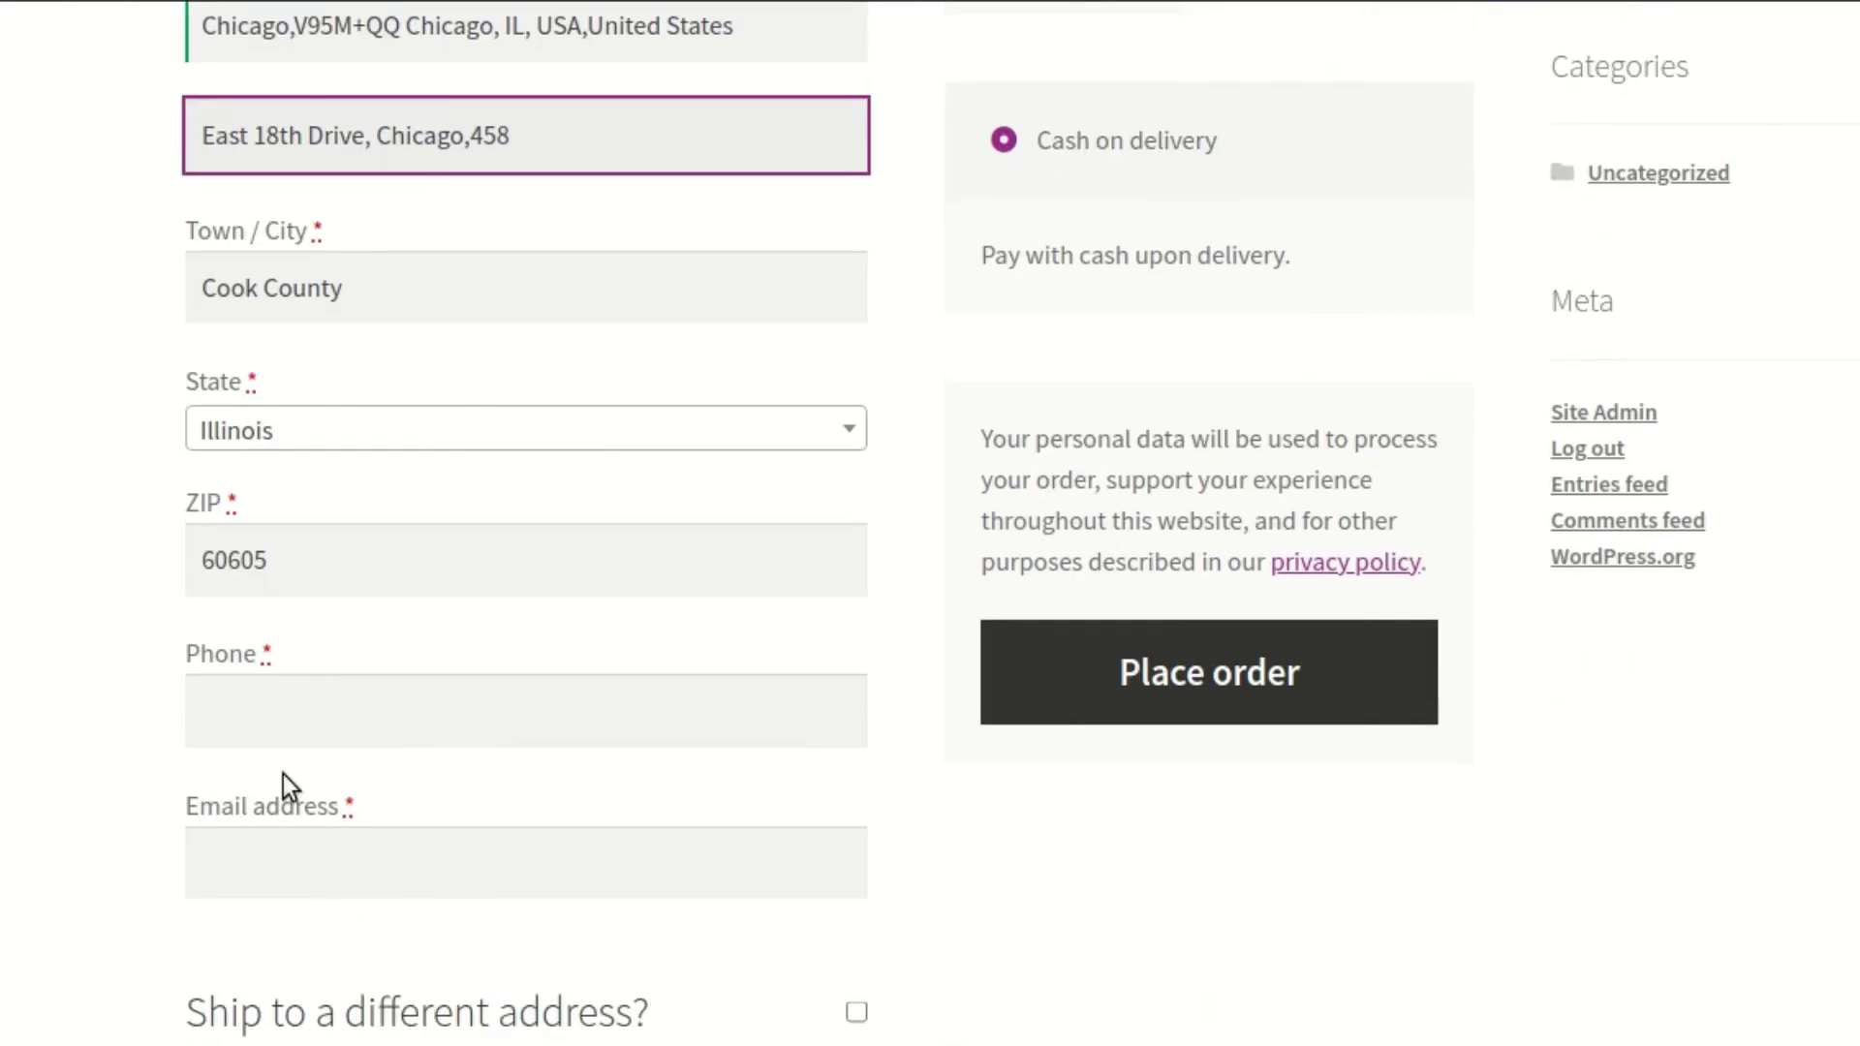
# Inspect the Phone field in developer tools and select its id, billing_phone
pyautogui.rightClick(506, 722)
pyautogui.click(631, 694)
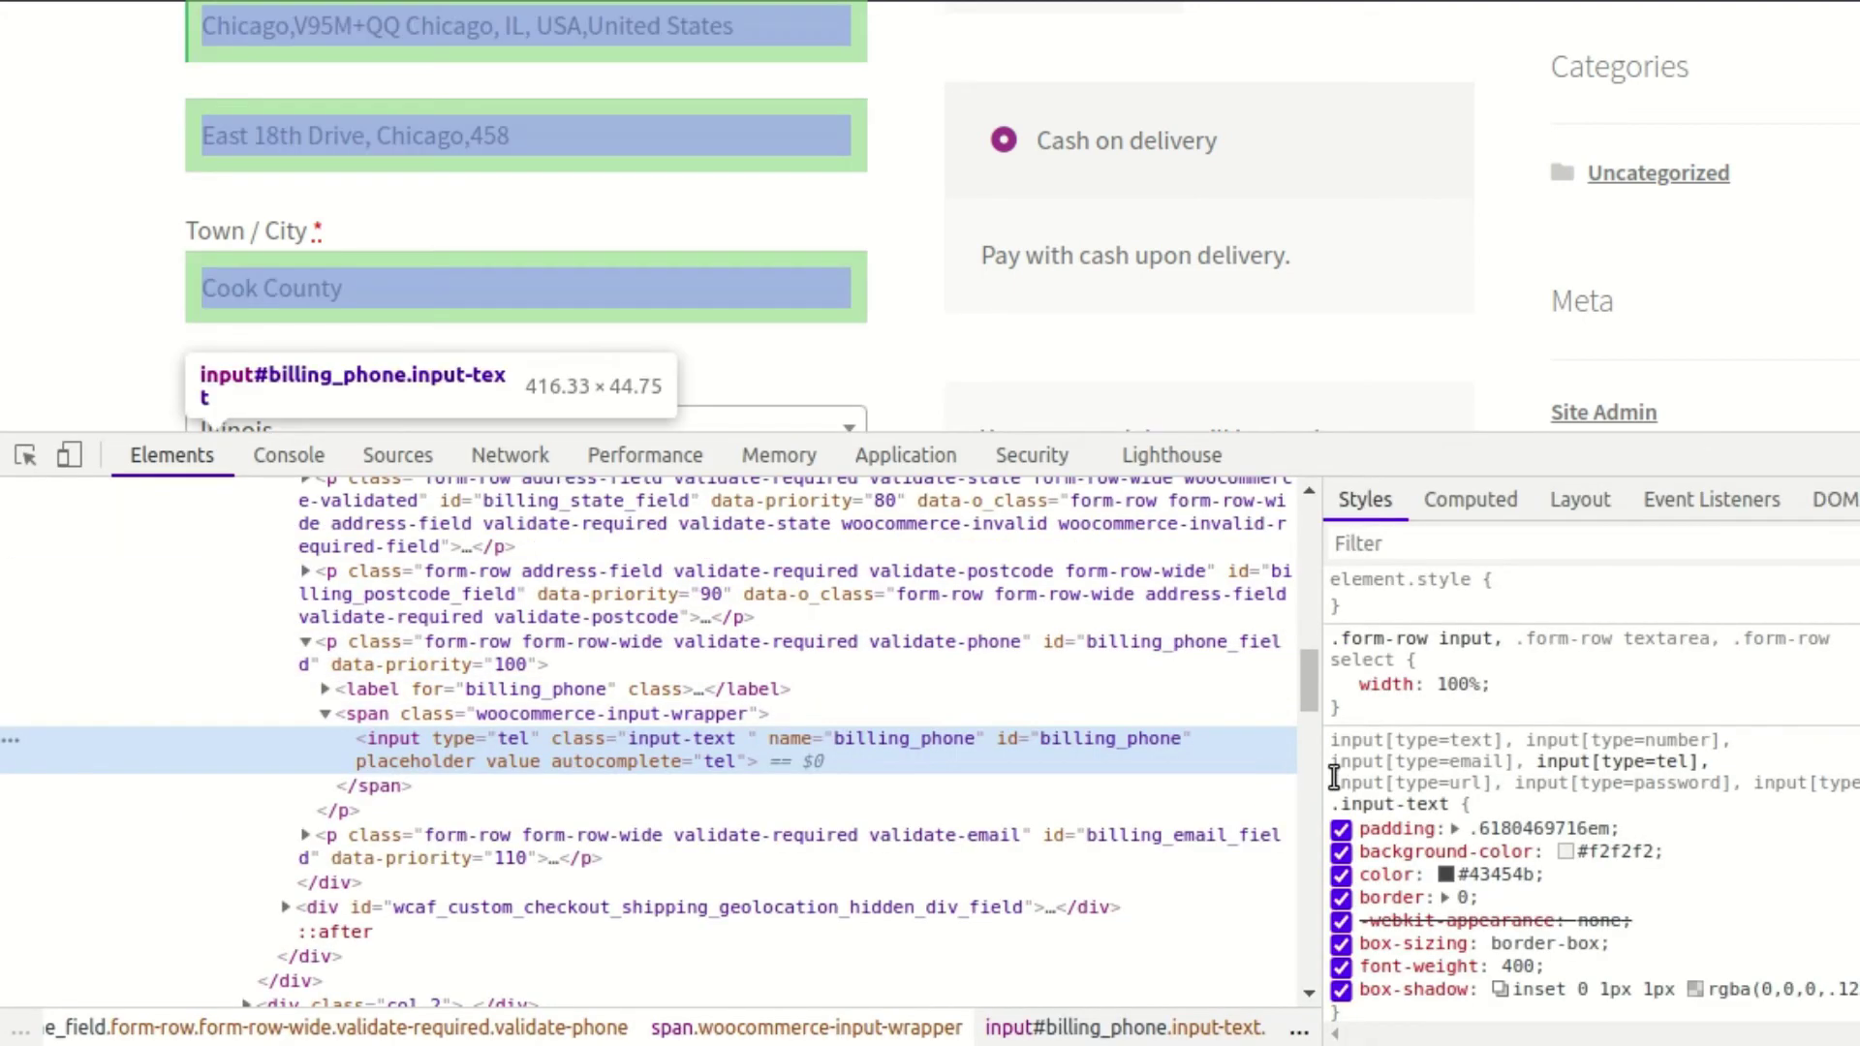
pyautogui.doubleClick(1062, 738)
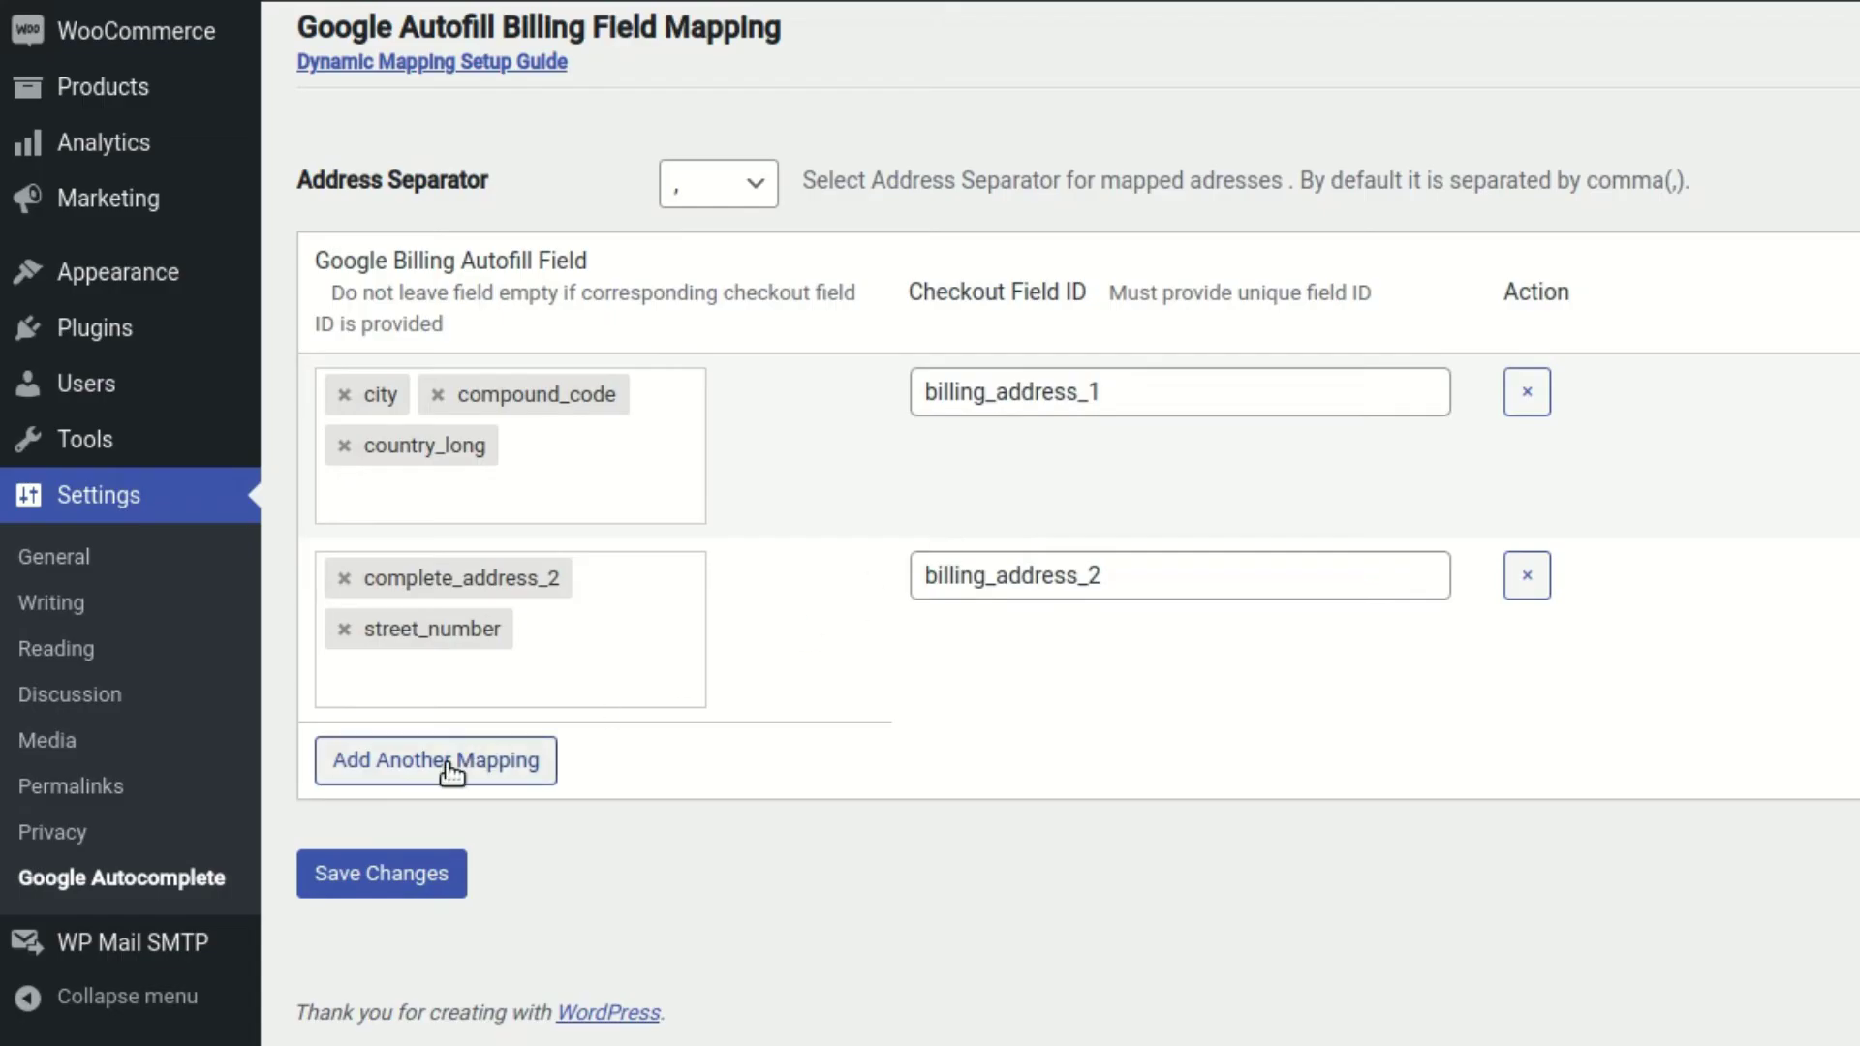
# Add a third billing mapping row that sends latitude_longitude to billing_phone
pyautogui.click(332, 772)
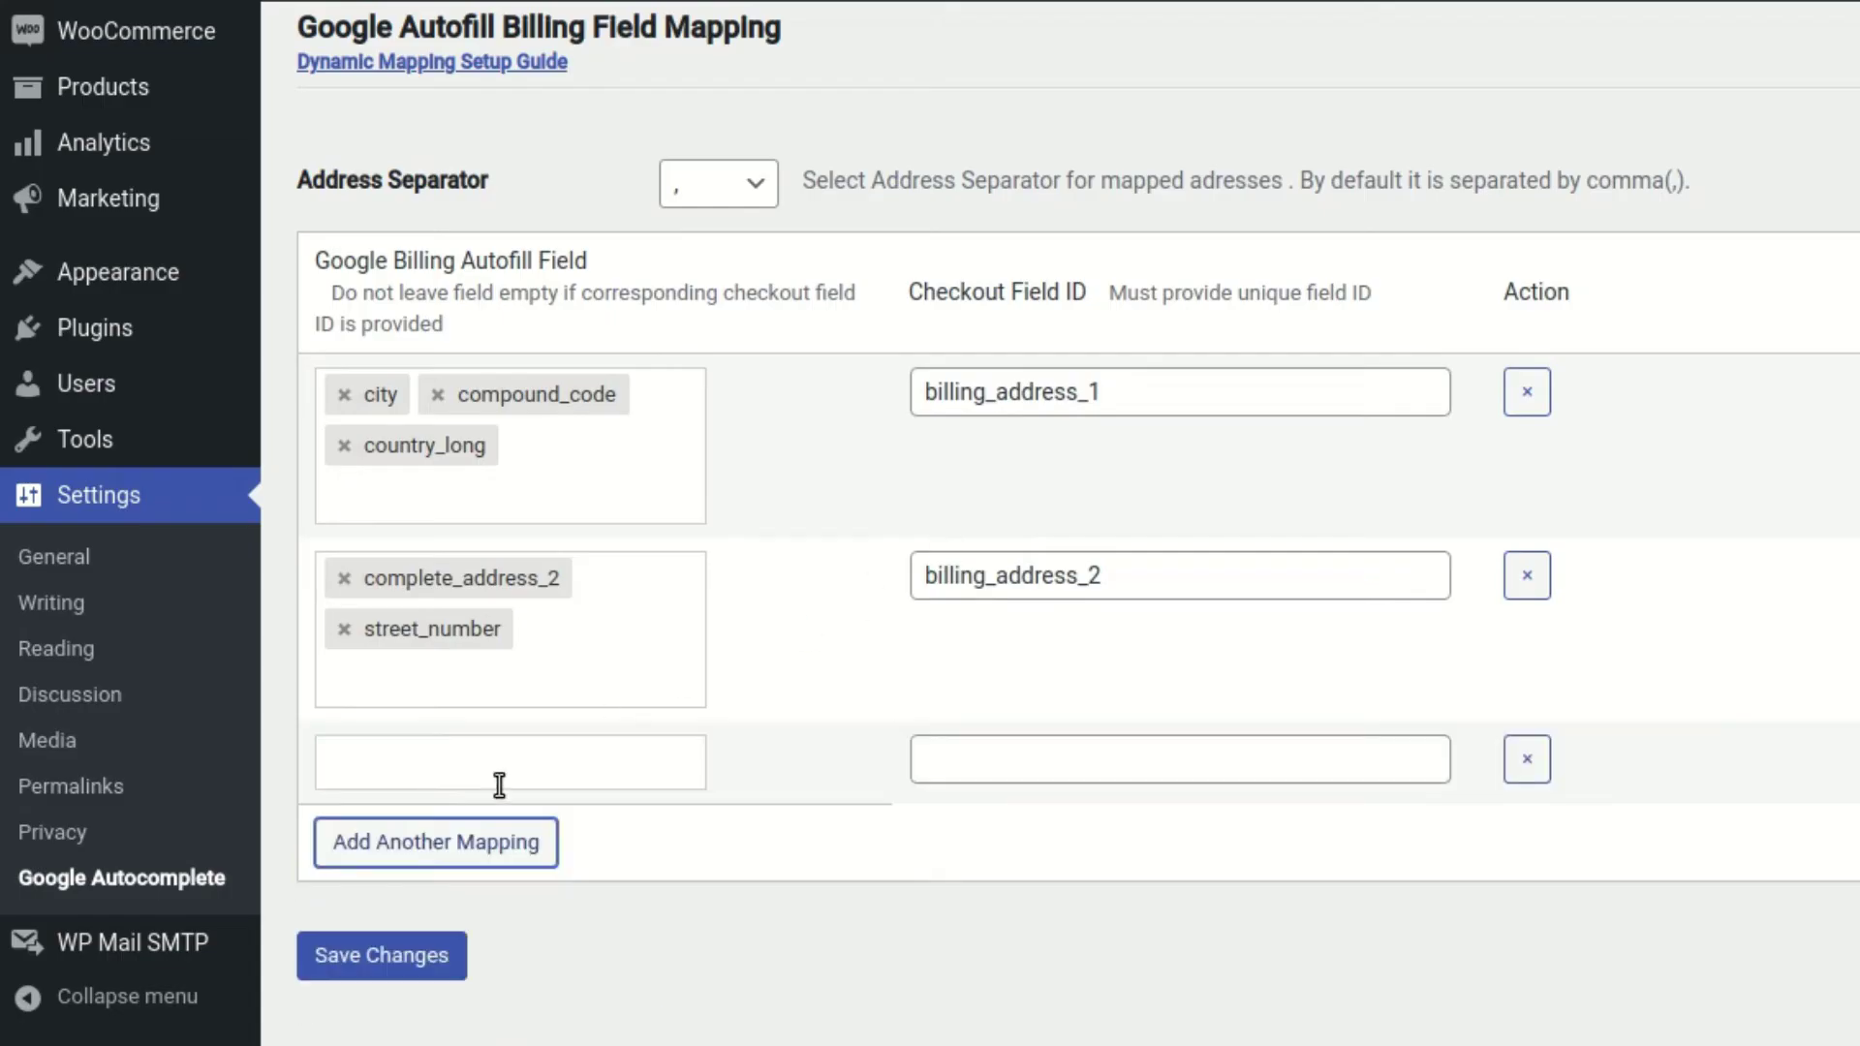
pyautogui.click(978, 749)
pyautogui.hotkey('ctrl', 'v')
pyautogui.click(595, 758)
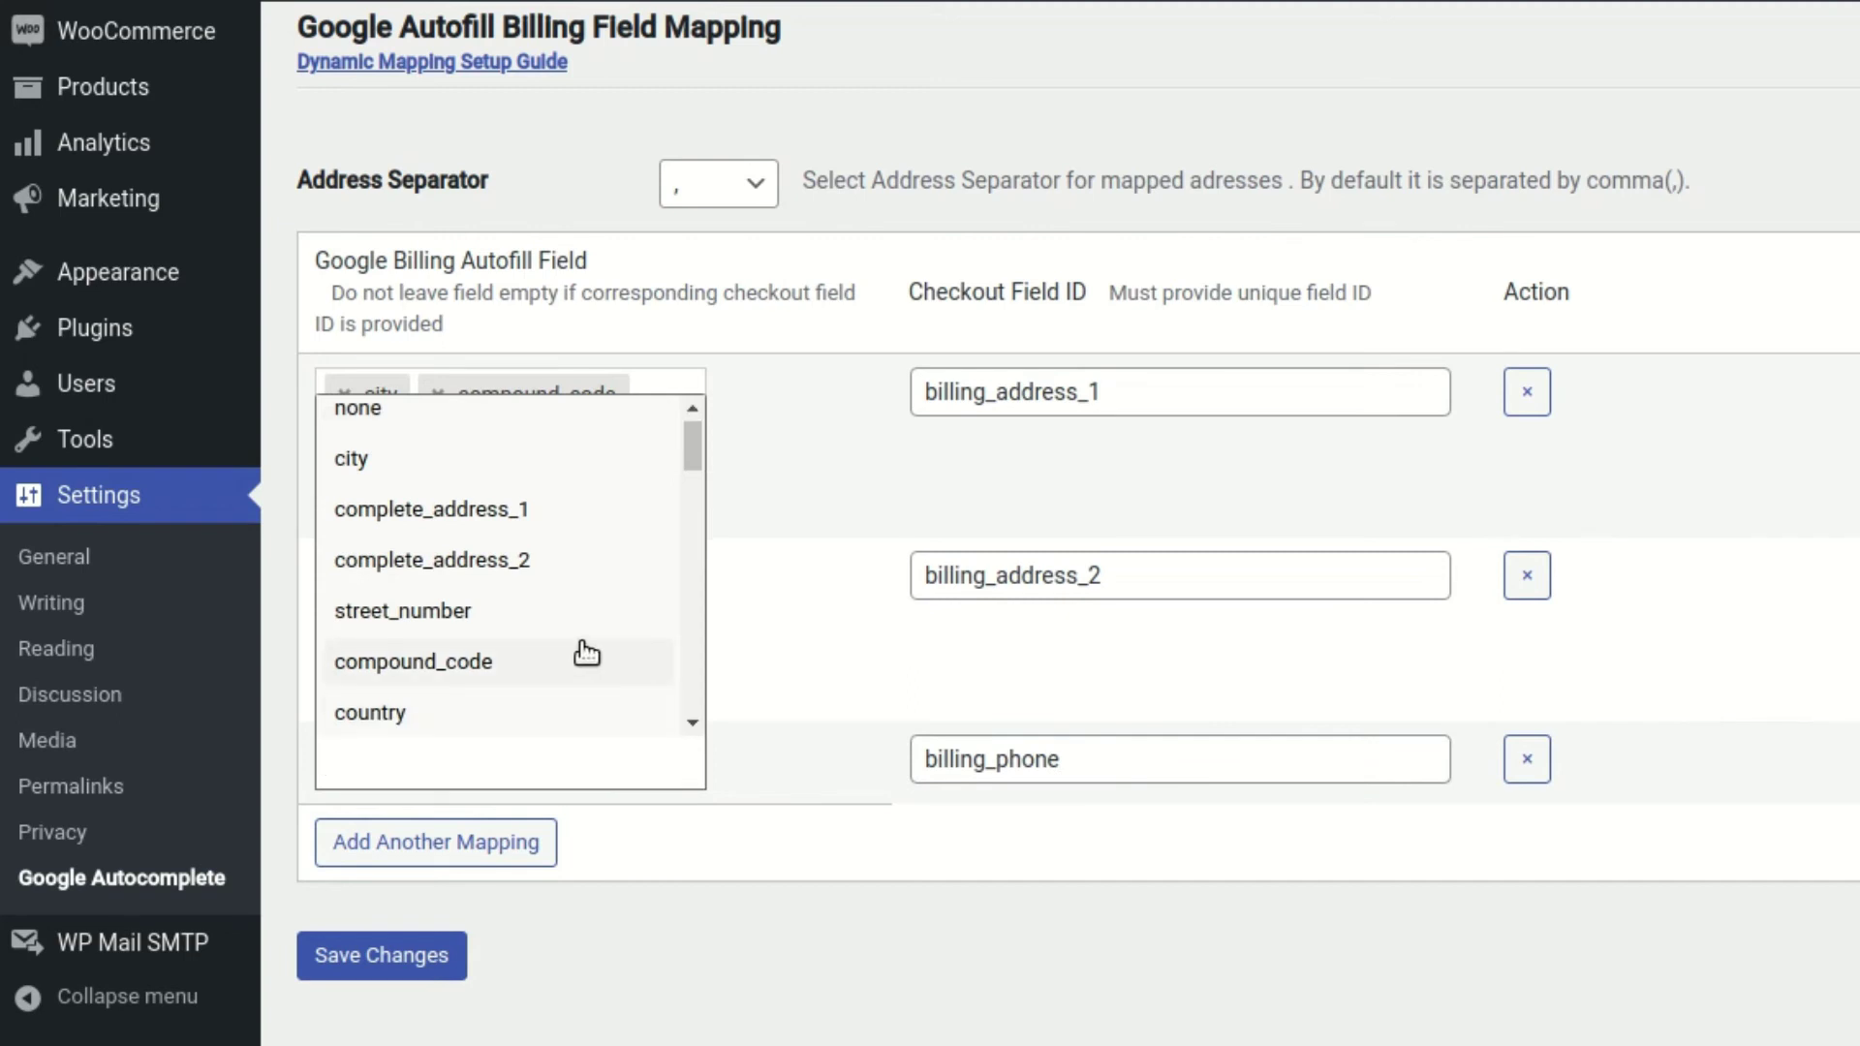
pyautogui.write('lat')
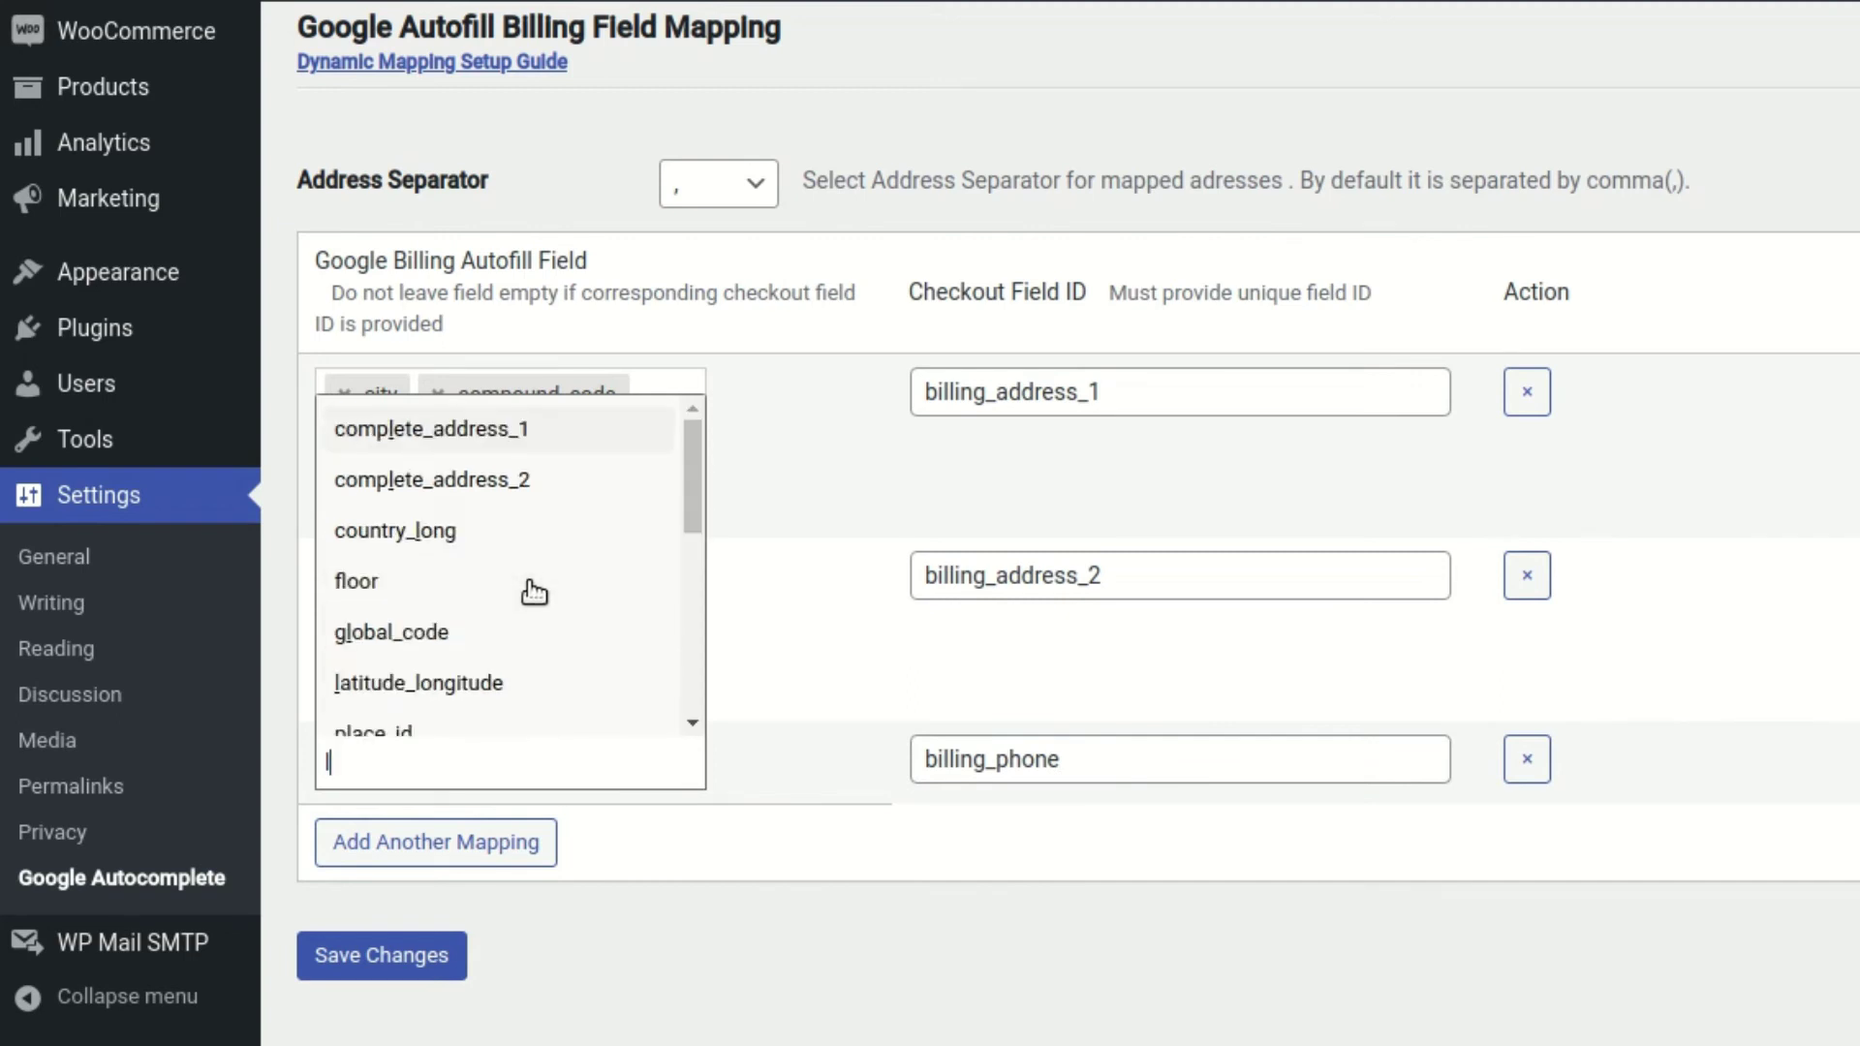
pyautogui.click(510, 693)
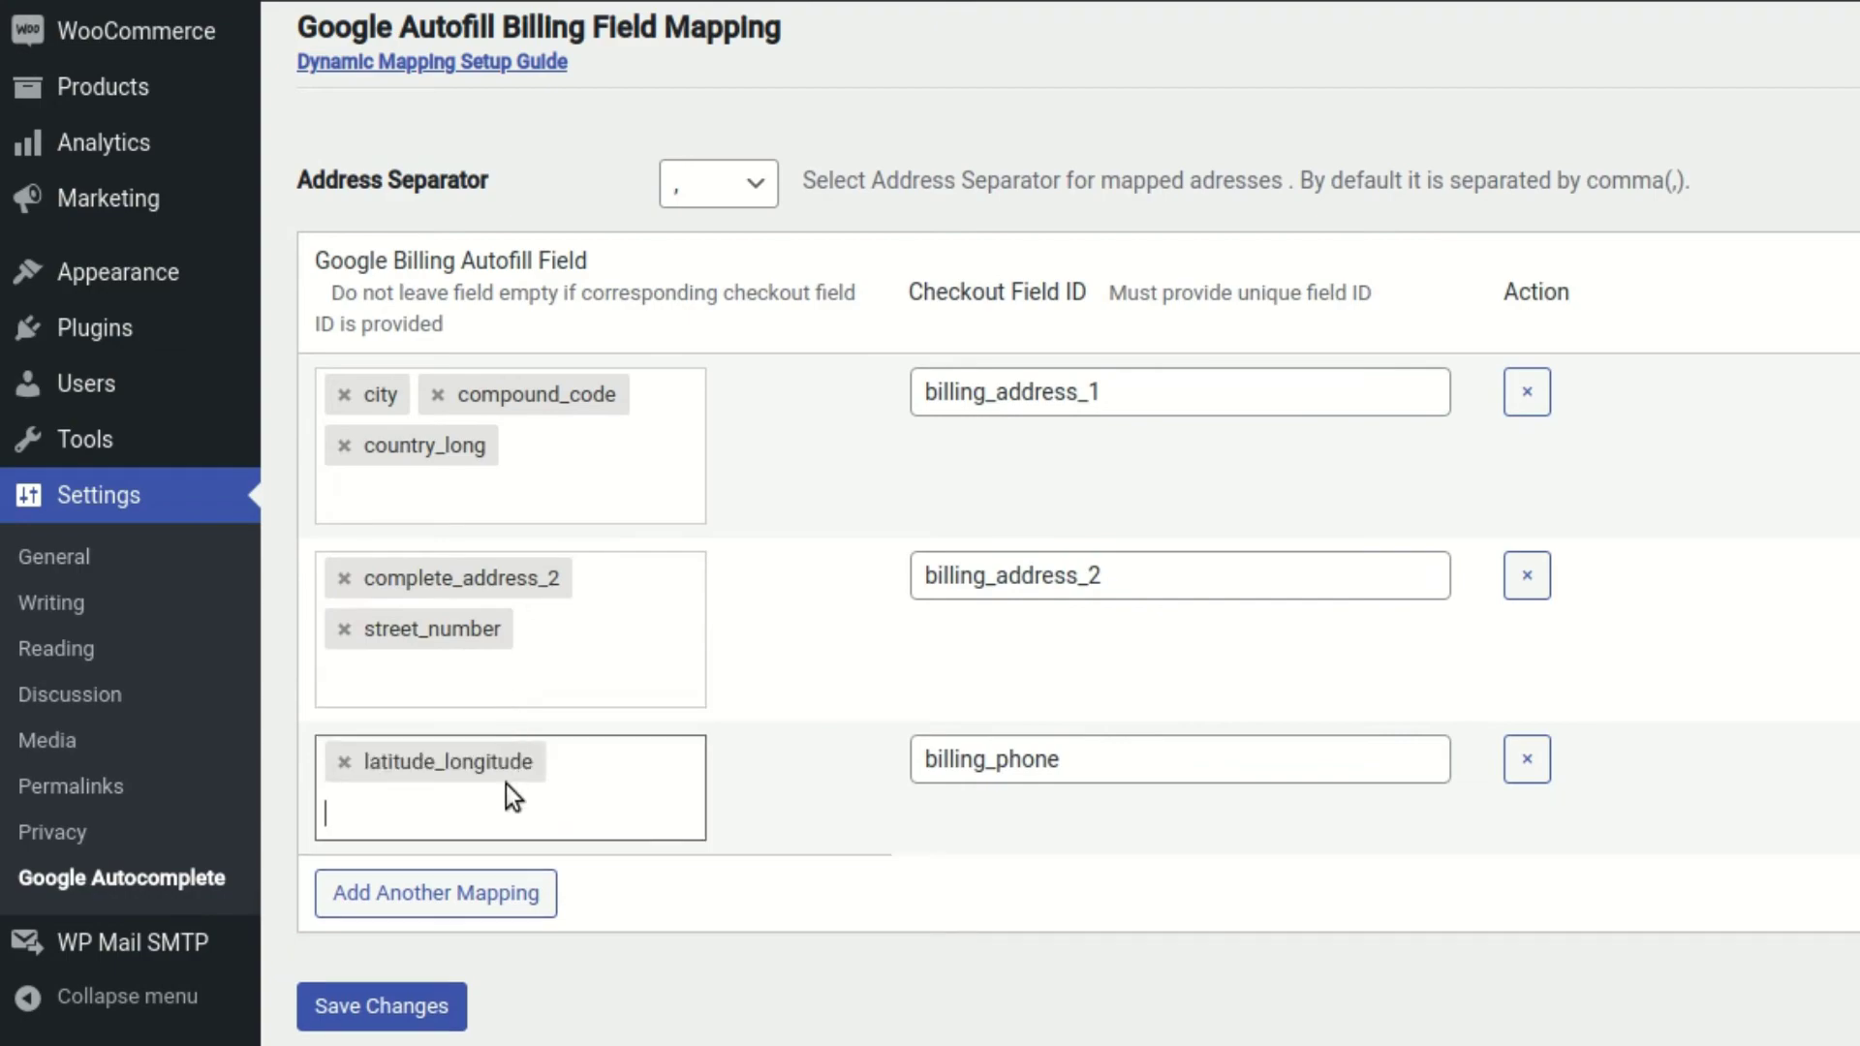
# Save the mapping settings and reload the checkout page
pyautogui.click(427, 1005)
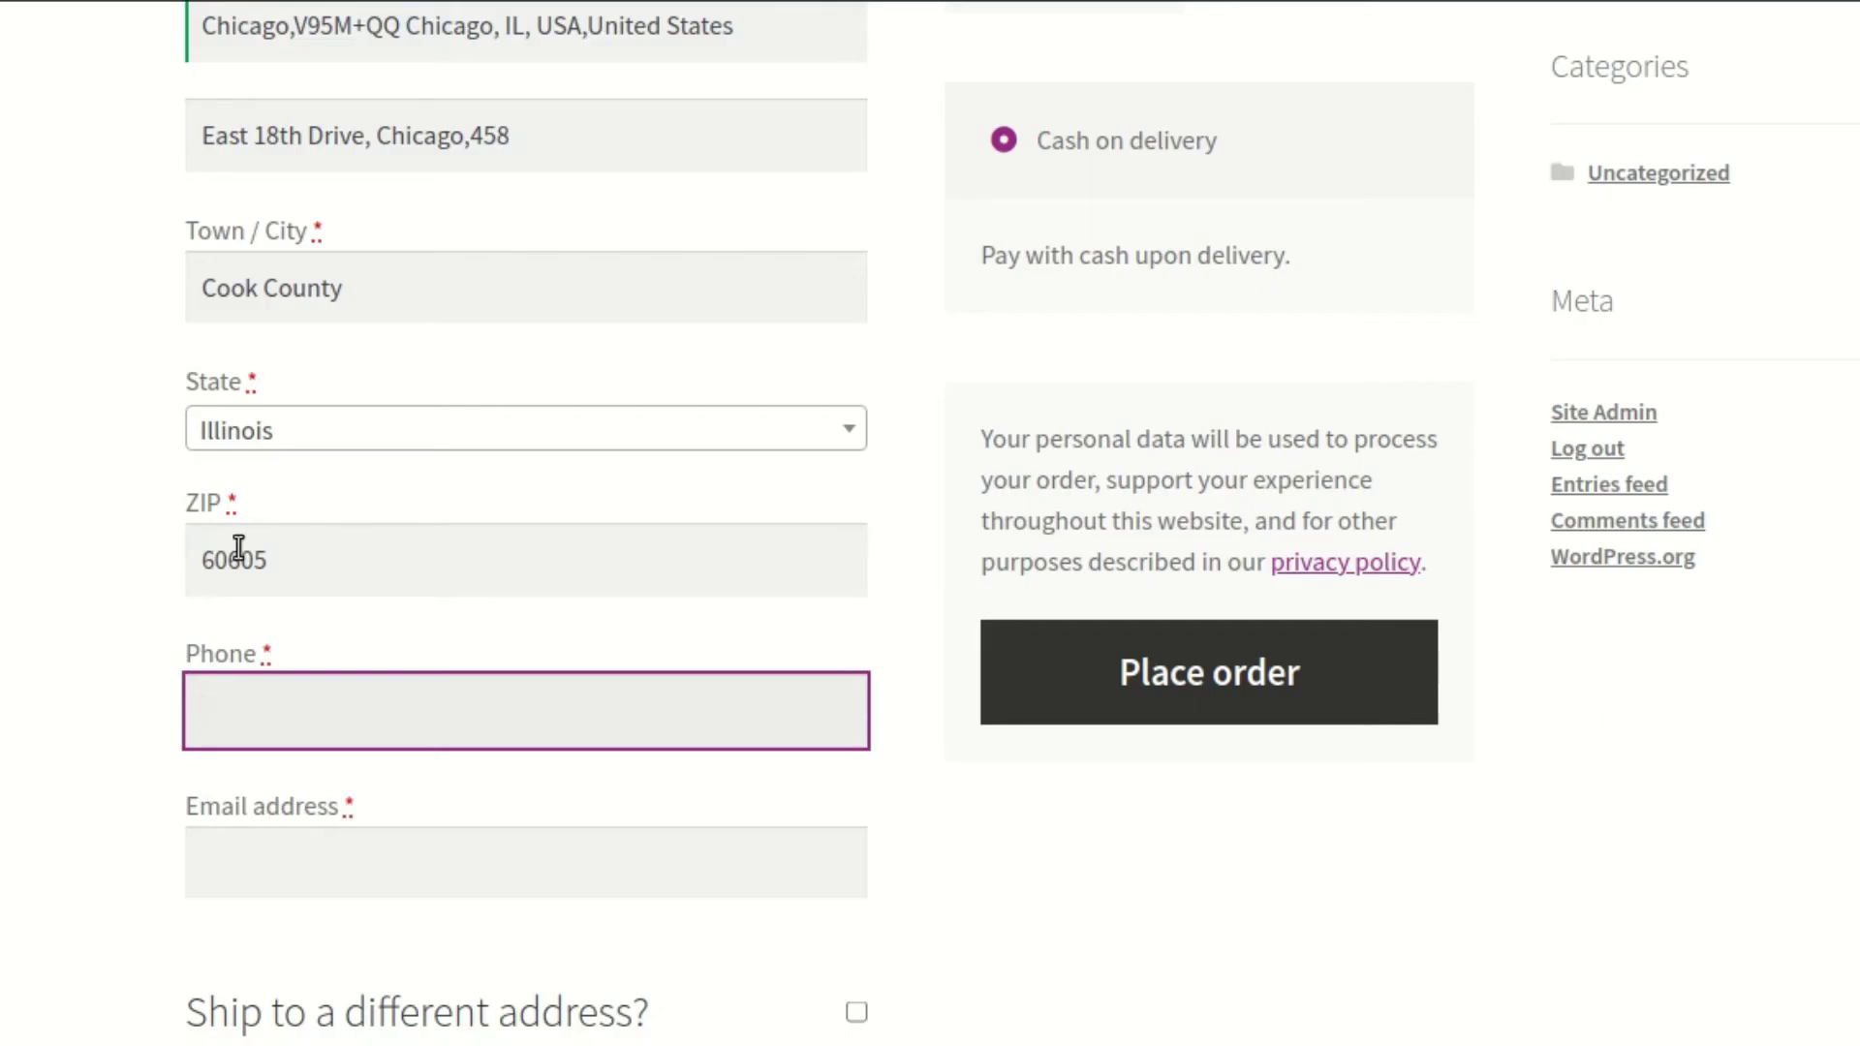
pyautogui.rightClick(236, 547)
pyautogui.click(232, 605)
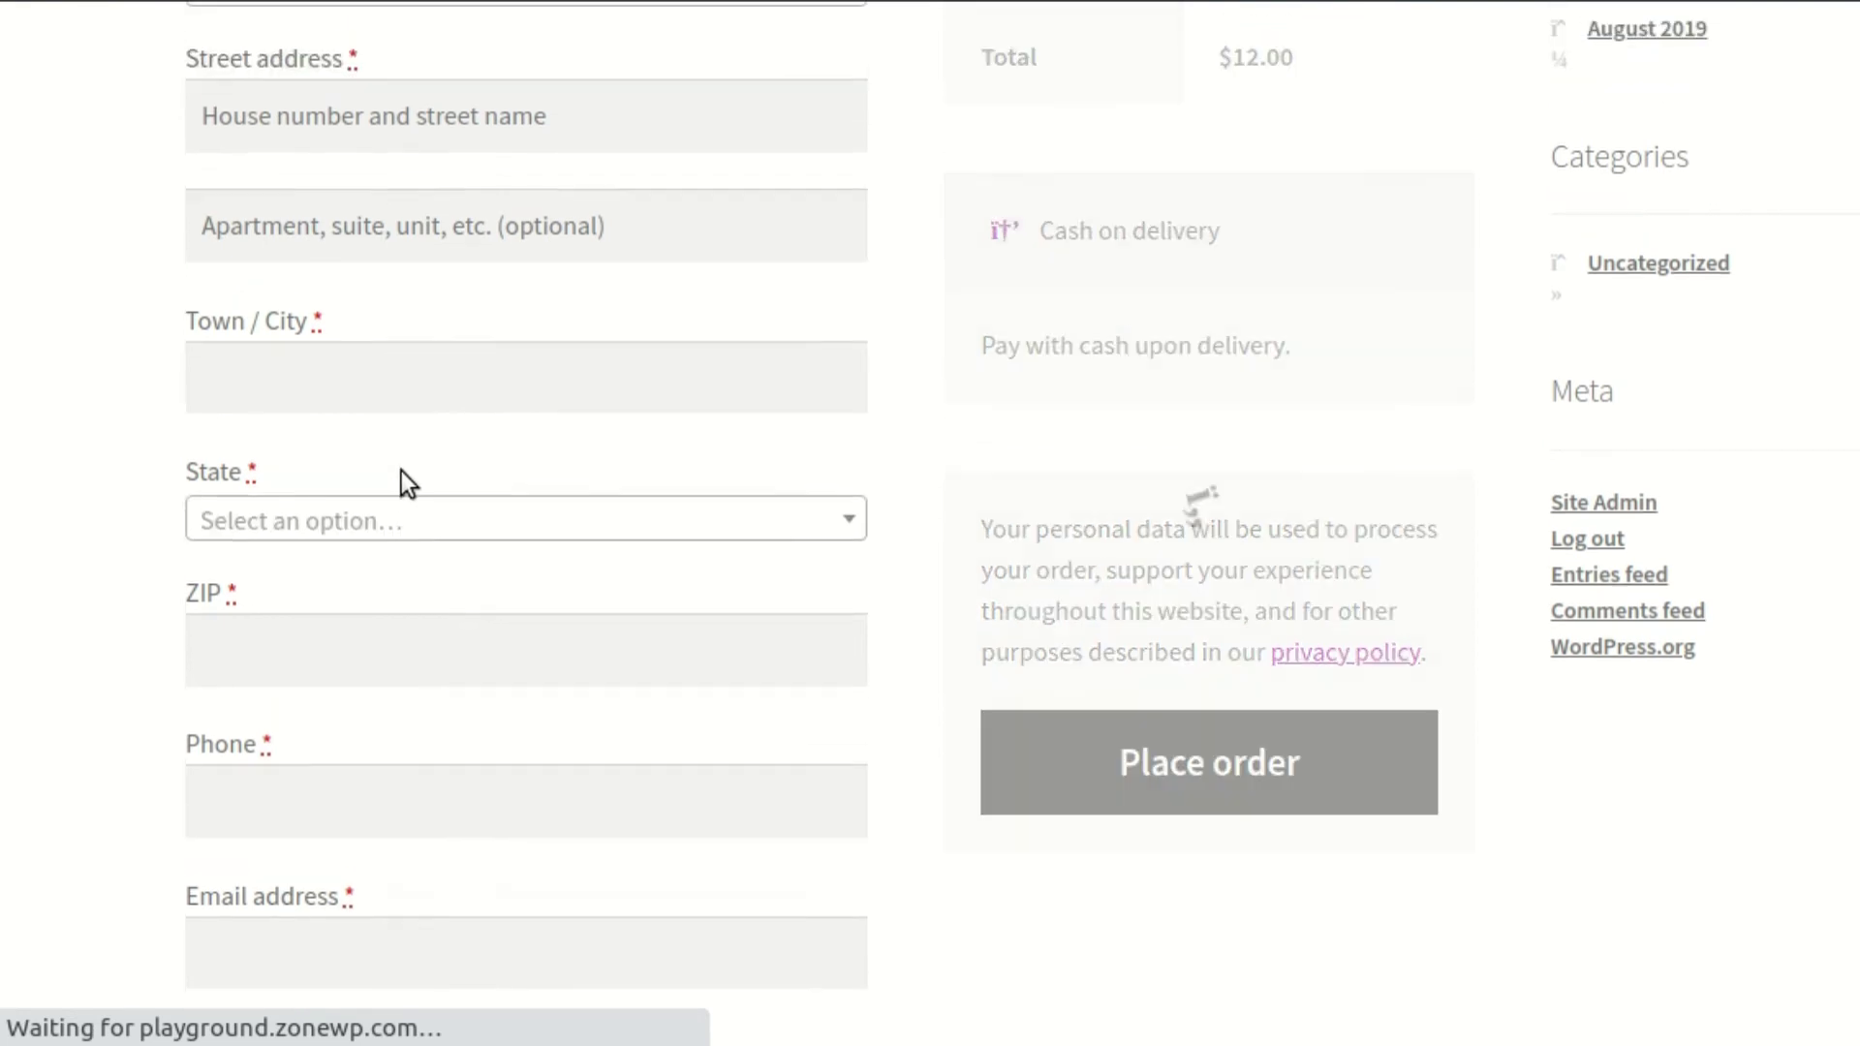
# Enter 764 in Street address and pick the Temple, Texas suggestion, filling Phone with coordinates
pyautogui.click(396, 113)
pyautogui.write('764')
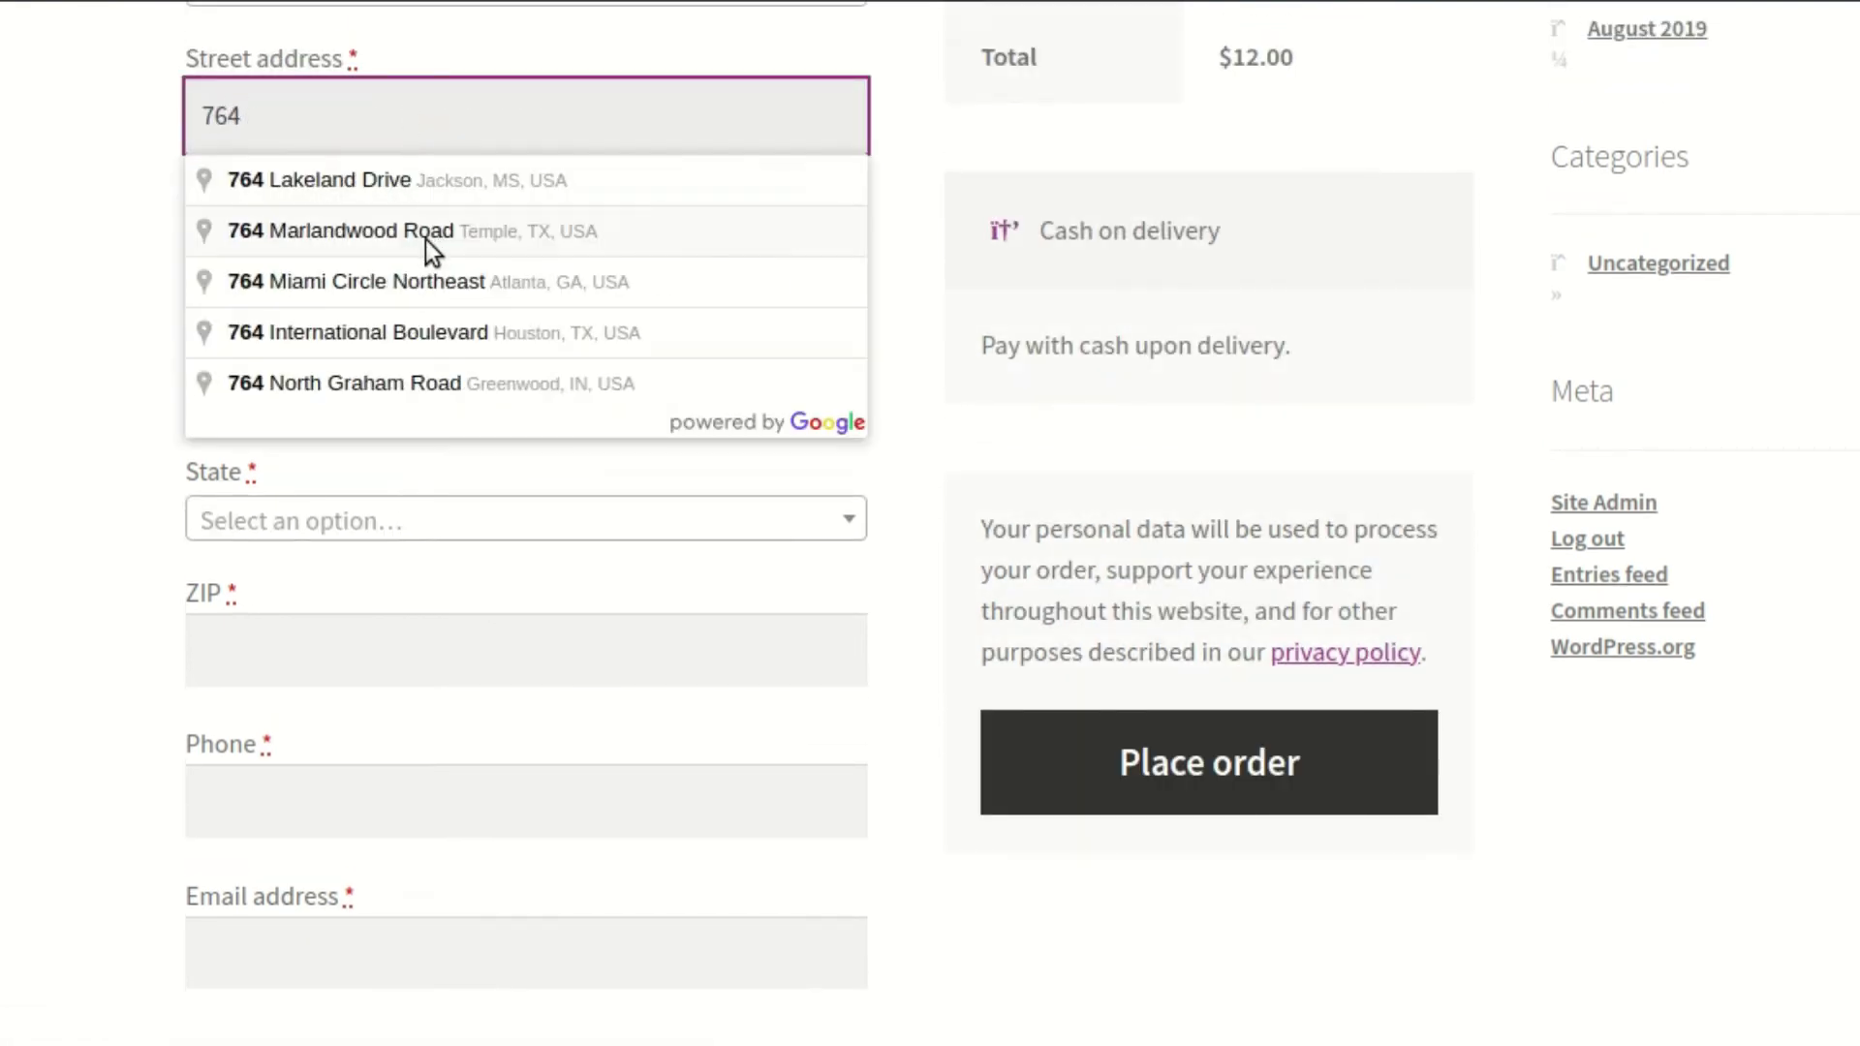
pyautogui.click(424, 237)
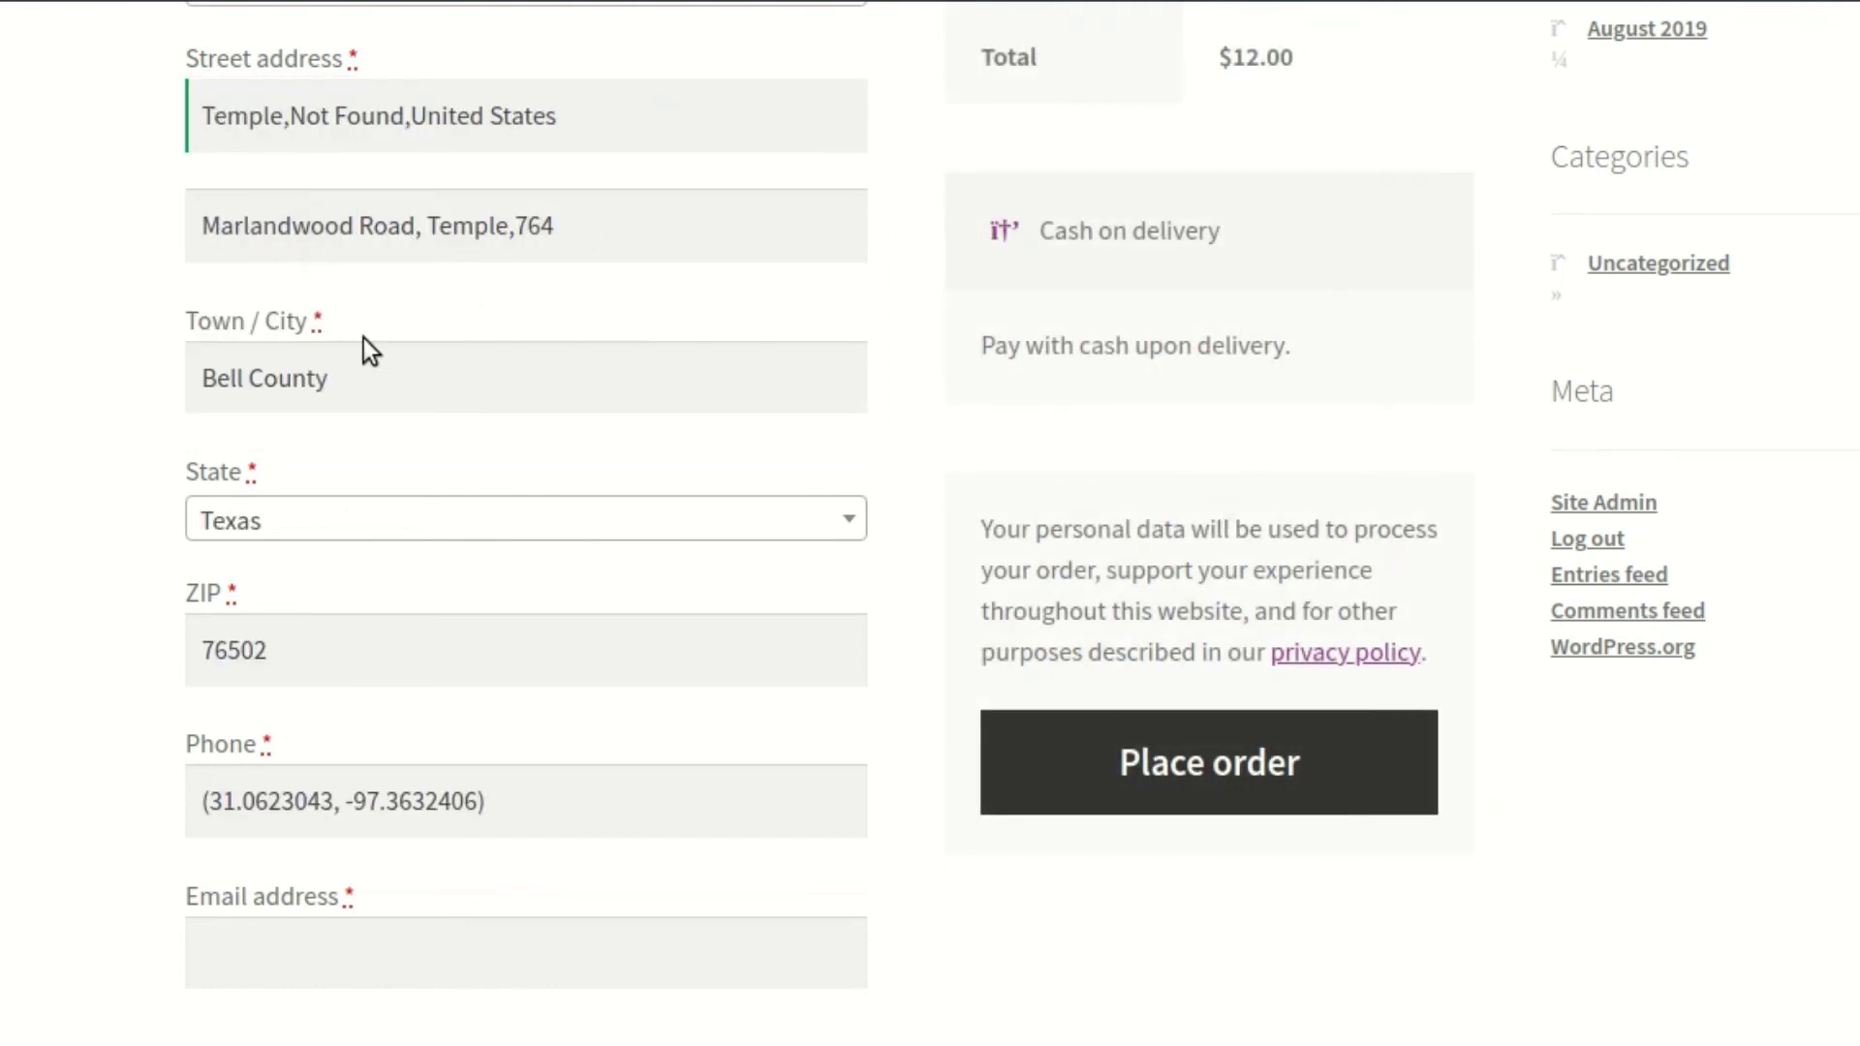
pyautogui.scroll(-3, 418, 473)
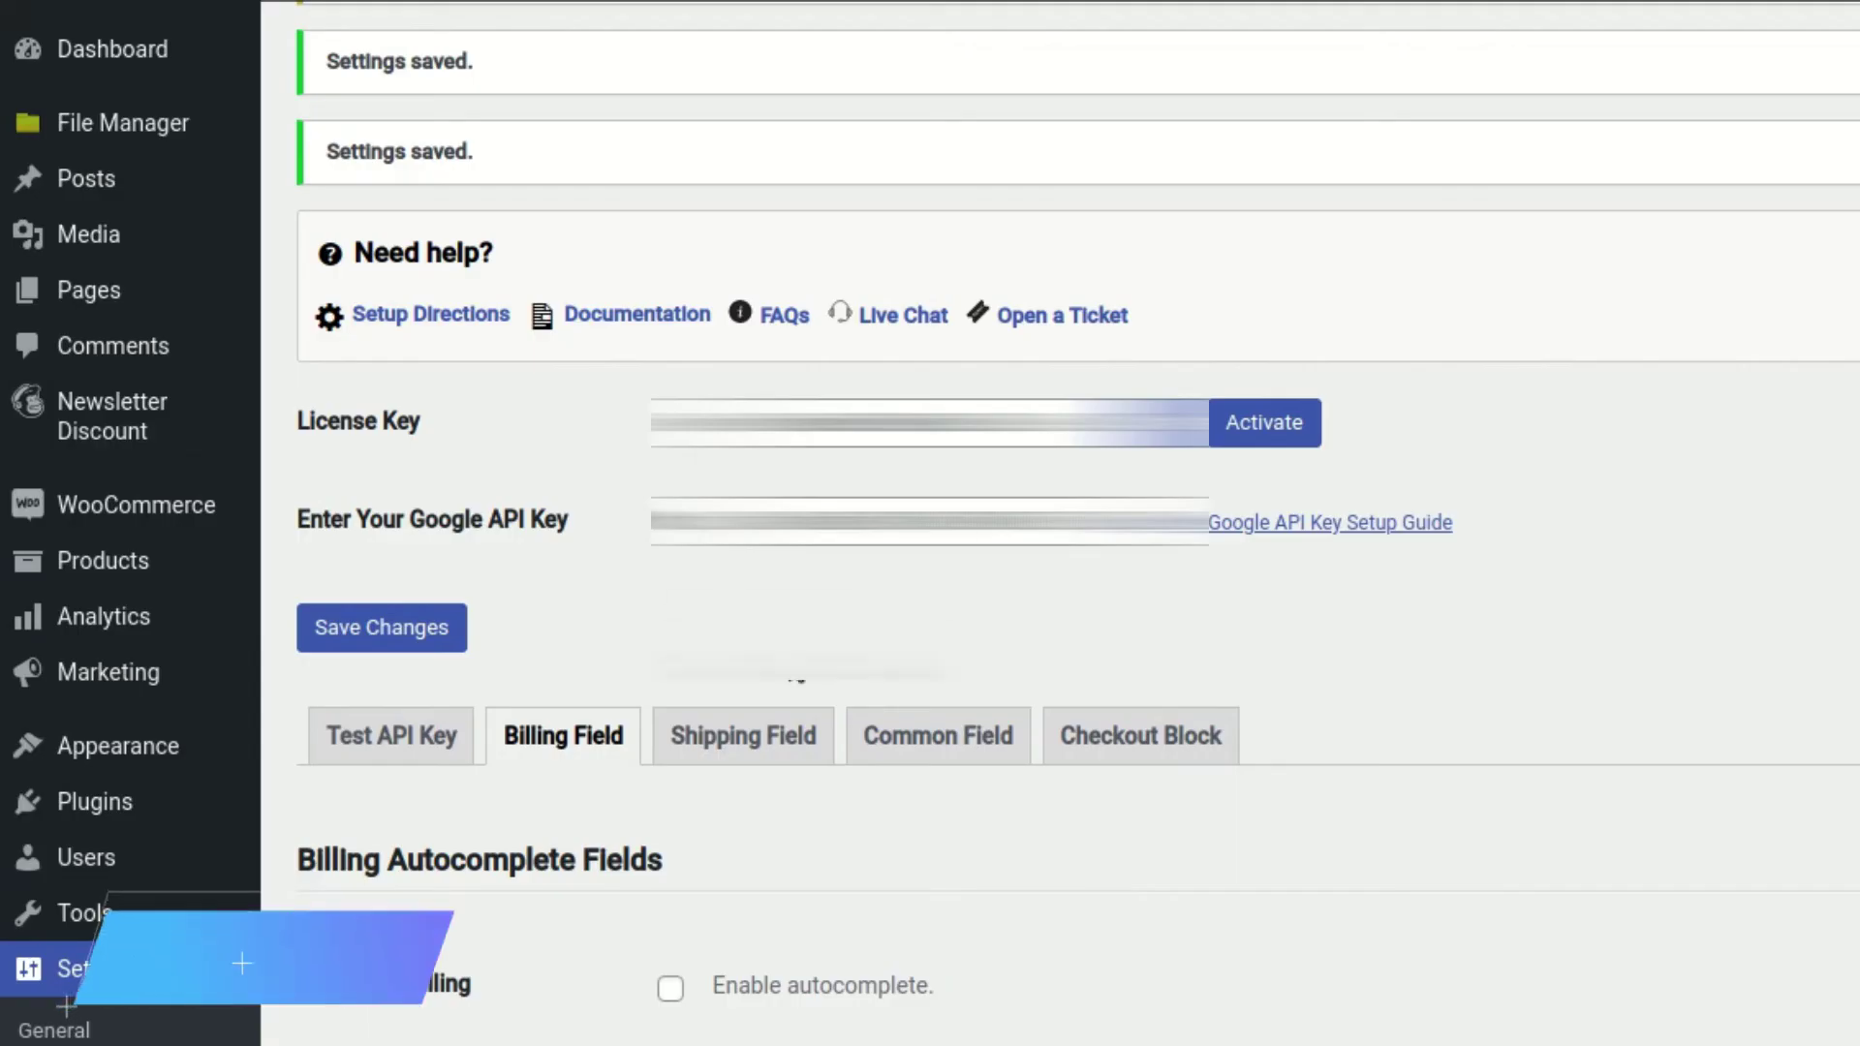
# Enable integration with existing shipping fields, set Shipping Field ID to shipping_address_2, and save
pyautogui.click(740, 732)
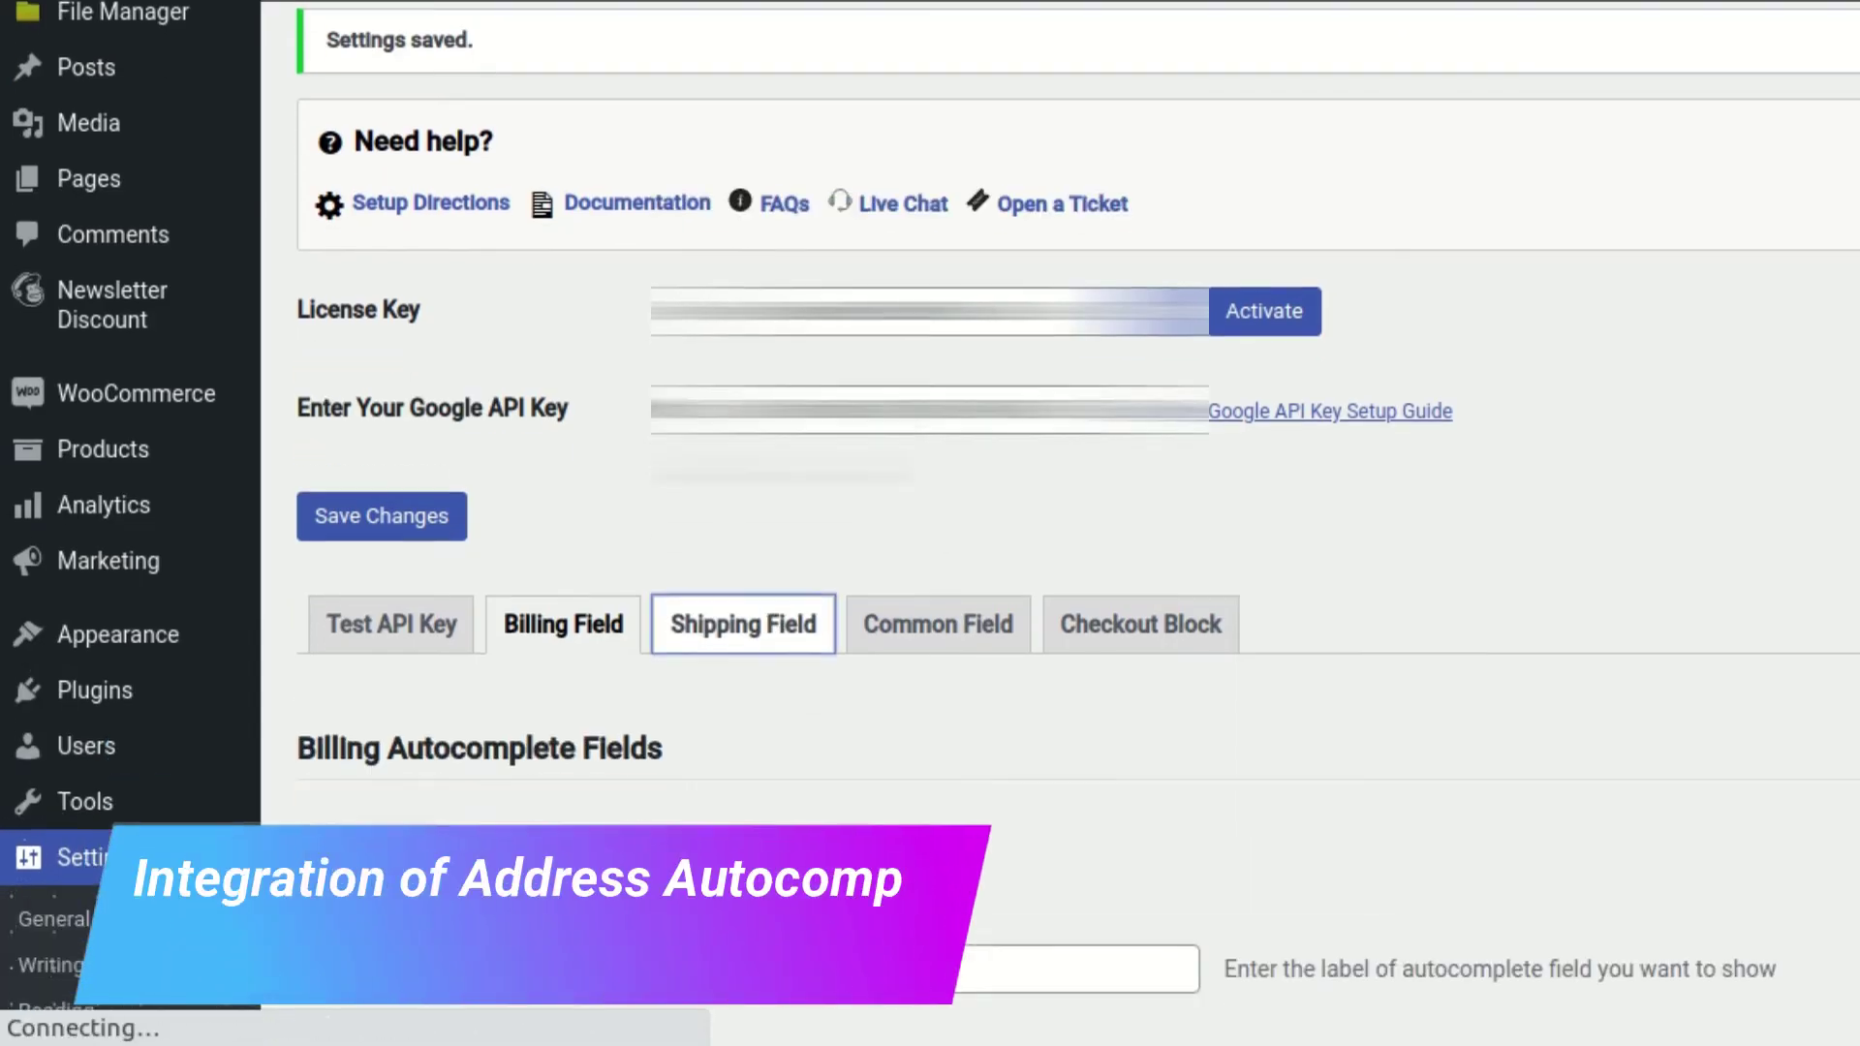
pyautogui.scroll(-5, 754, 446)
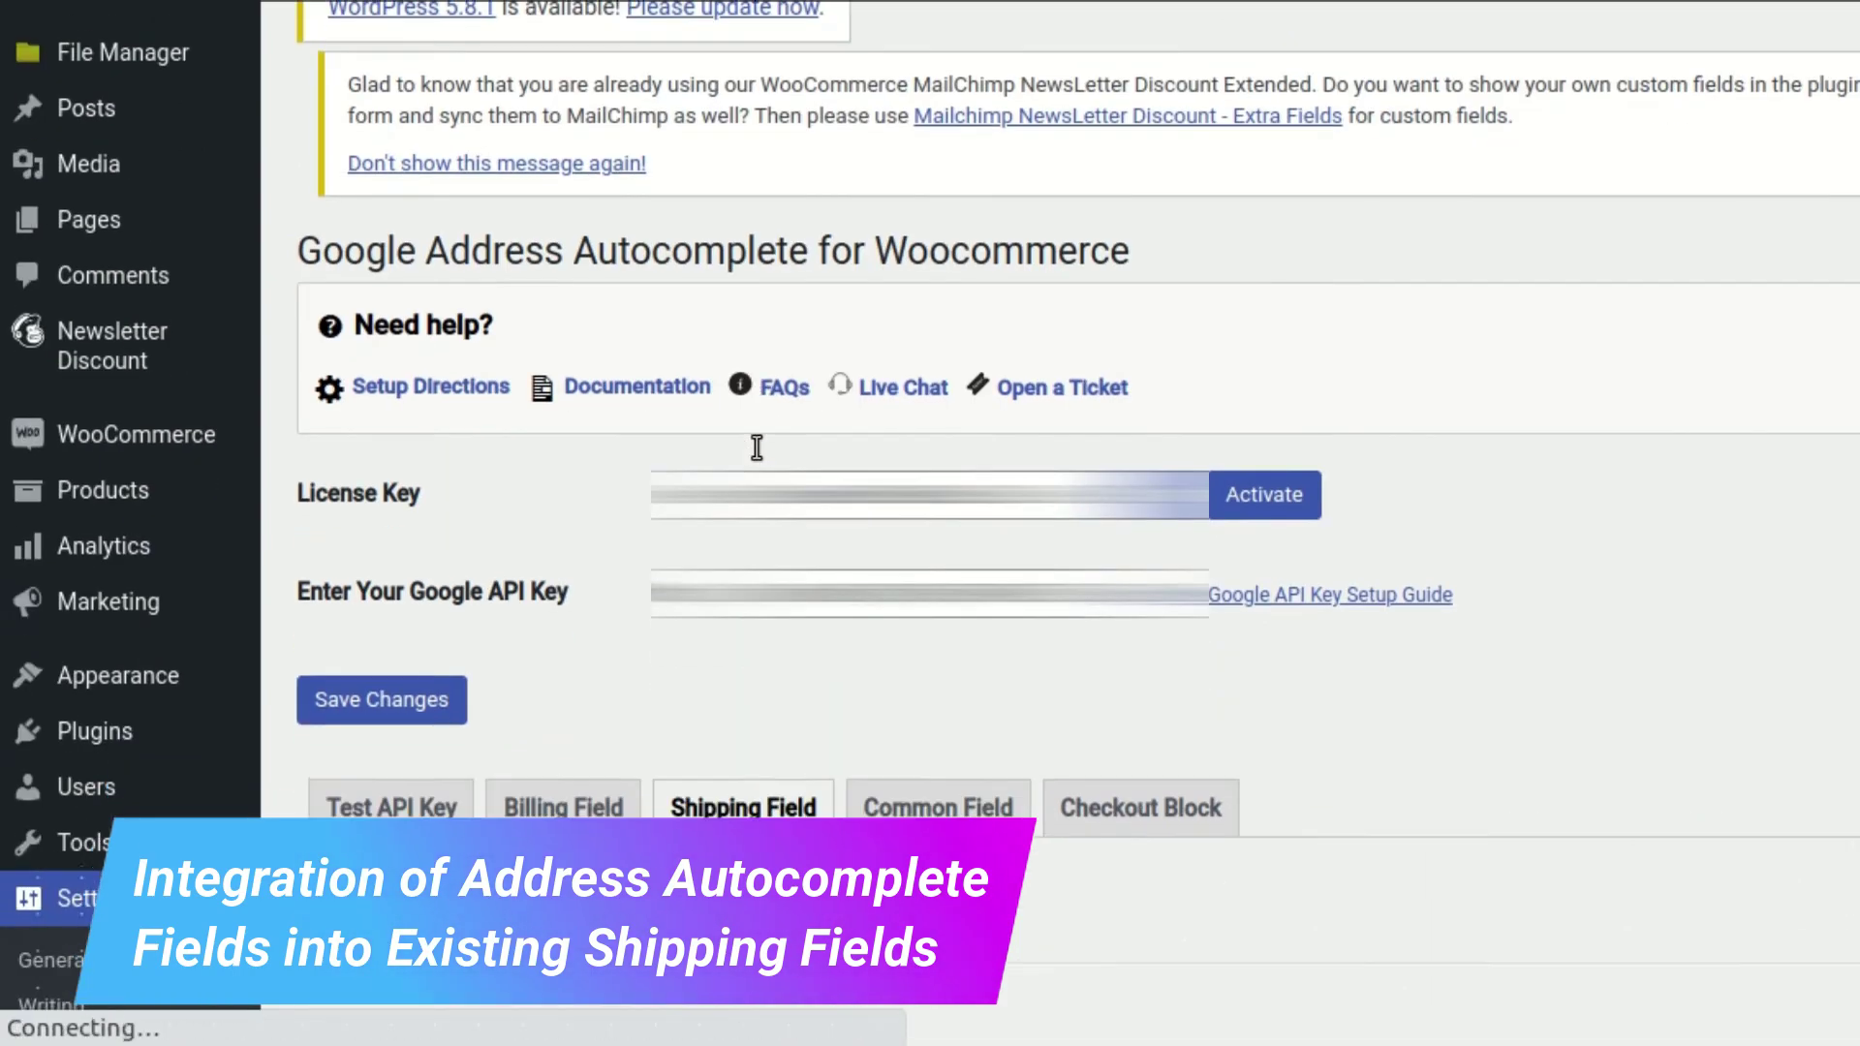
pyautogui.scroll(-6, 753, 447)
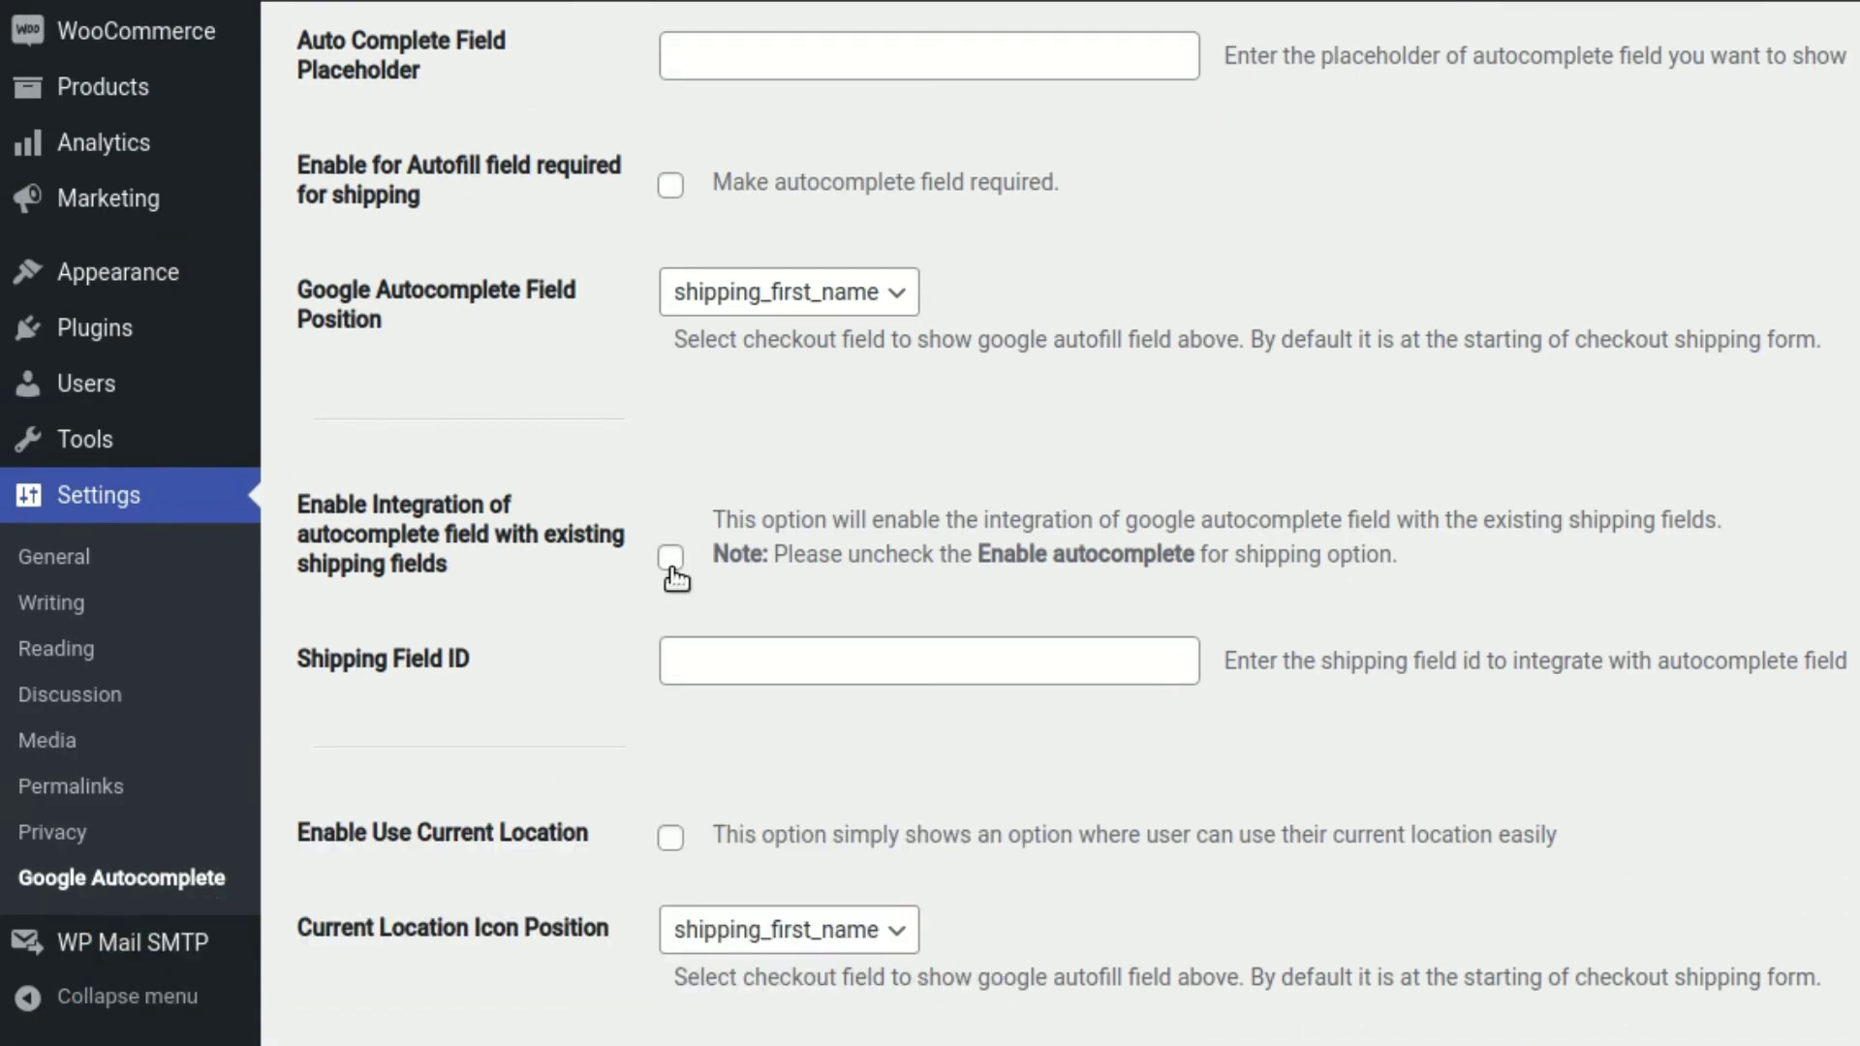
pyautogui.moveTo(298, 500); pyautogui.dragTo(461, 580)
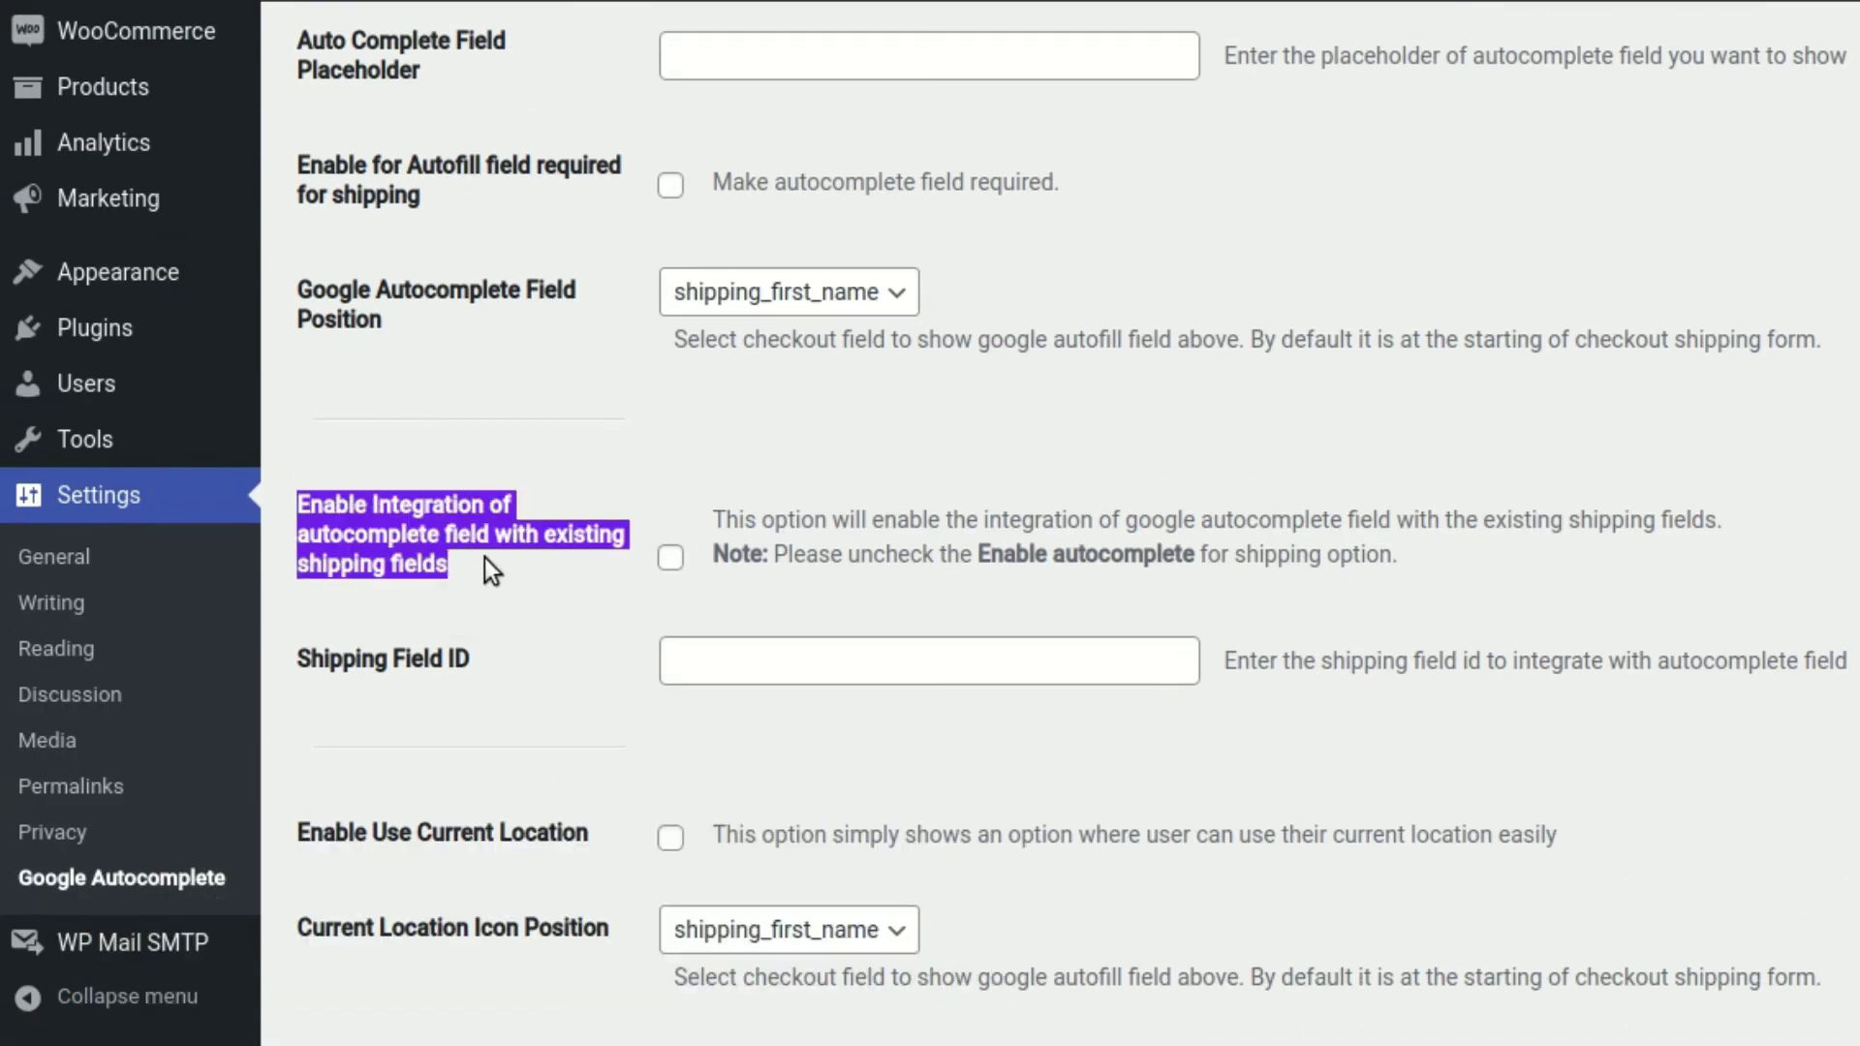
pyautogui.click(671, 557)
pyautogui.click(746, 661)
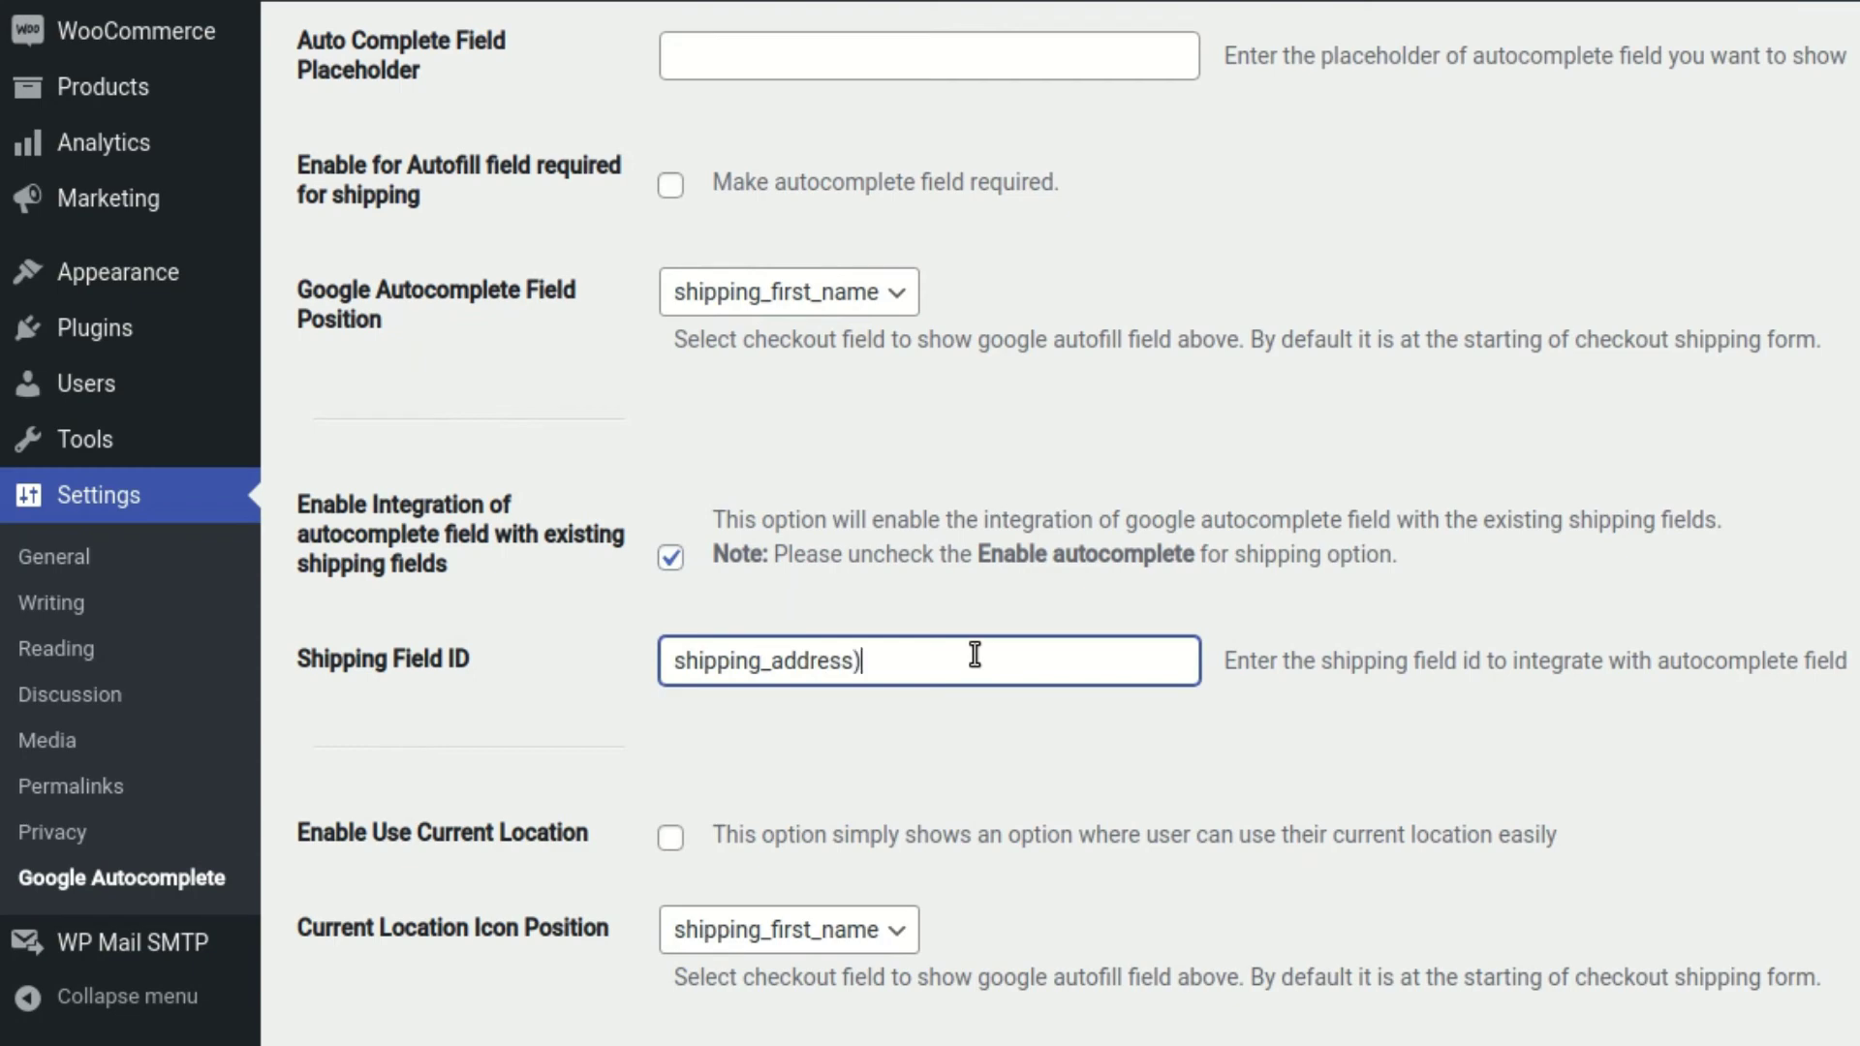
pyautogui.press('Tab')
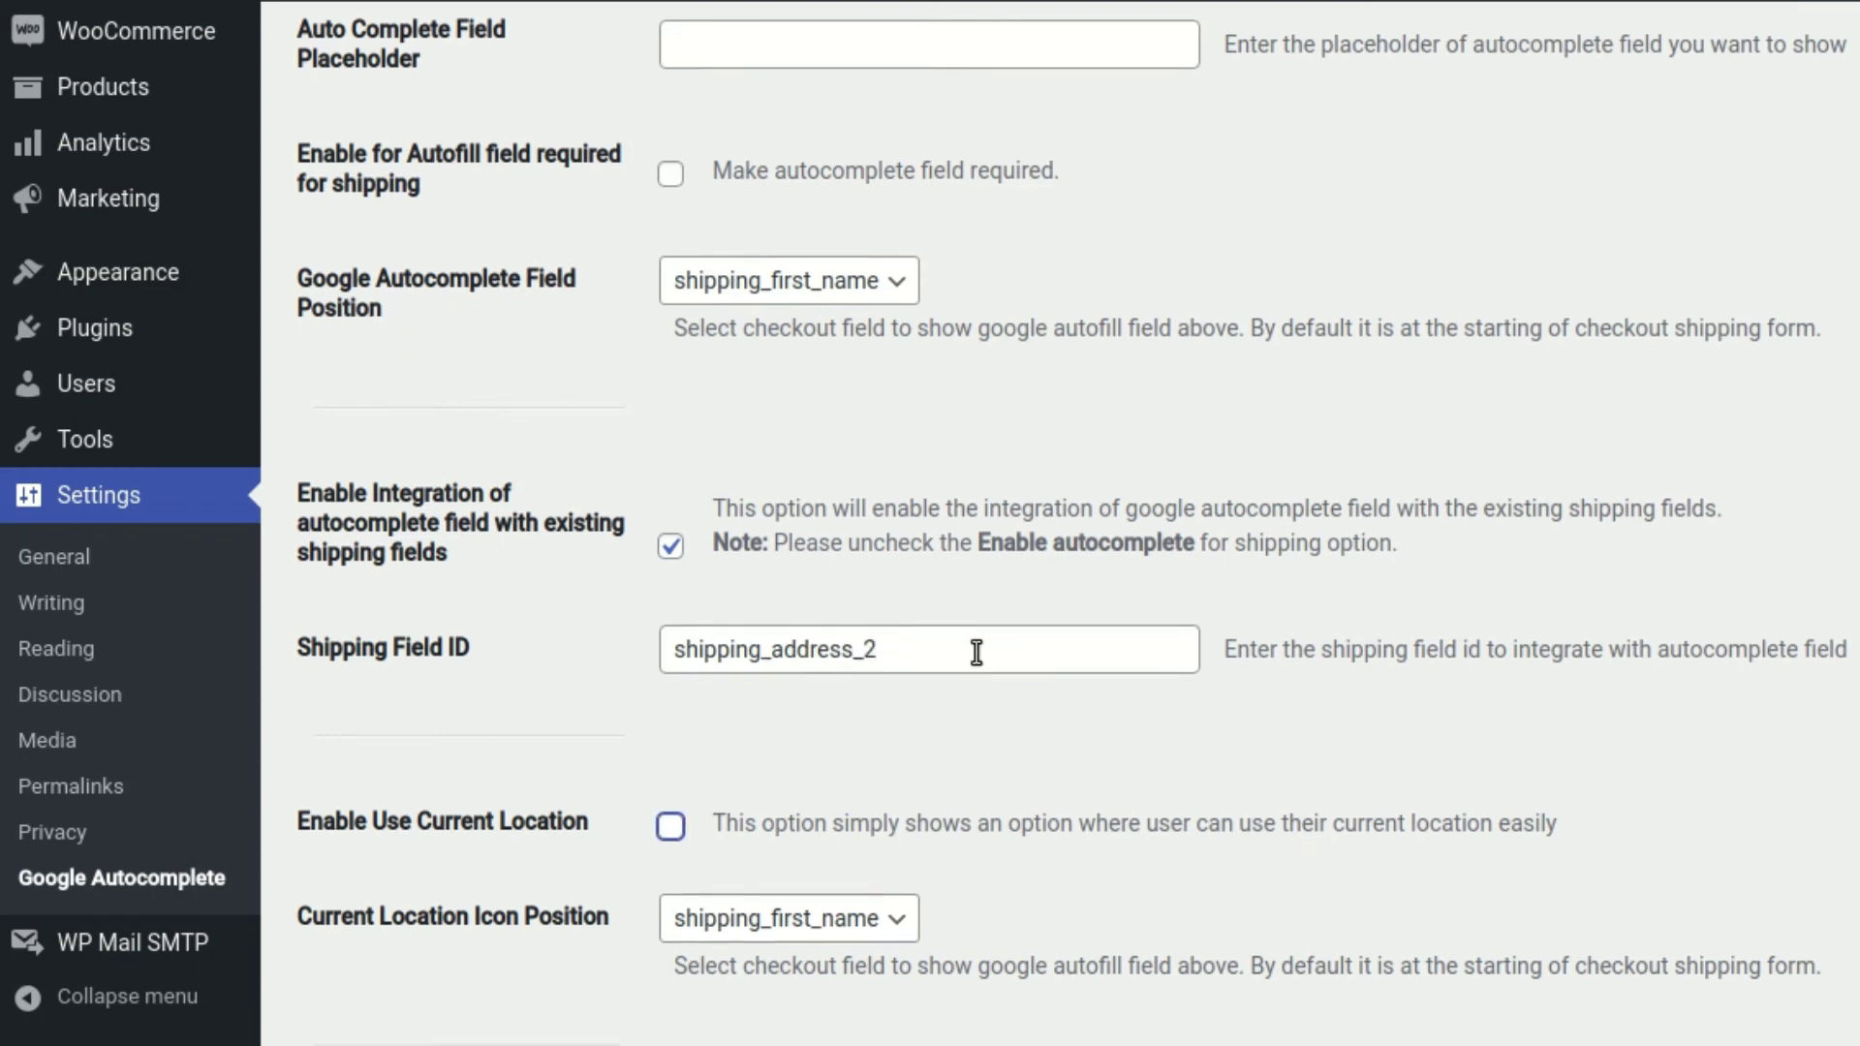
pyautogui.scroll(-2, 976, 655)
pyautogui.scroll(-15, 689, 571)
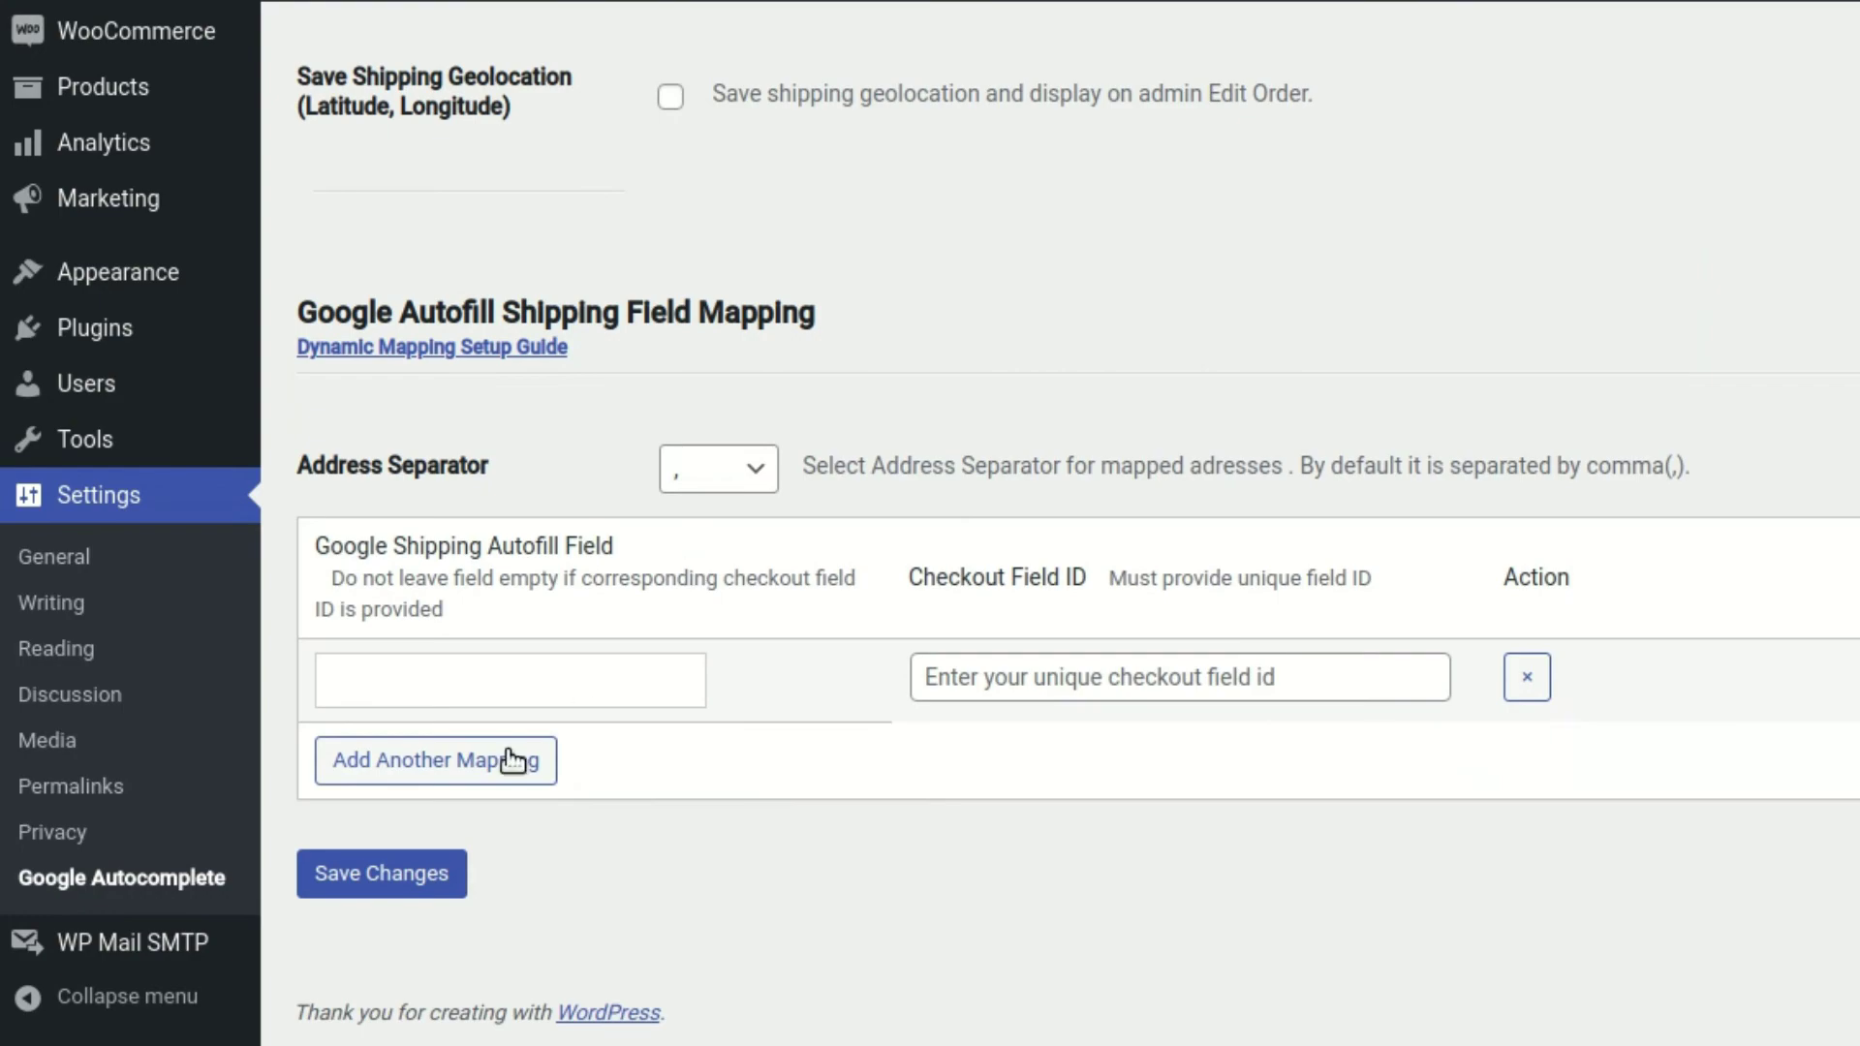
pyautogui.click(382, 873)
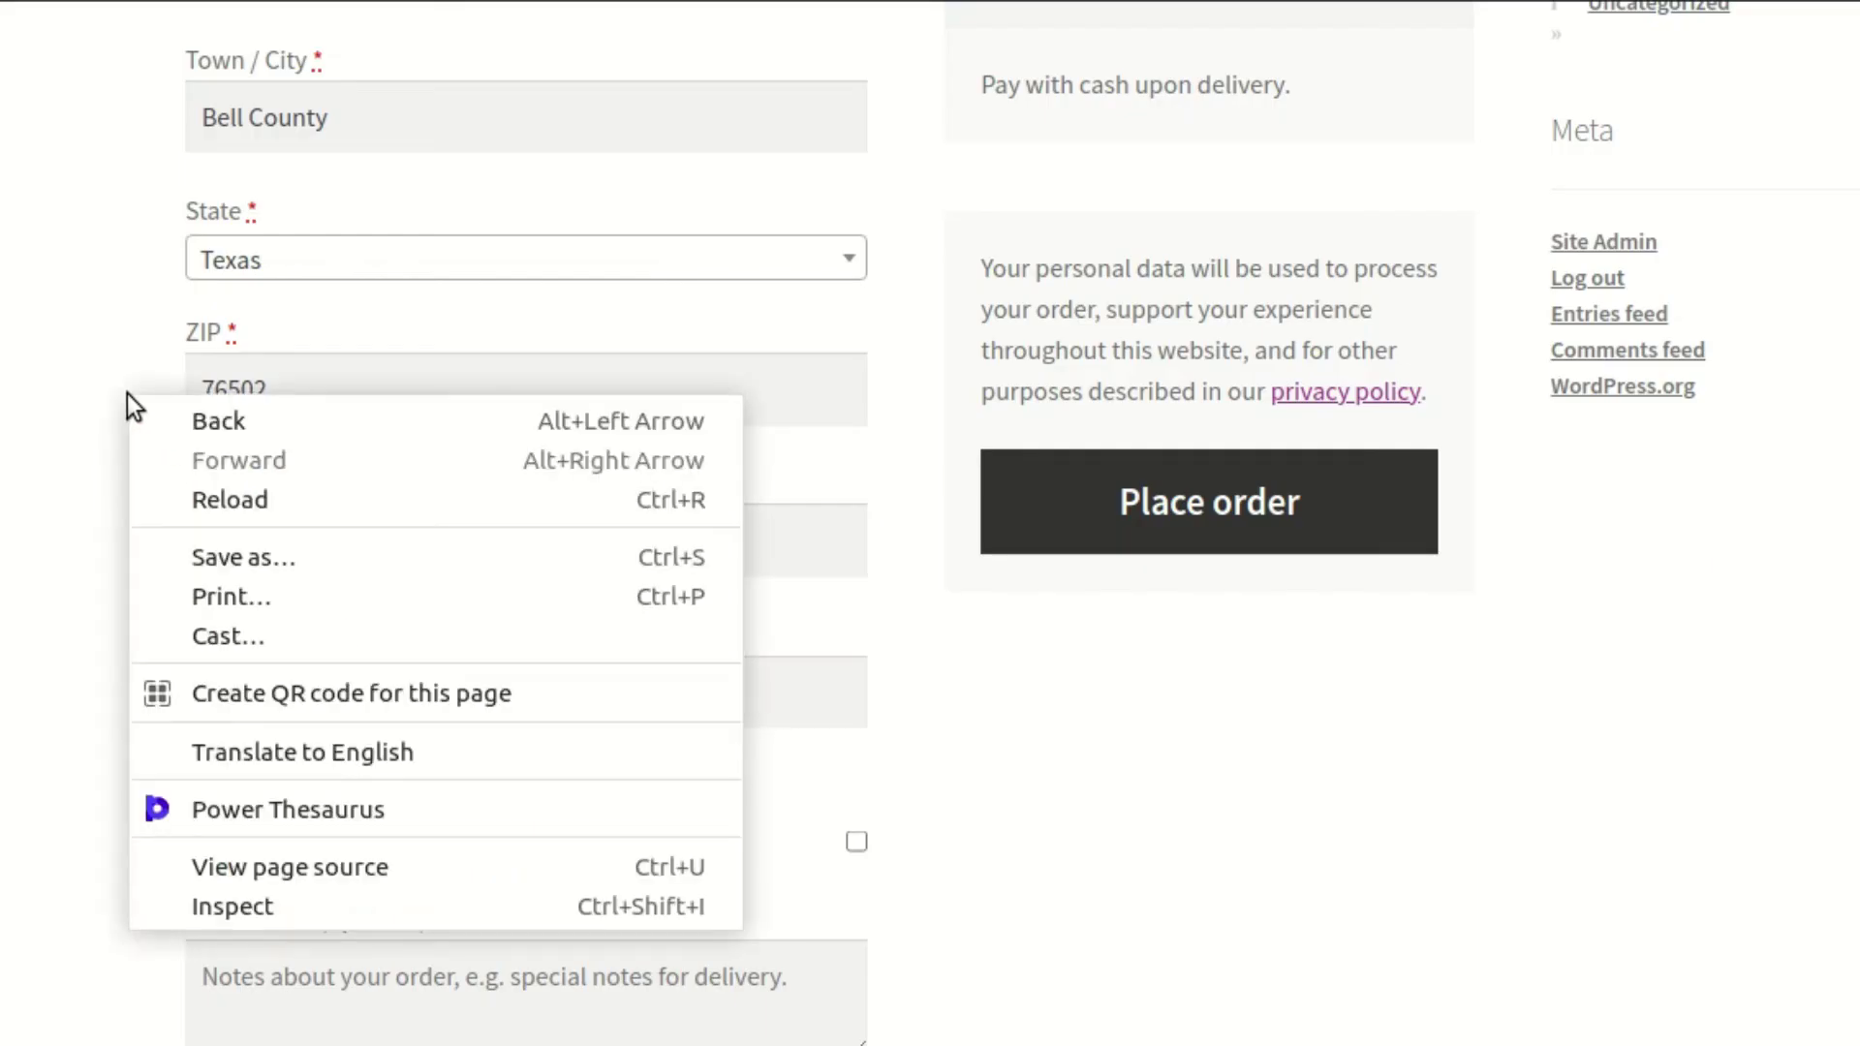
# Reload the checkout and tick 'Ship to a different address?' to show the shipping fields
pyautogui.click(291, 496)
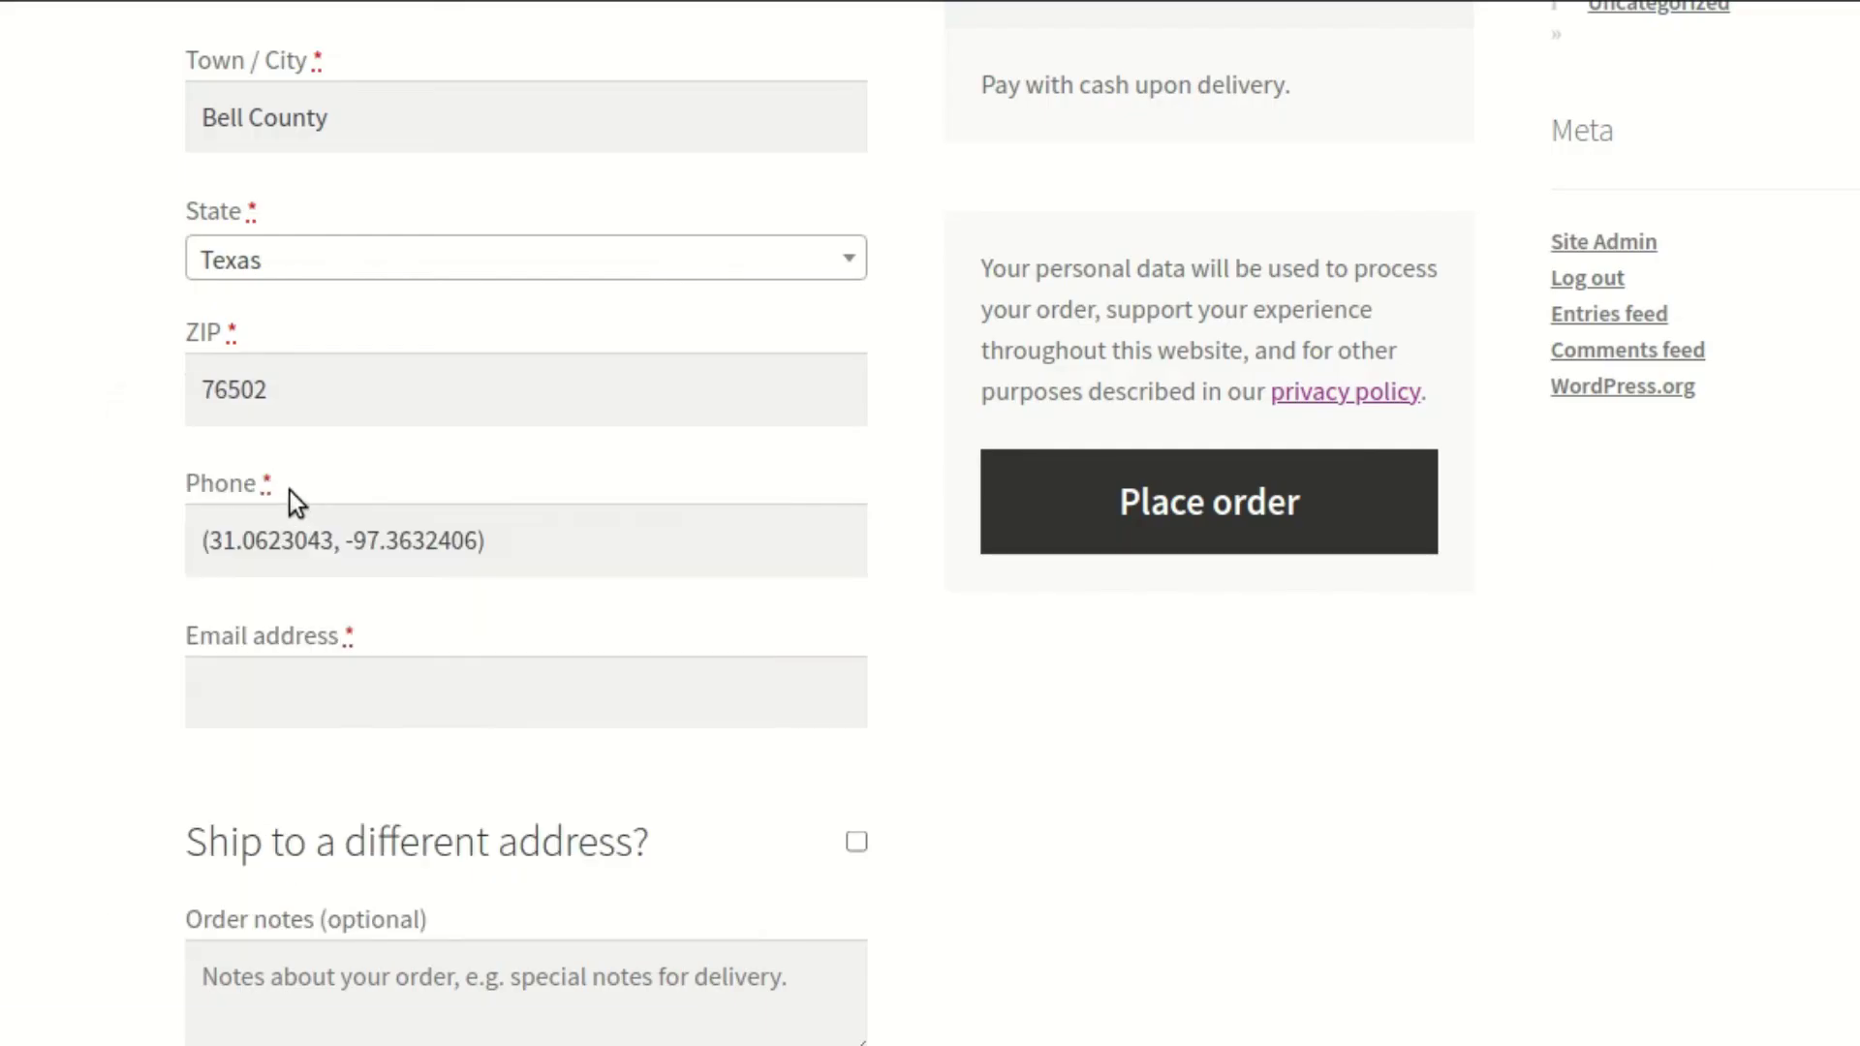
pyautogui.scroll(-13, 533, 601)
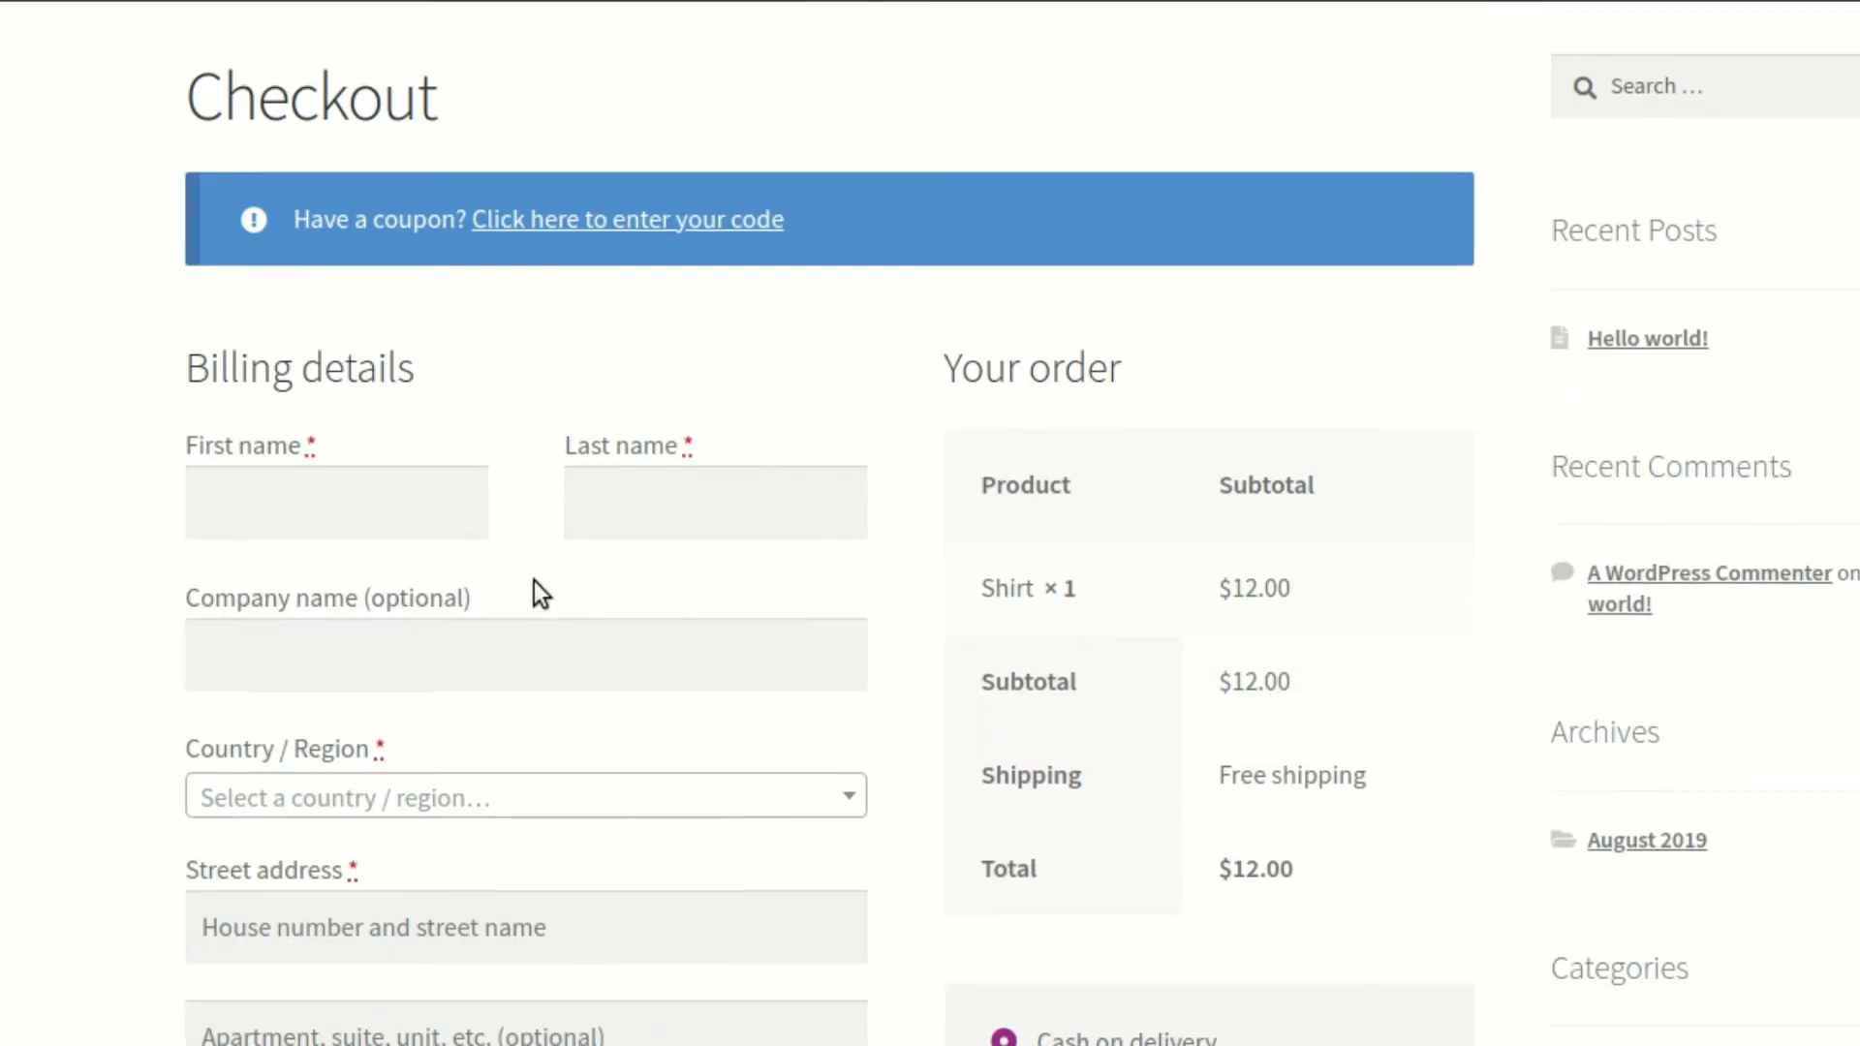
pyautogui.scroll(-5, 535, 579)
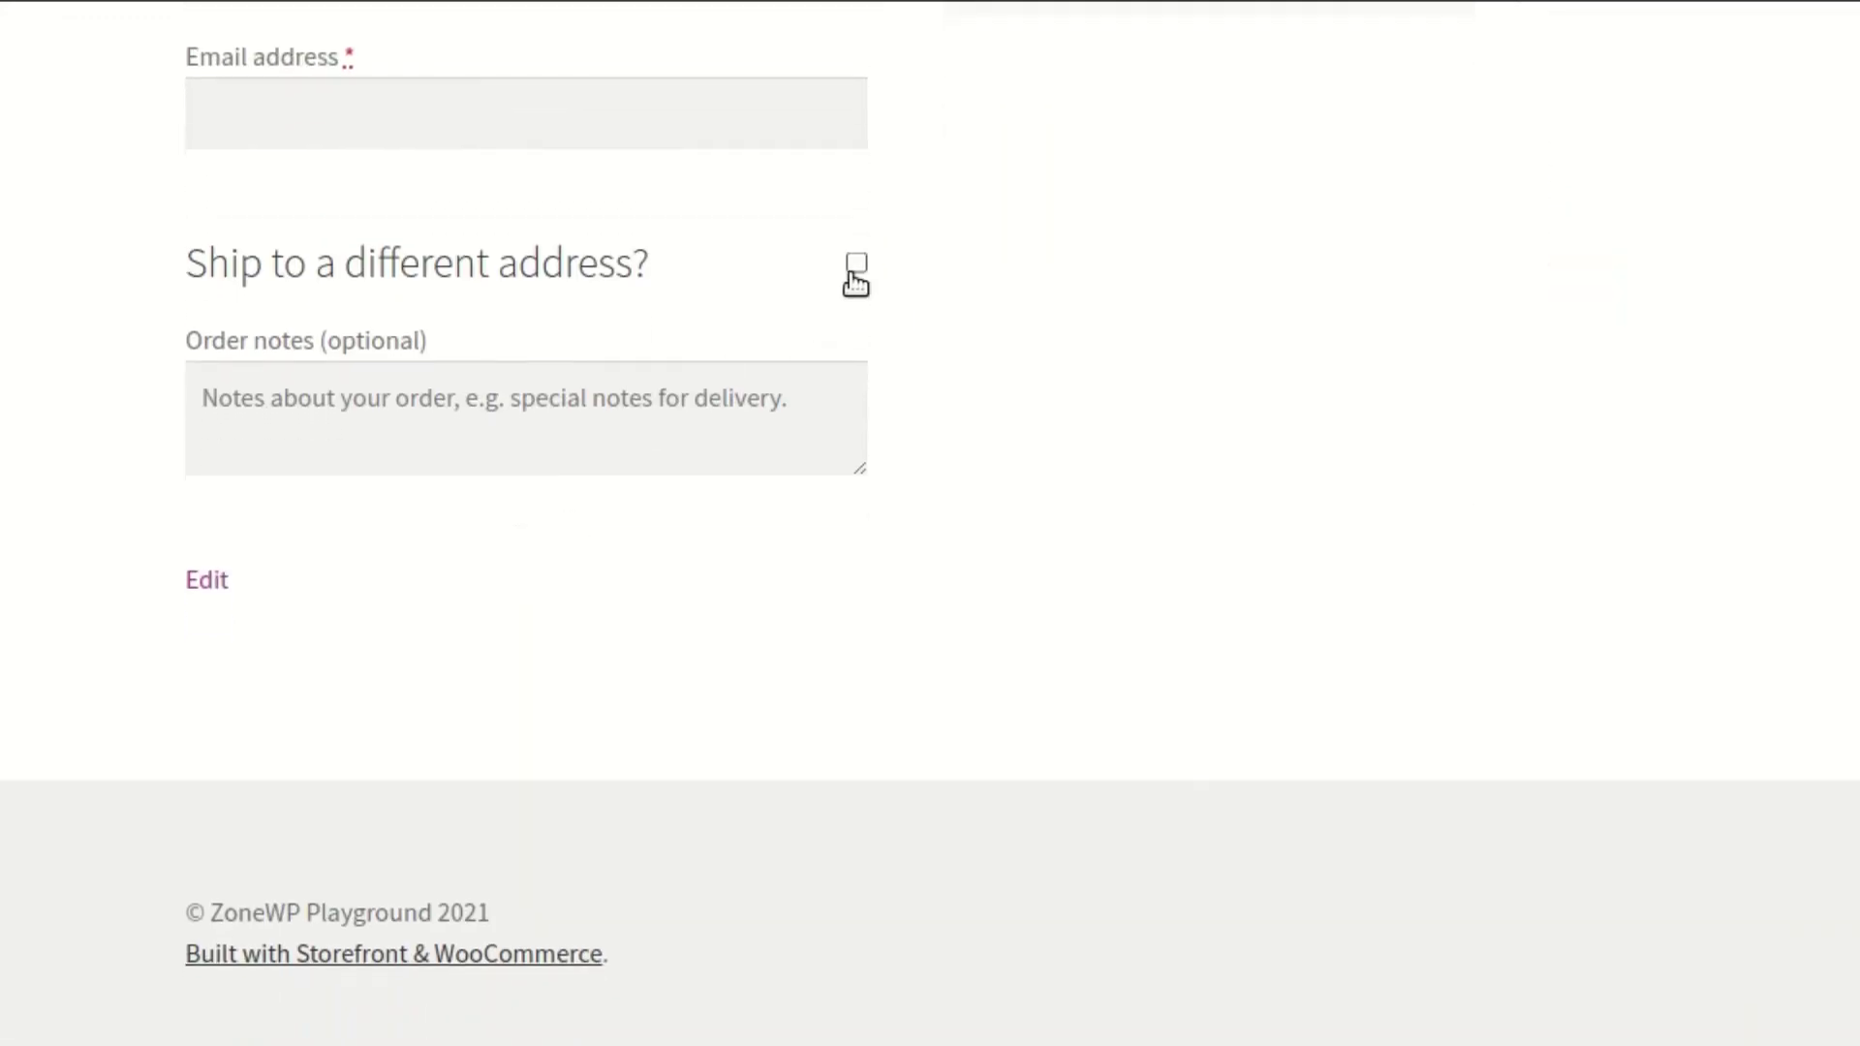
pyautogui.click(855, 263)
pyautogui.scroll(-5, 689, 515)
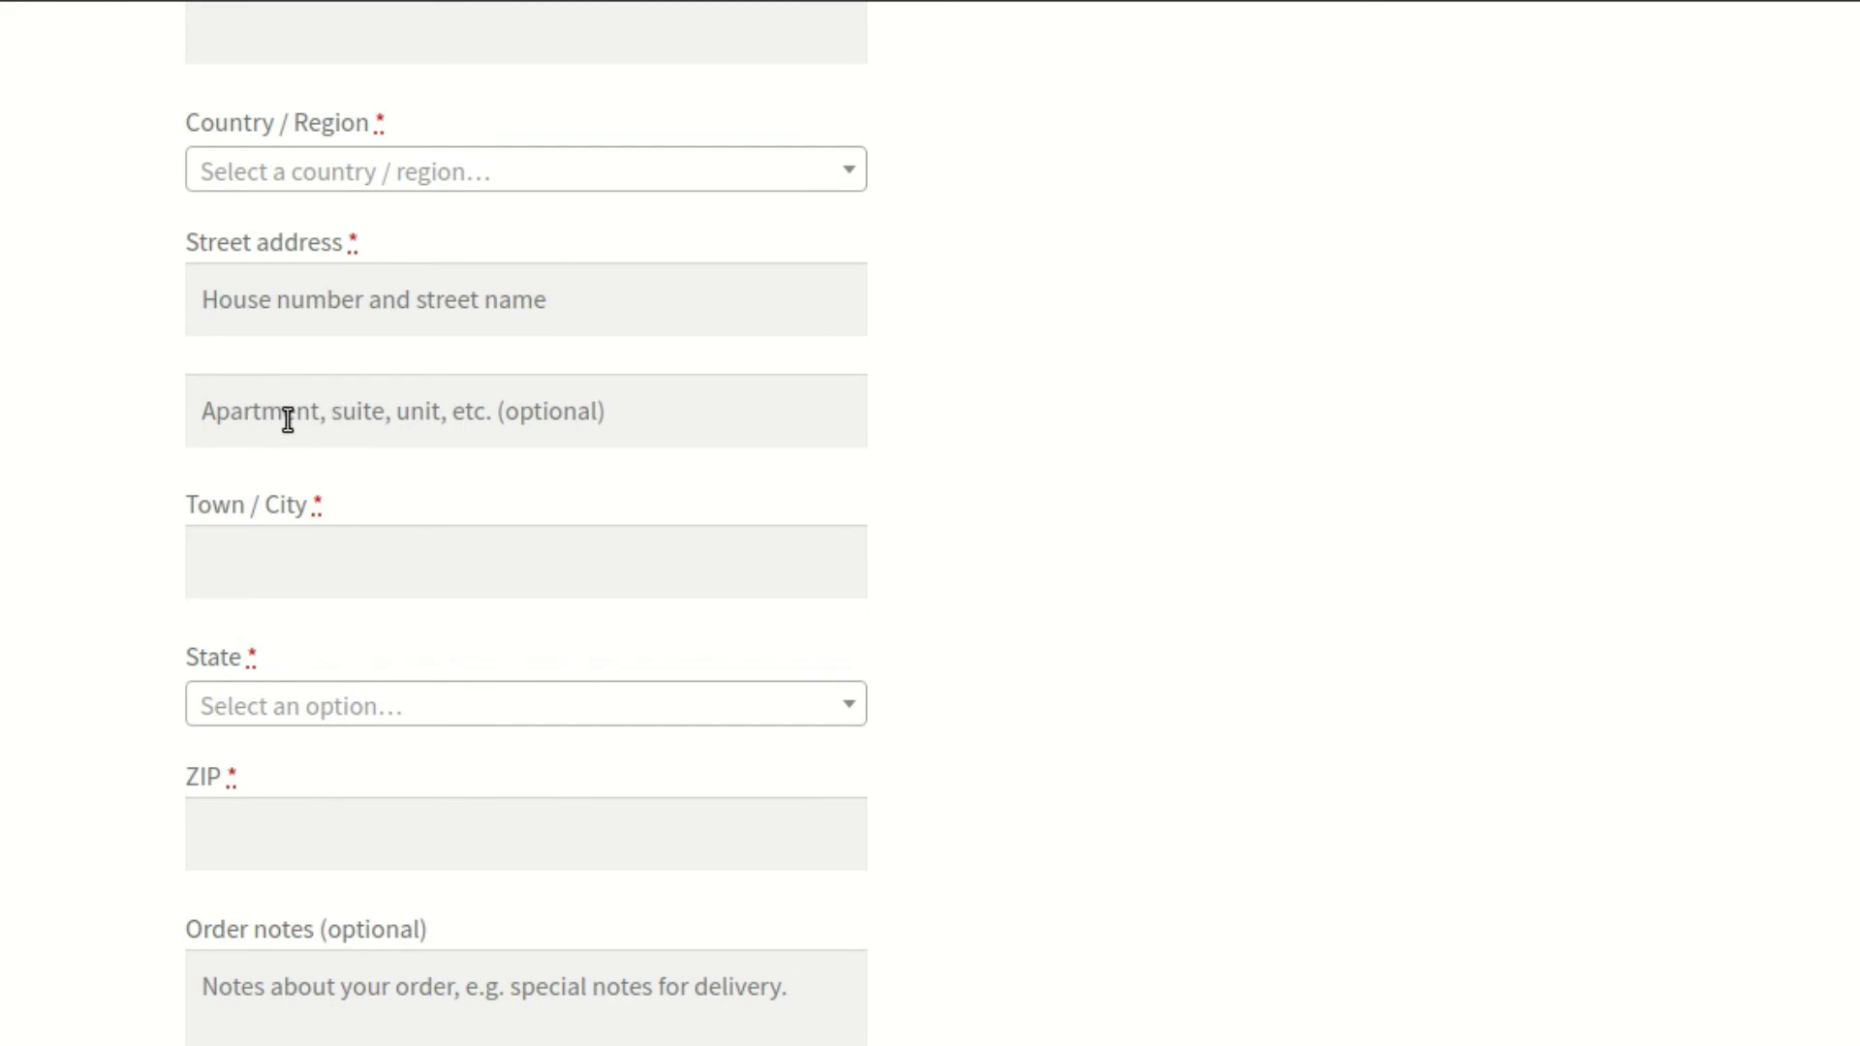
pyautogui.scroll(4, 398, 427)
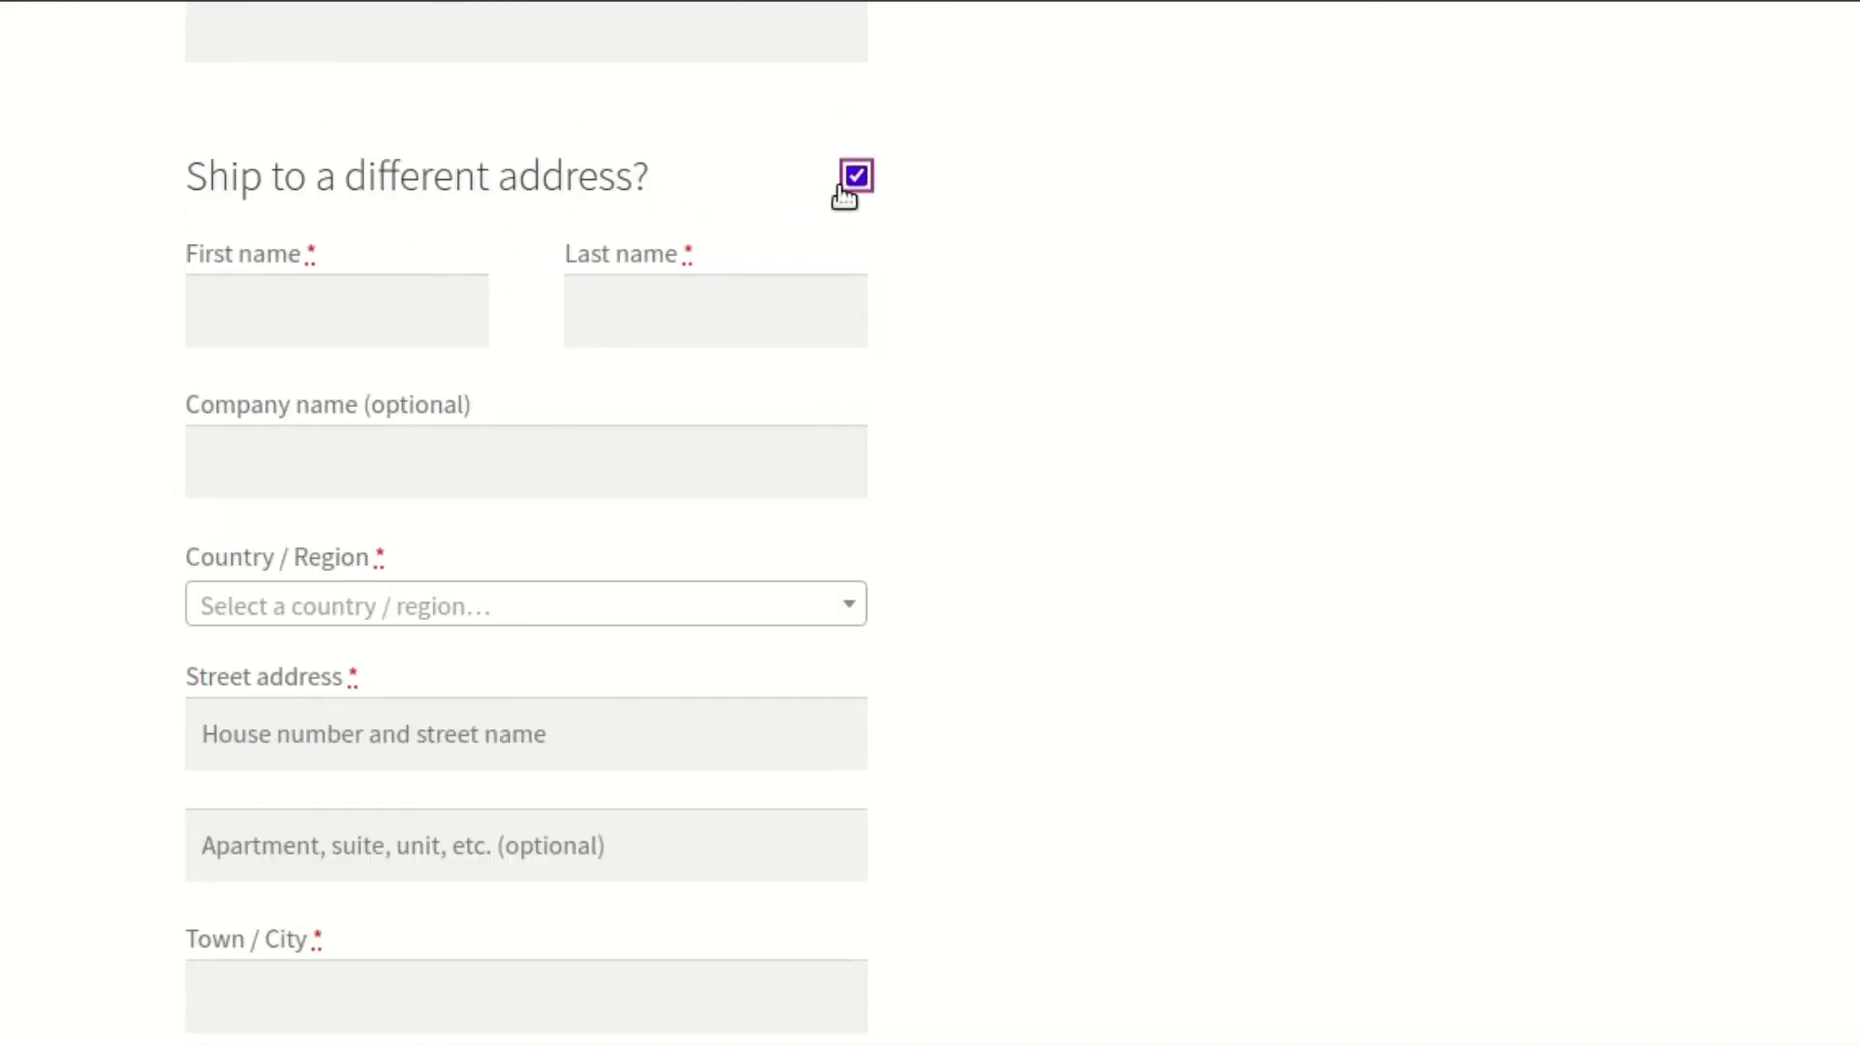
pyautogui.scroll(-2, 377, 583)
pyautogui.scroll(-1, 376, 583)
pyautogui.click(363, 499)
pyautogui.write('342')
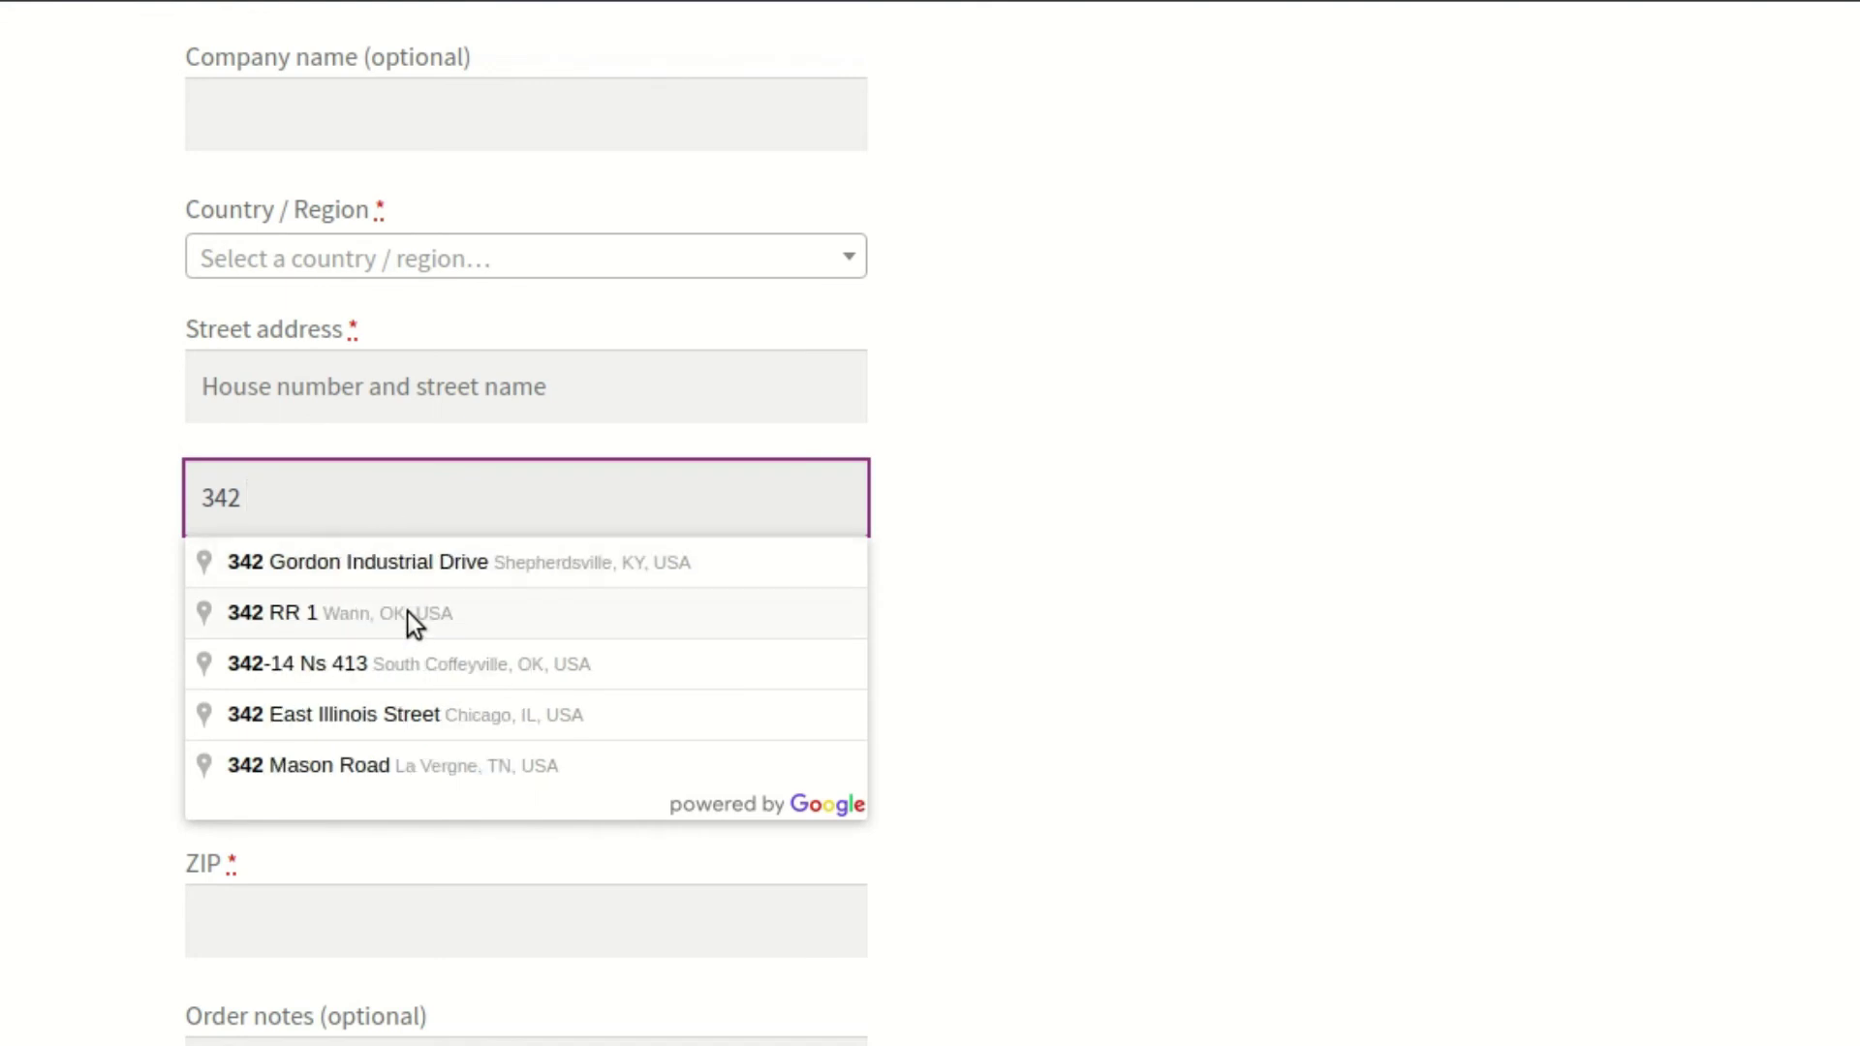
pyautogui.click(406, 612)
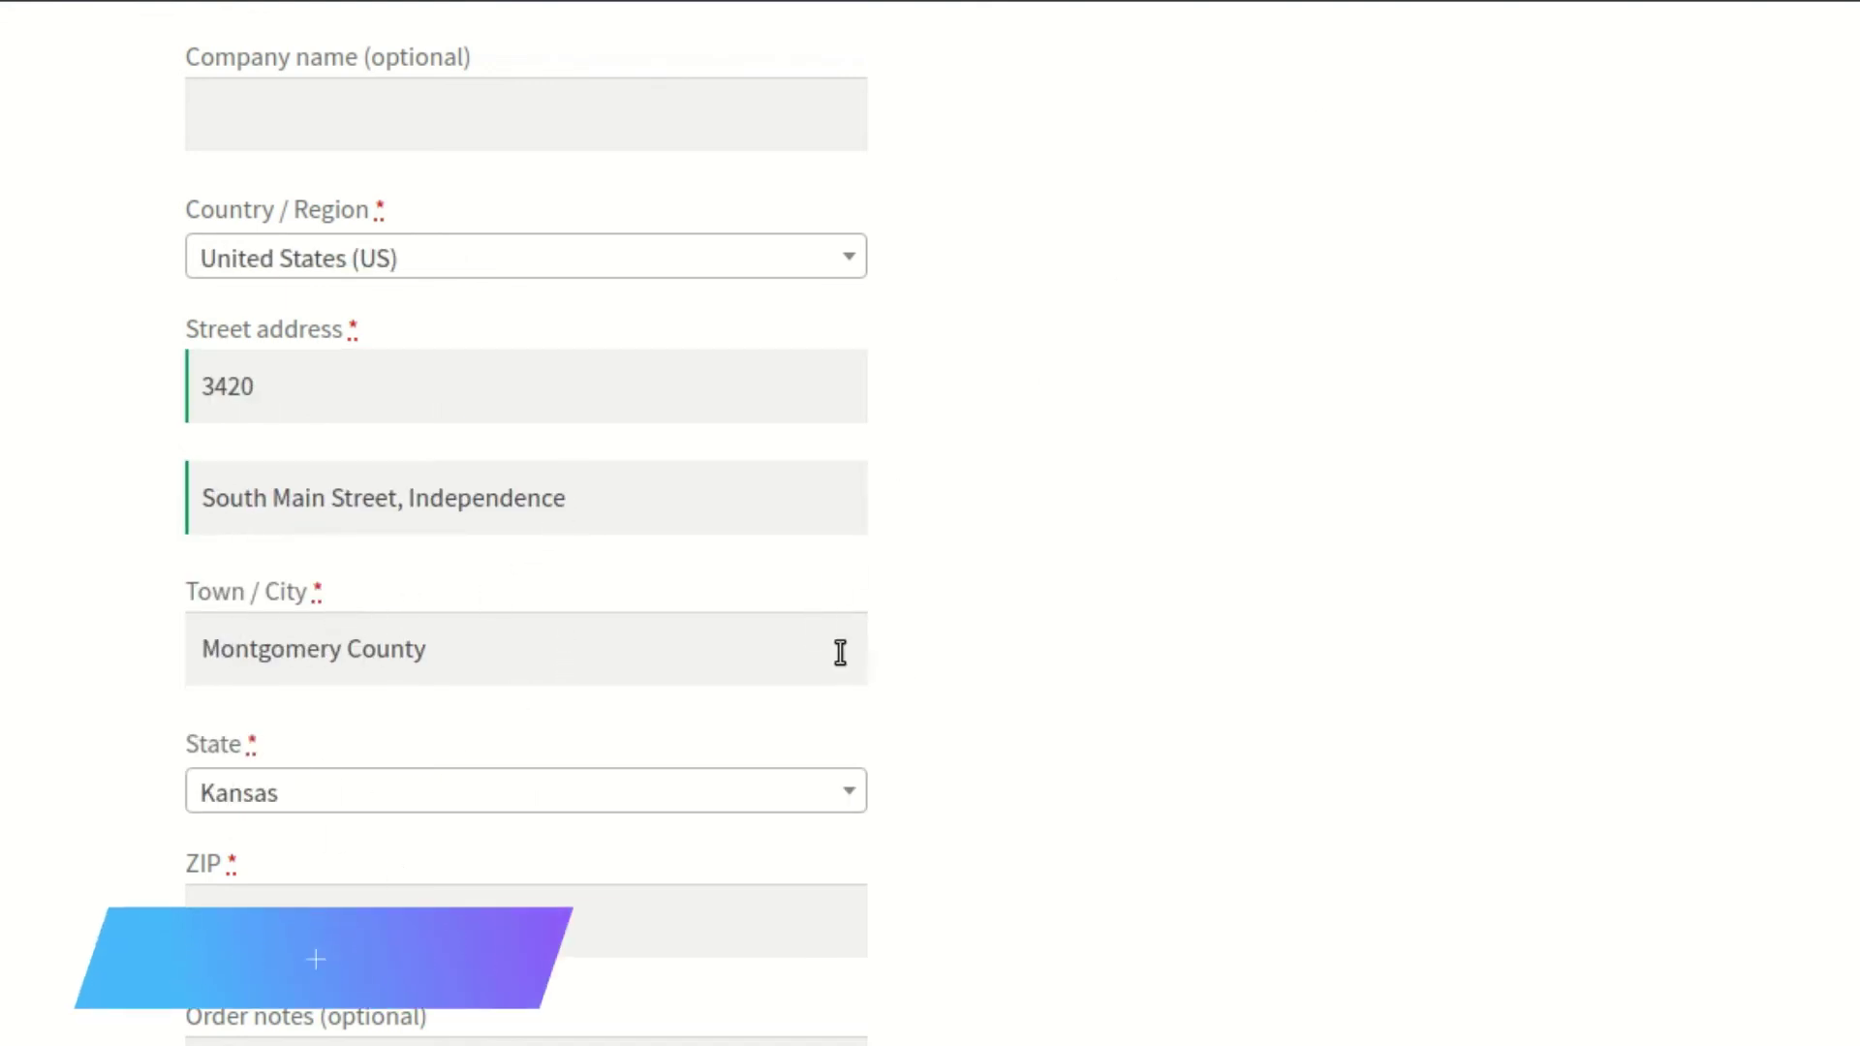
pyautogui.click(635, 403)
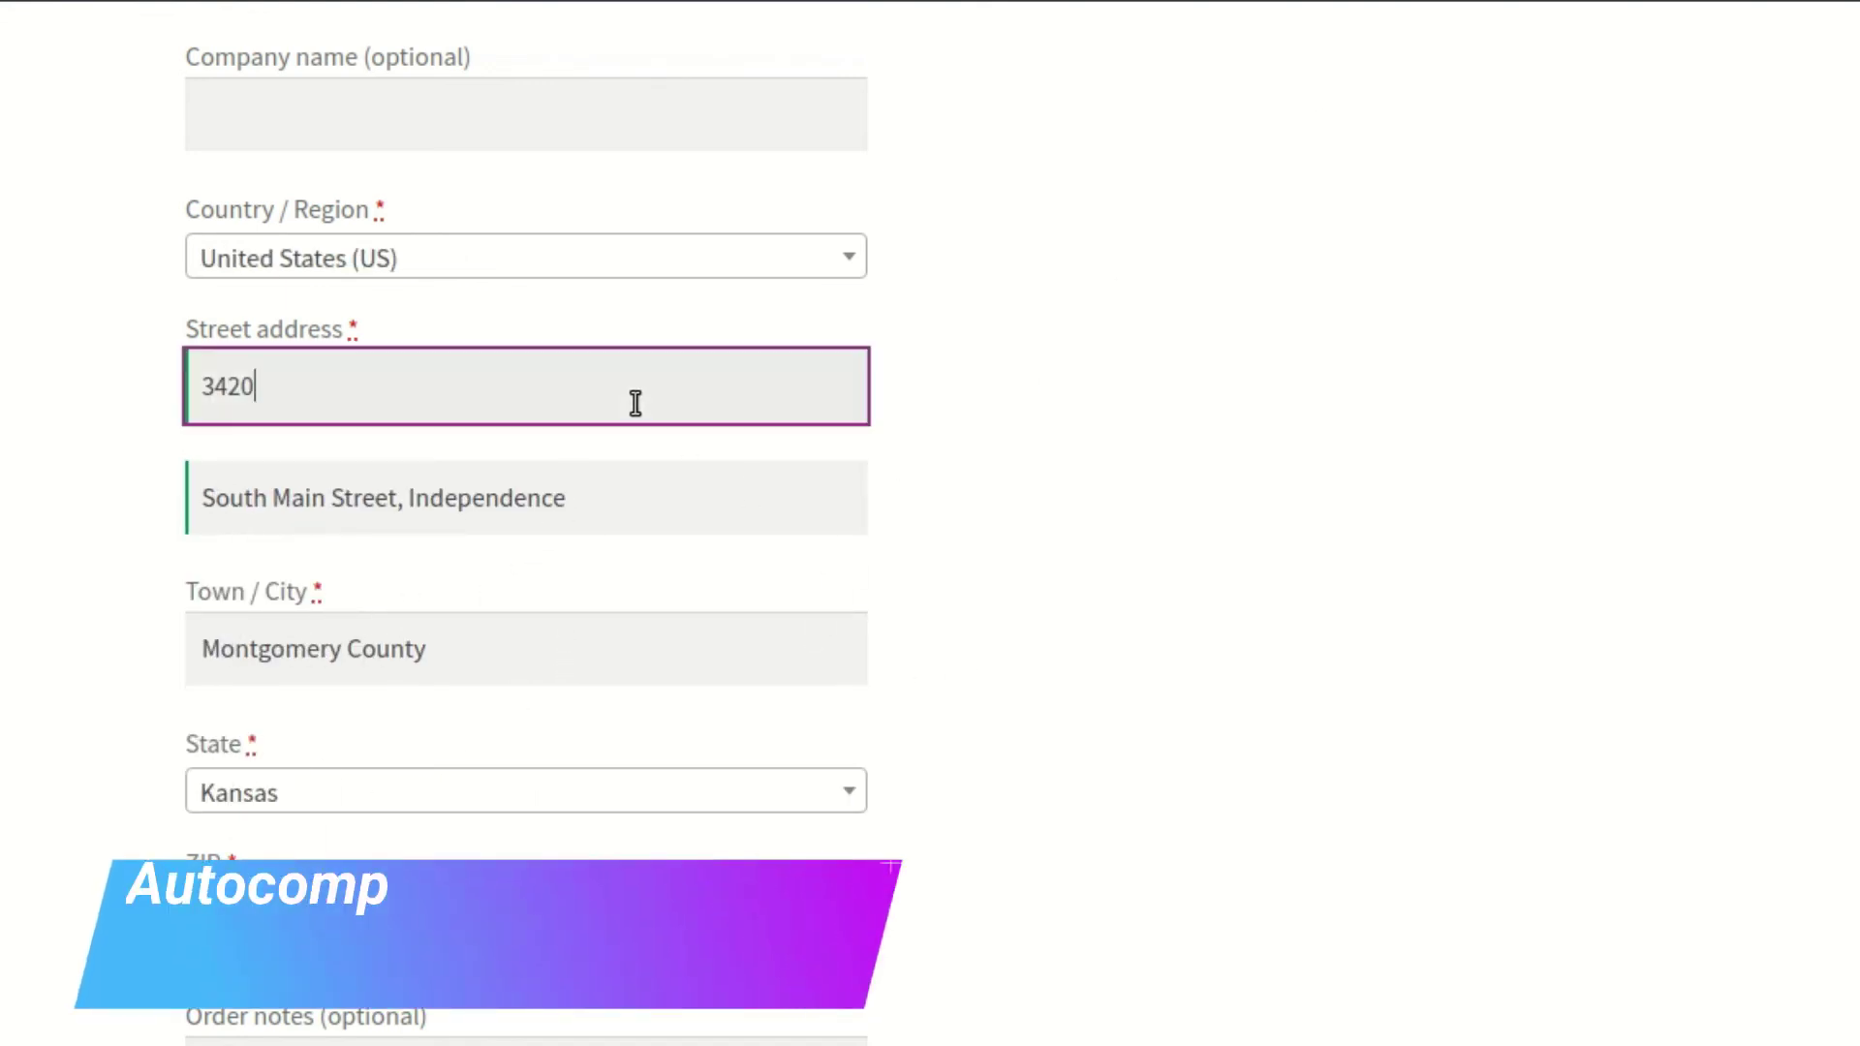
# Inspect the shipping Street address field and copy its element, id shipping_address_1
pyautogui.doubleClick(636, 403)
pyautogui.rightClick(635, 403)
pyautogui.click(1065, 894)
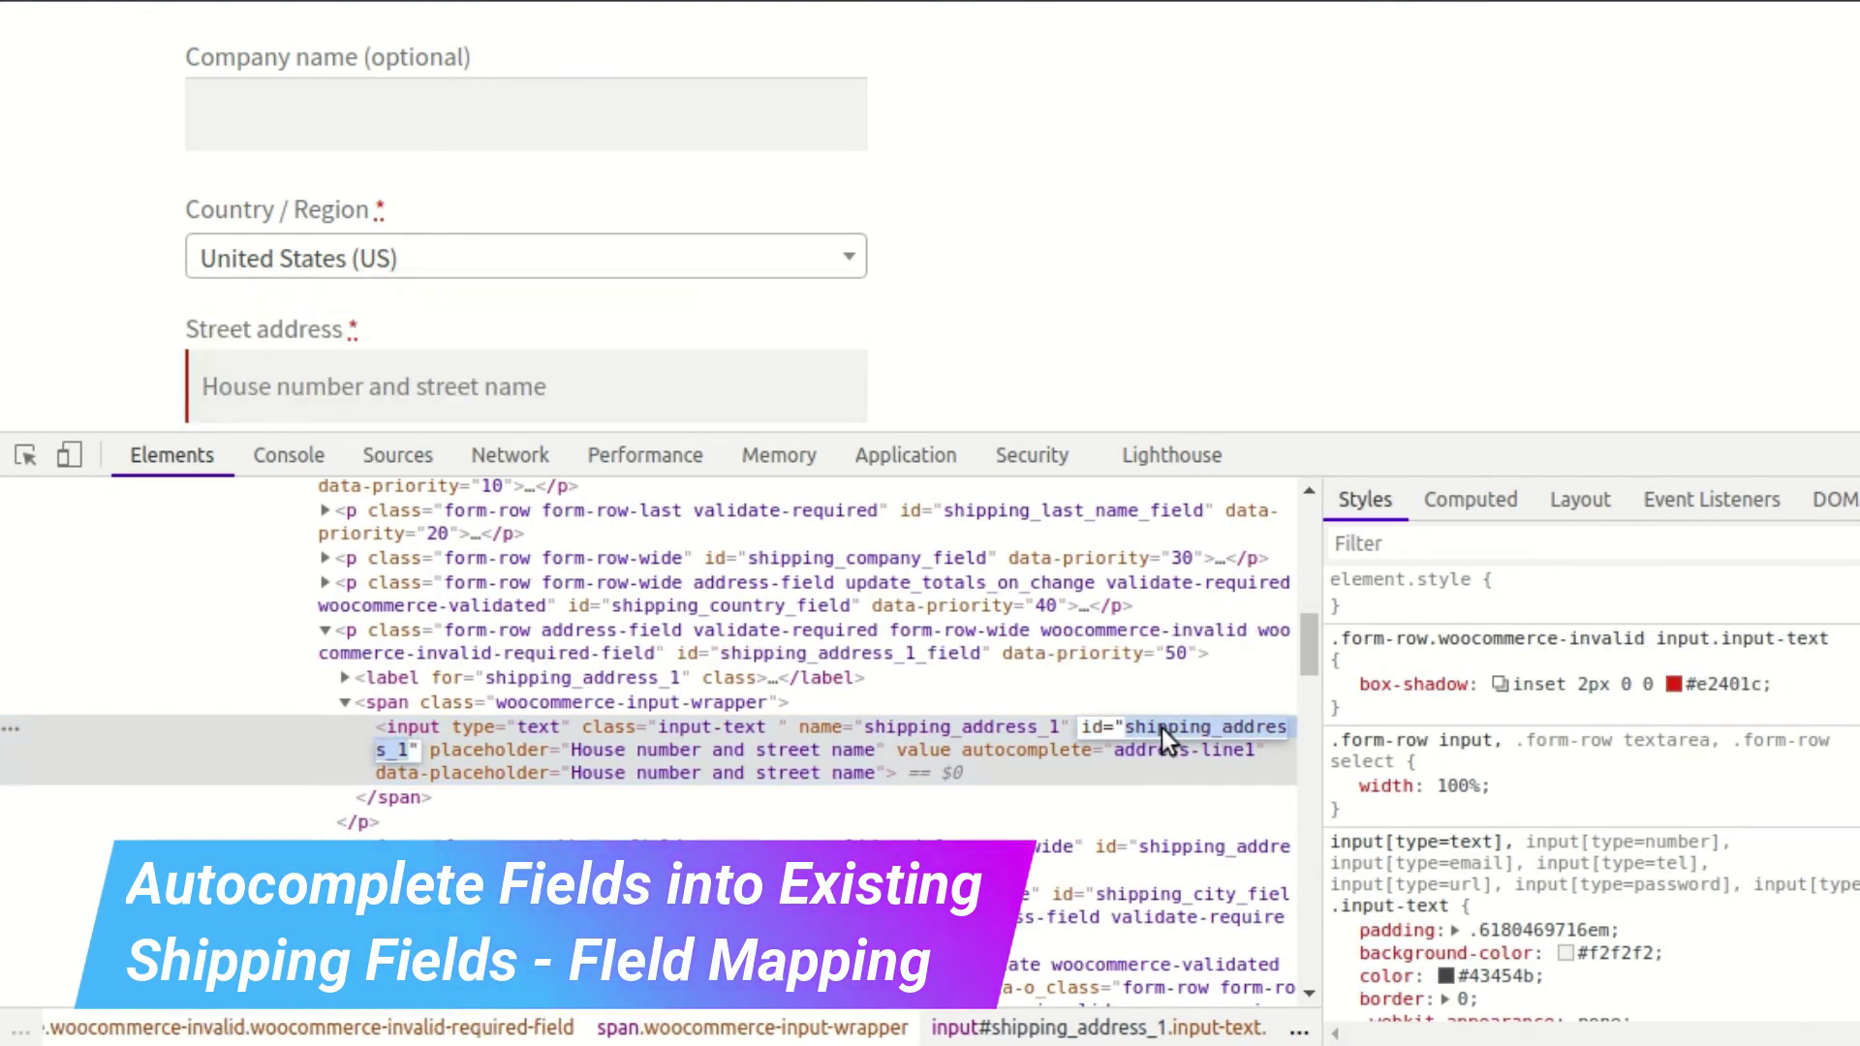
pyautogui.rightClick(1160, 728)
pyautogui.moveTo(1310, 272)
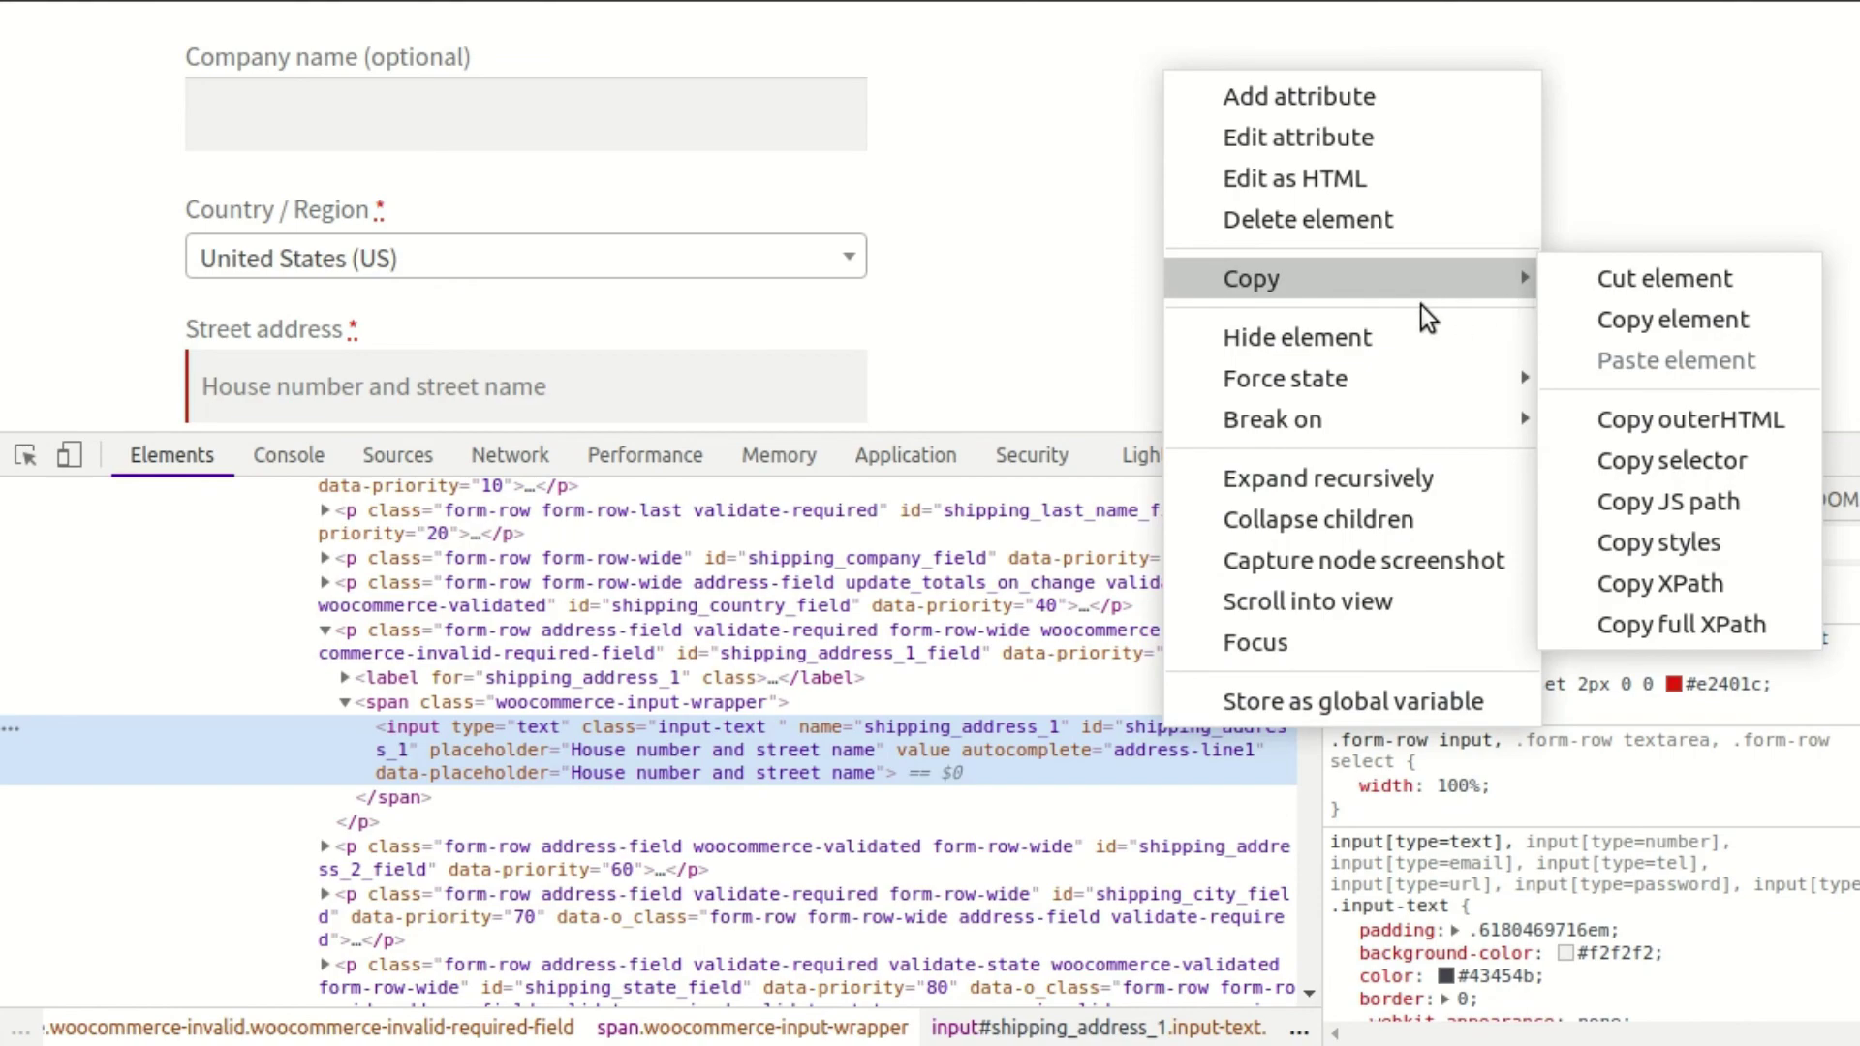
pyautogui.click(1643, 322)
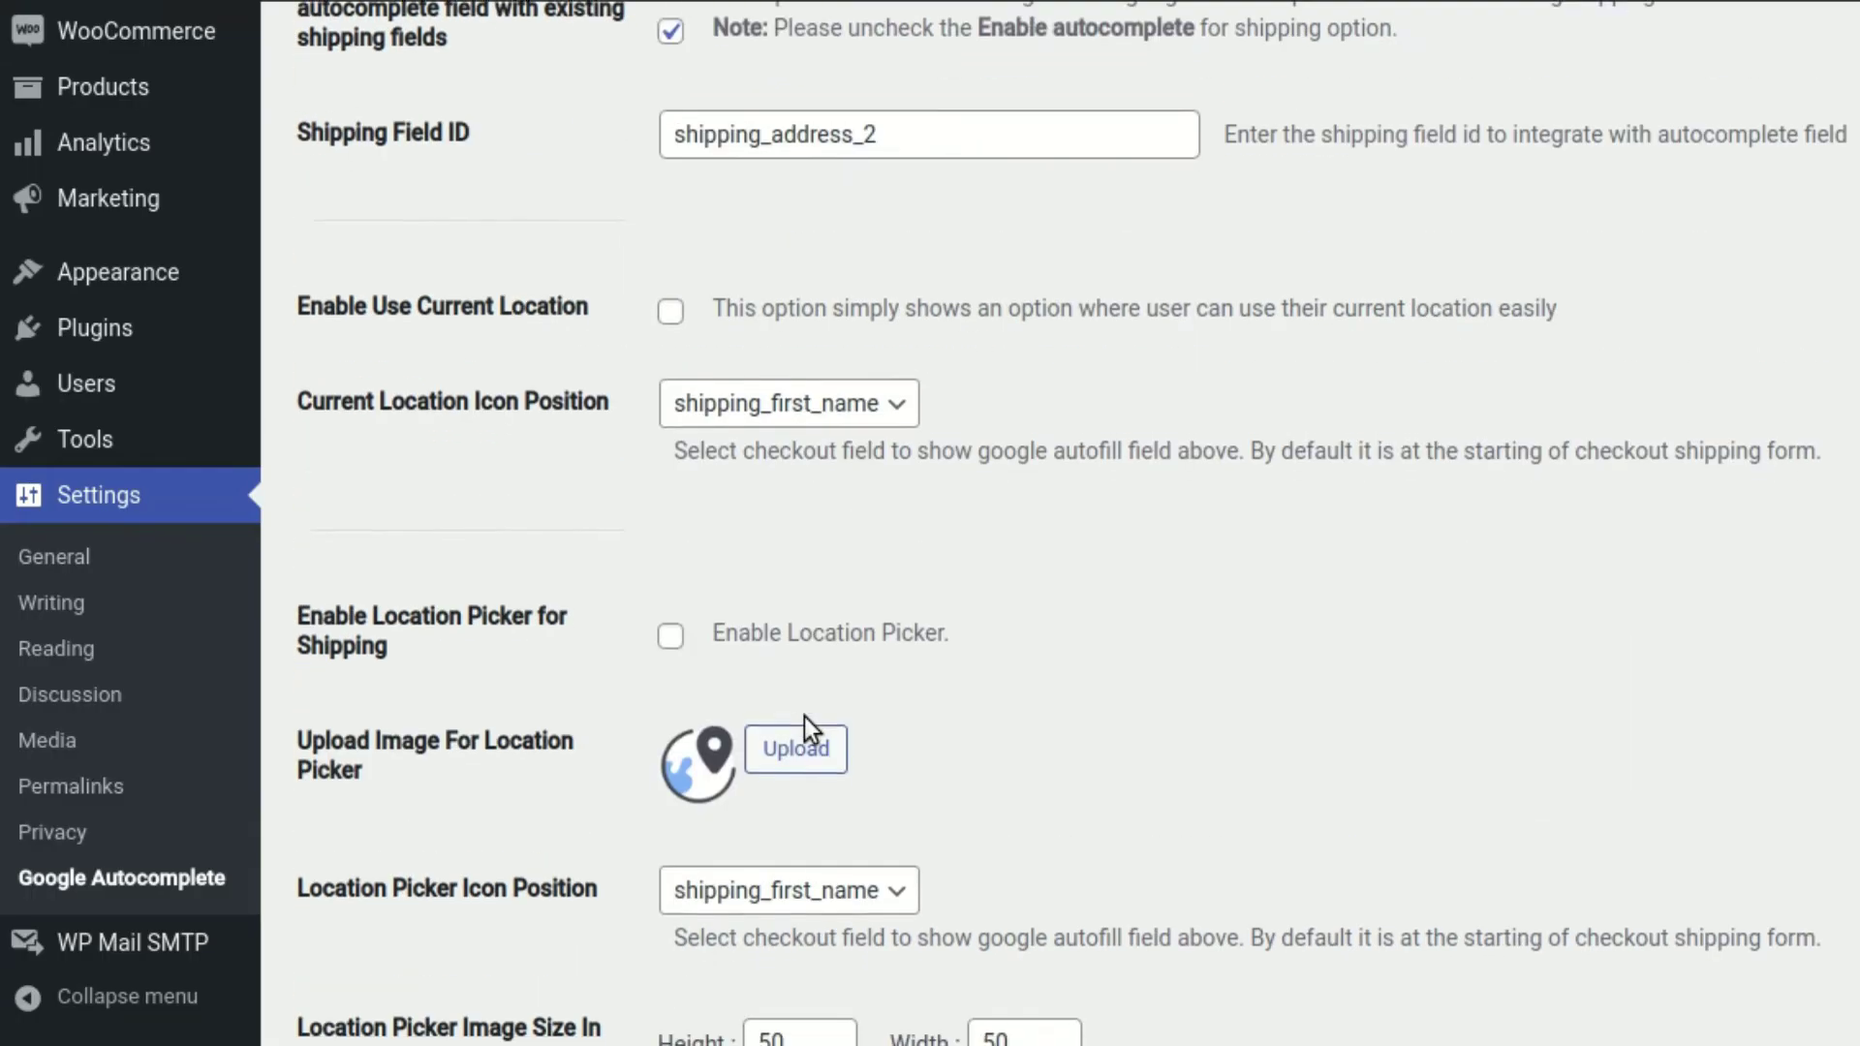
# Enter shipping_address_1 as the shipping mapping's Checkout Field ID
pyautogui.scroll(-10, 804, 716)
pyautogui.click(1142, 678)
pyautogui.write('shipp')
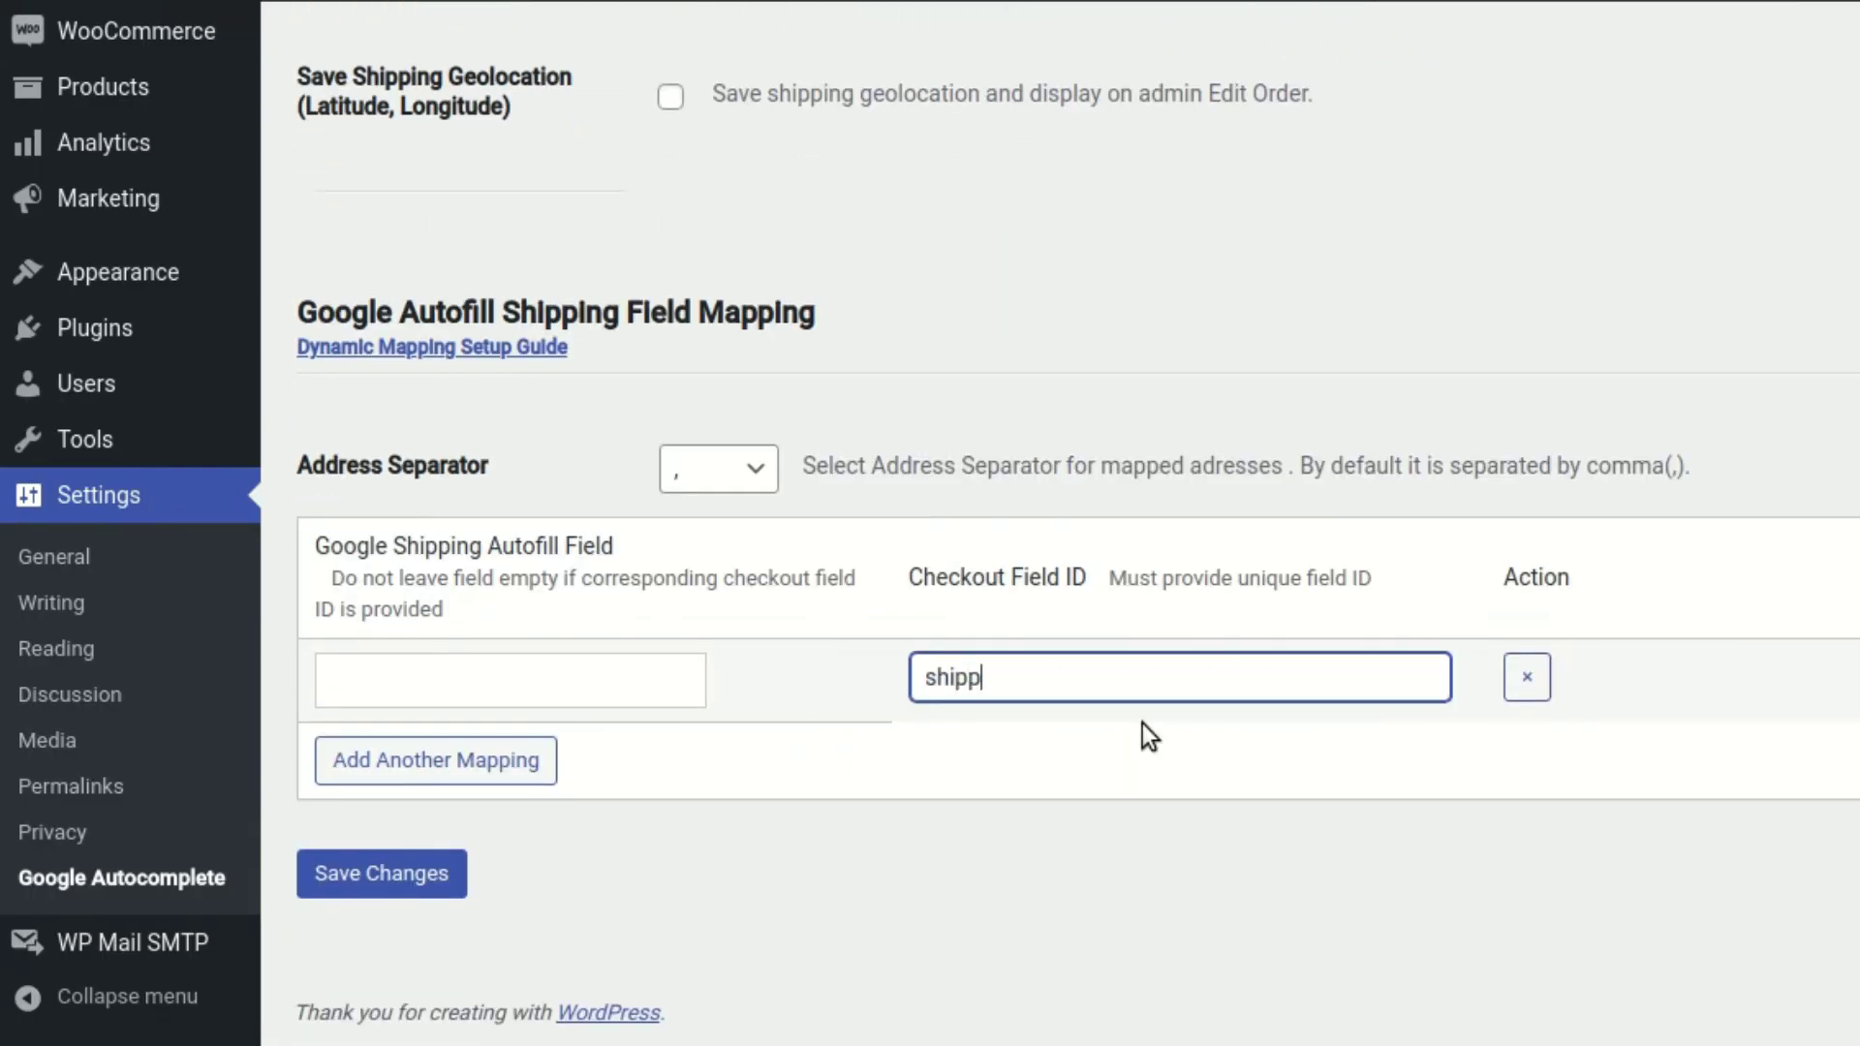
pyautogui.write('ing)_')
pyautogui.press('BackSpace')
pyautogui.press('BackSpace')
pyautogui.write('_address_1')
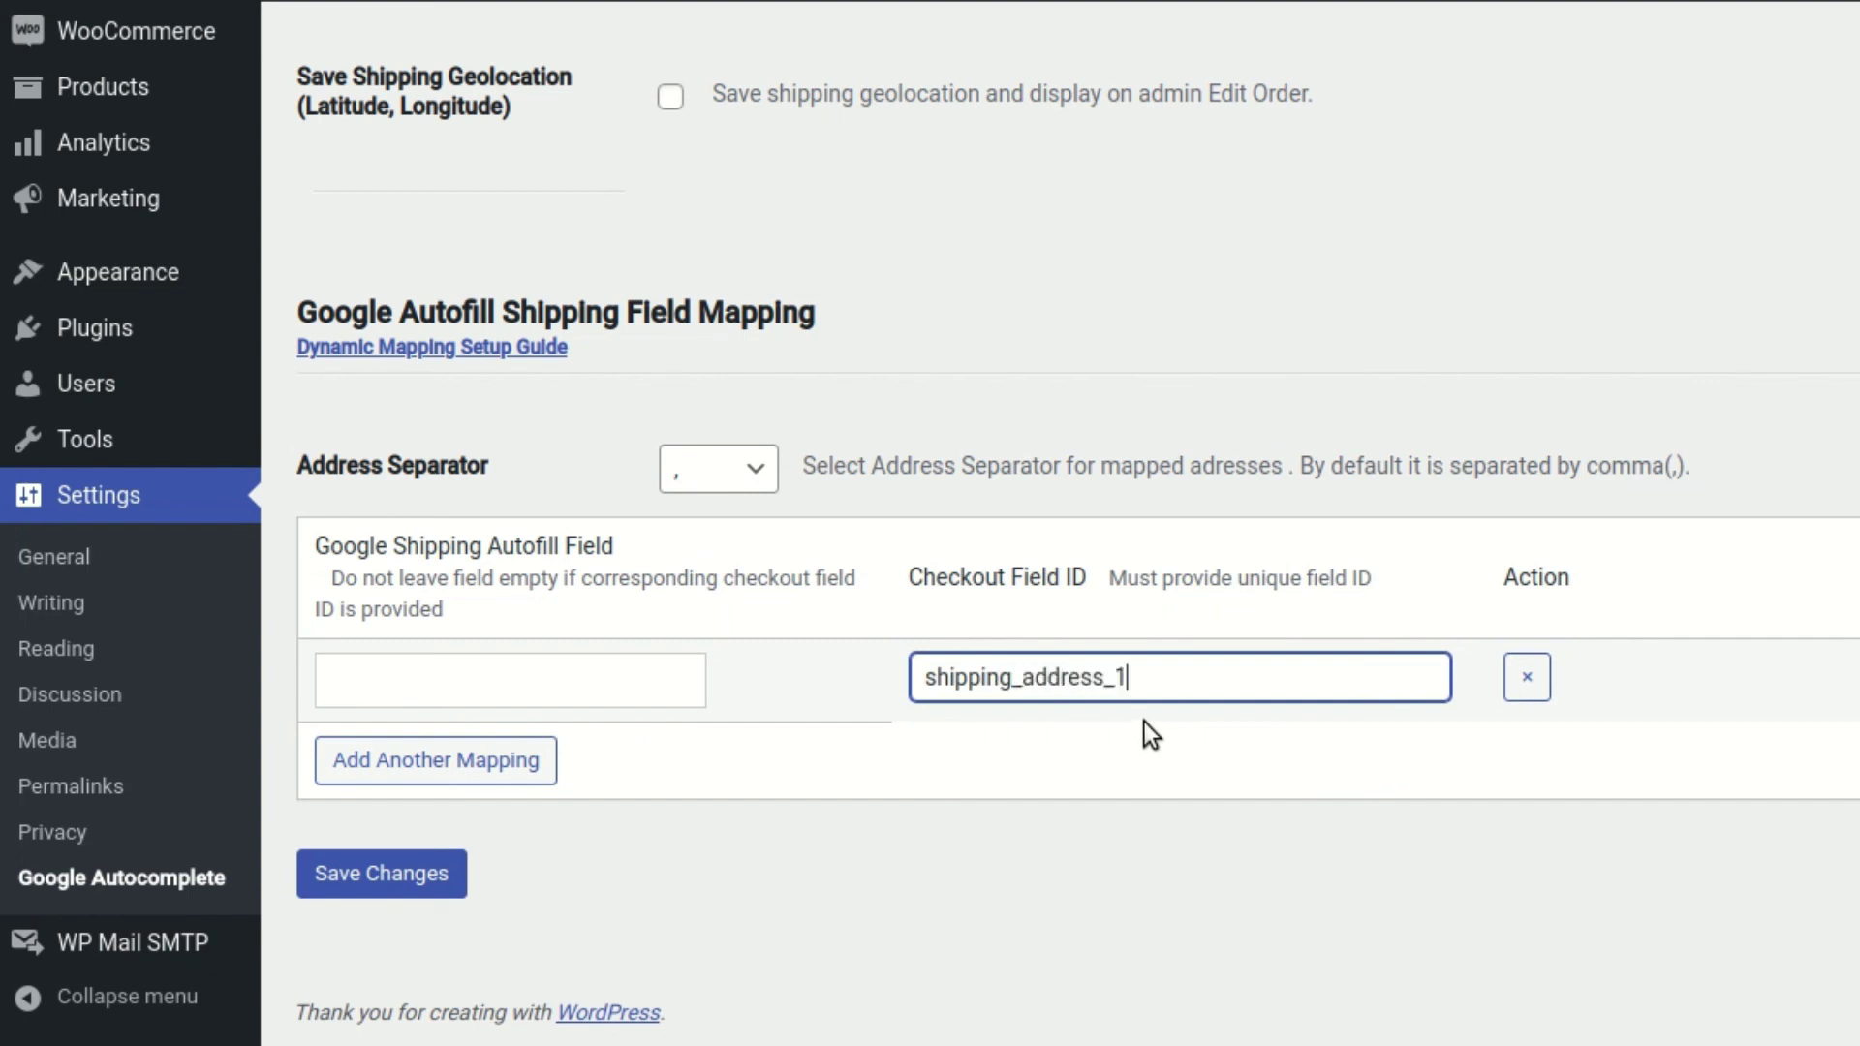
# Add complete_address_1, complete_address_2 and street_number to the shipping mapping
pyautogui.click(585, 676)
pyautogui.click(572, 441)
pyautogui.click(614, 727)
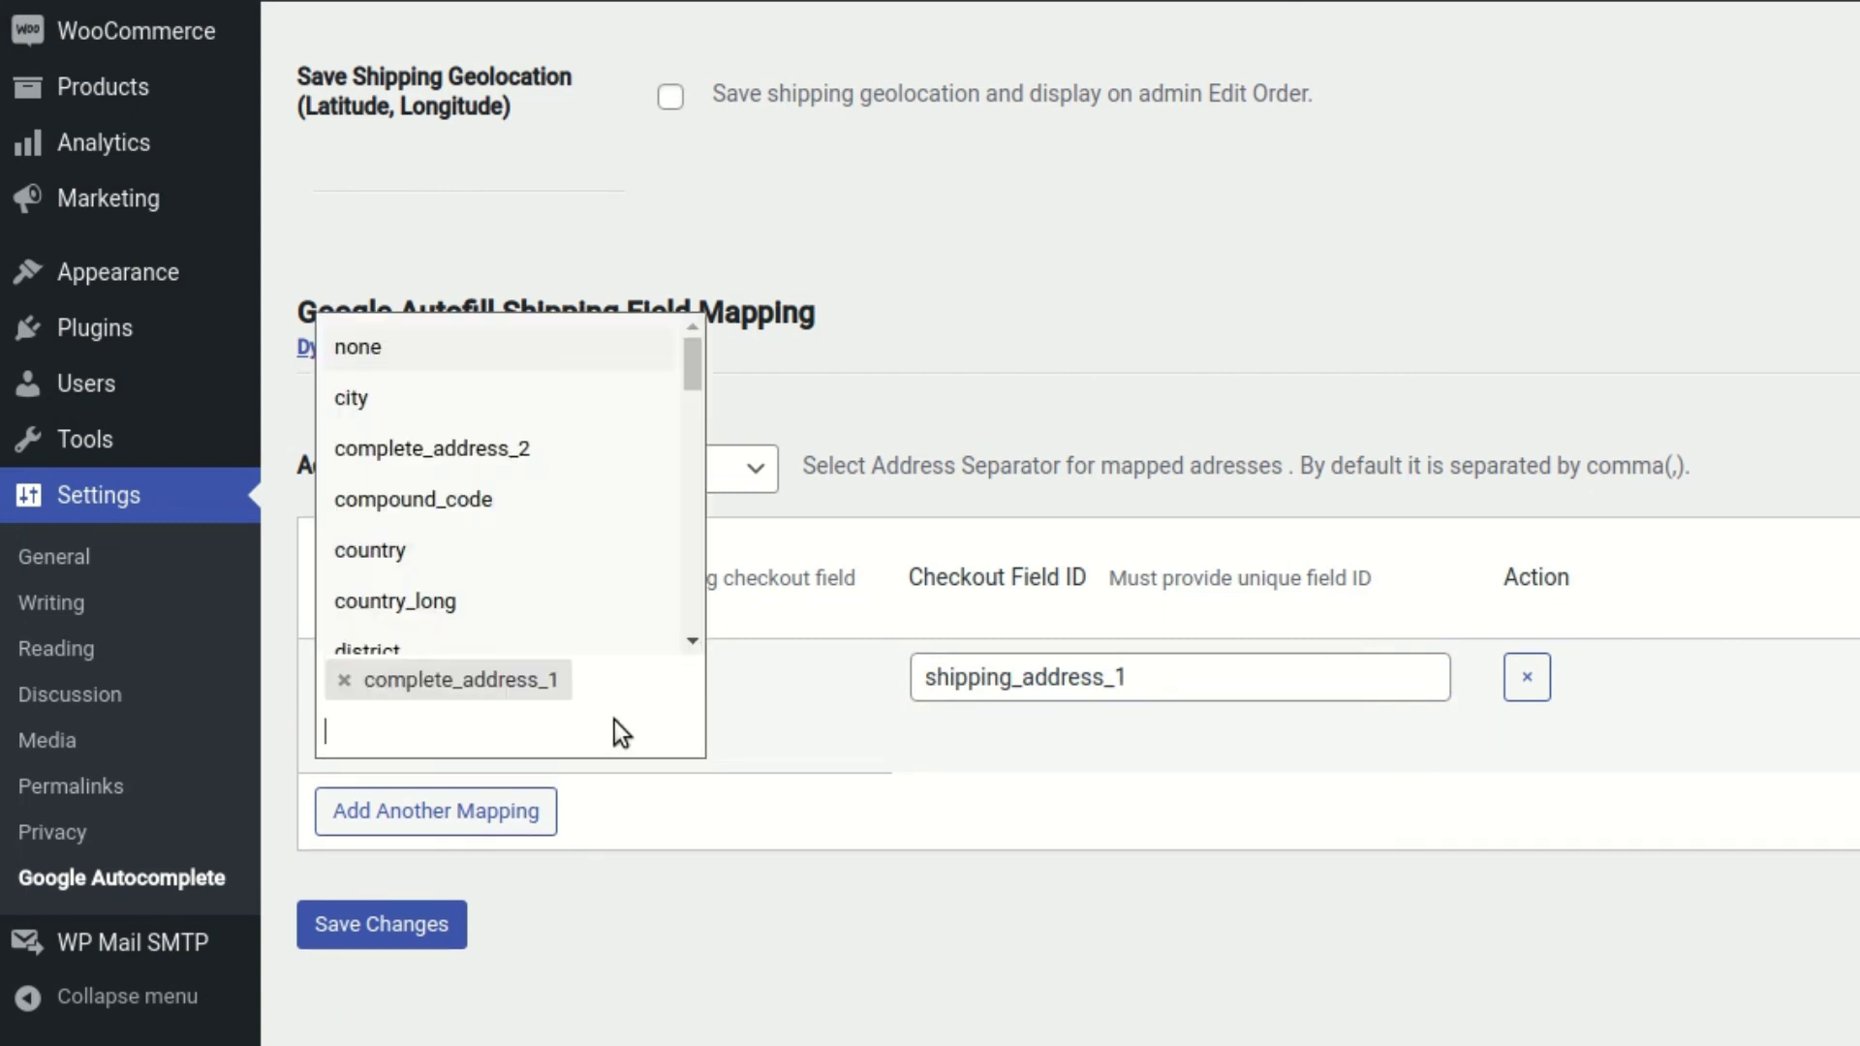
pyautogui.click(569, 443)
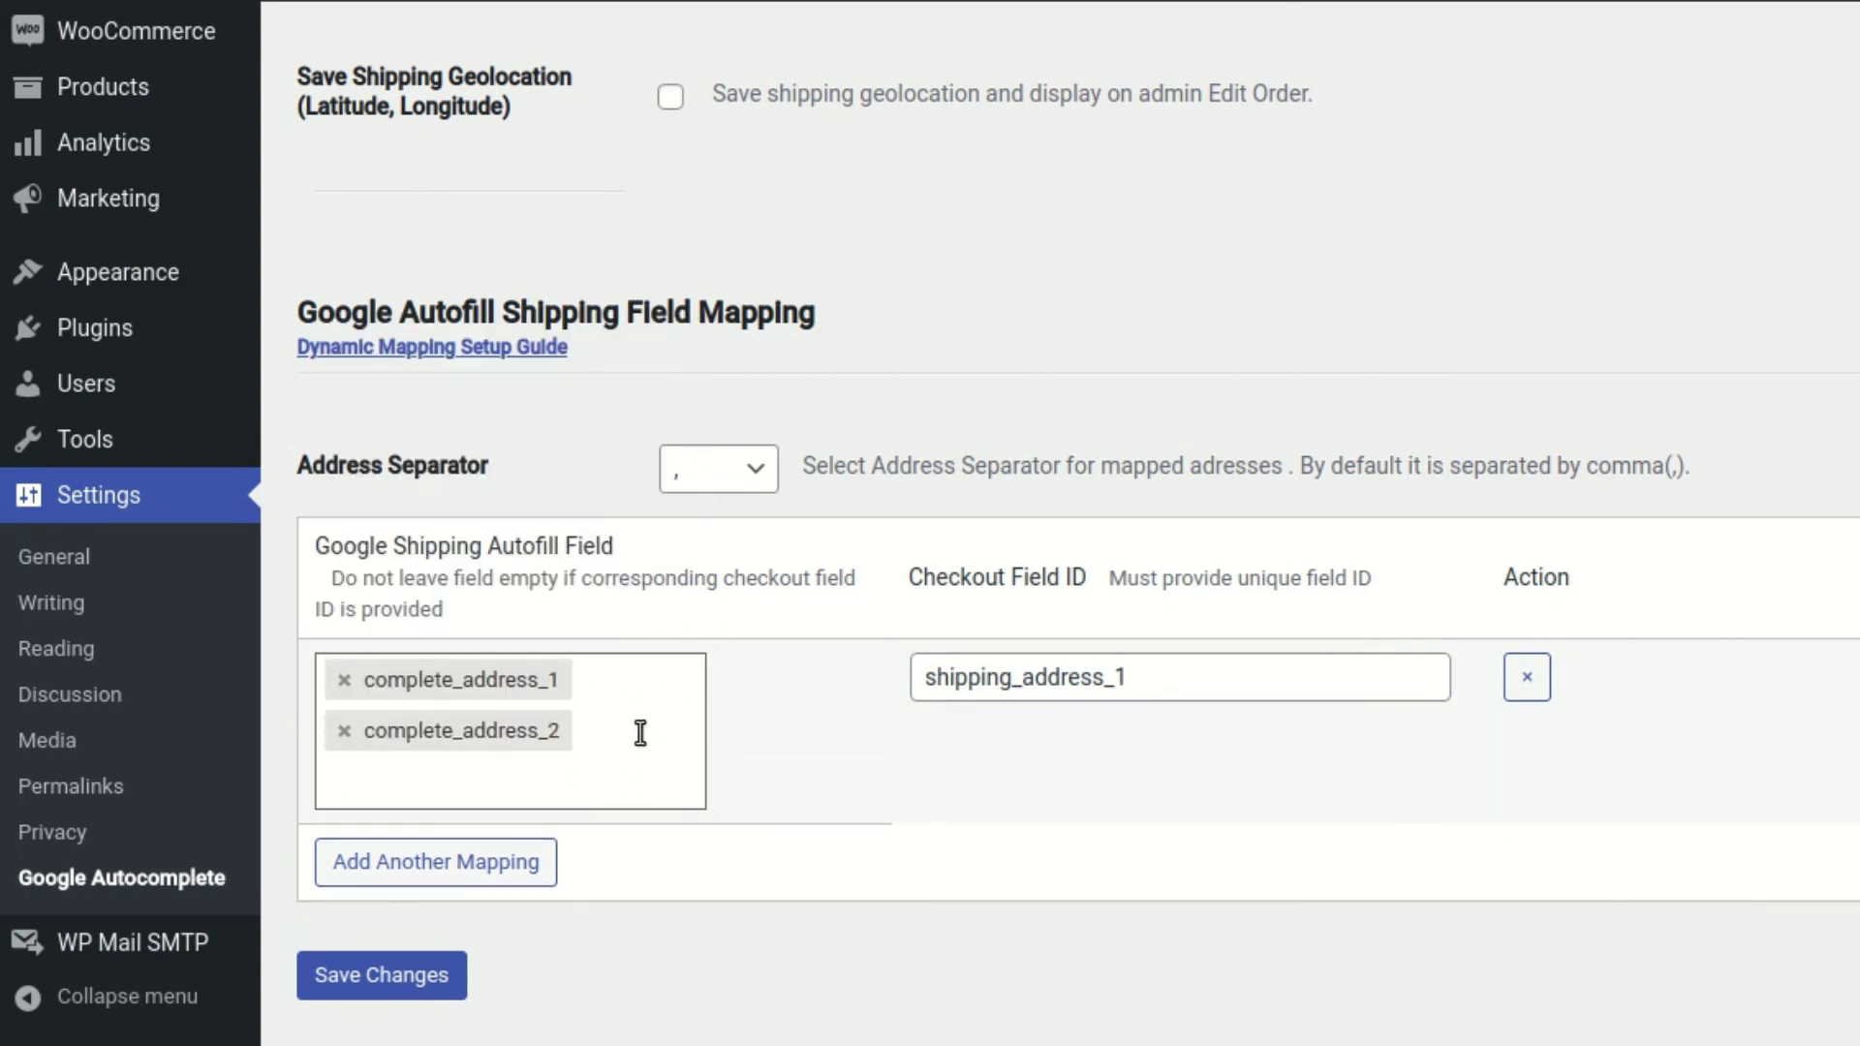
pyautogui.click(640, 730)
pyautogui.write('s')
pyautogui.write('tr')
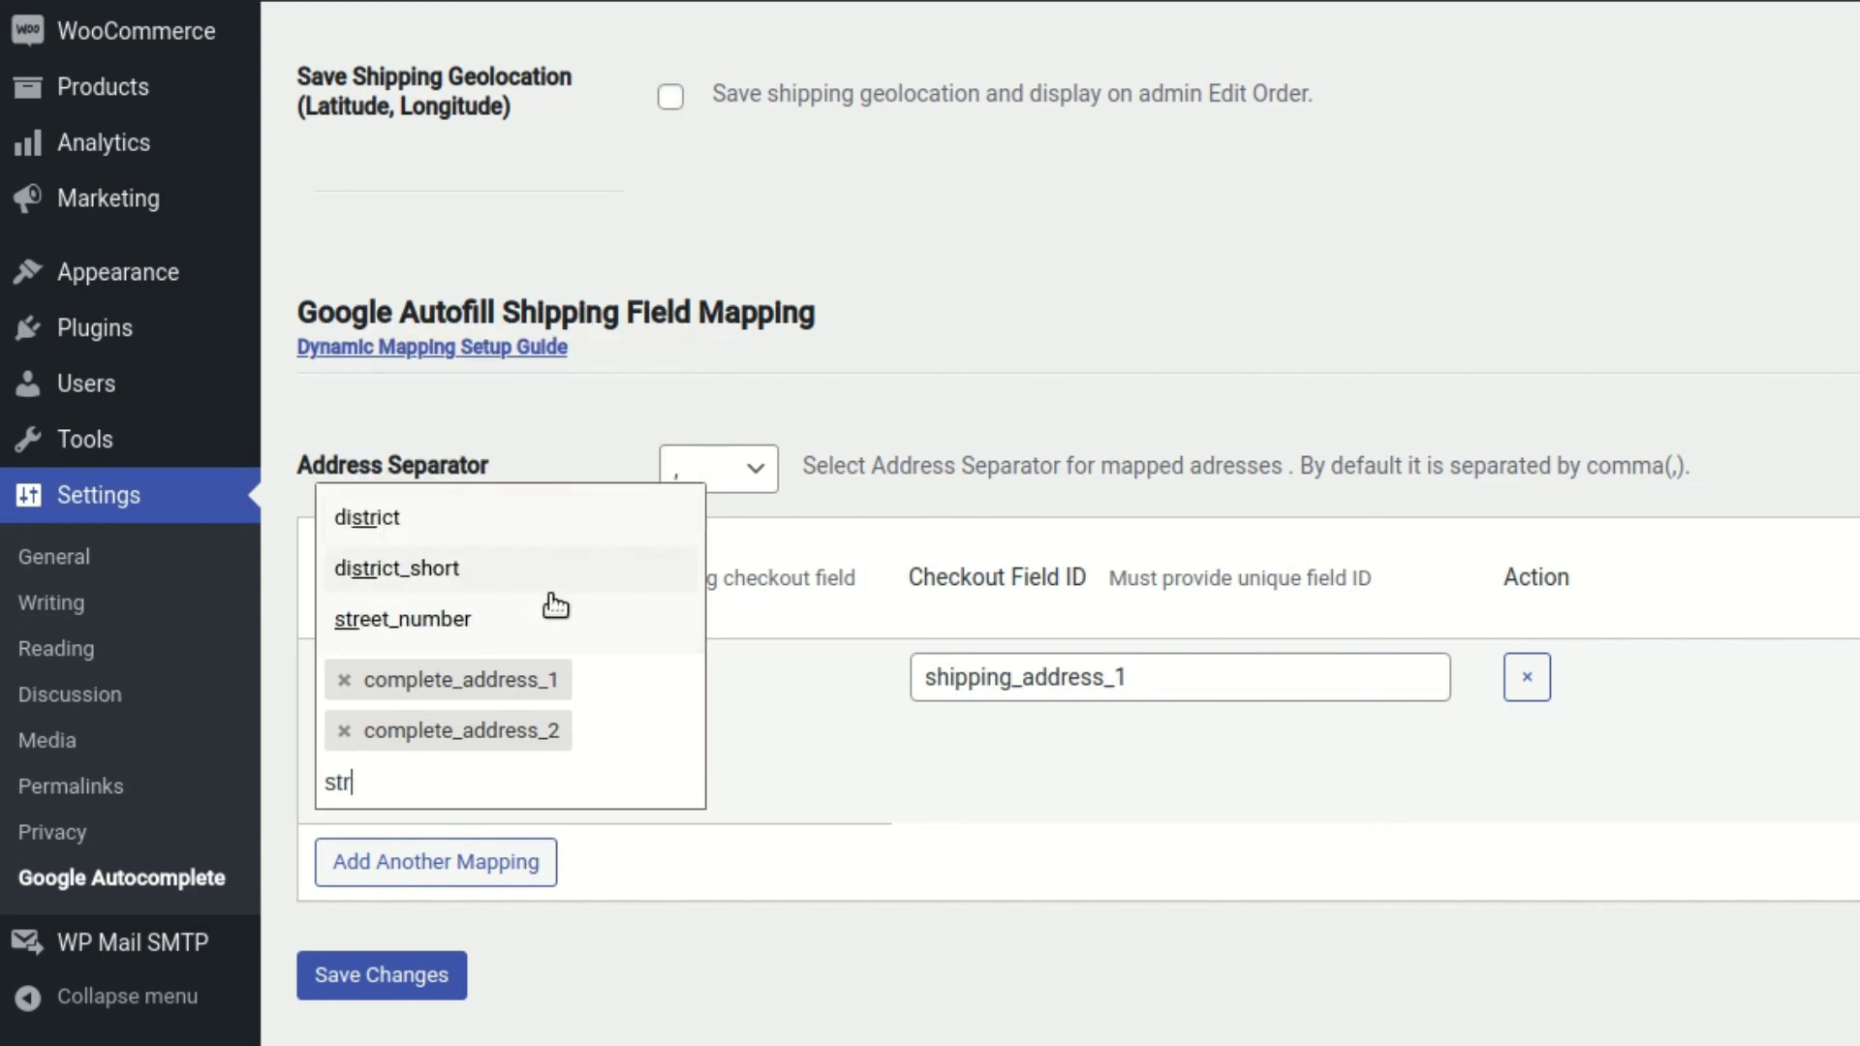
pyautogui.click(557, 620)
# Save the shipping mapping and reload the checkout page
pyautogui.click(417, 1019)
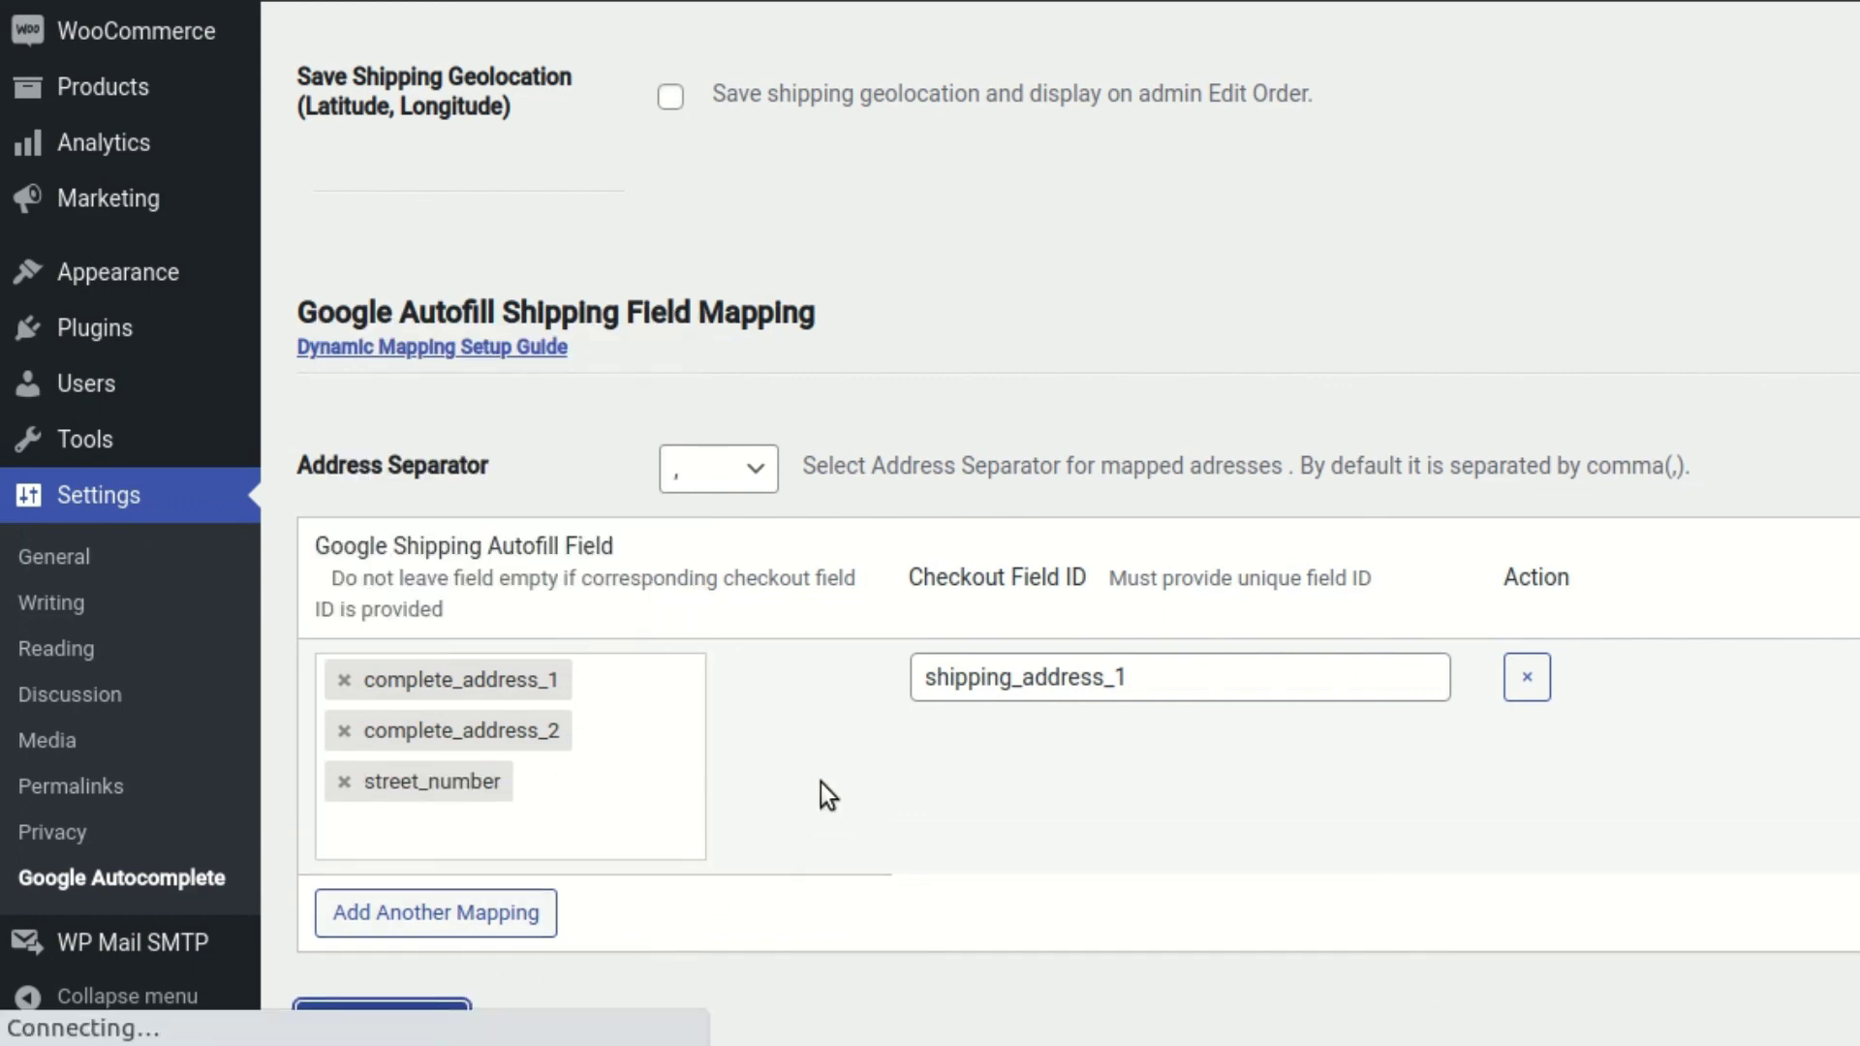
pyautogui.hotkey('ctrl', 'Tab')
pyautogui.rightClick(1280, 353)
pyautogui.click(1403, 467)
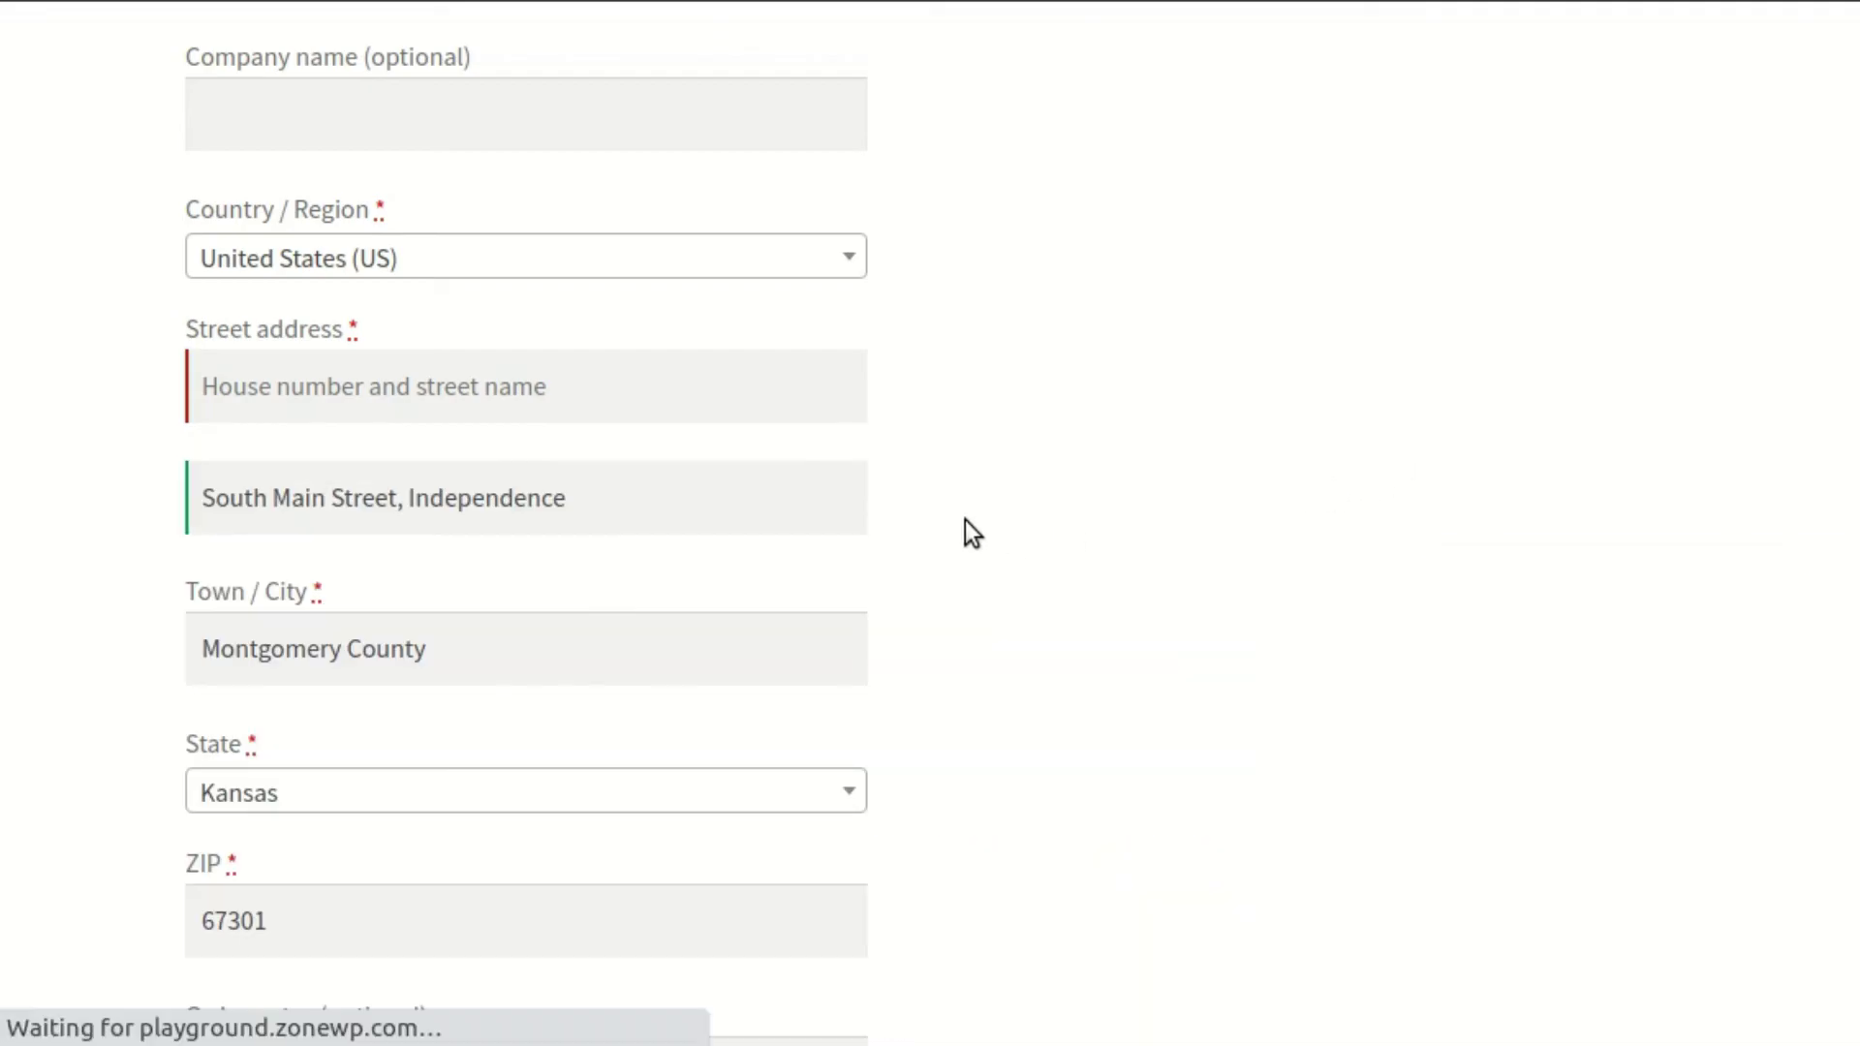
pyautogui.scroll(-15, 968, 481)
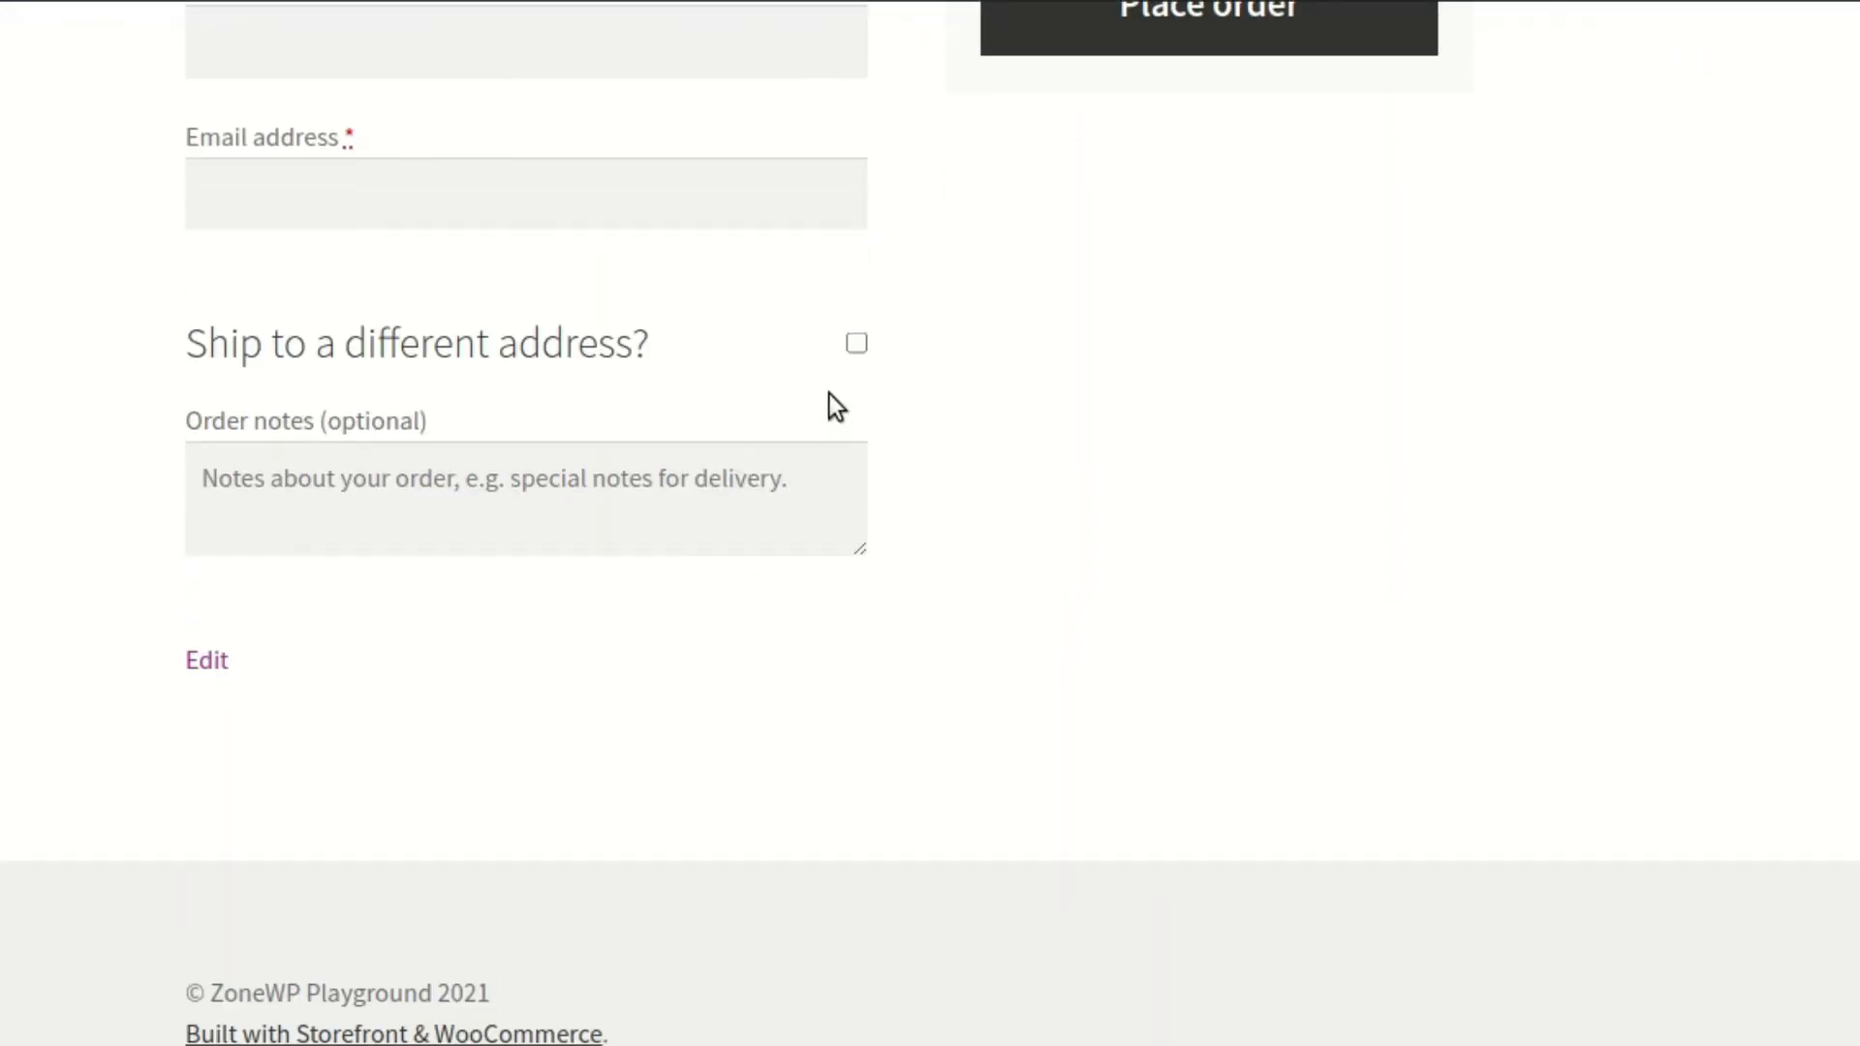
pyautogui.click(856, 343)
pyautogui.scroll(-3, 571, 571)
pyautogui.click(557, 610)
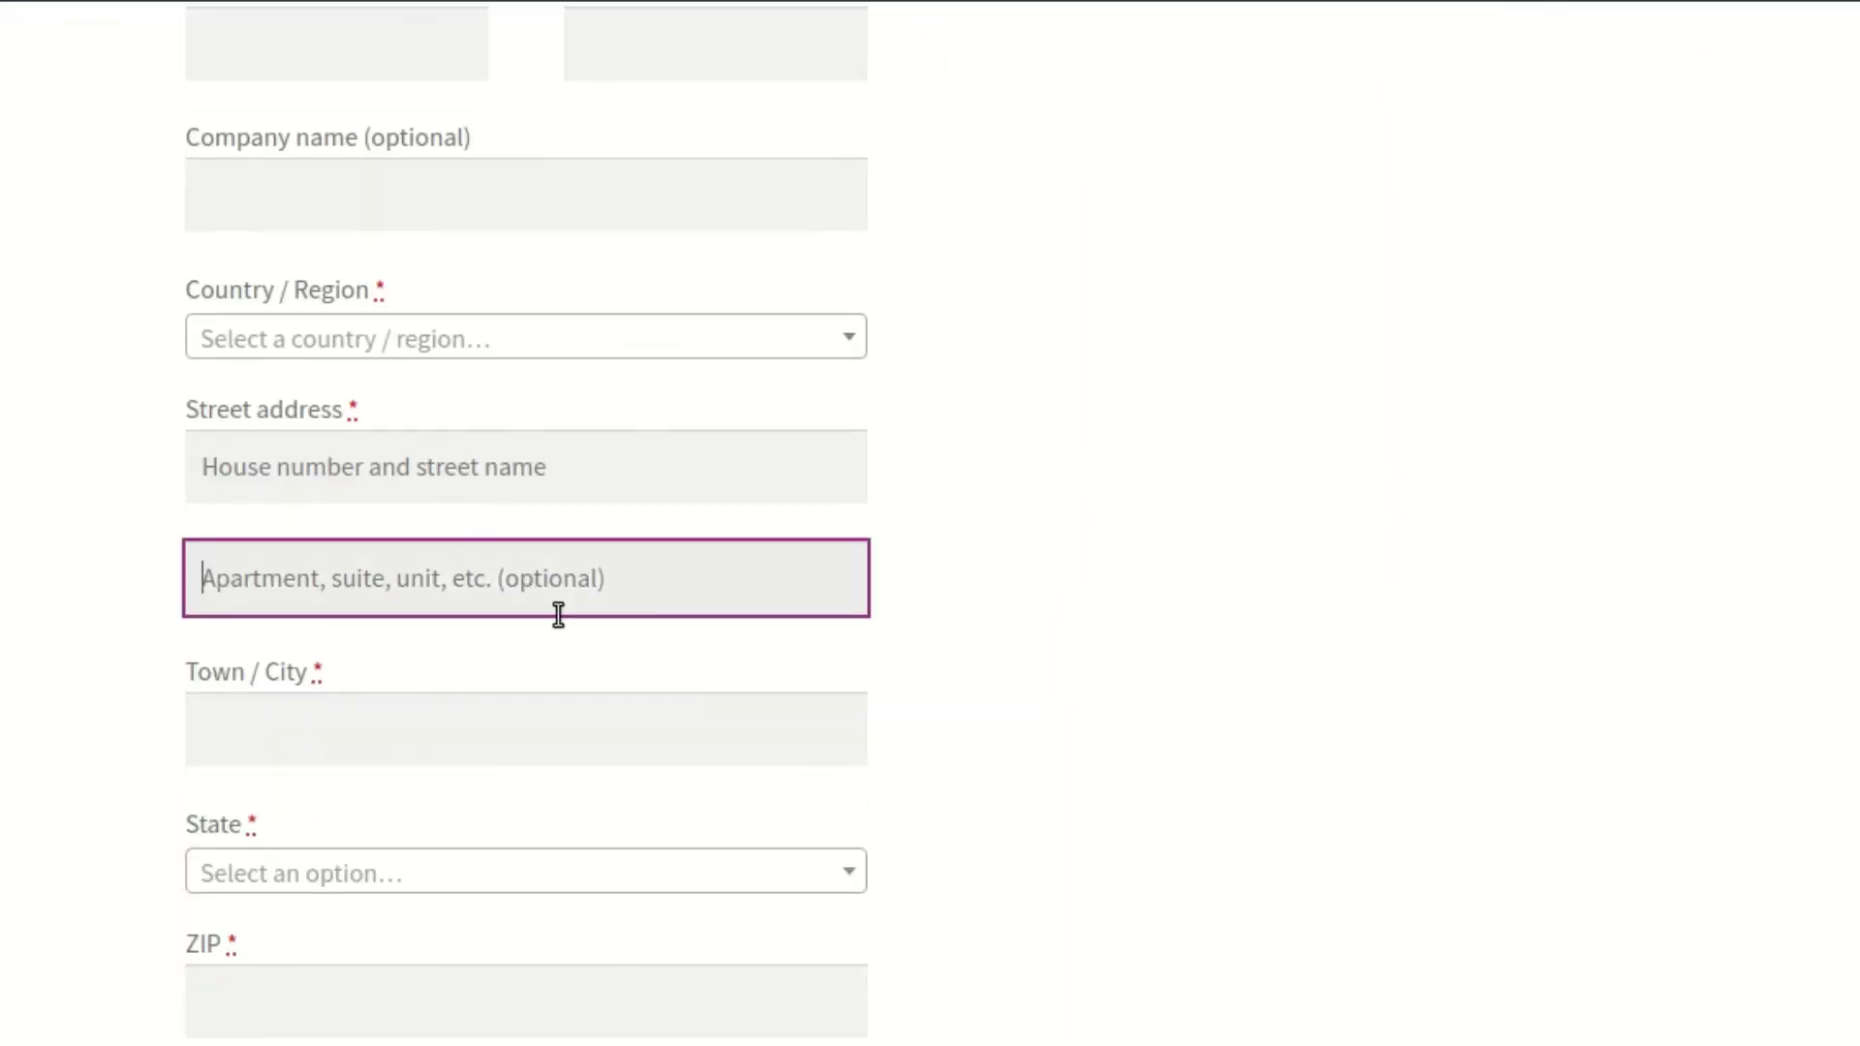
pyautogui.write('453')
pyautogui.click(464, 739)
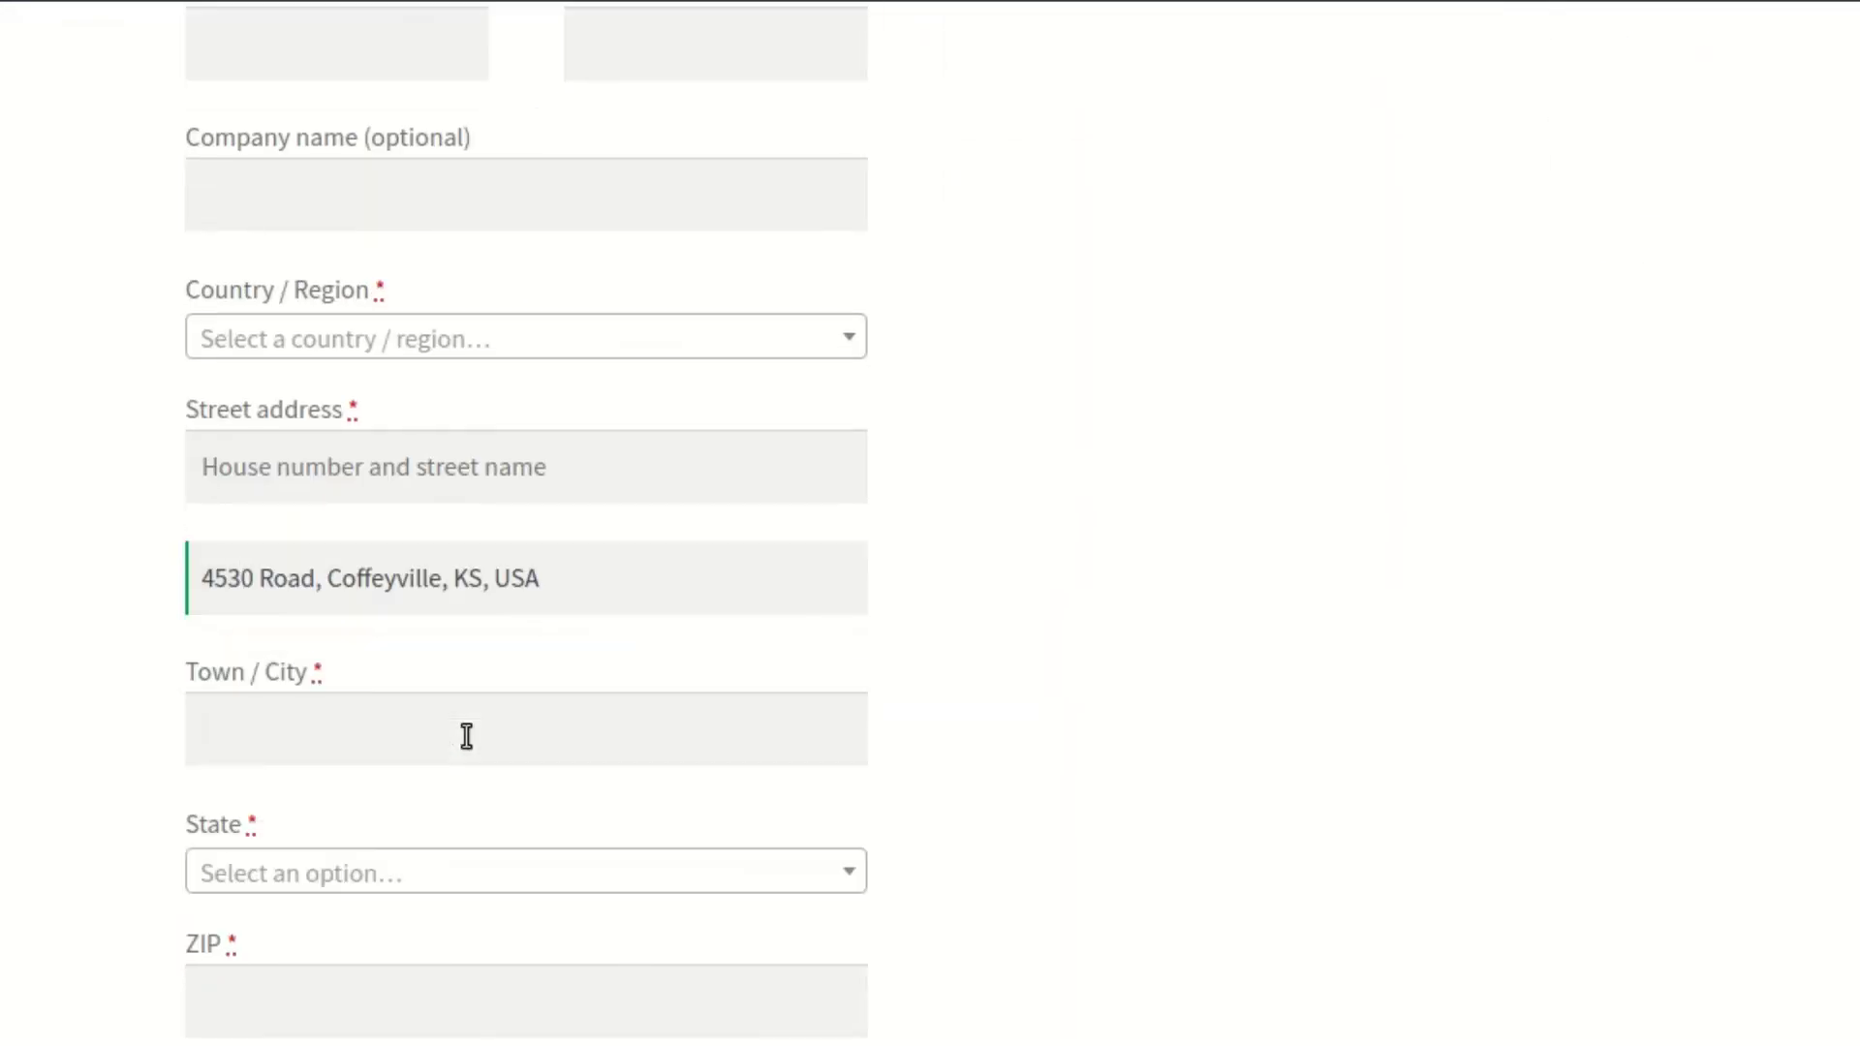
pyautogui.tripleClick(609, 588)
pyautogui.write('776')
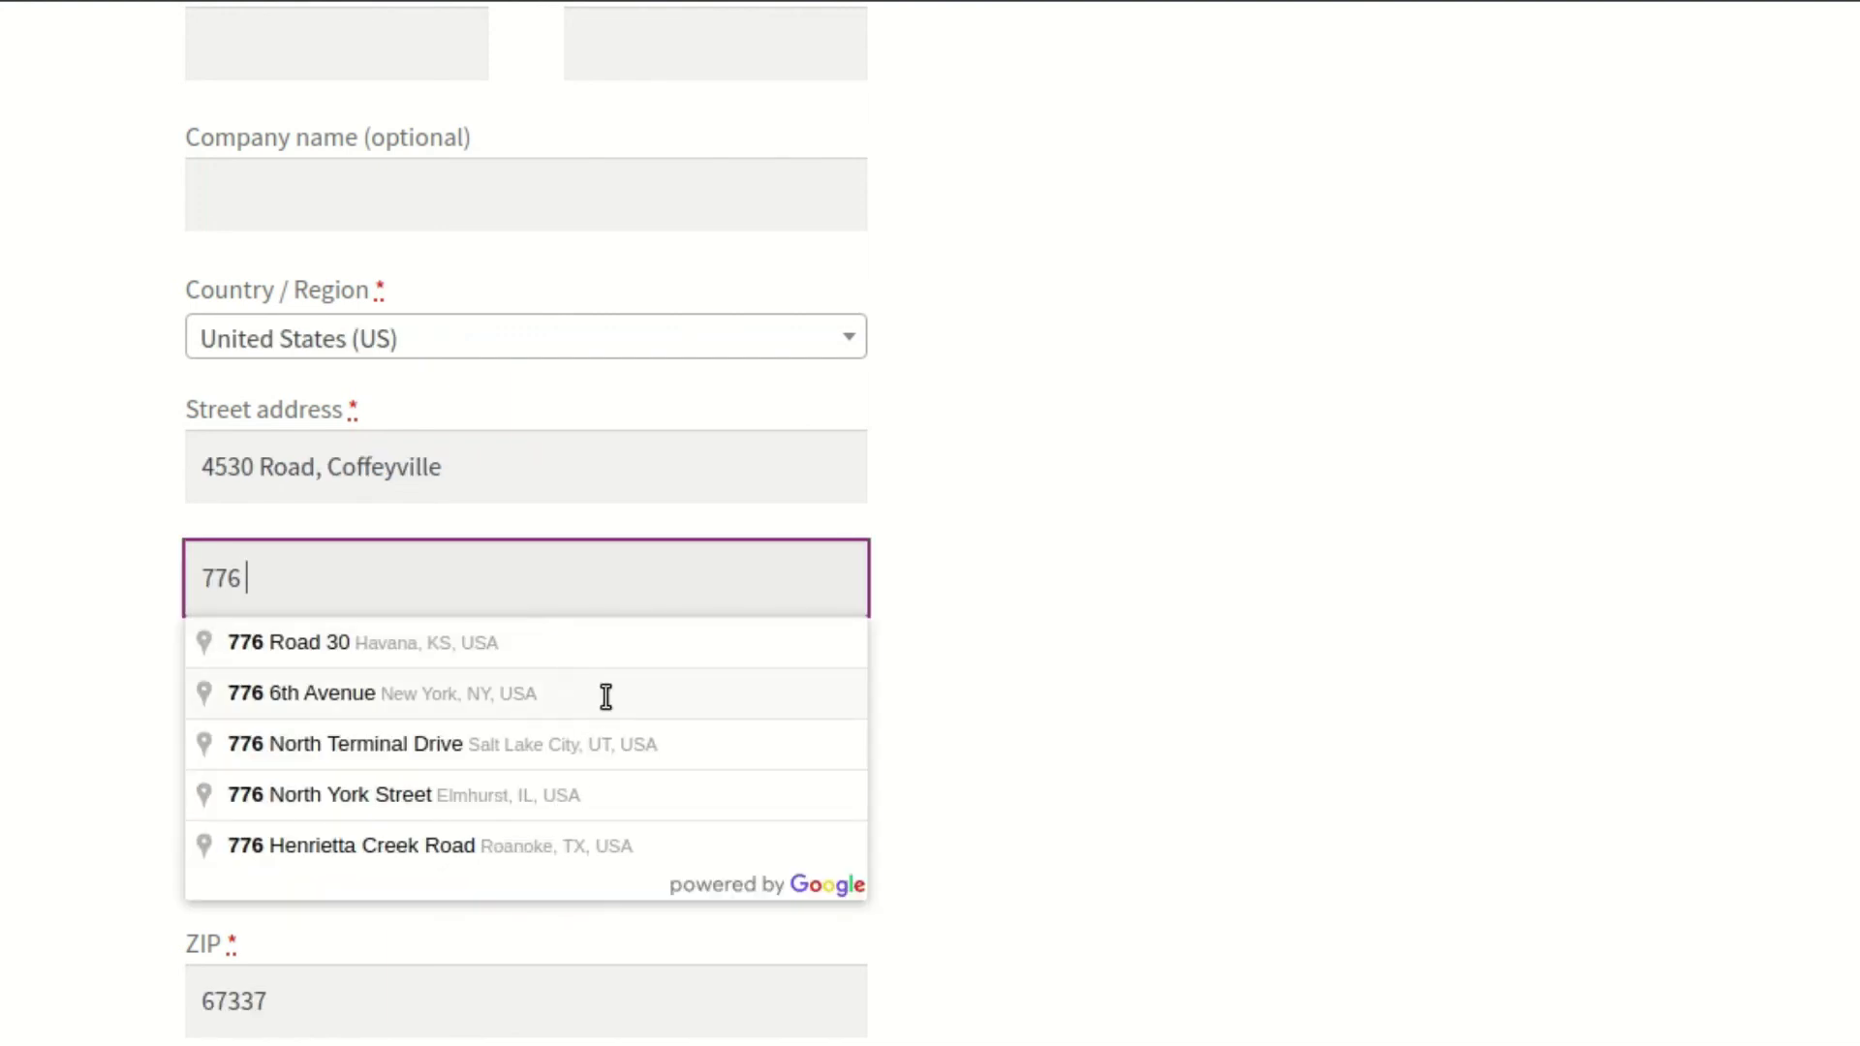
pyautogui.click(606, 695)
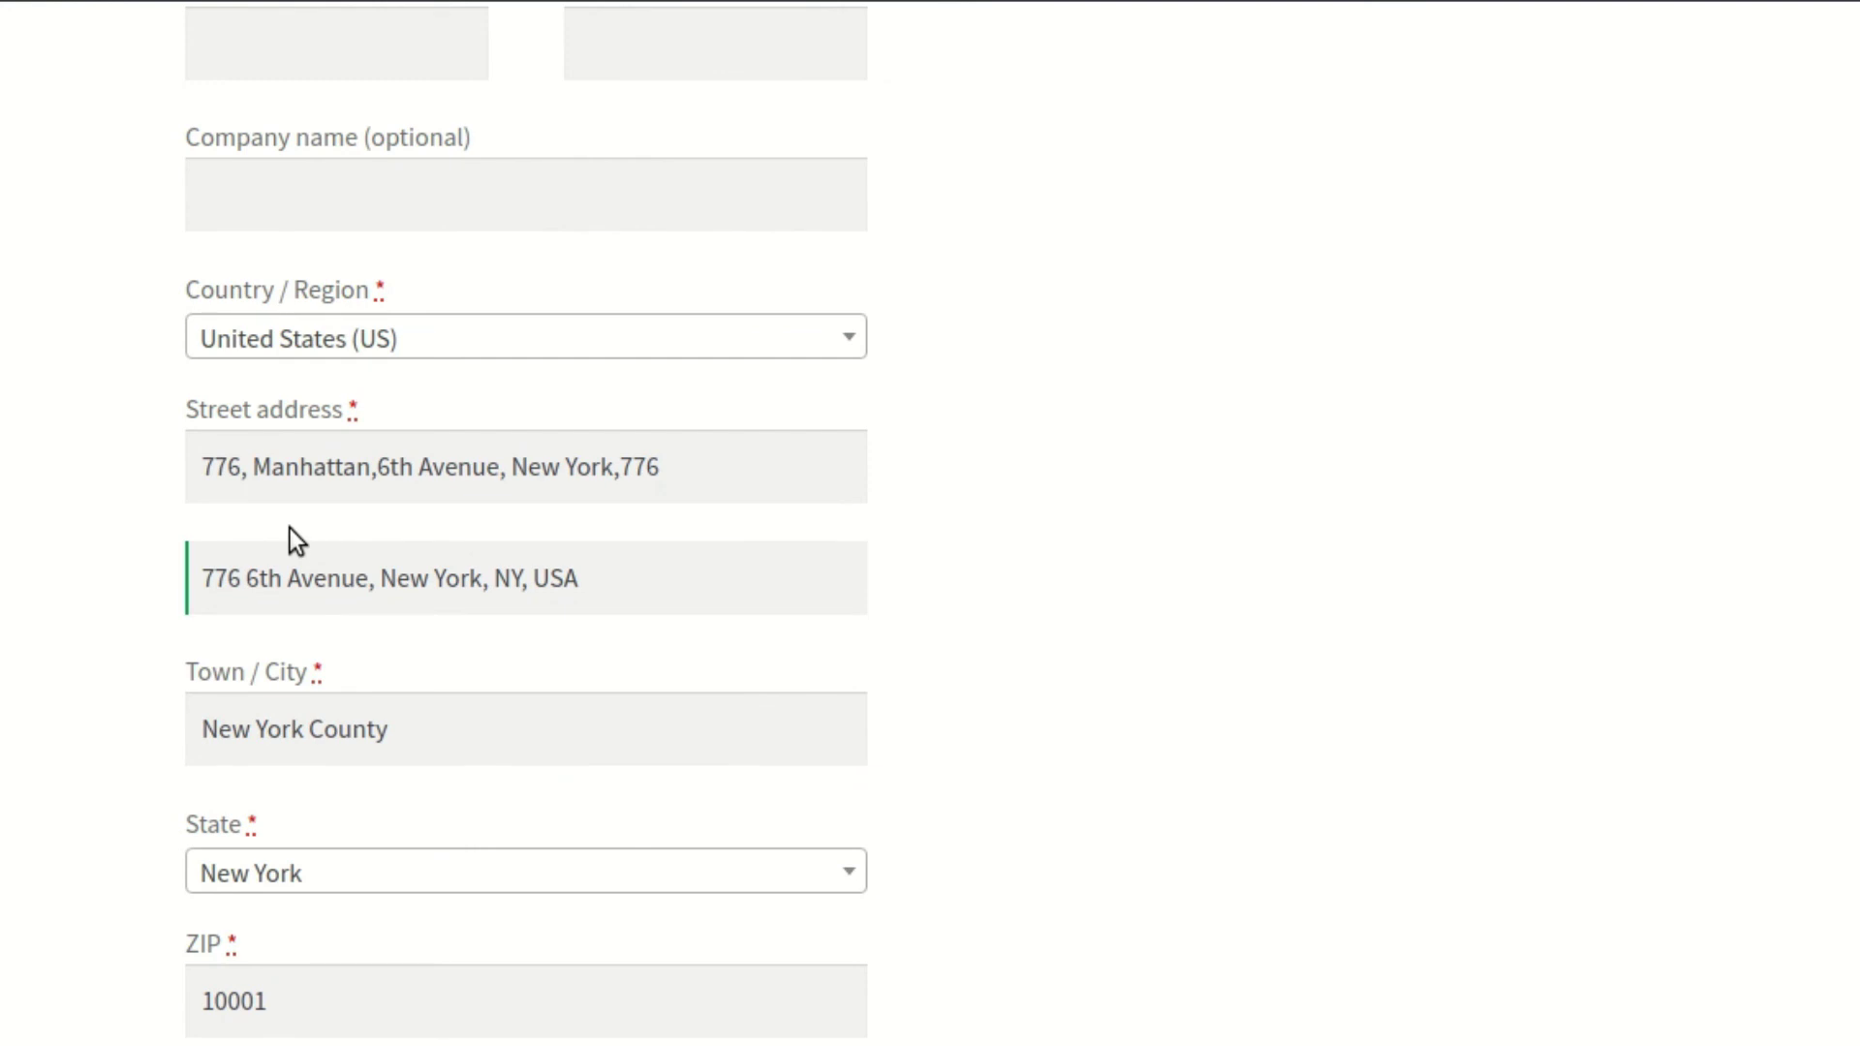